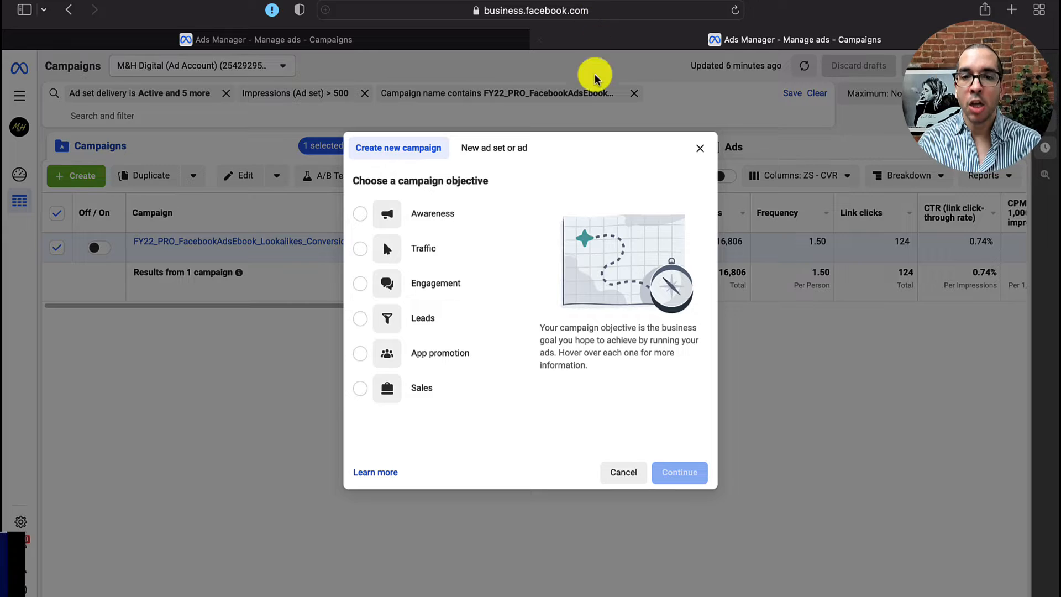
Switch to the browser tab with the campaigns table and show the full Ads Manager web address
mouse_move(499, 224)
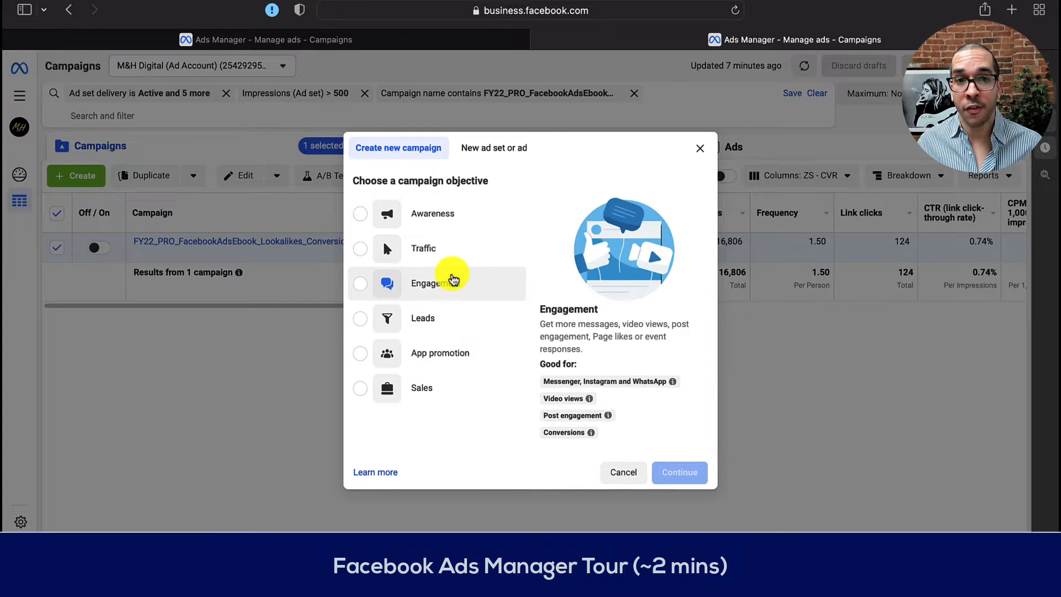
click(417, 41)
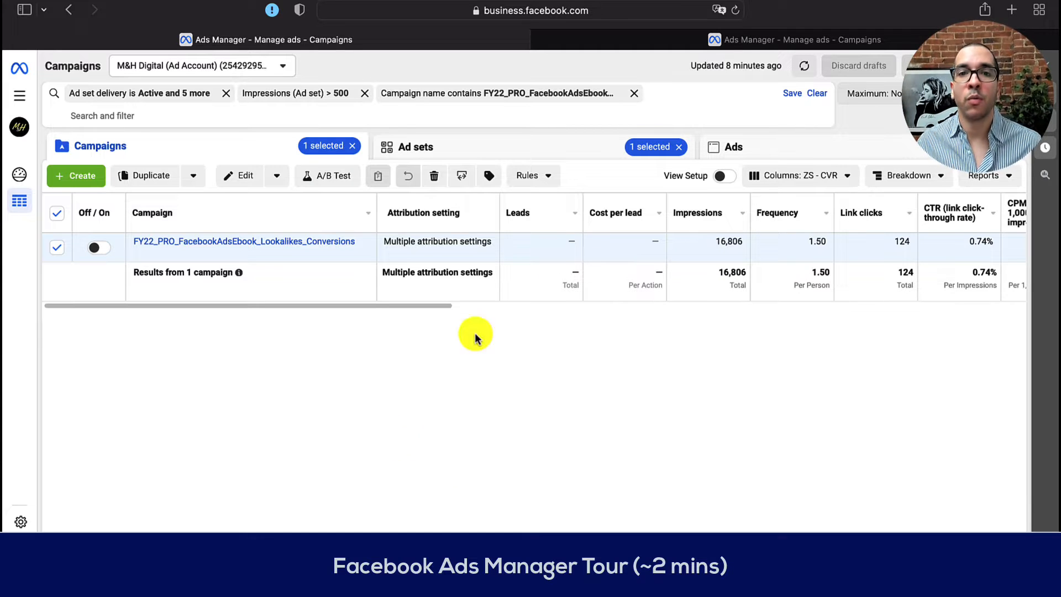
click(587, 8)
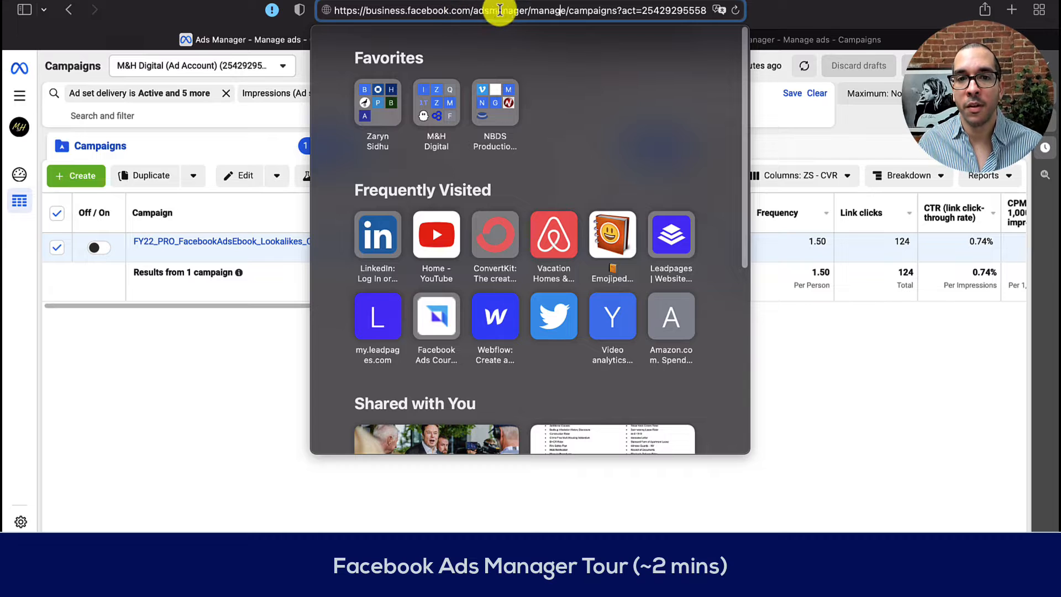
click(871, 321)
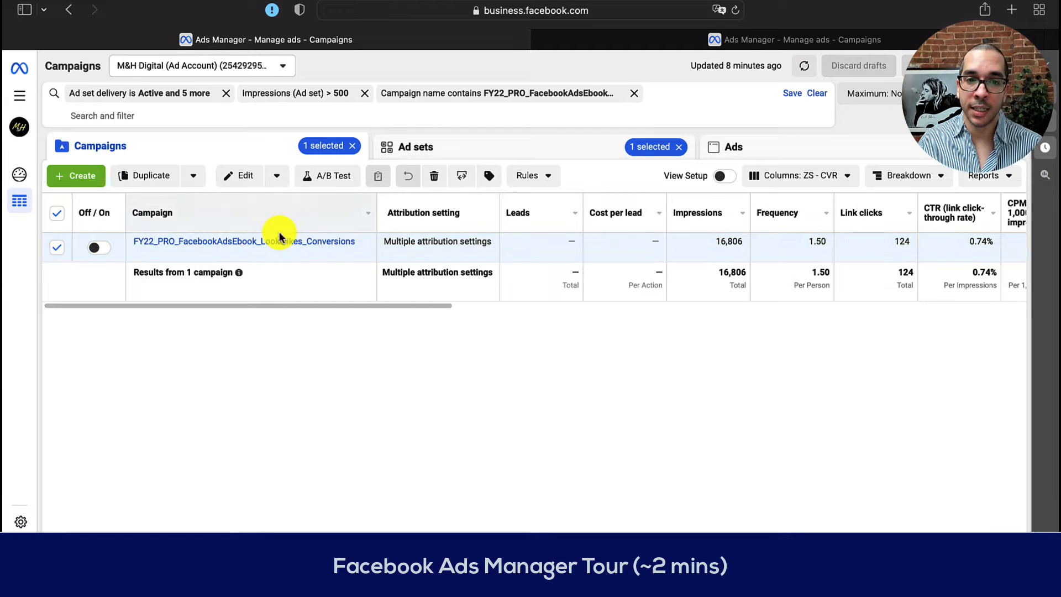
Inspect the FY22_PRO_FacebookAdsEbook_Lookalikes_Conversions campaign's ad sets and the first ad set's ads, then return to the campaign list
click(297, 244)
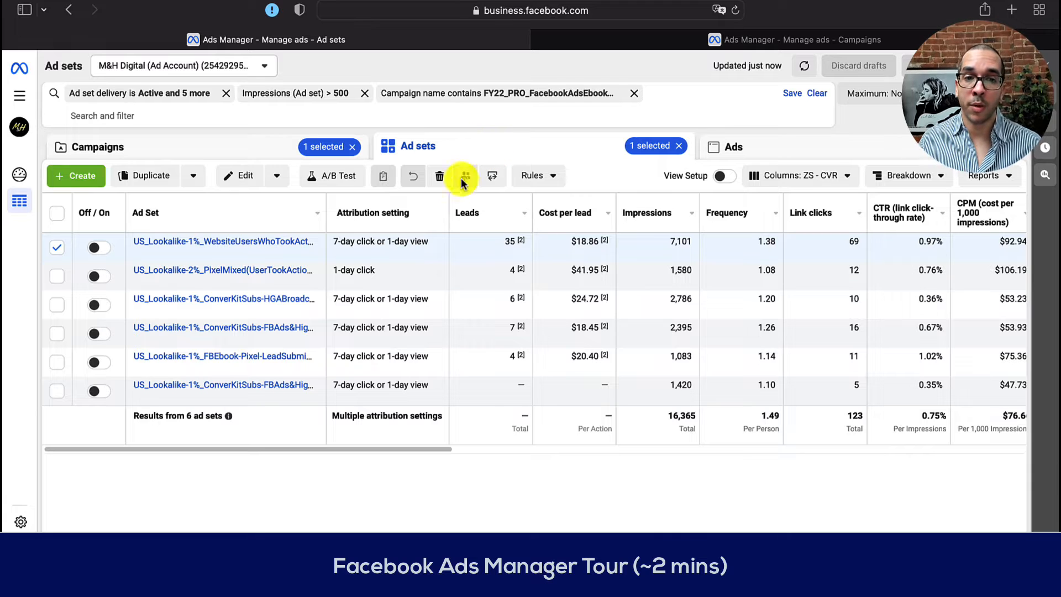
mouse_move(285, 250)
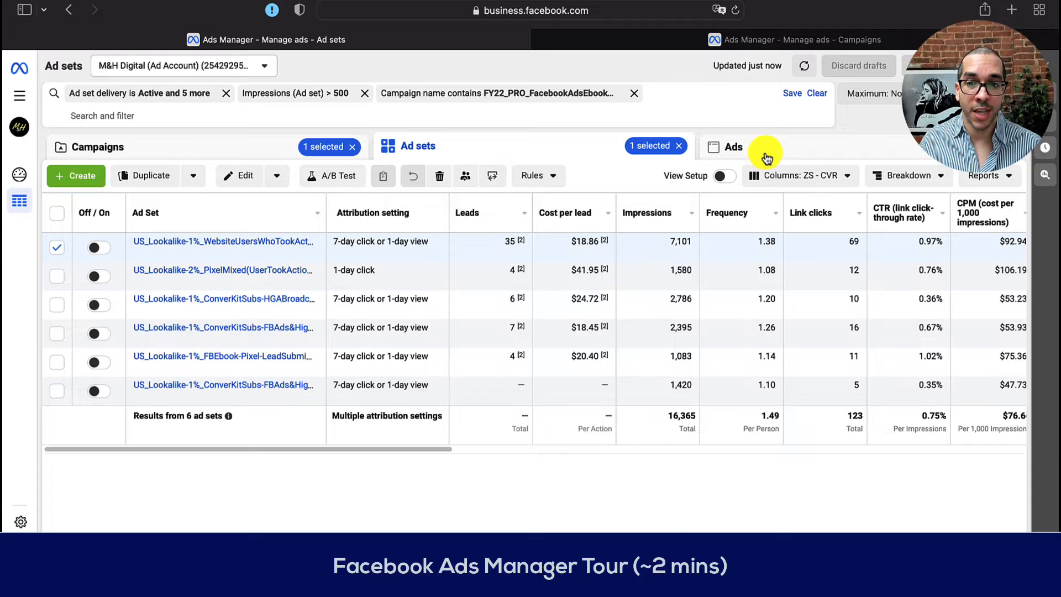
click(273, 244)
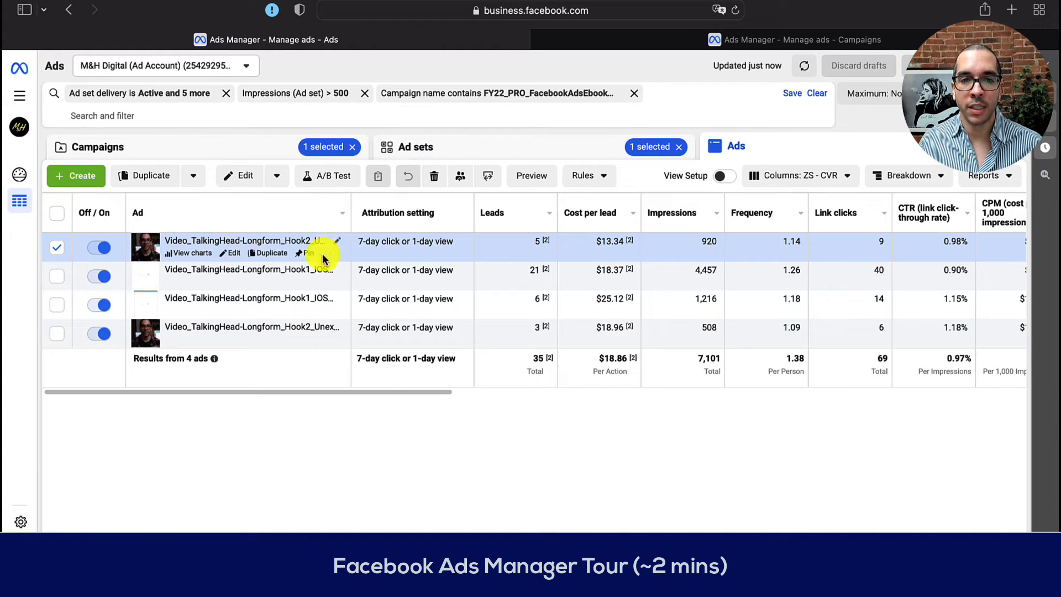
click(56, 217)
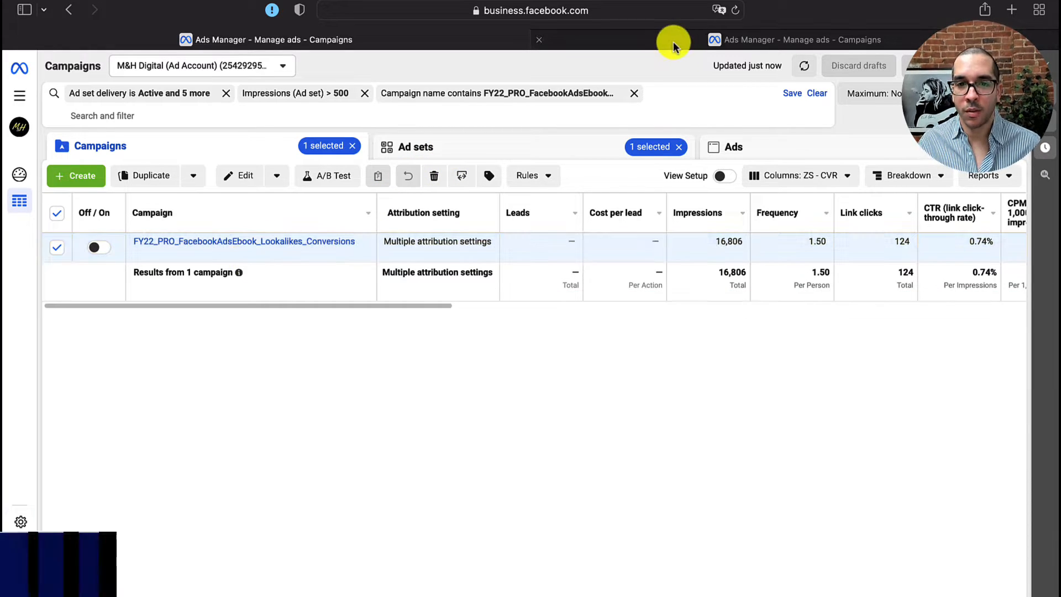
In the other Ads Manager tab, restart campaign creation, dismiss the simplified-objectives notice and choose the Leads objective
click(652, 40)
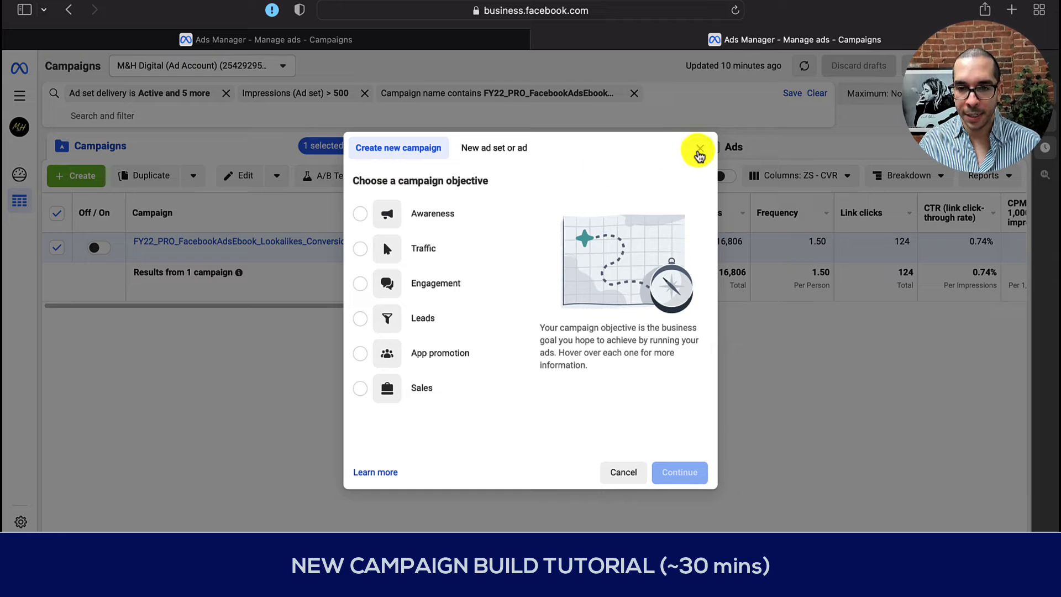
click(699, 148)
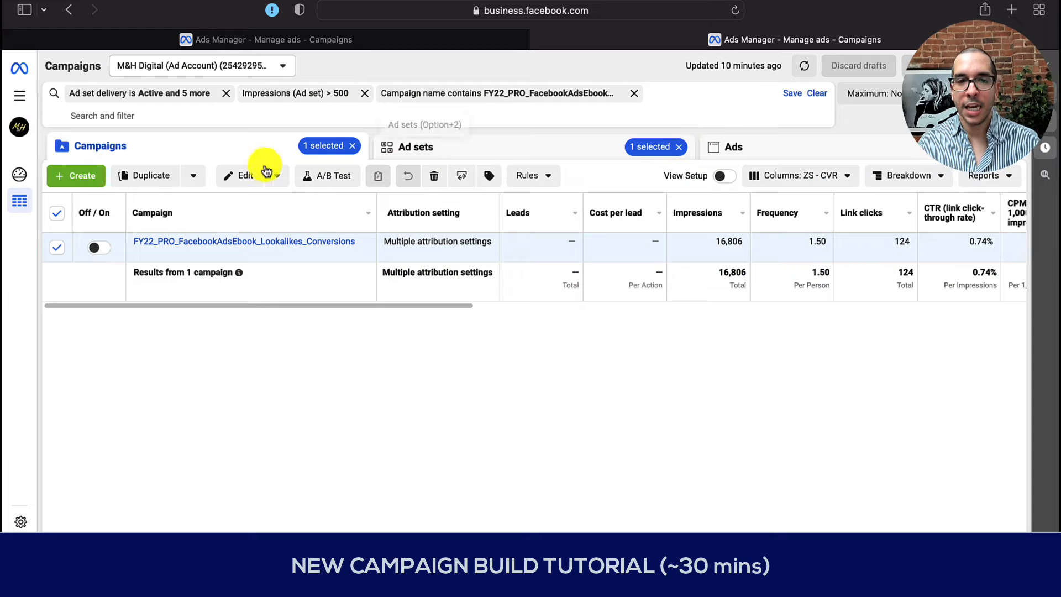
click(81, 176)
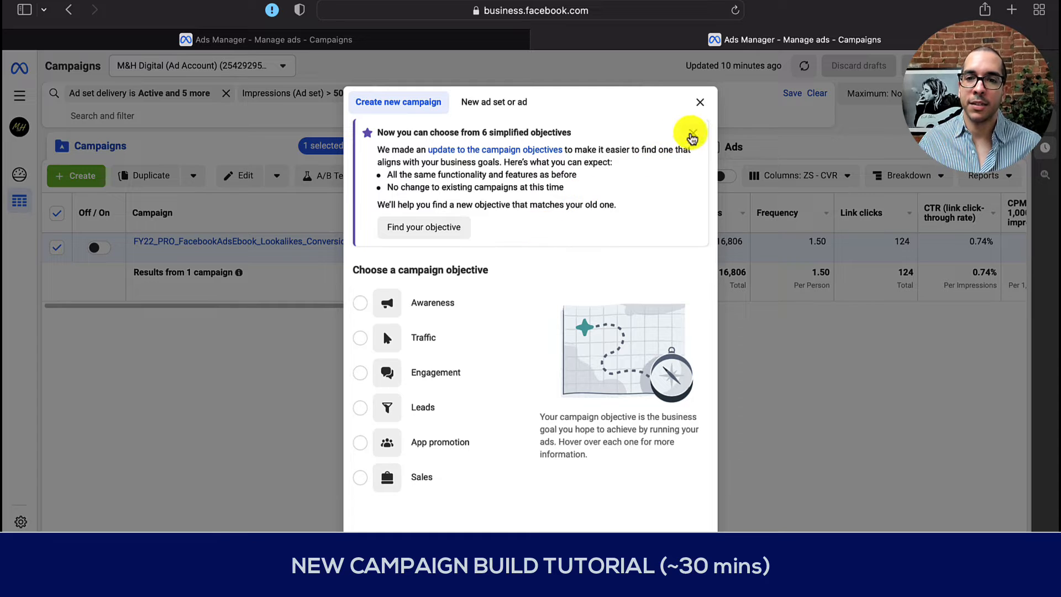
click(693, 132)
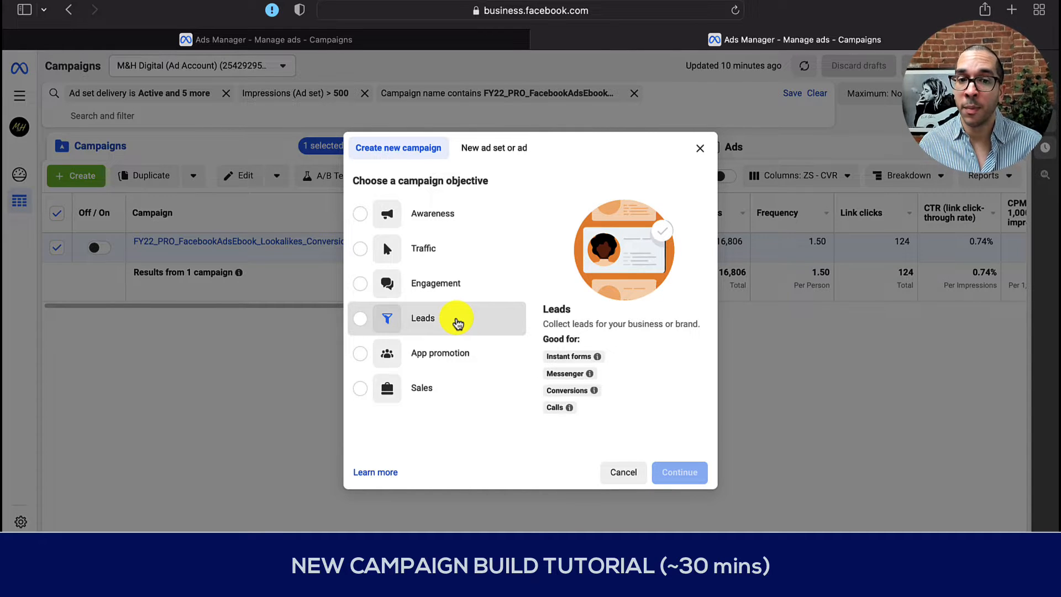
click(458, 323)
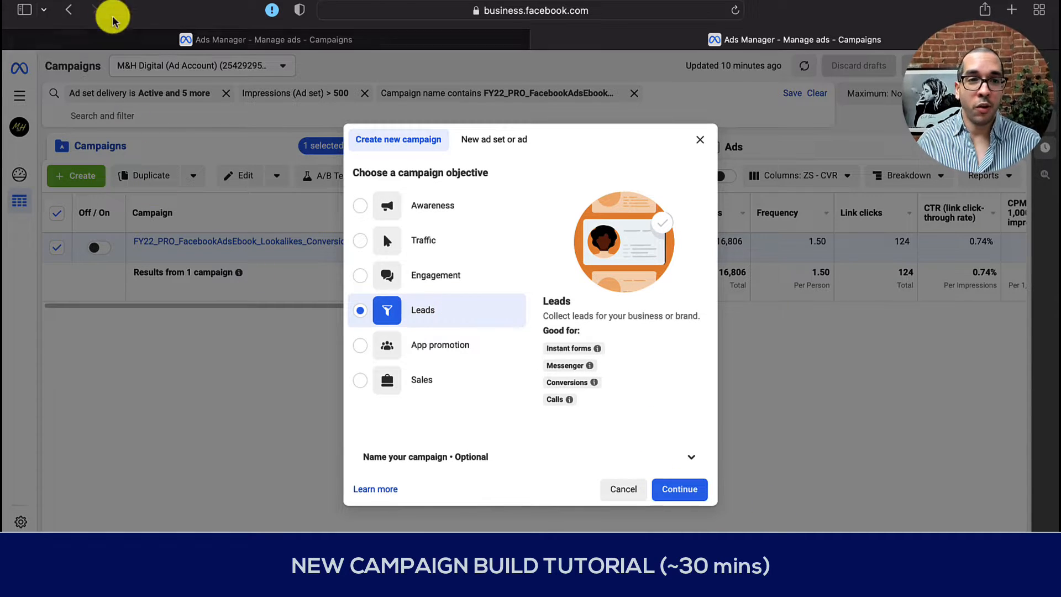
Shrink the browser window, open the FACEBOOK CAMPAIGN BRIEF document from the desktop in Word and move it clear of the video file
click(42, 27)
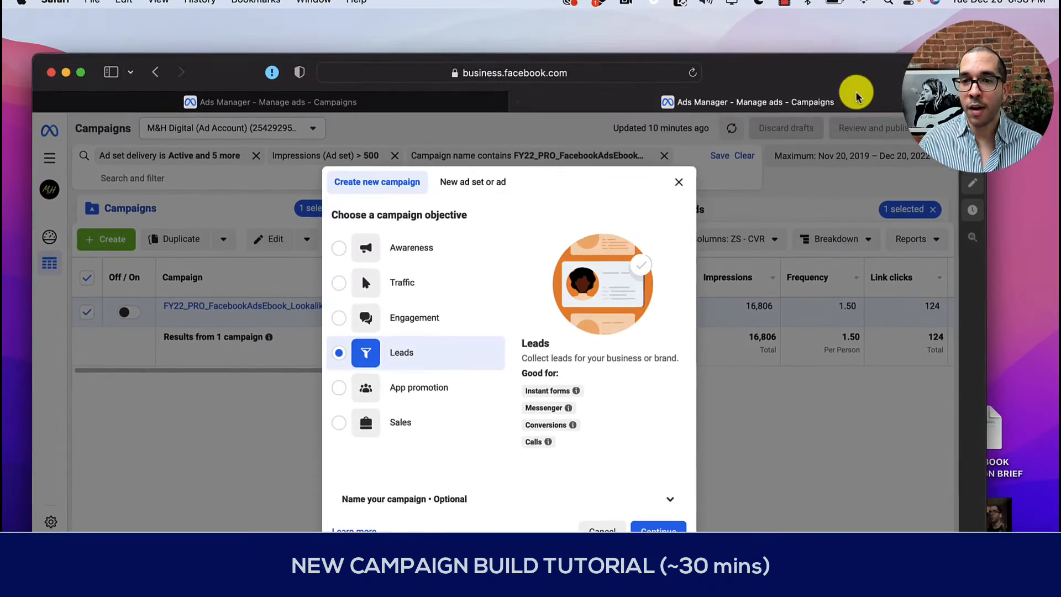
drag(856, 75, 818, 31)
double_click(990, 426)
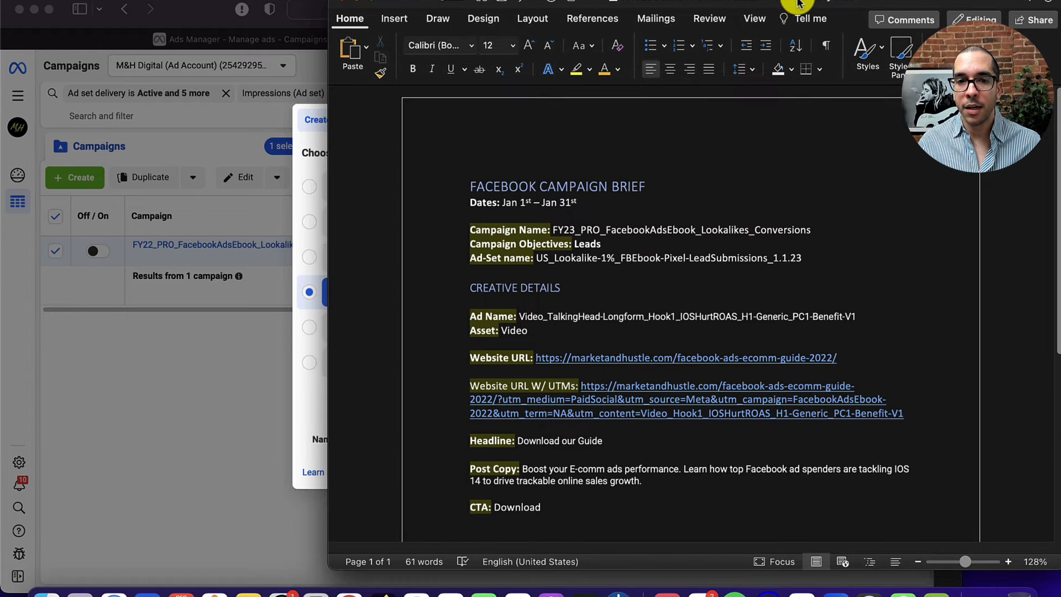
click(644, 186)
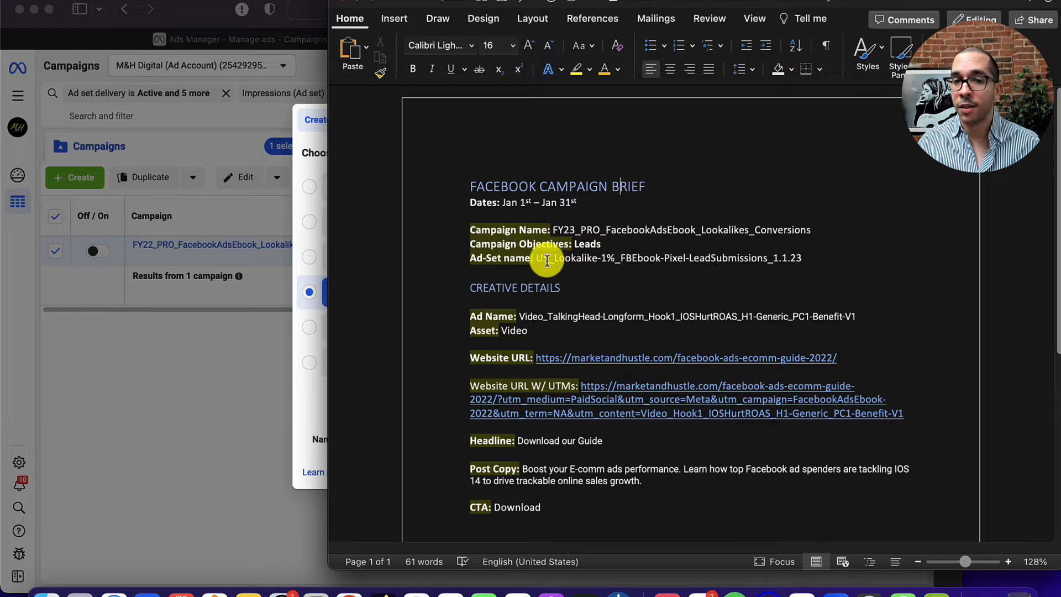
scroll(596, 316, down, 1)
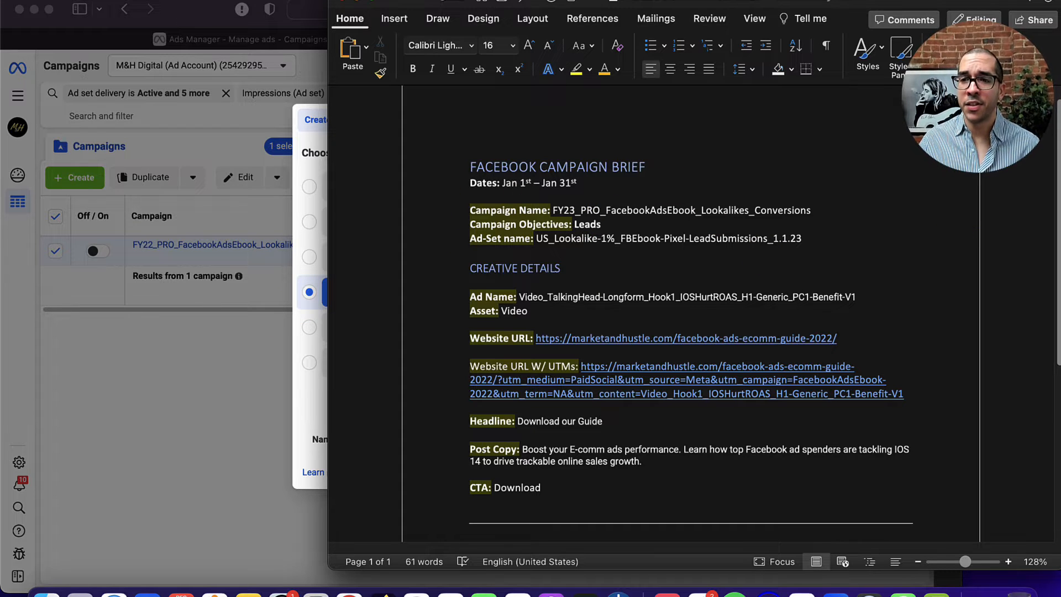
drag(906, 4, 722, 8)
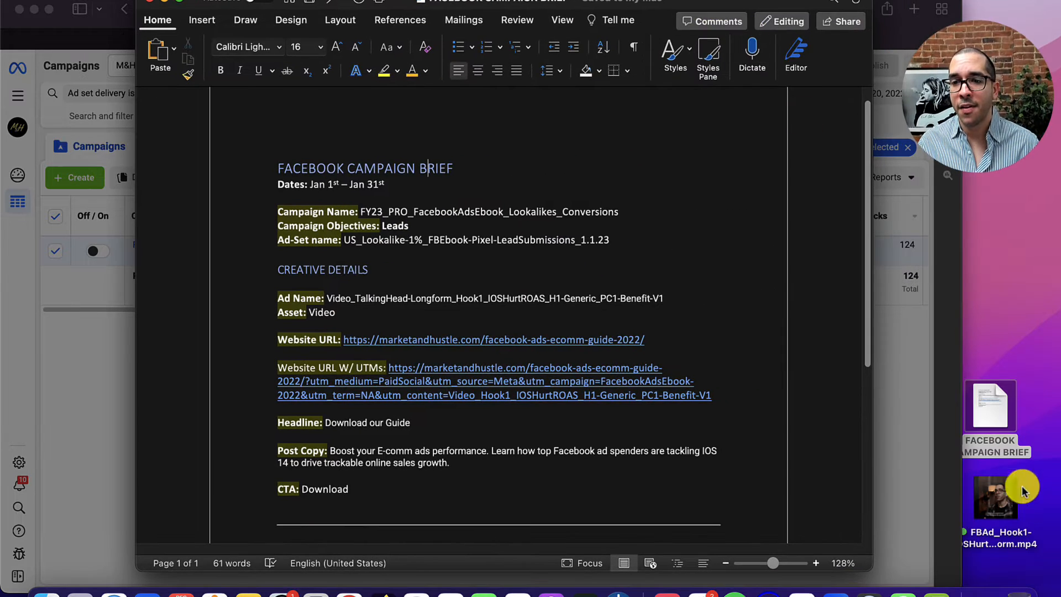
Open the brief's website URL in Chrome, close the Analytics tab and narrow the window so the brief shows beside it
click(535, 340)
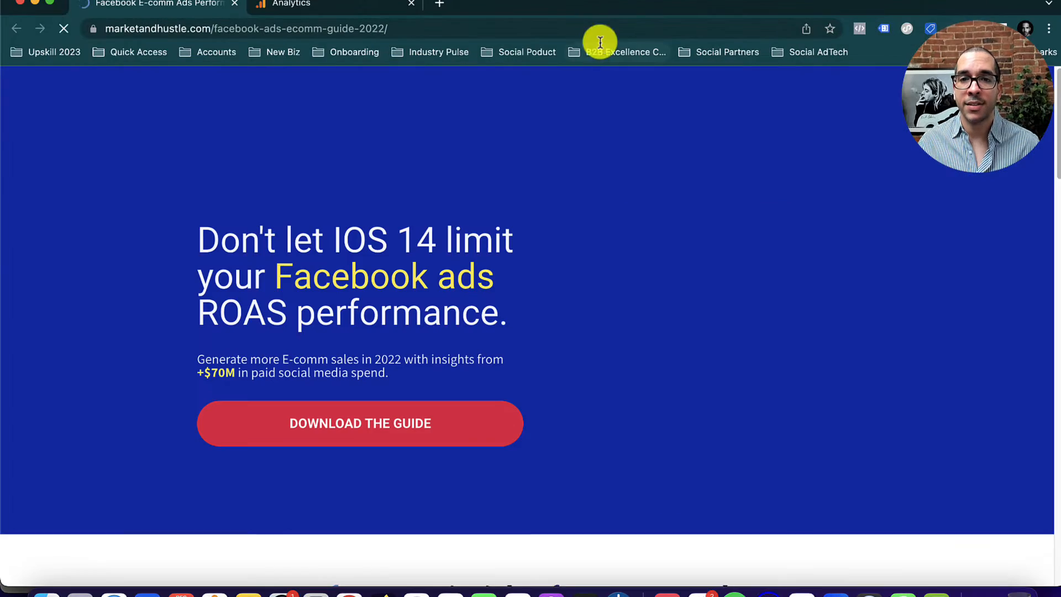
click(413, 4)
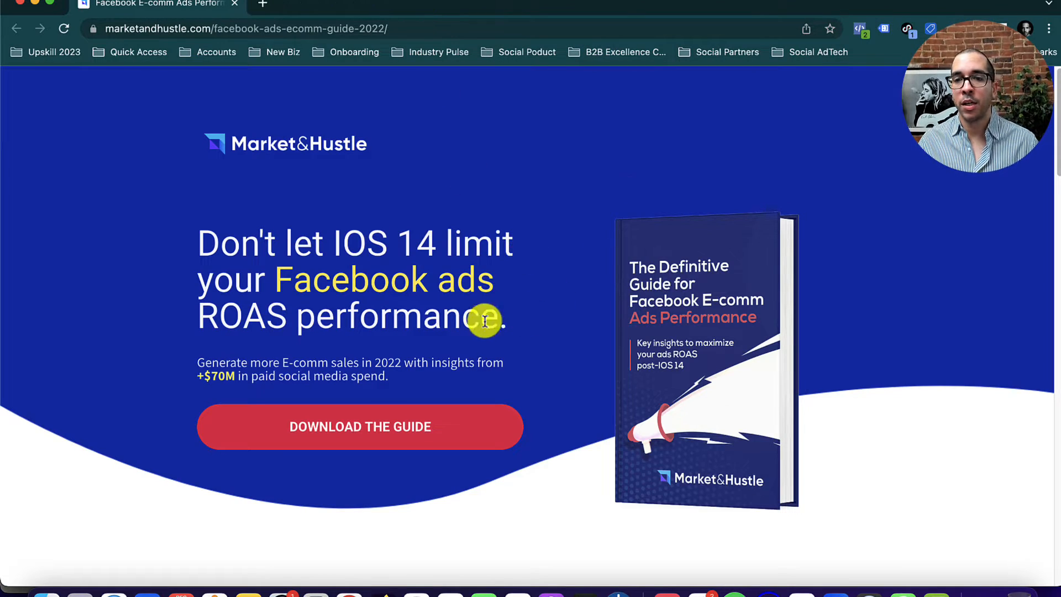
drag(1, 157, 481, 148)
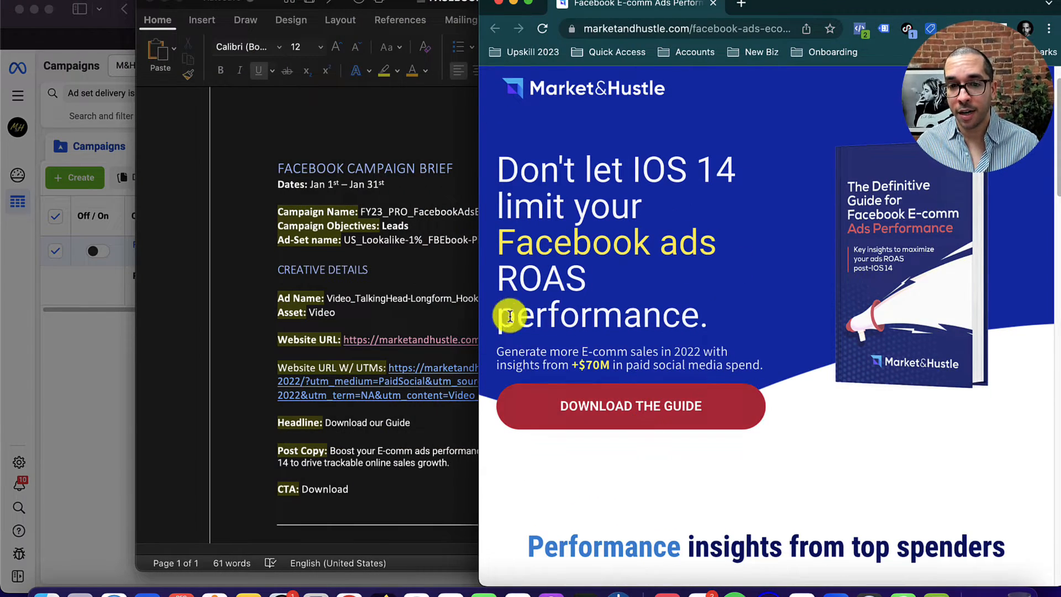
drag(479, 276, 410, 276)
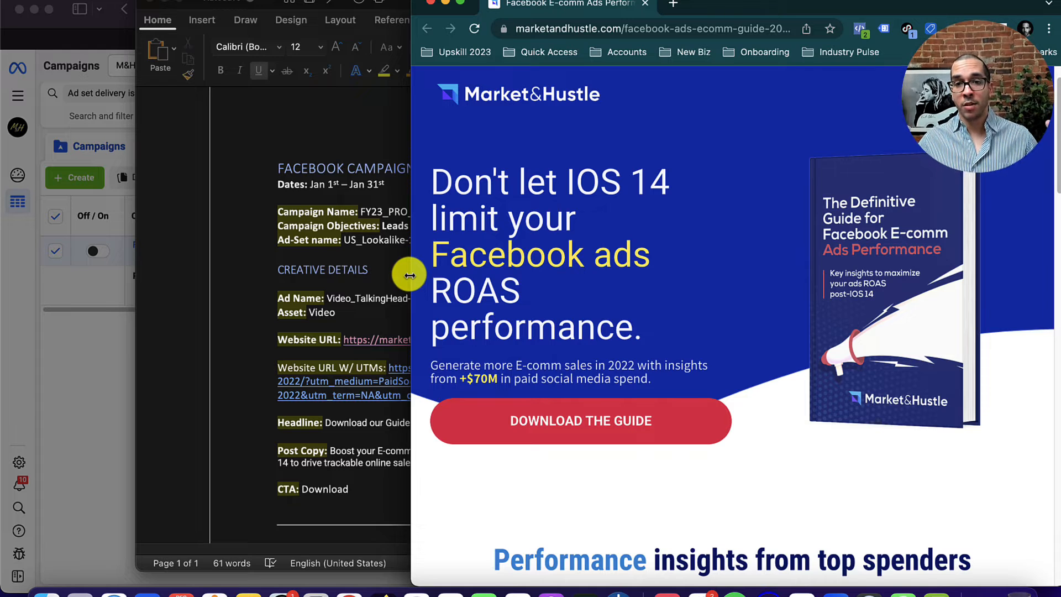
Load markethustleacademy.com/p/hyper-growth-ads in a new tab and resize the browser window to view the course page
click(673, 4)
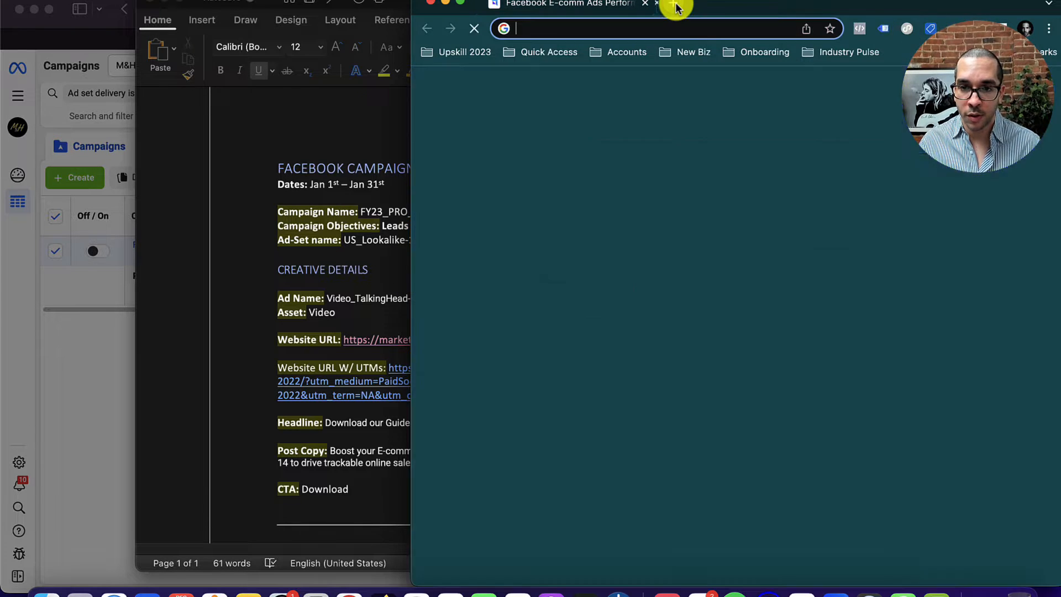
text(markethustleacademy.com/p/hyper-growth-ads)
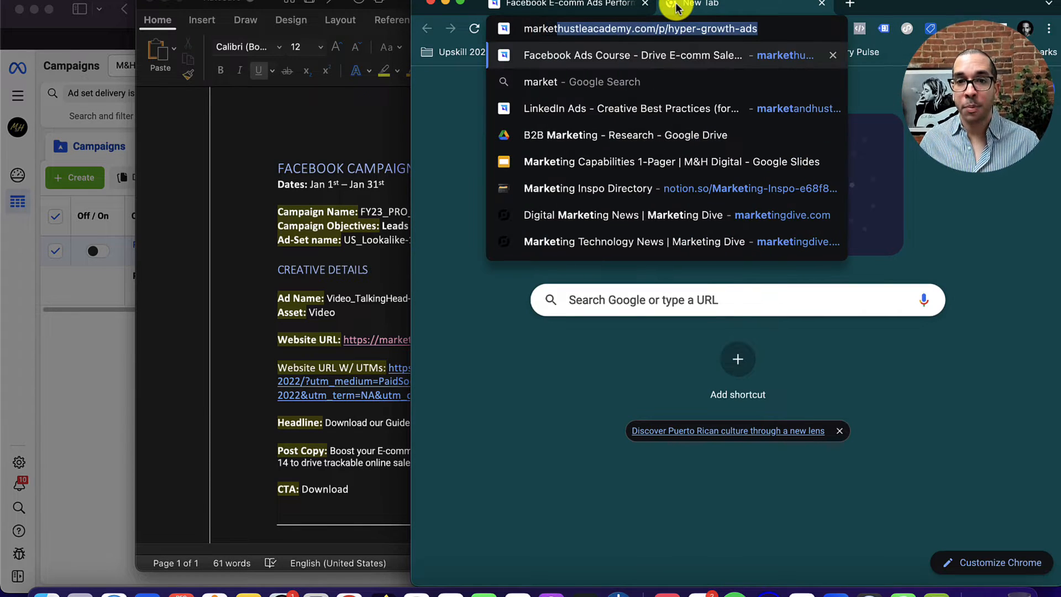
key(Return)
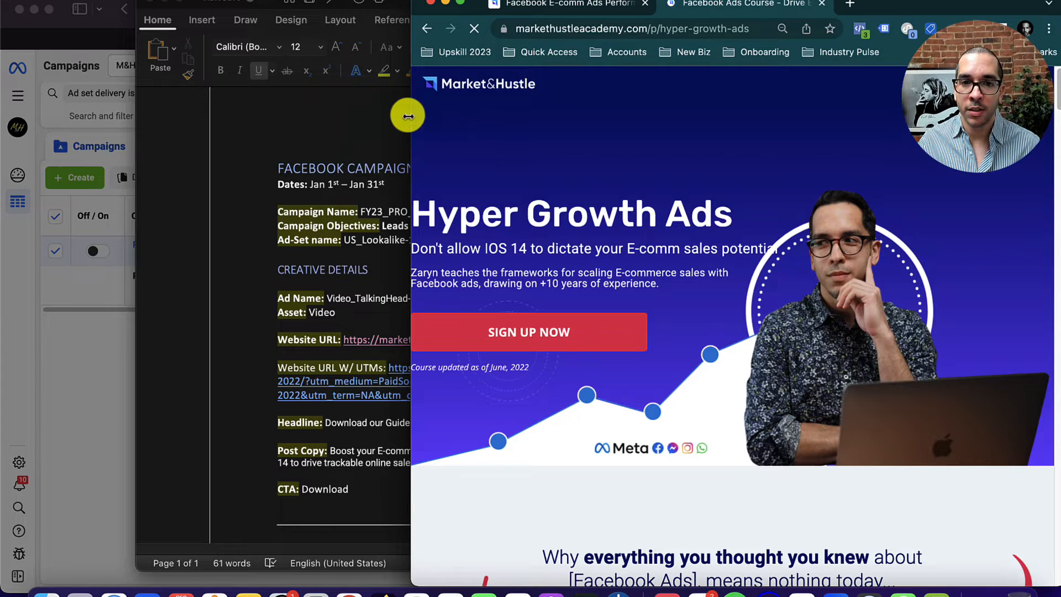
drag(410, 114, 29, 118)
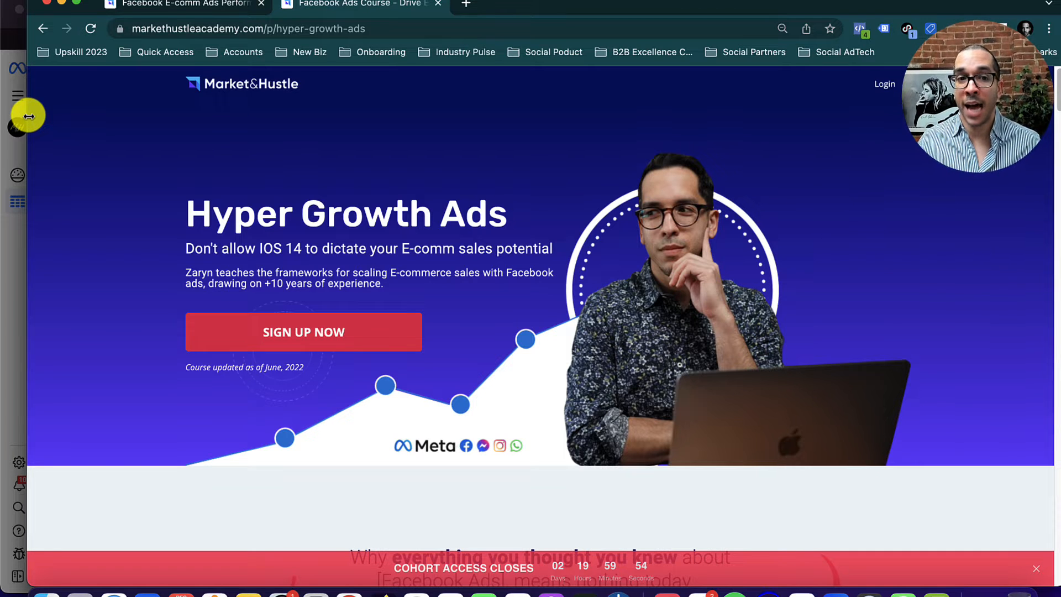
drag(29, 116, 438, 114)
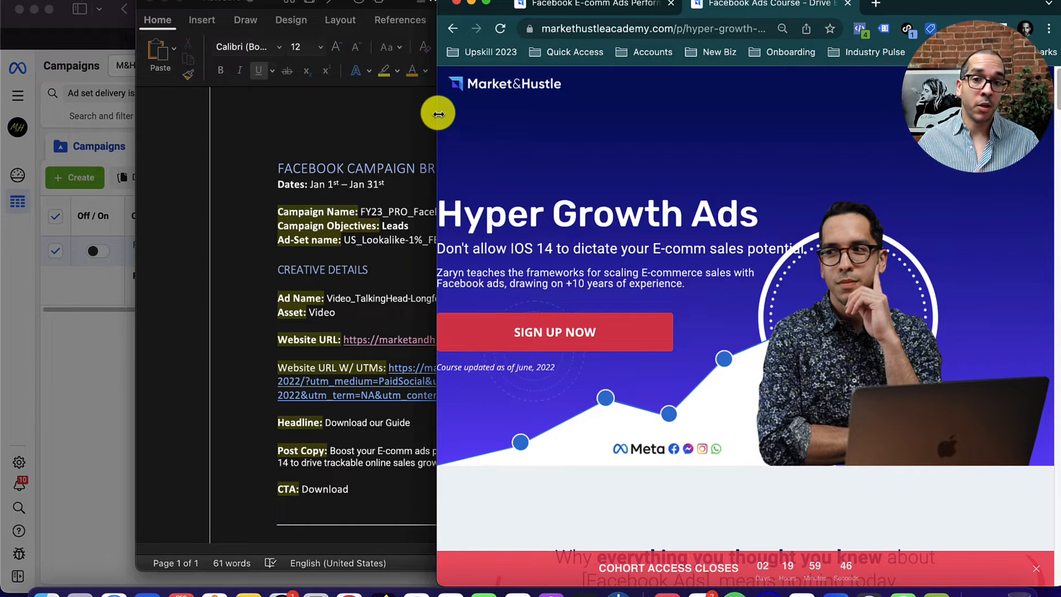
drag(438, 114, 288, 118)
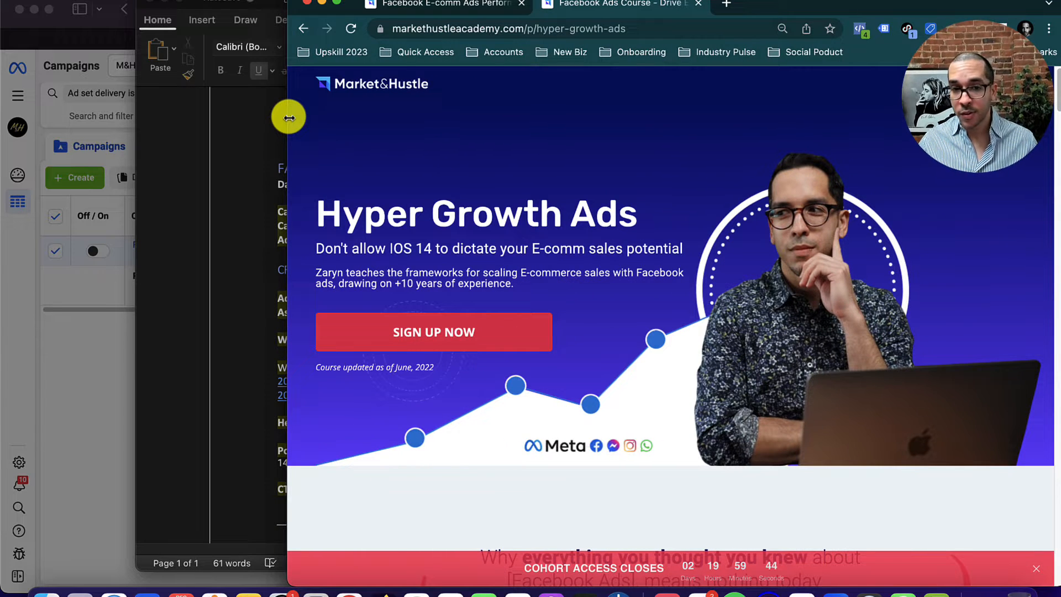
Look through the e-comm guide landing page in a widened window and check its download form, leaving the form unsubmitted
click(446, 6)
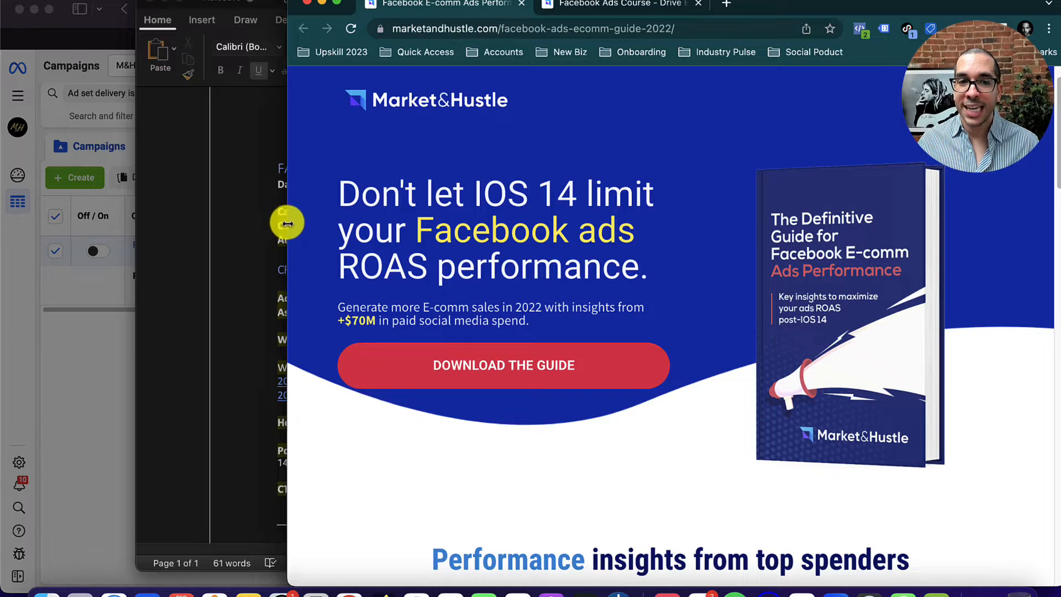
drag(286, 220, 65, 203)
scroll(440, 379, down, 10)
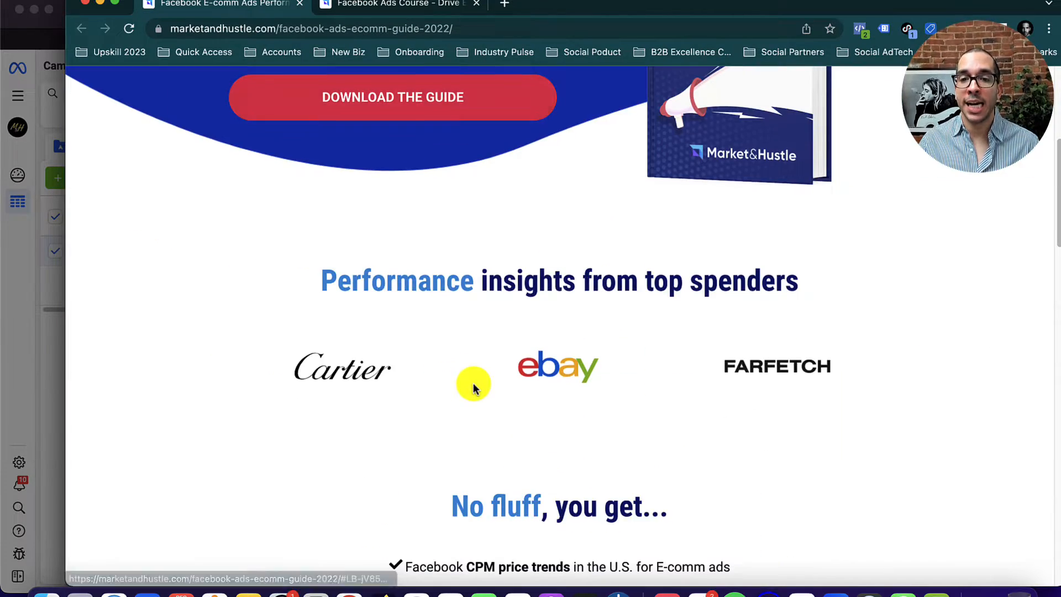
scroll(473, 384, up, 10)
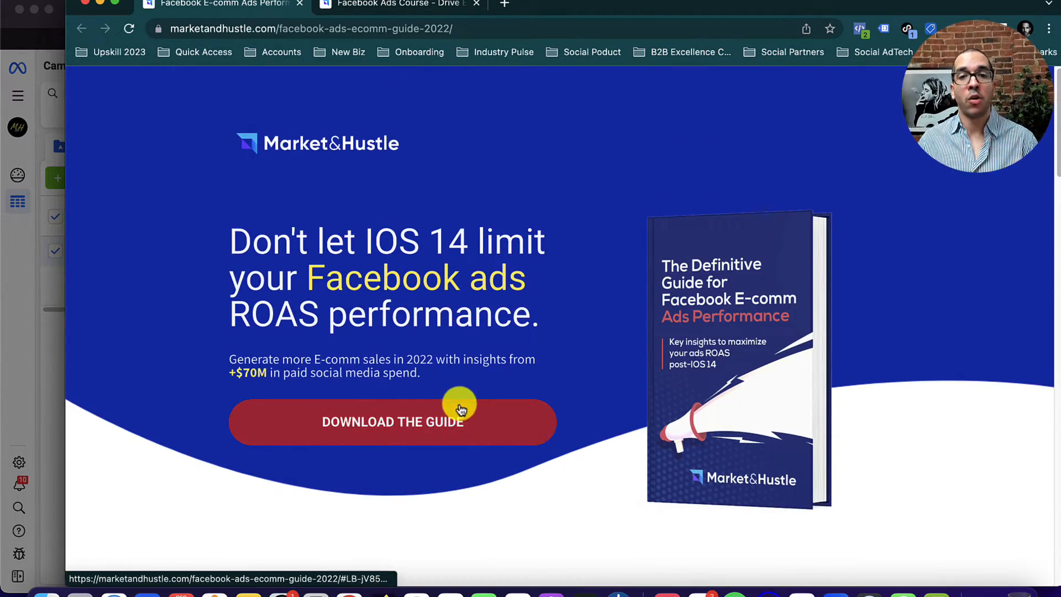
click(461, 410)
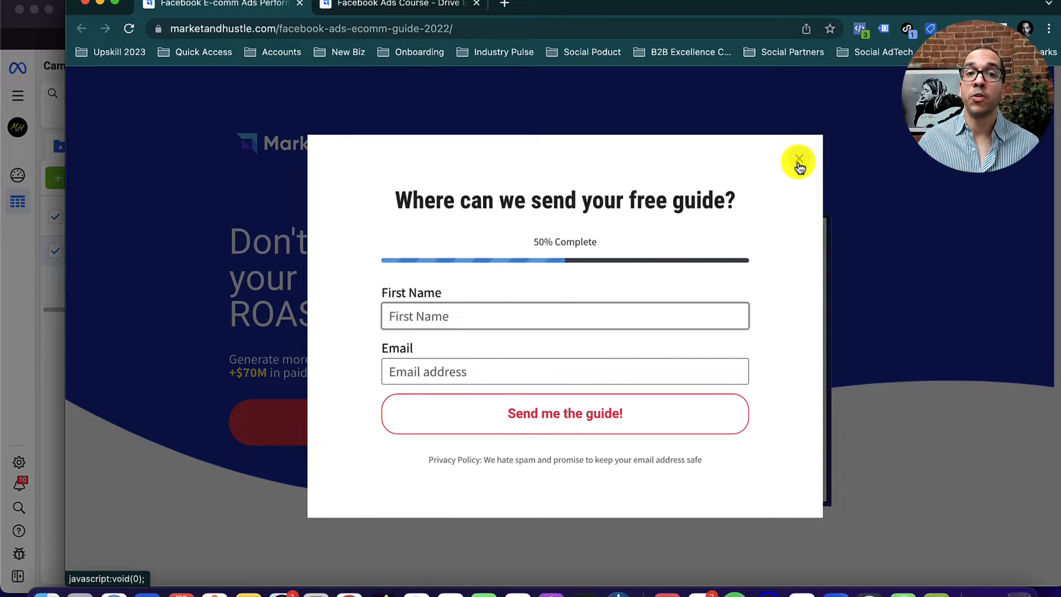
click(799, 164)
Skim the Hyper Growth Ads course page, then dismiss Chrome and place the Word brief beside Ads Manager
click(434, 16)
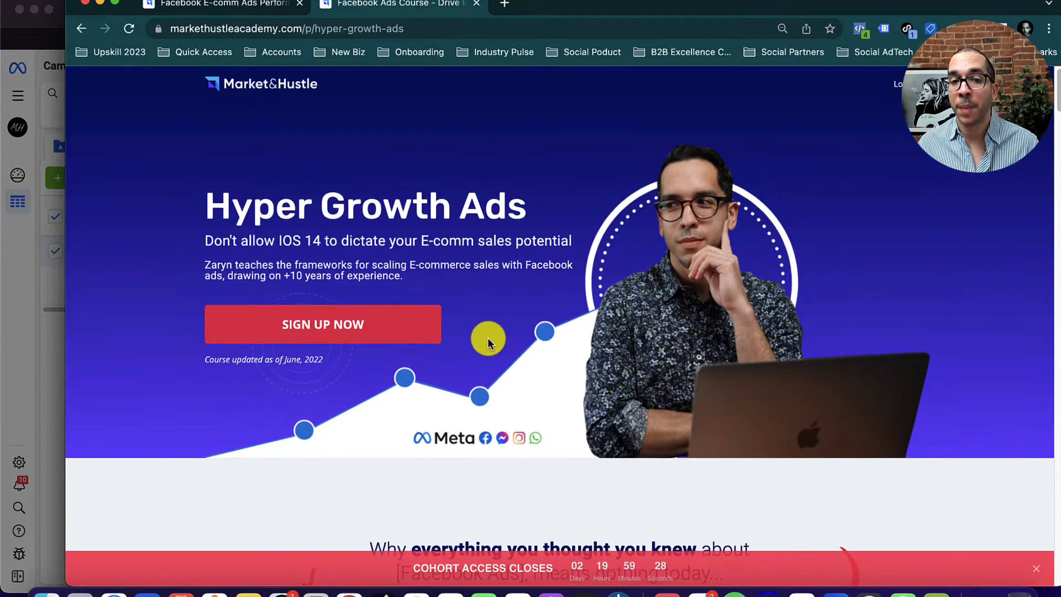
scroll(271, 328, down, 3)
scroll(260, 320, down, 10)
scroll(232, 277, up, 15)
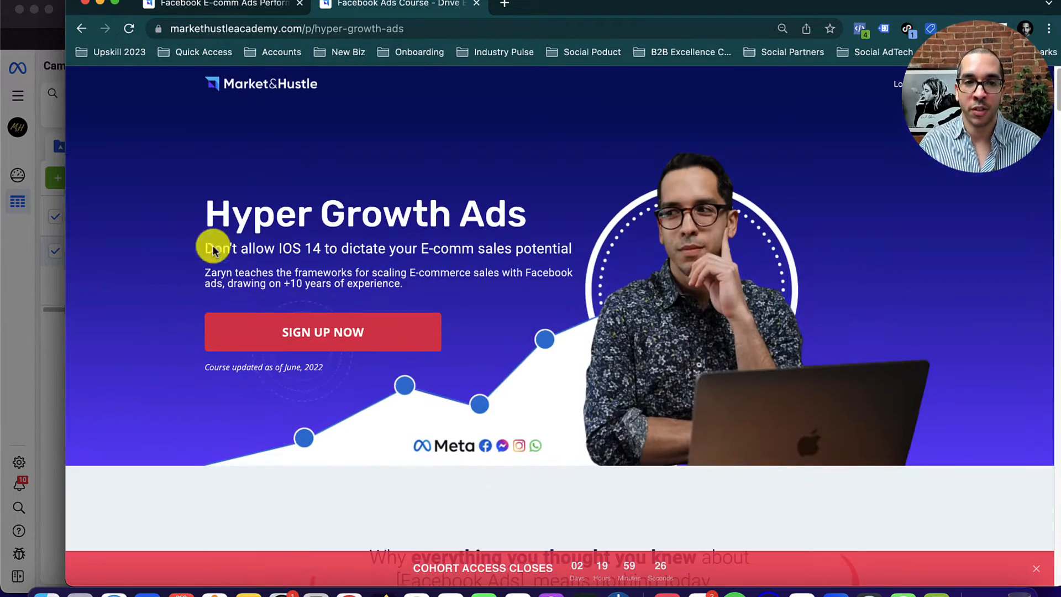
click(87, 5)
drag(664, 2, 824, 8)
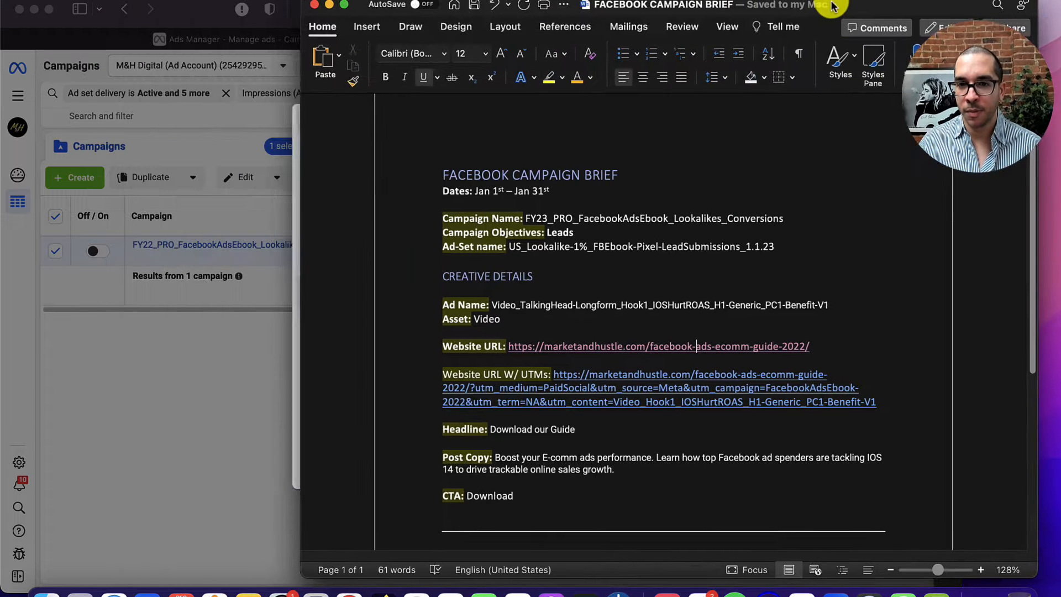
Create a campaign with the Leads objective and name it FY23_PRO_FacebookAdsEbook_Lookalikes_Conversions, copied from the brief
drag(768, 218, 524, 218)
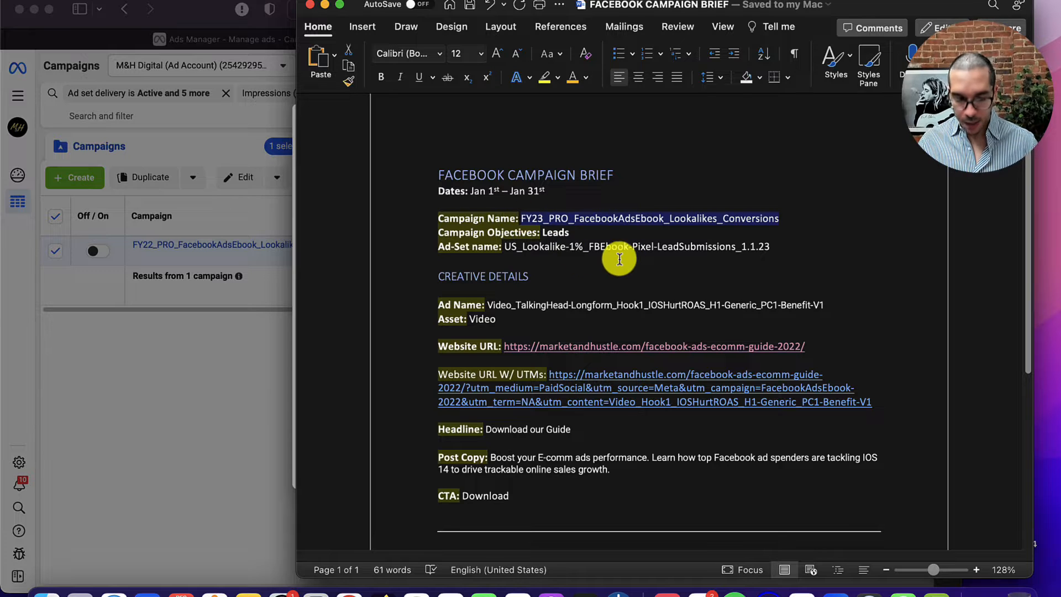
click(148, 374)
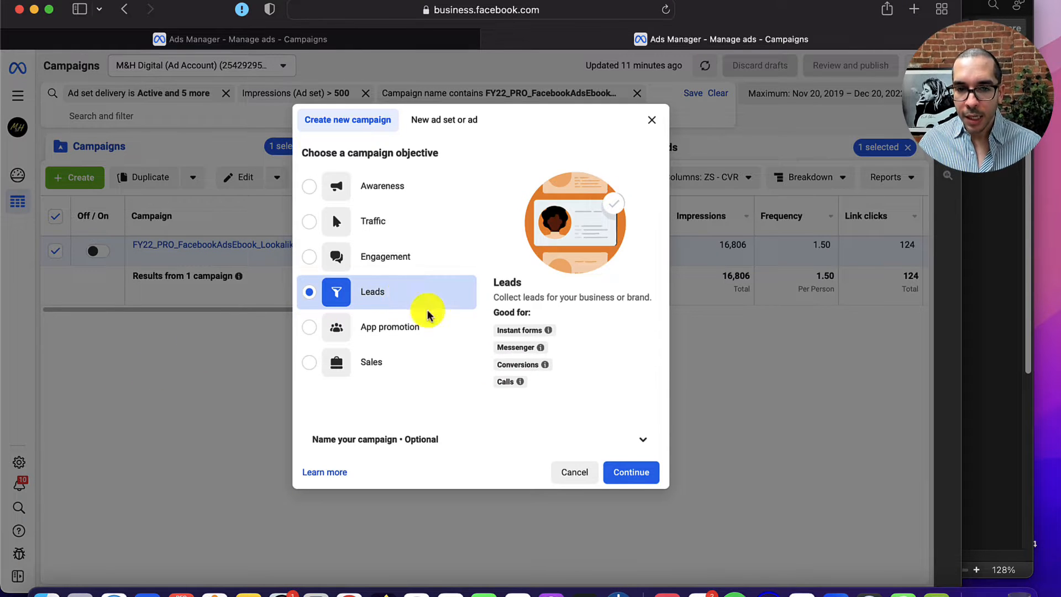
click(617, 473)
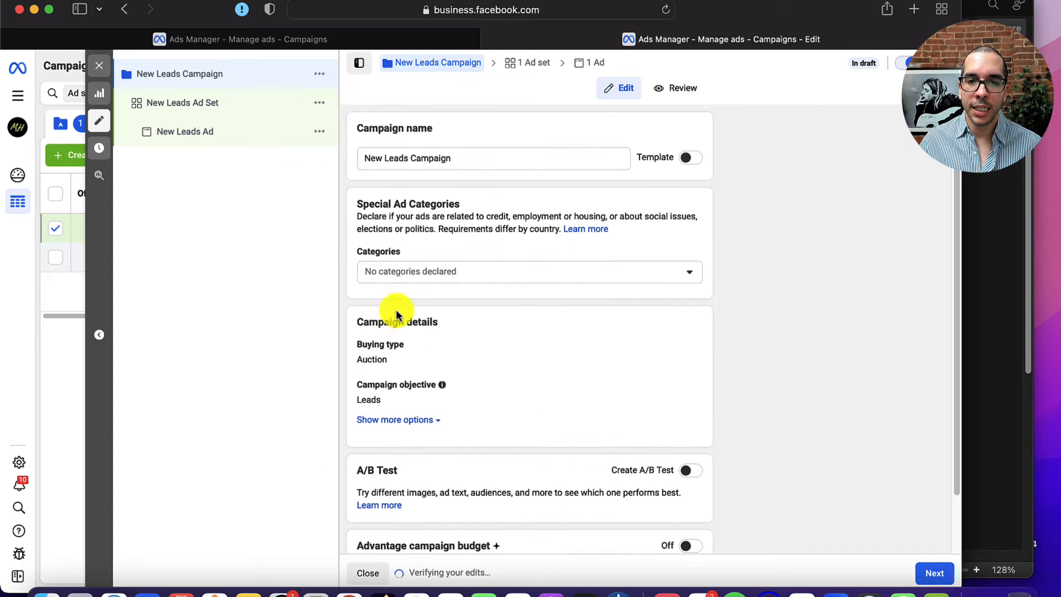
drag(467, 162, 354, 169)
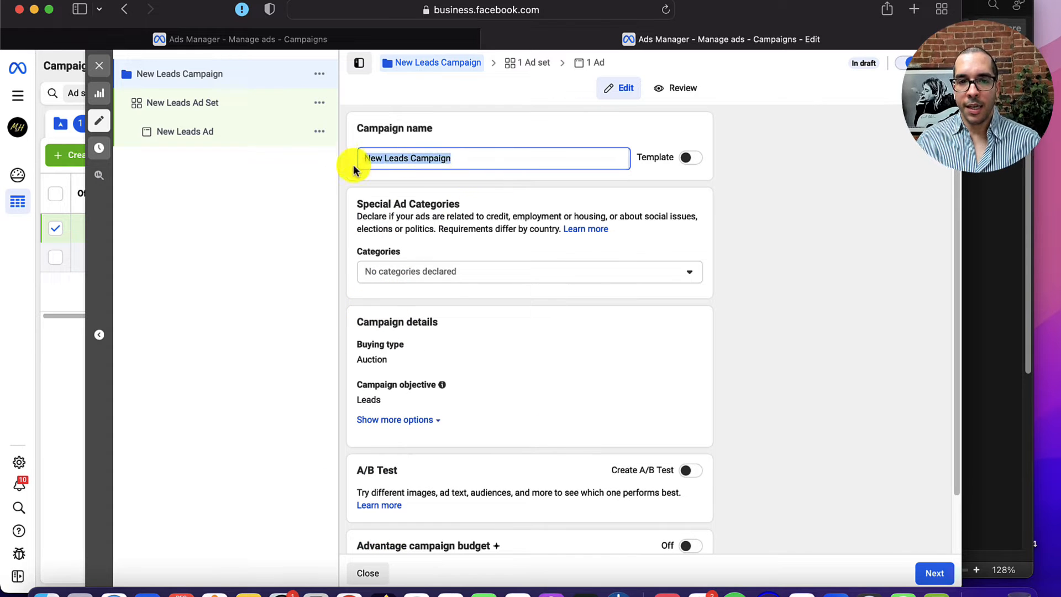
key(BackSpace)
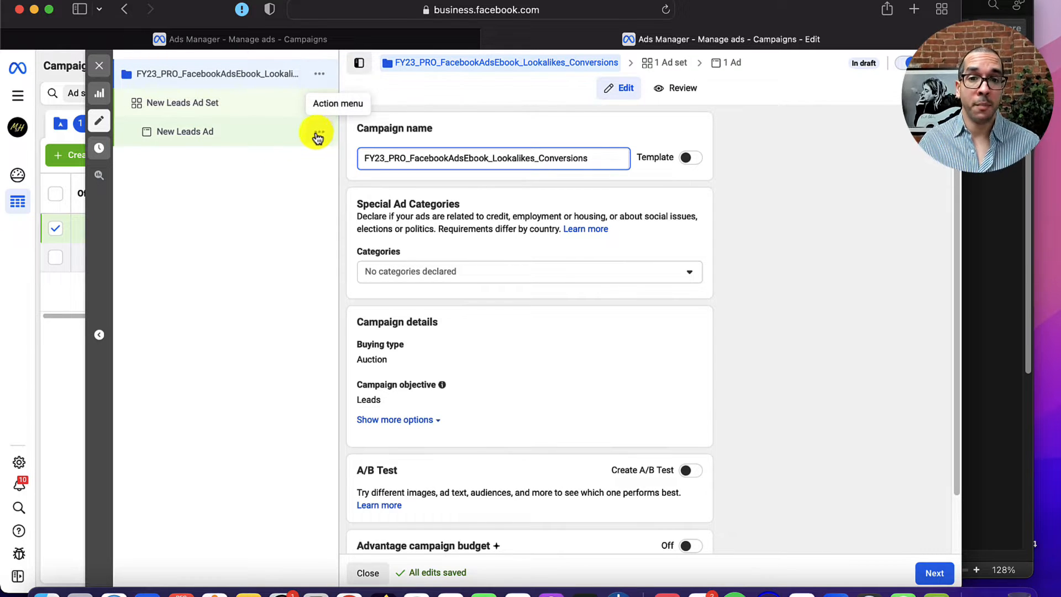
click(765, 241)
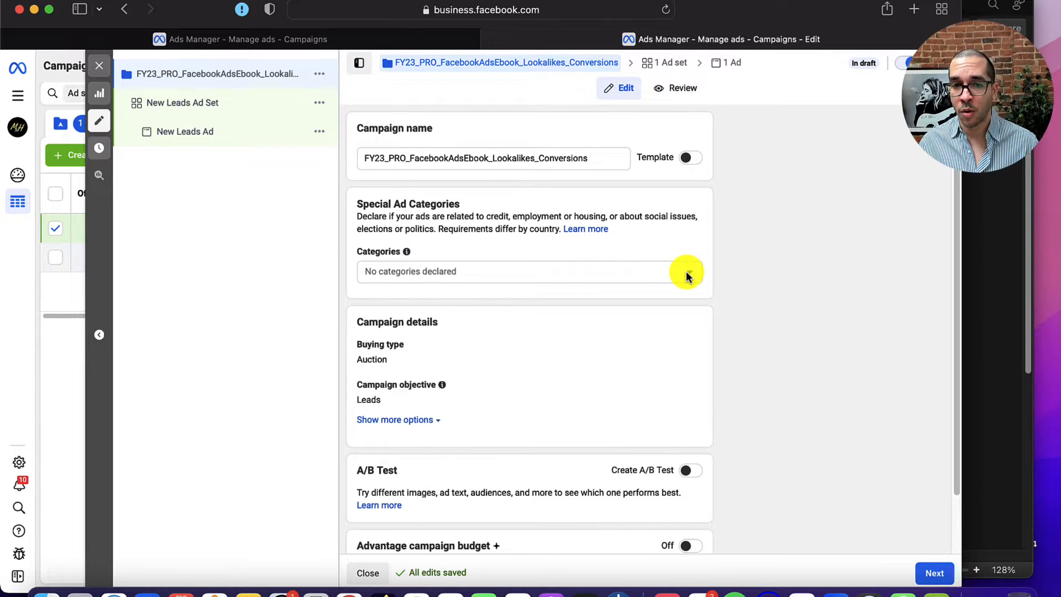
Review the special ad category choices without declaring any, and narrow the browser window slightly
click(687, 272)
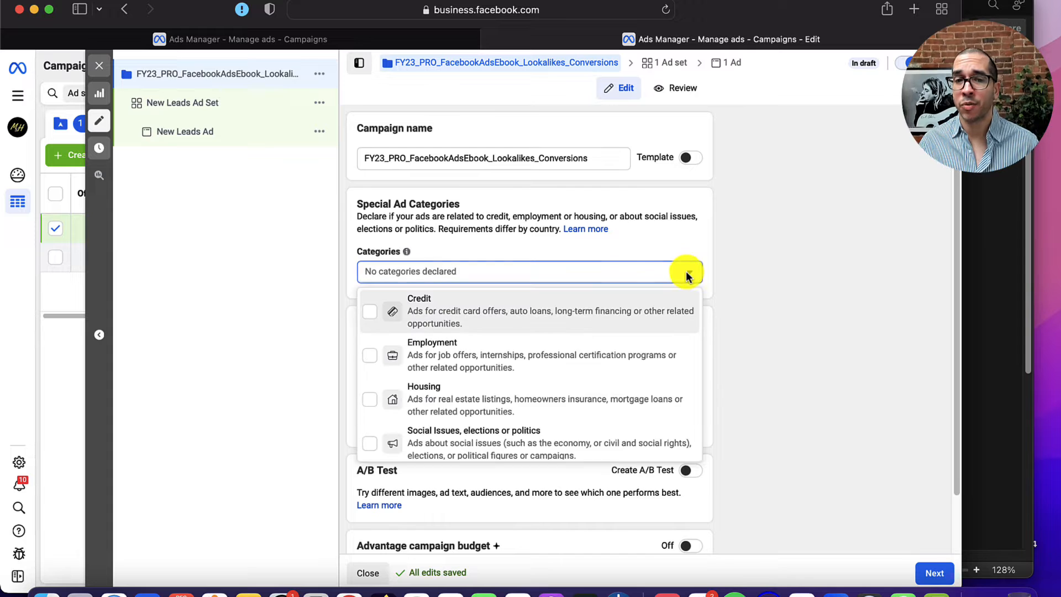
click(767, 263)
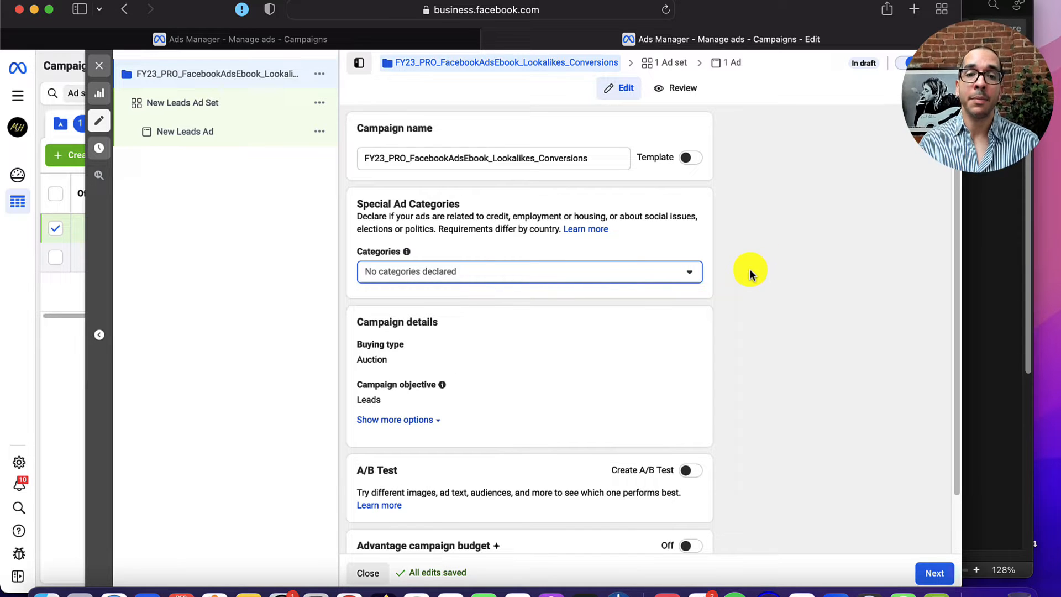
scroll(723, 334, down, 2)
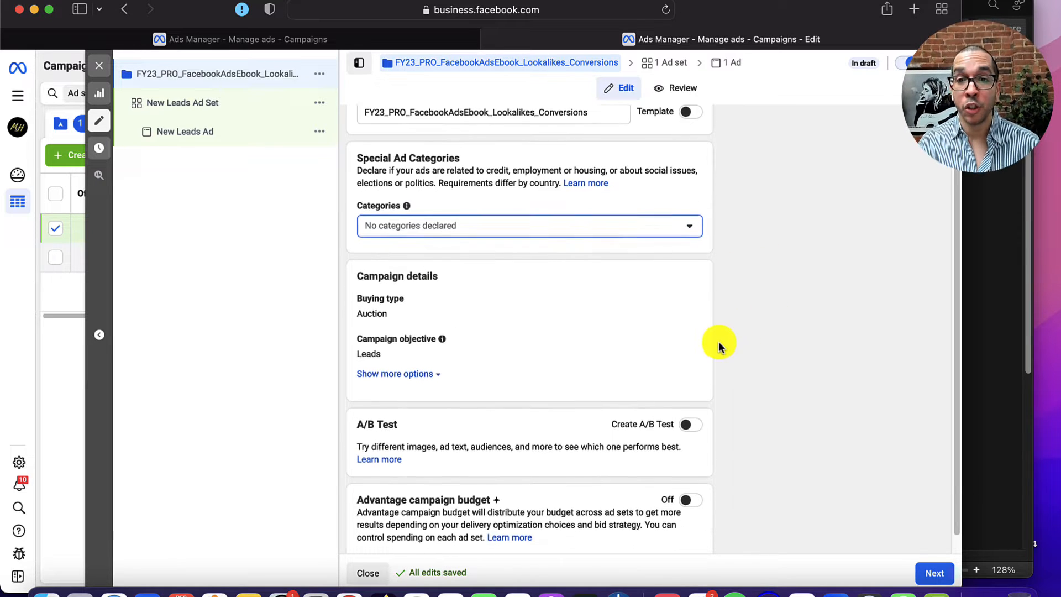
scroll(718, 344, down, 1)
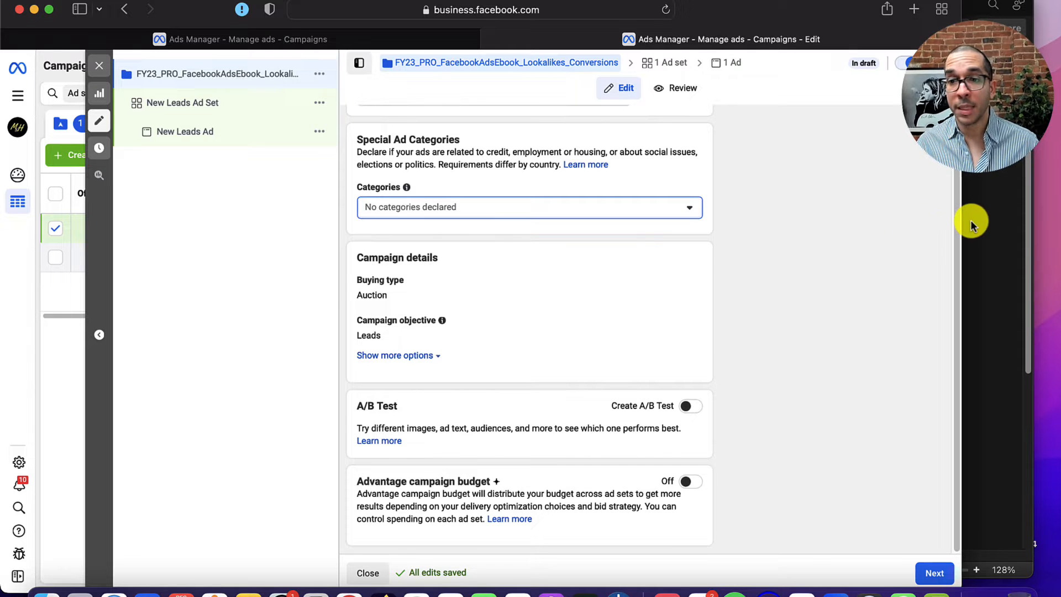
drag(962, 216, 947, 216)
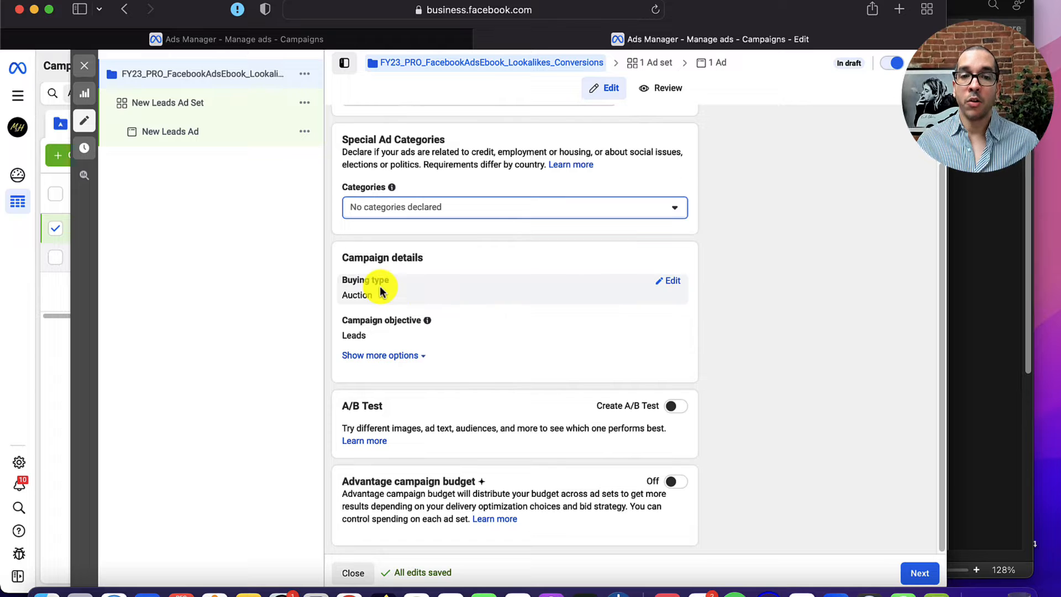
Open the campaign's buying type for editing, keep it at Auction, and check the Leads objective setting
click(677, 281)
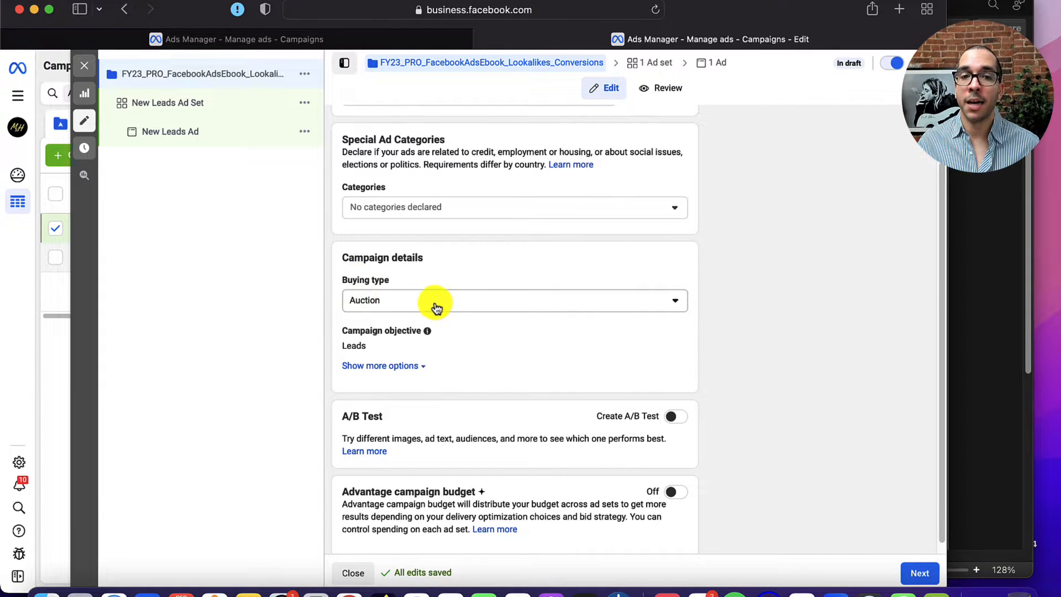
click(436, 308)
click(445, 336)
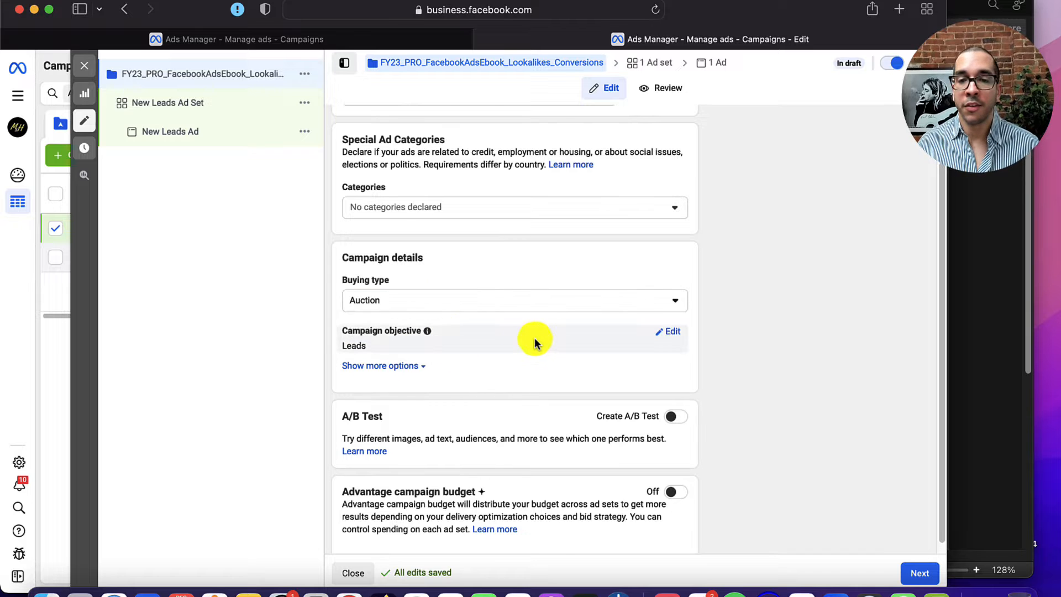
click(671, 334)
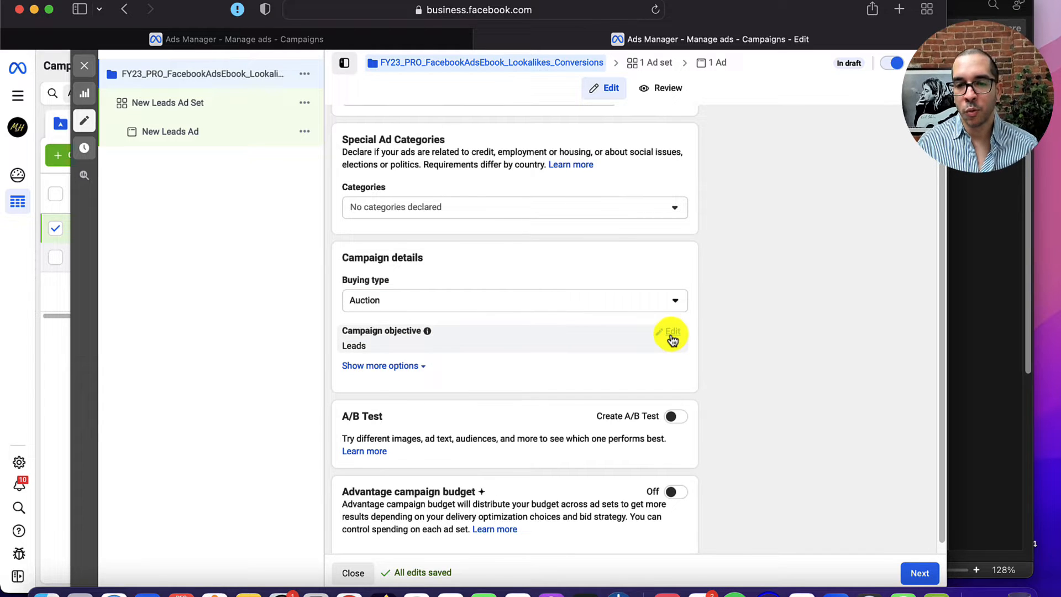
Reveal the campaign spending limit option without adding a limit, leave Advantage campaign budget off, and proceed to the ad set
click(390, 366)
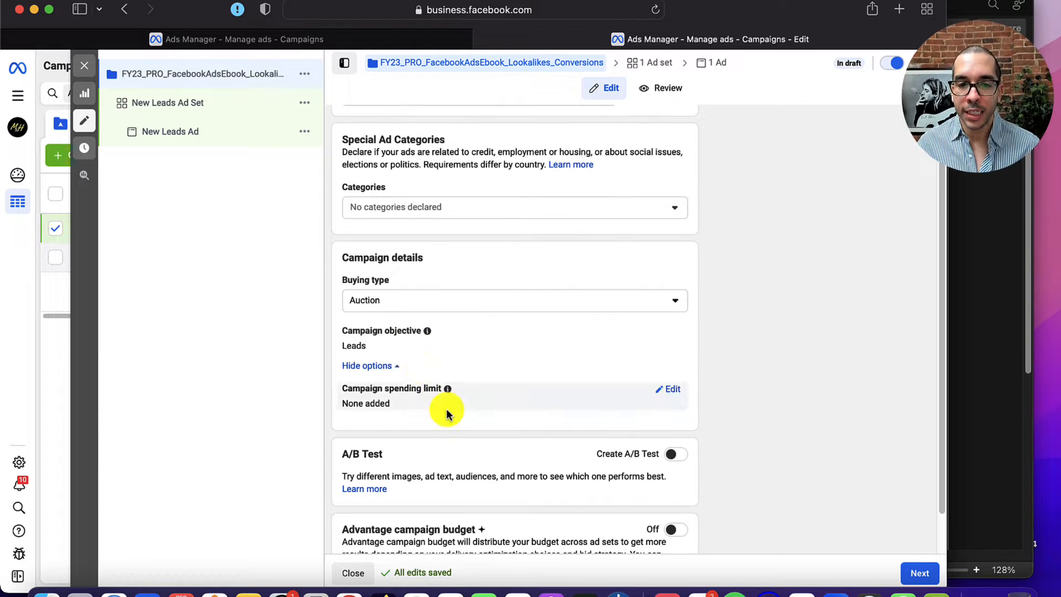
scroll(447, 387, down, 2)
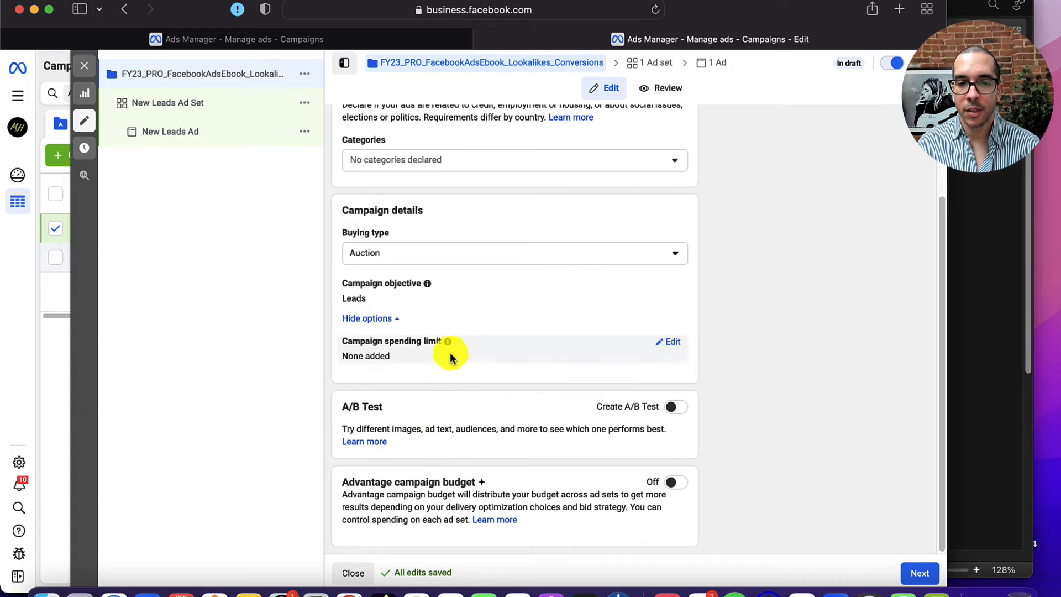
click(672, 343)
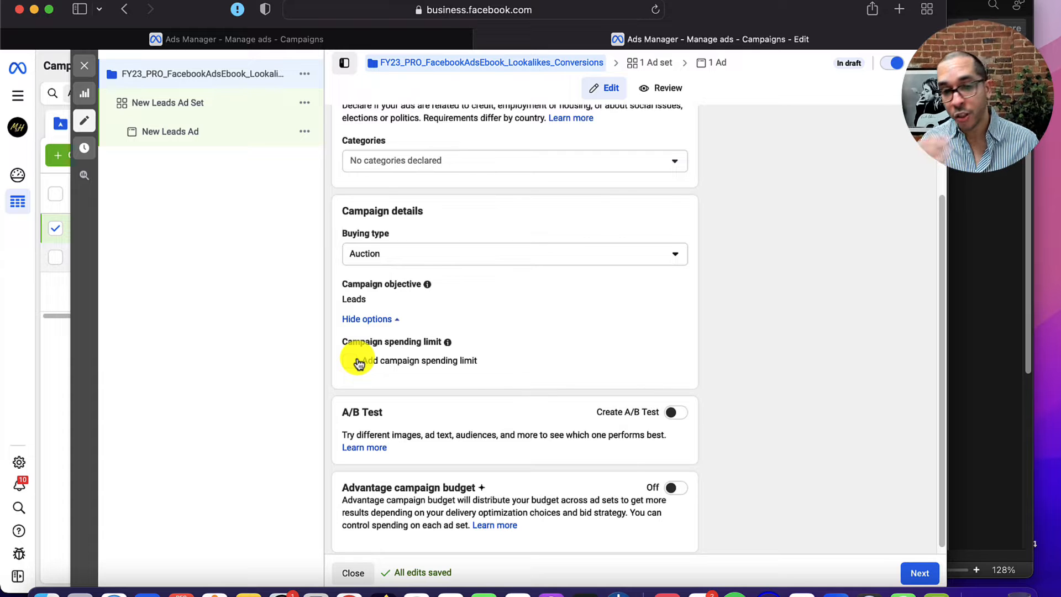
scroll(722, 377, down, 1)
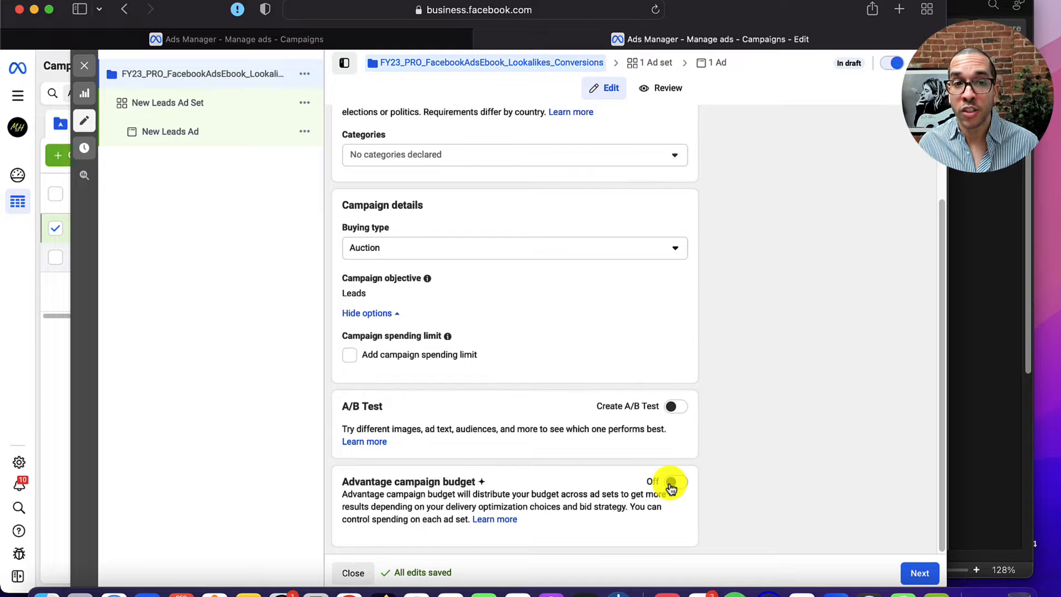
scroll(796, 458, up, 2)
click(919, 572)
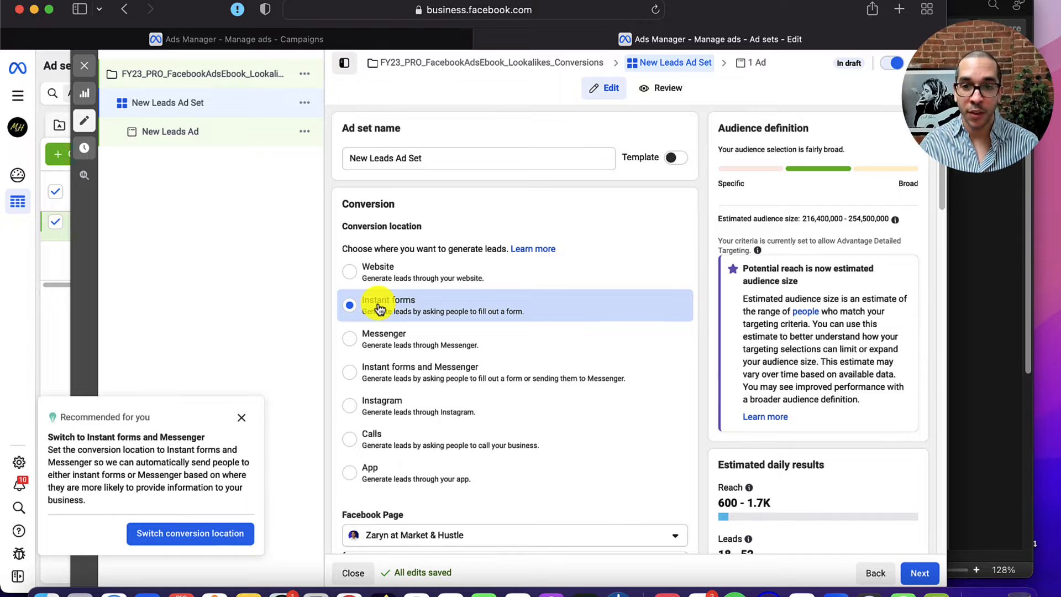
Dismiss the conversion location recommendation and rename the ad set US_Lookalike-1%_FBEbook-Pixel-LeadSubmissions_1.1.23, copied from the brief
click(242, 417)
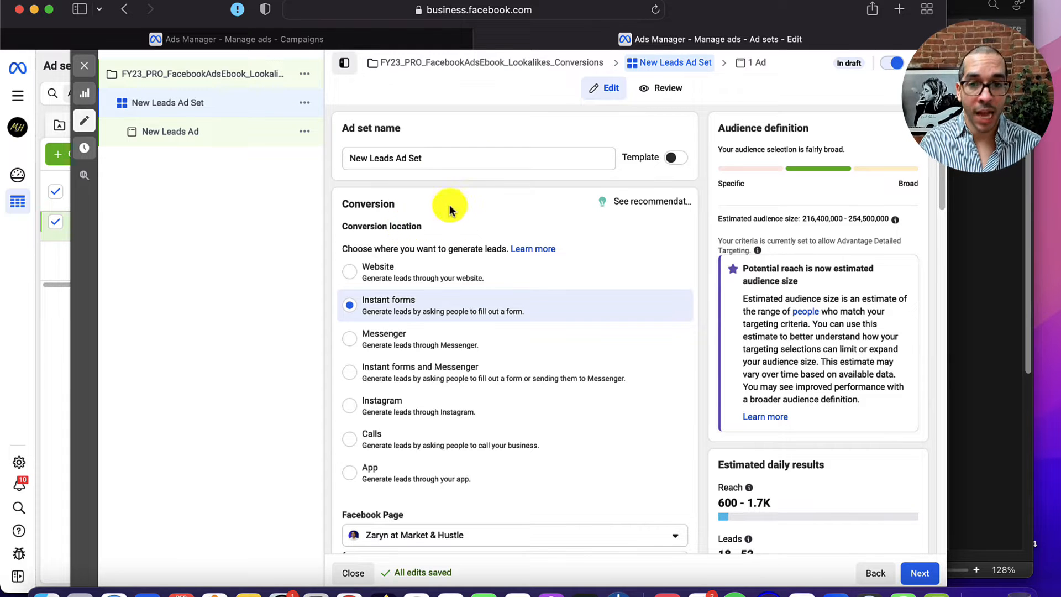
click(957, 189)
drag(795, 245, 504, 243)
key(super+c)
click(267, 232)
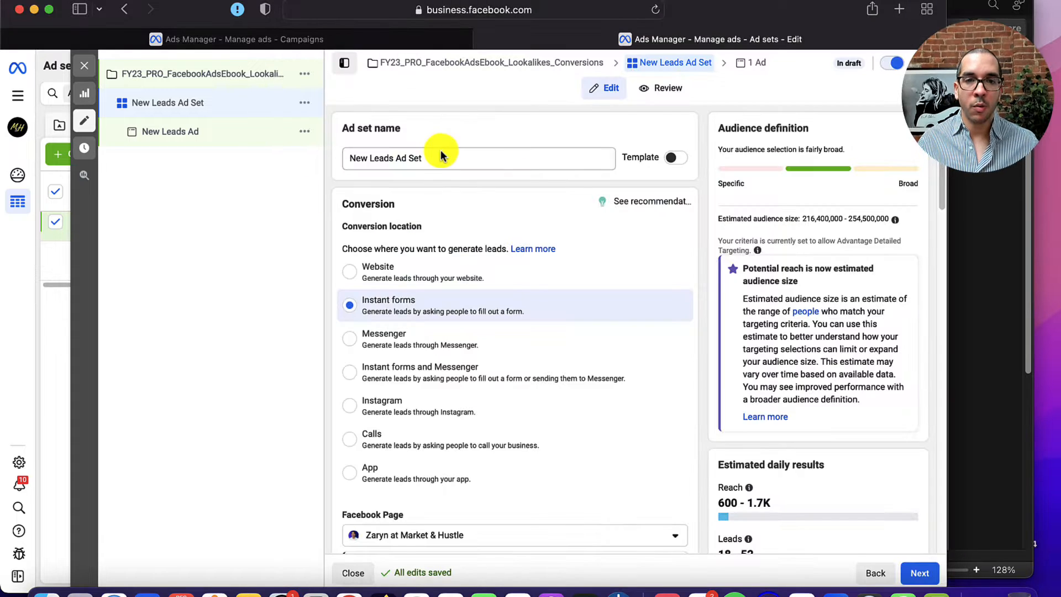
click(450, 159)
drag(450, 159, 328, 156)
key(super+v)
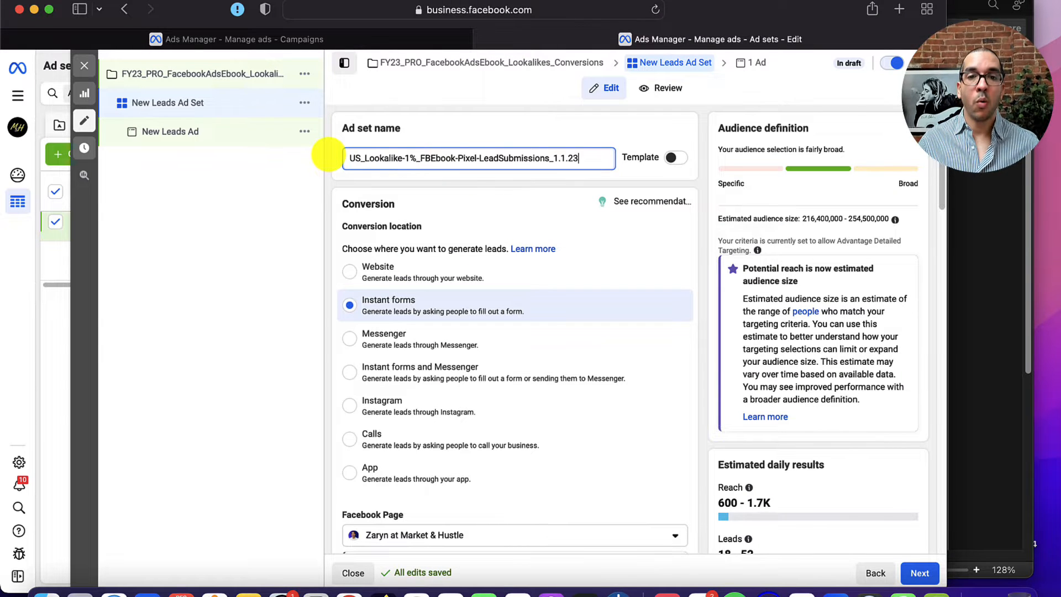
click(504, 135)
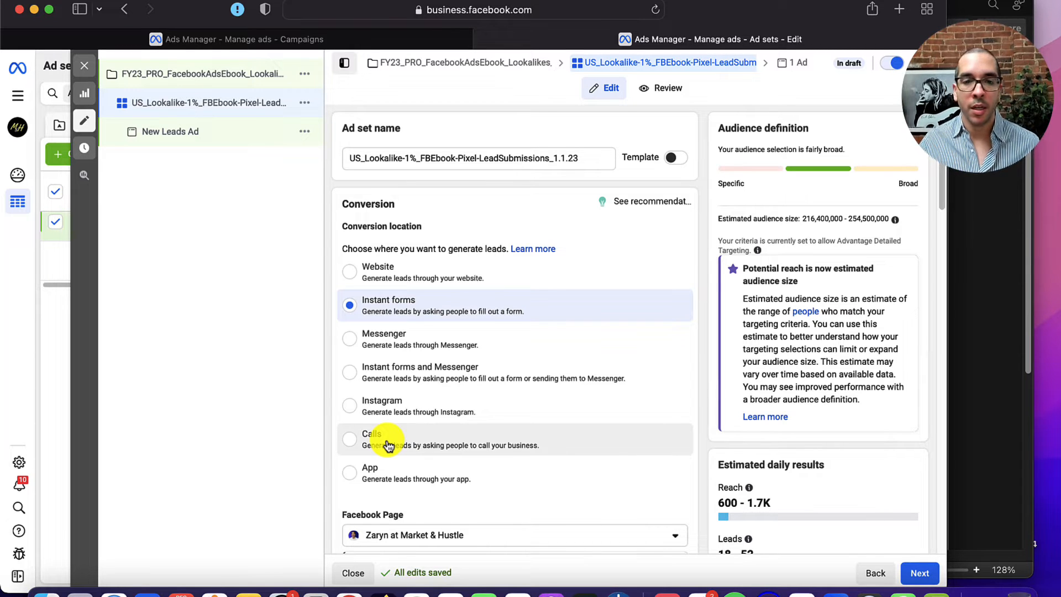
Set the ad set's conversion location to Website and select the M&H Digital - HGA Pixel
scroll(451, 462, down, 2)
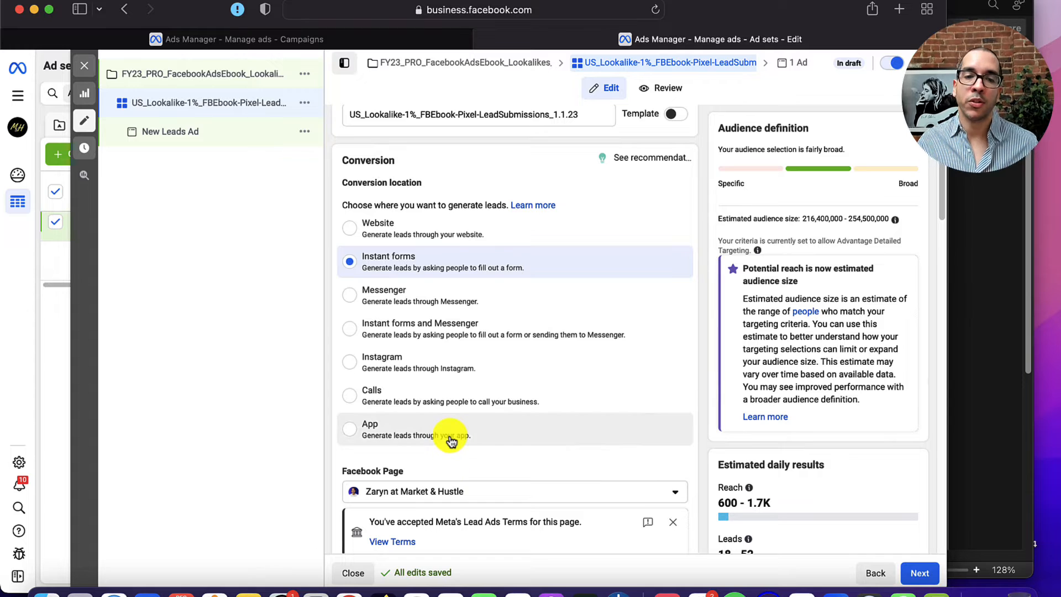
click(364, 237)
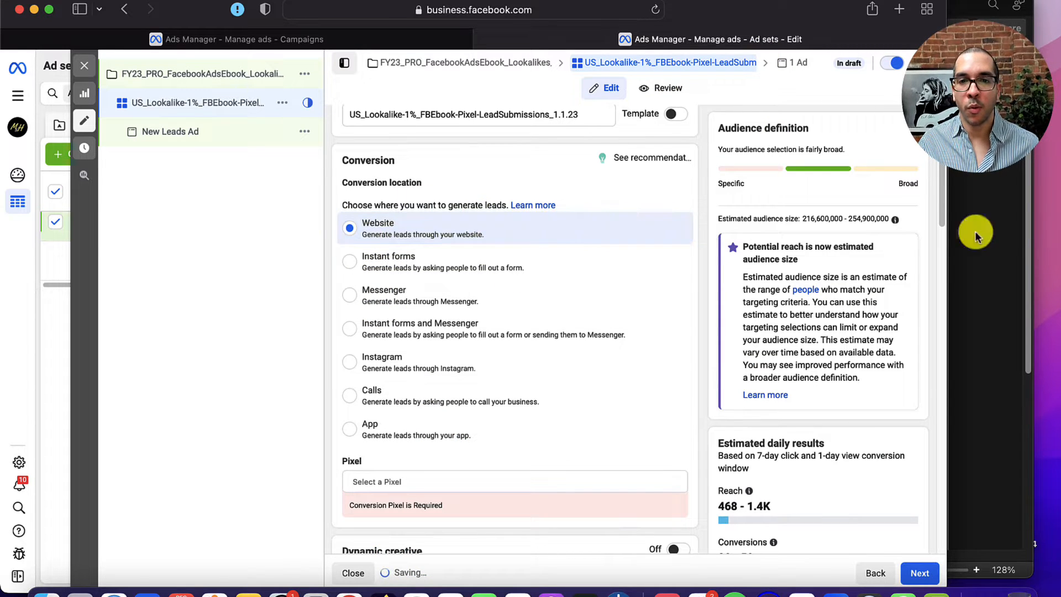
scroll(663, 337, down, 2)
click(493, 429)
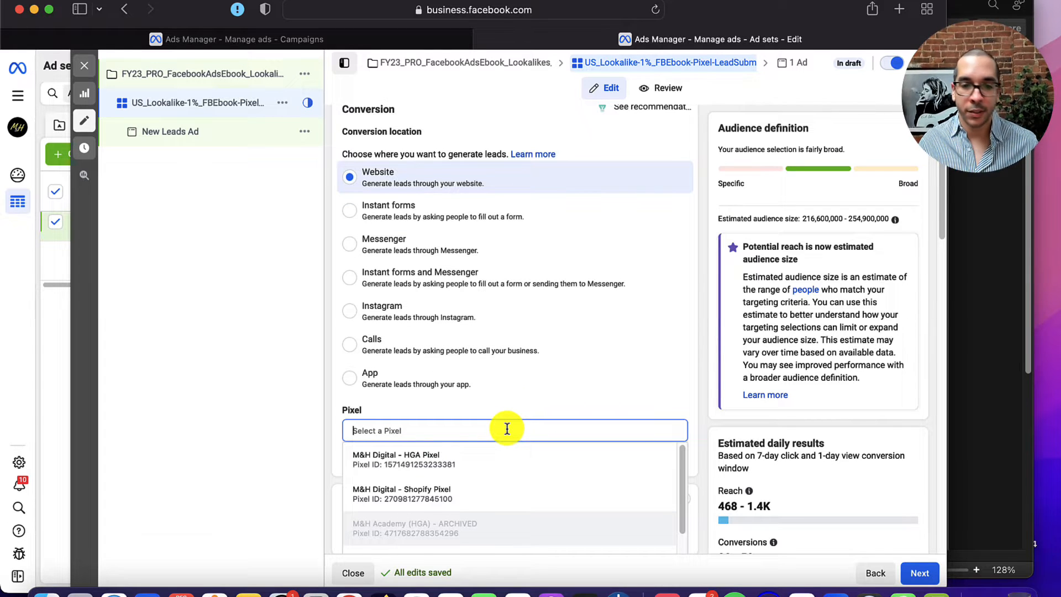
click(472, 460)
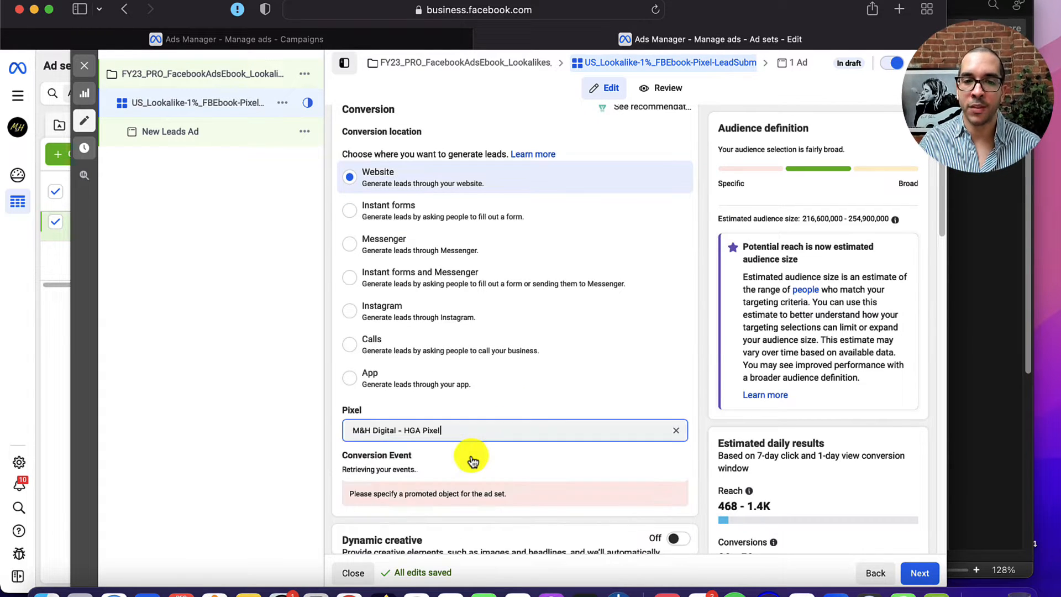
scroll(691, 399, down, 2)
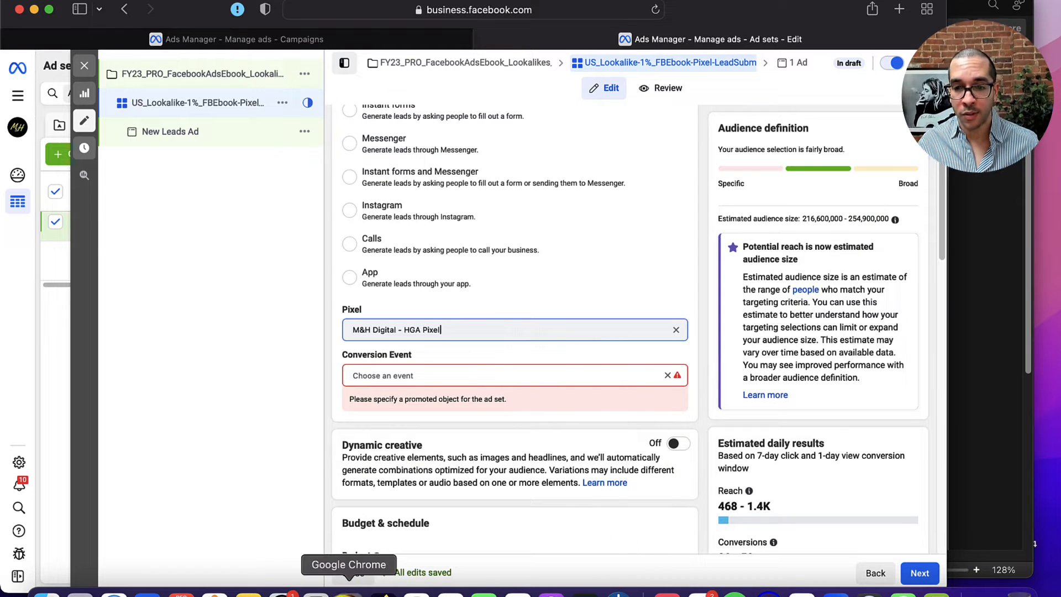
Switch to Chrome, show the e-comm guide landing page in full screen, and inspect its pixel and PageView event with Facebook Pixel Helper
click(349, 589)
click(533, 334)
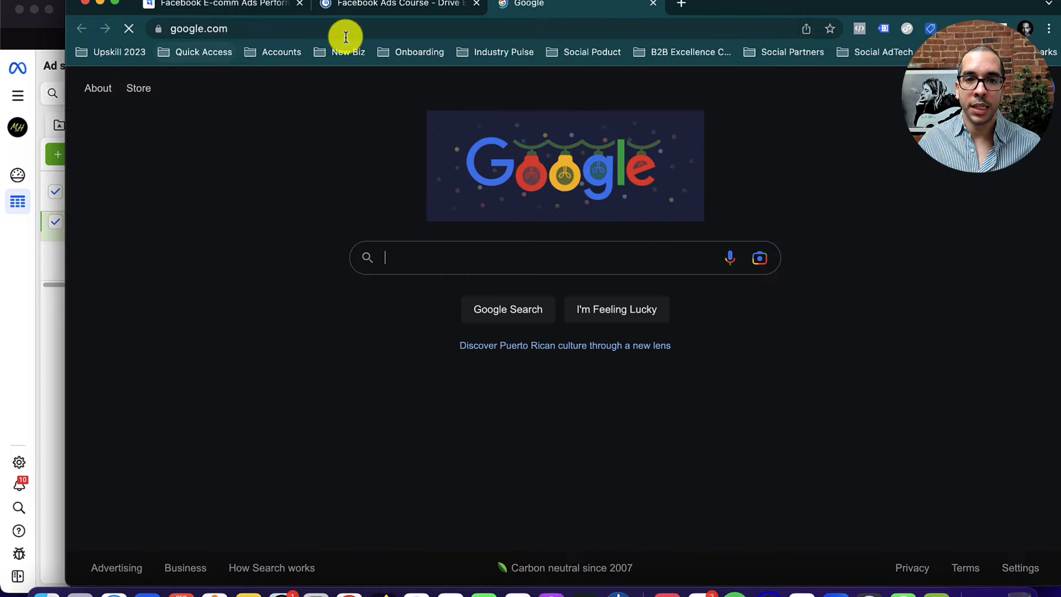
click(248, 5)
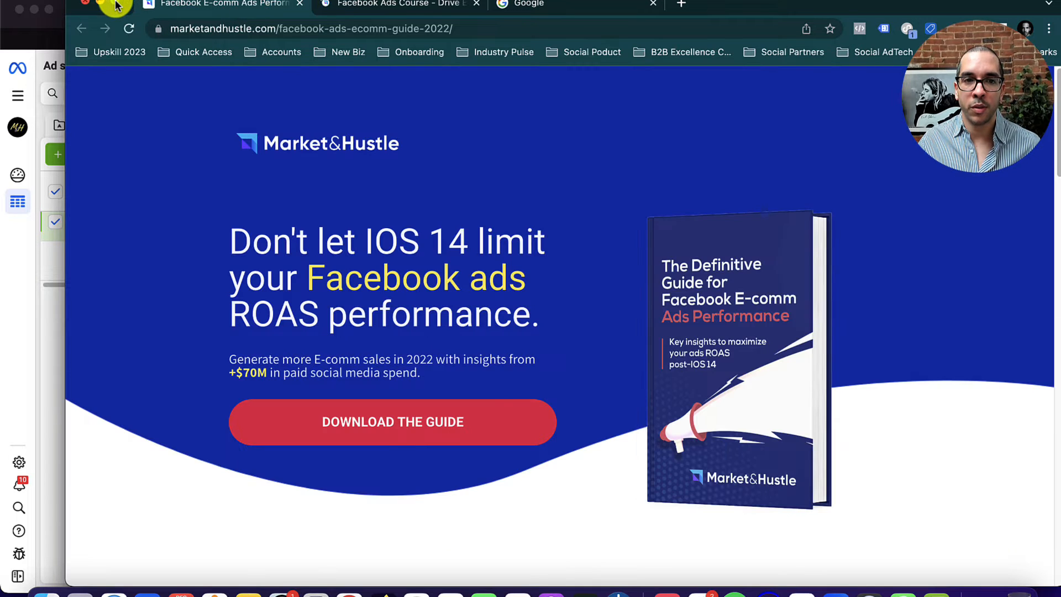
click(116, 6)
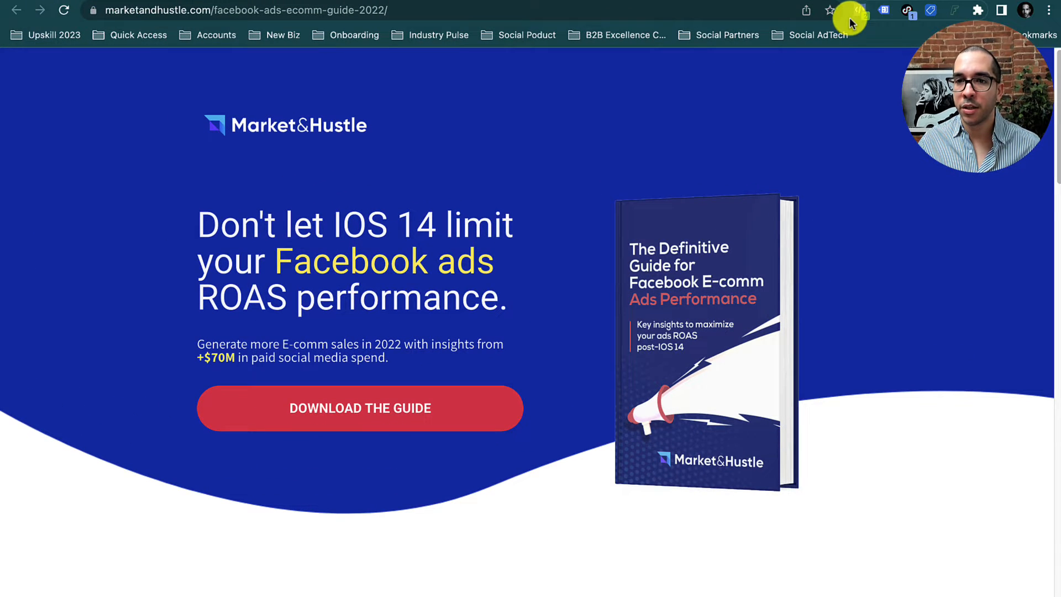
click(858, 11)
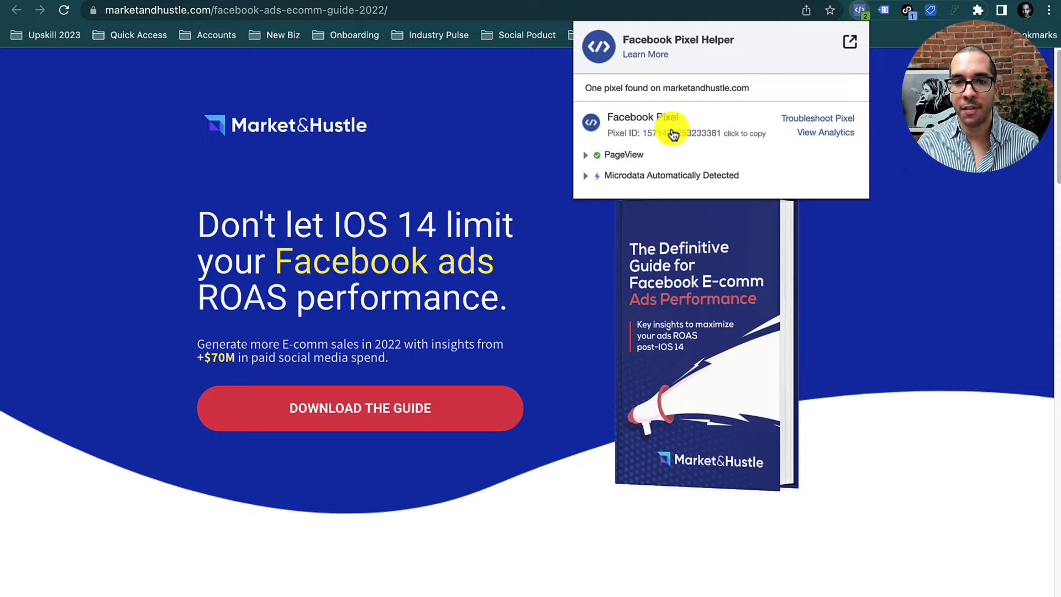
click(586, 156)
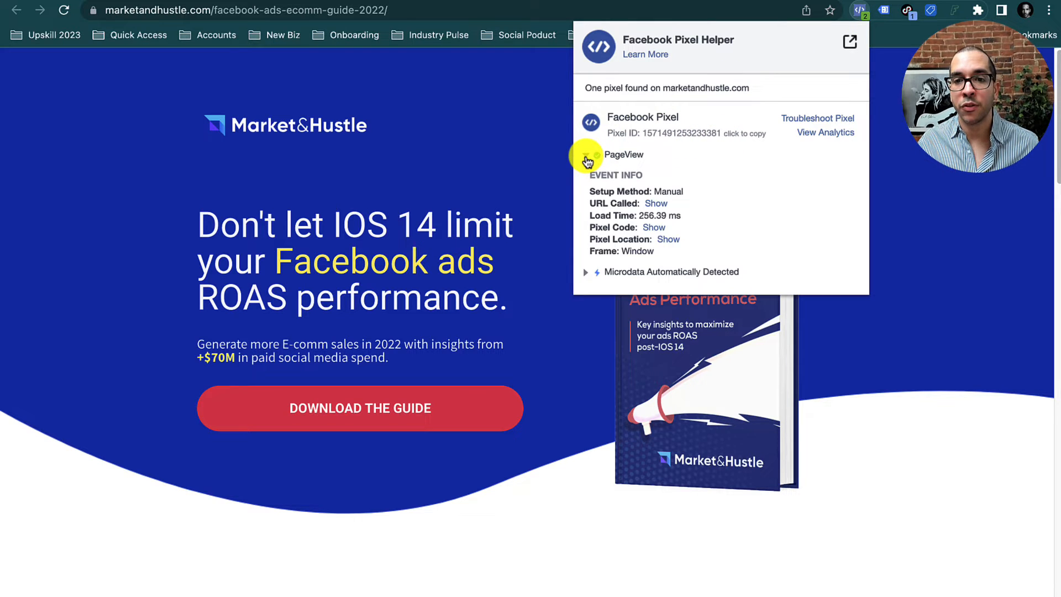
click(585, 159)
Request the free guide from the landing page, filling in the first name and email with the saved autofill entry, and submit the form
click(435, 412)
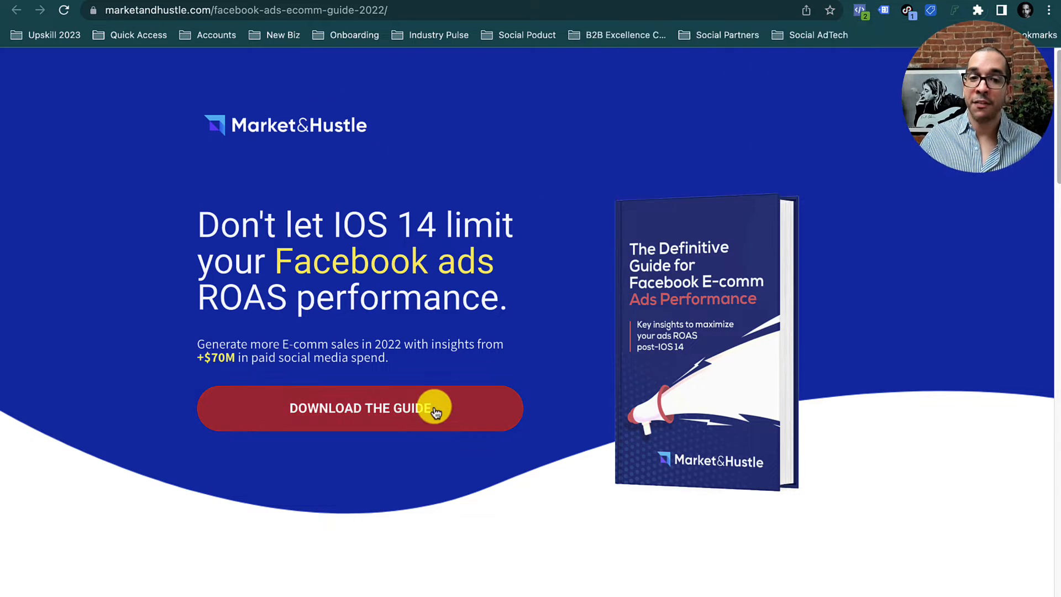
click(435, 412)
click(450, 331)
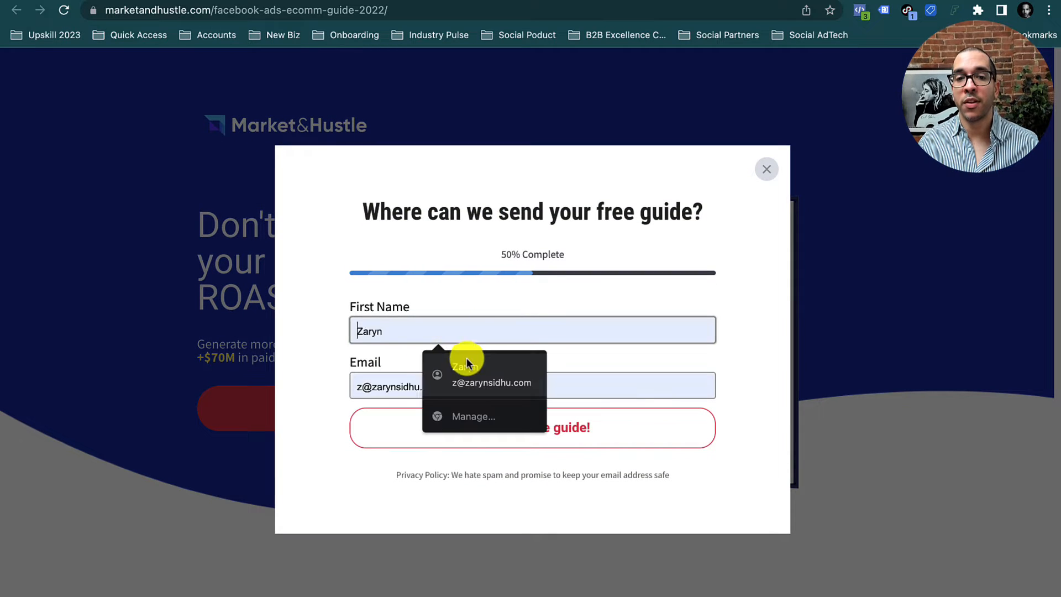
click(467, 365)
click(562, 427)
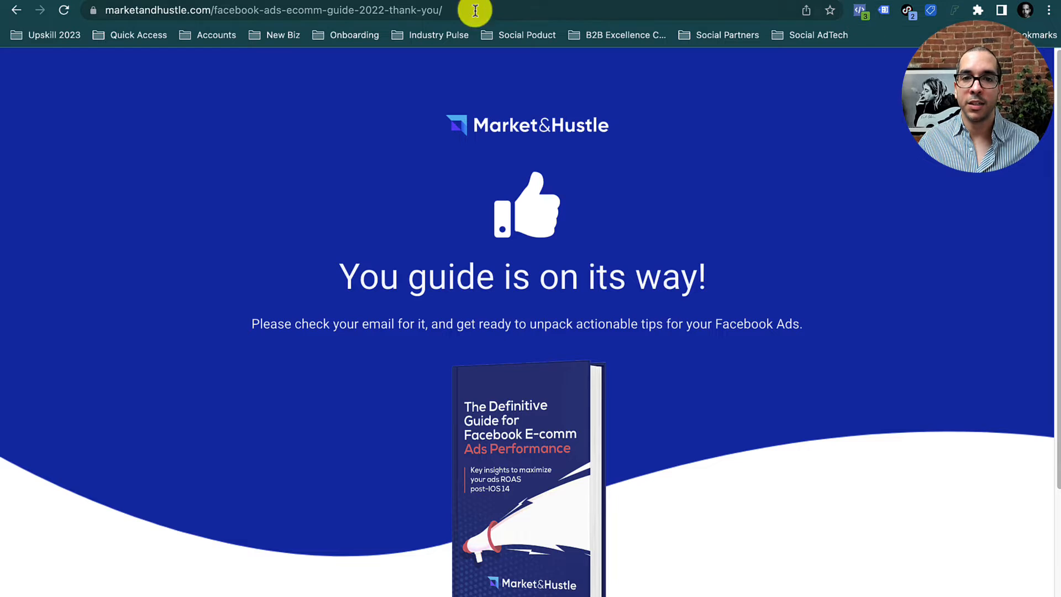
Inspect the Lead event details on the thank-you page with Facebook Pixel Helper
click(857, 11)
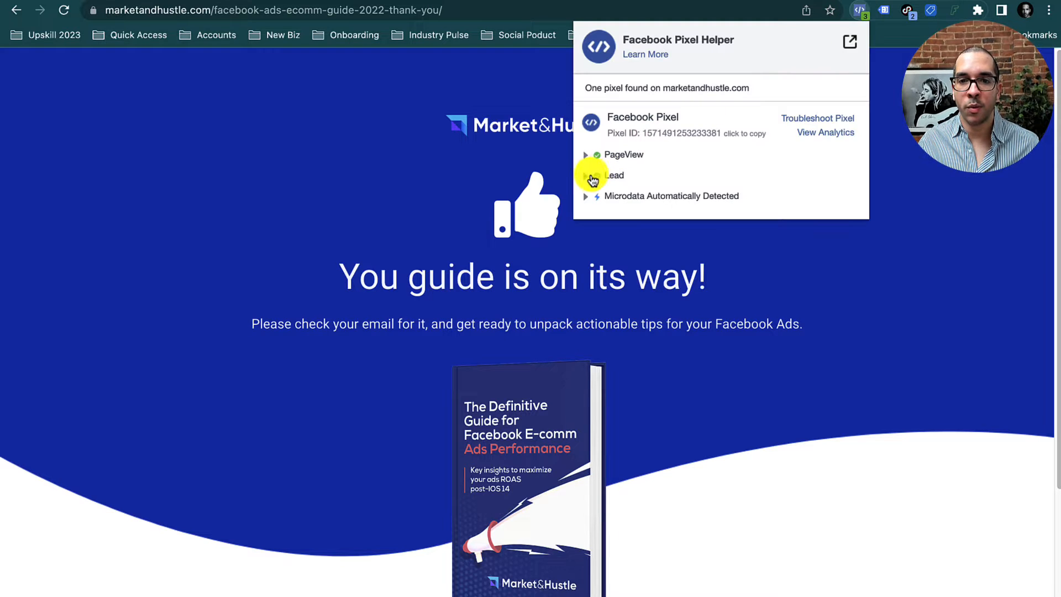
click(595, 176)
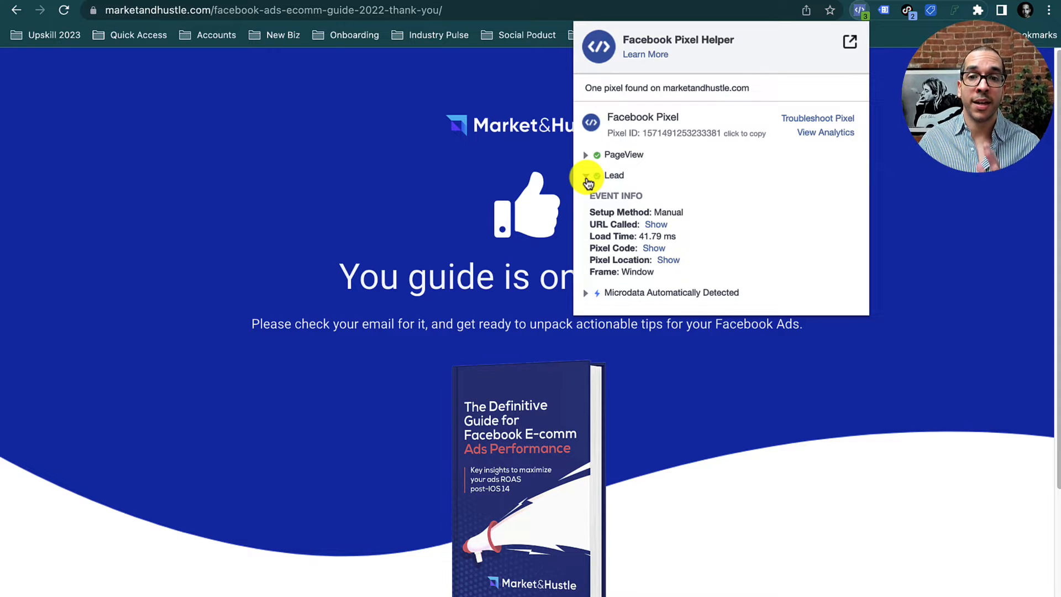
click(586, 177)
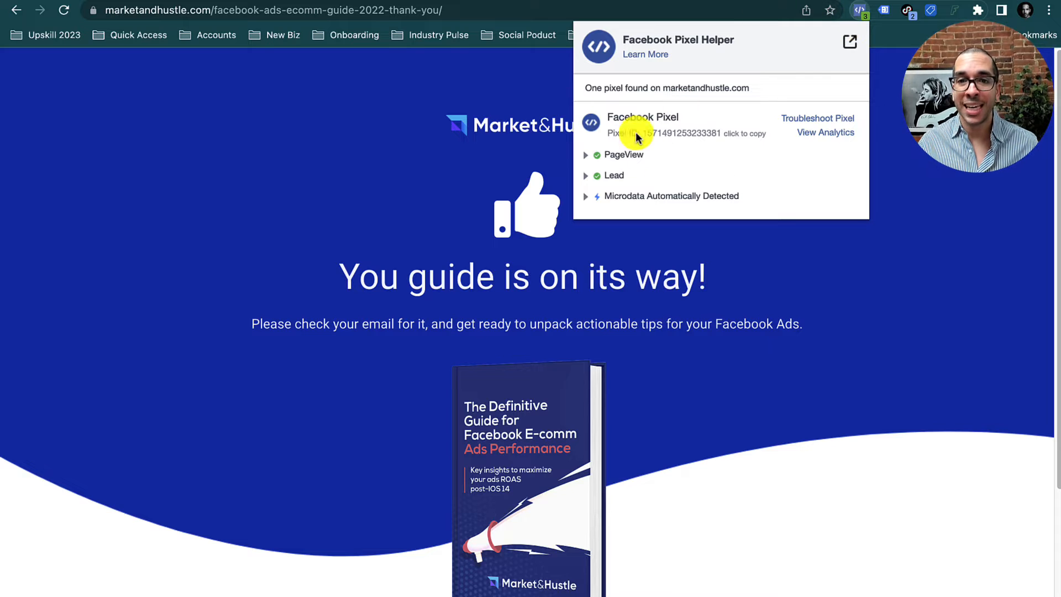
Take the thank-you page's Chrome window out of full screen, minimize it, and return to the ad set in Ads Manager
mouse_move(555, 6)
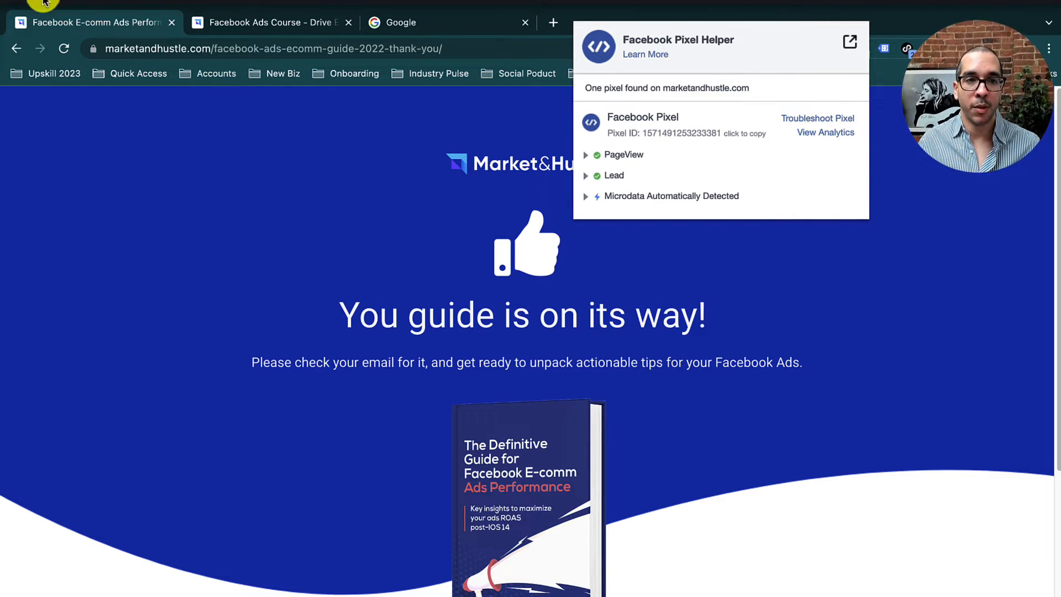
click(44, 4)
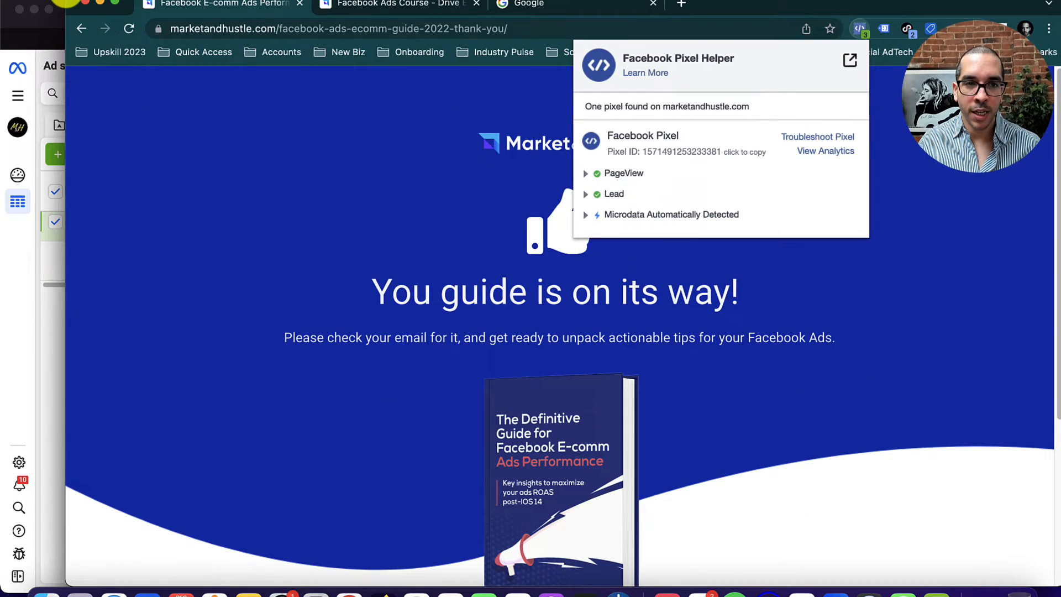
drag(83, 2, 379, 24)
click(751, 12)
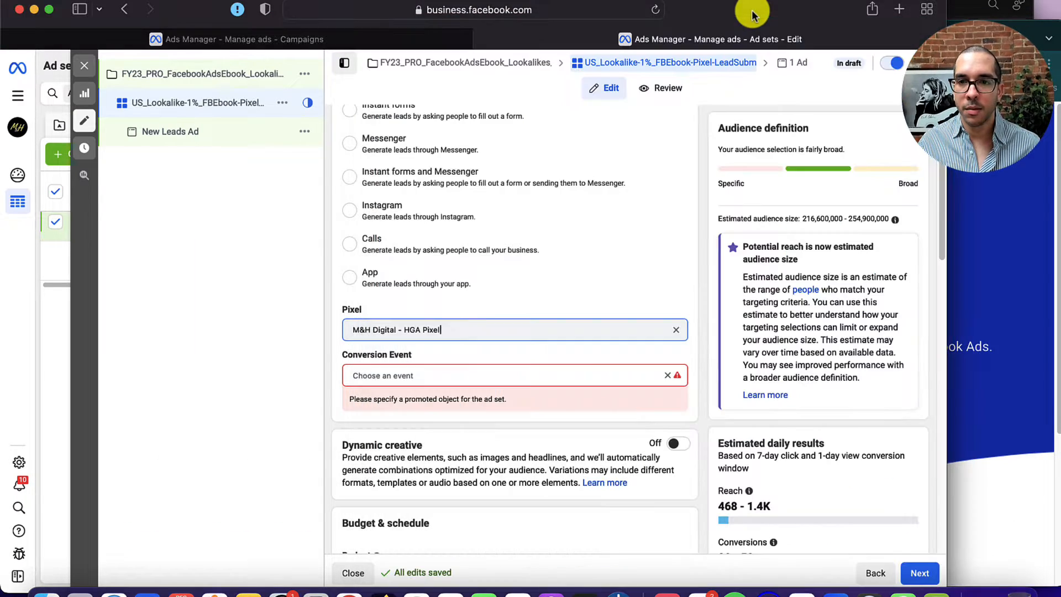
click(1043, 37)
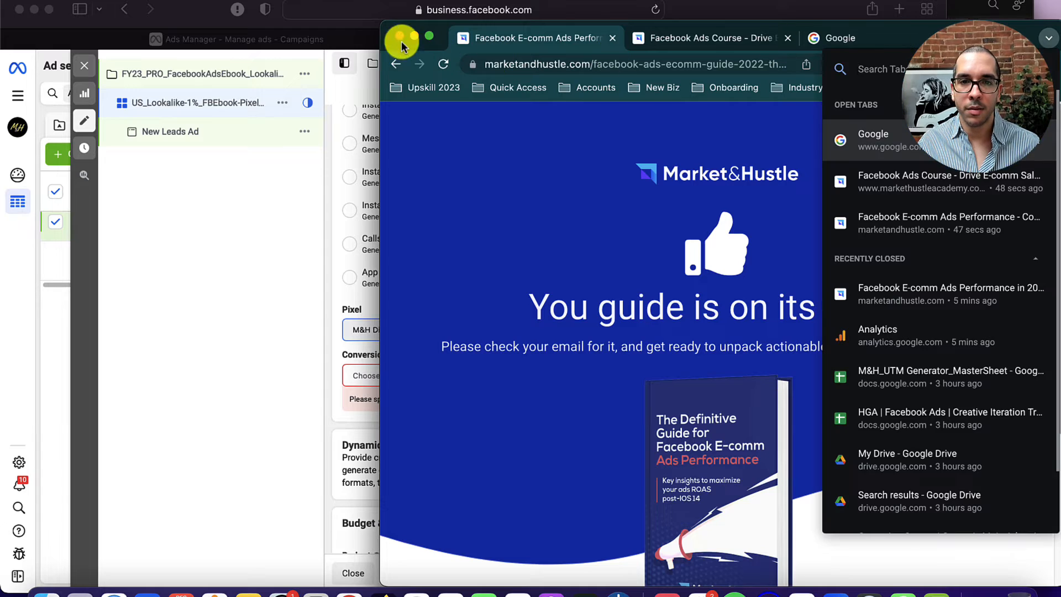
click(414, 37)
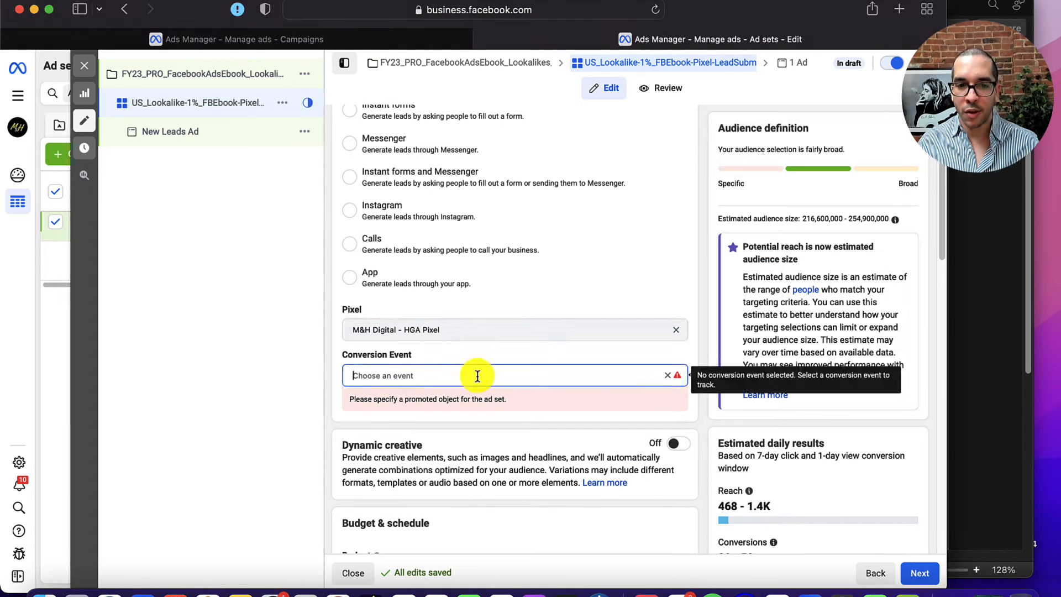
Set the ad set's conversion event to Lead
click(477, 376)
text(lead)
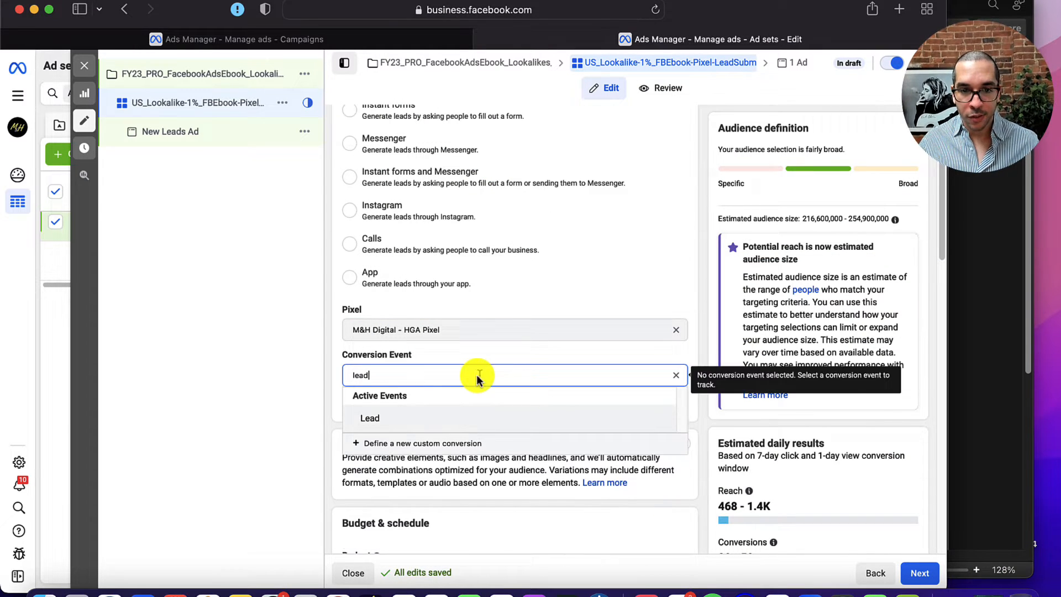
click(504, 419)
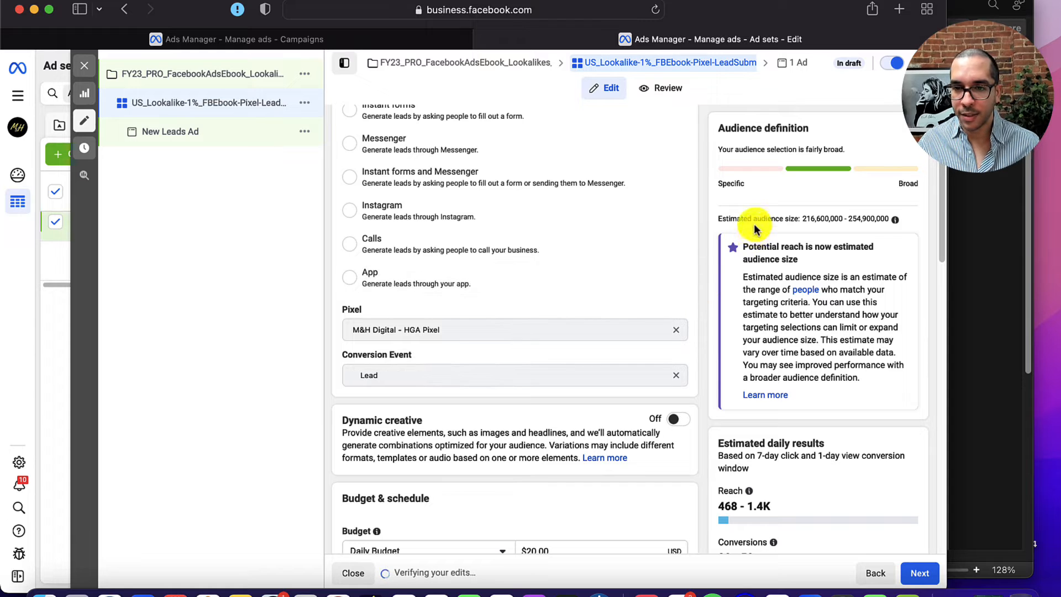
Highlight the estimated audience size, and switch the budget type to Lifetime Budget and back to Daily Budget
scroll(700, 287, down, 3)
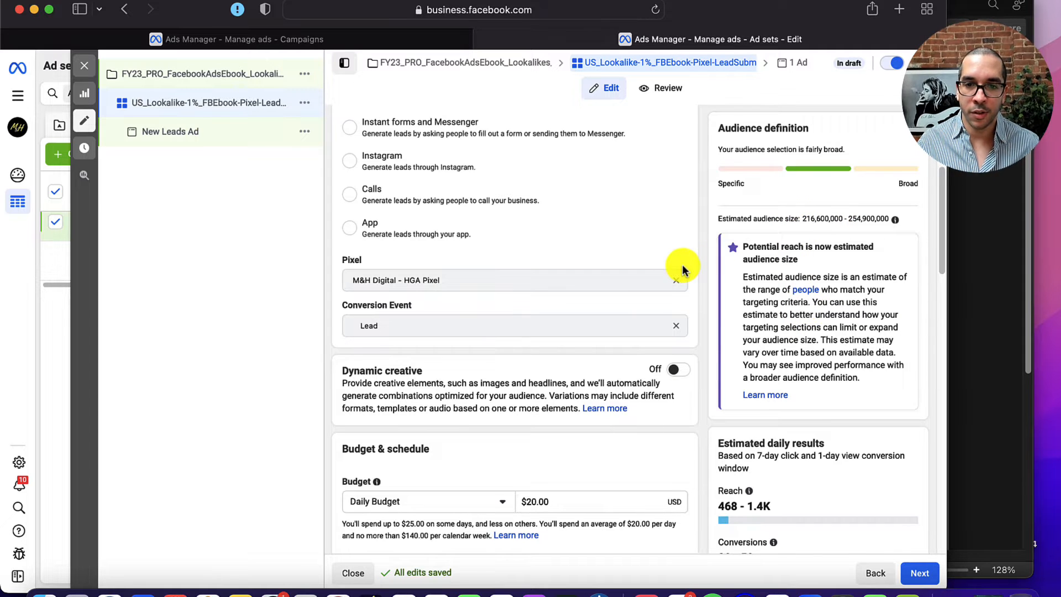
scroll(614, 275, up, 5)
scroll(679, 303, down, 7)
scroll(710, 337, down, 1)
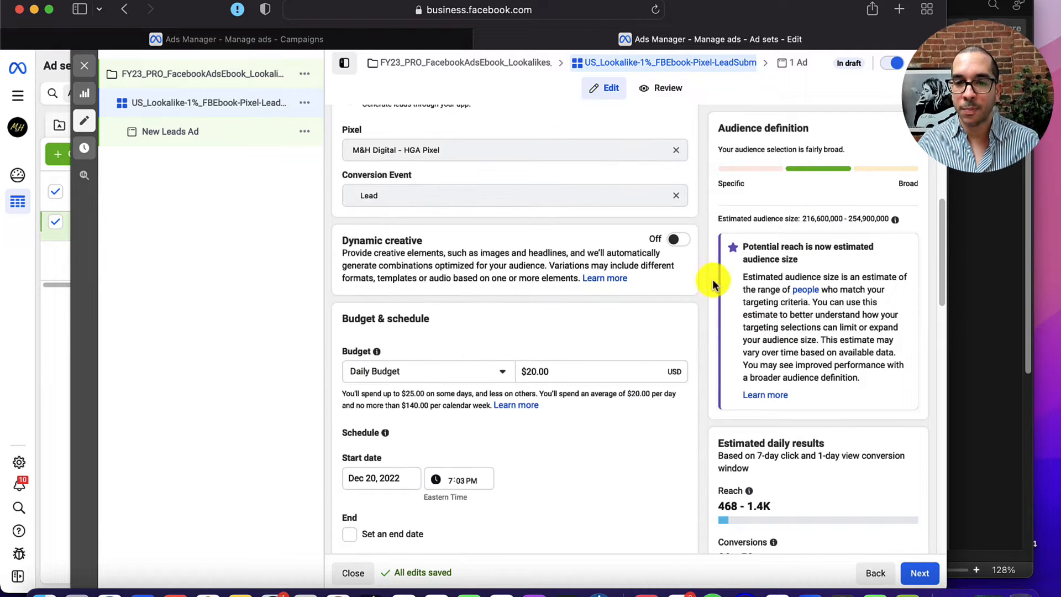
double_click(830, 218)
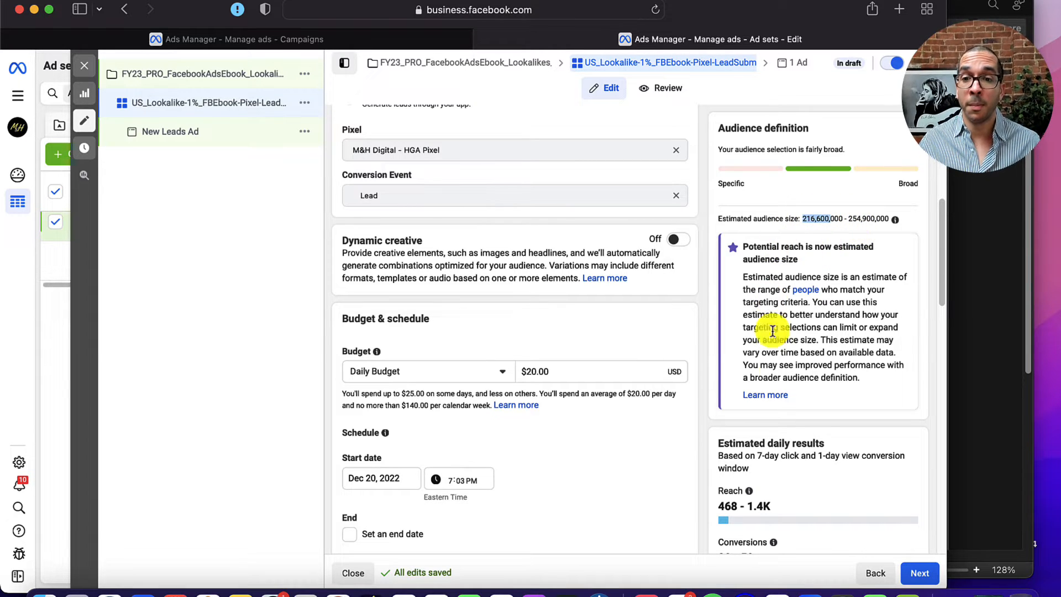
click(457, 371)
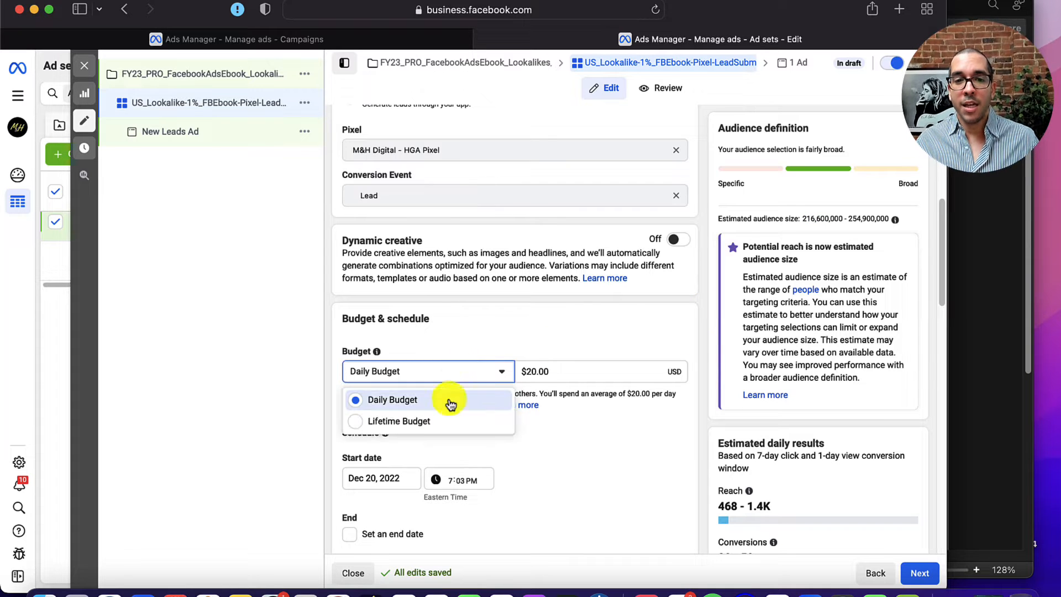
click(421, 426)
click(569, 378)
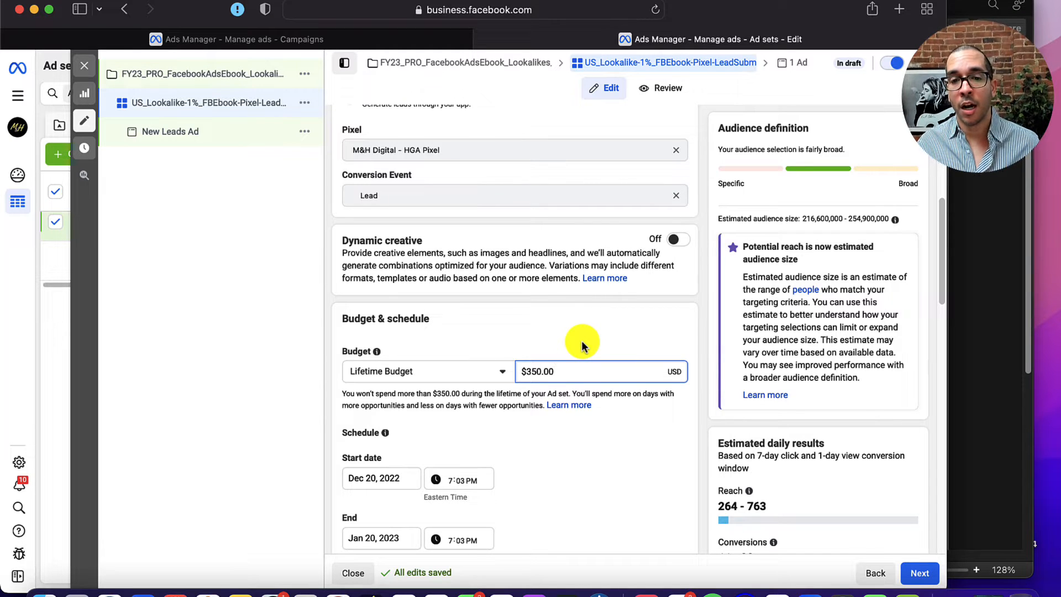
click(449, 374)
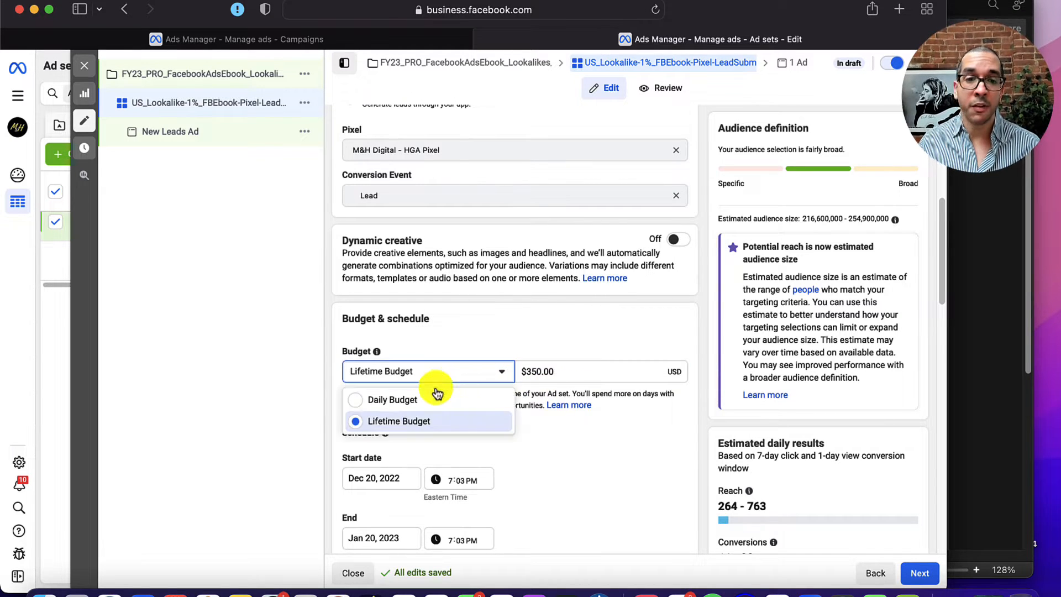
click(430, 401)
Set the ad set's daily budget to $50
click(551, 369)
drag(551, 370, 507, 367)
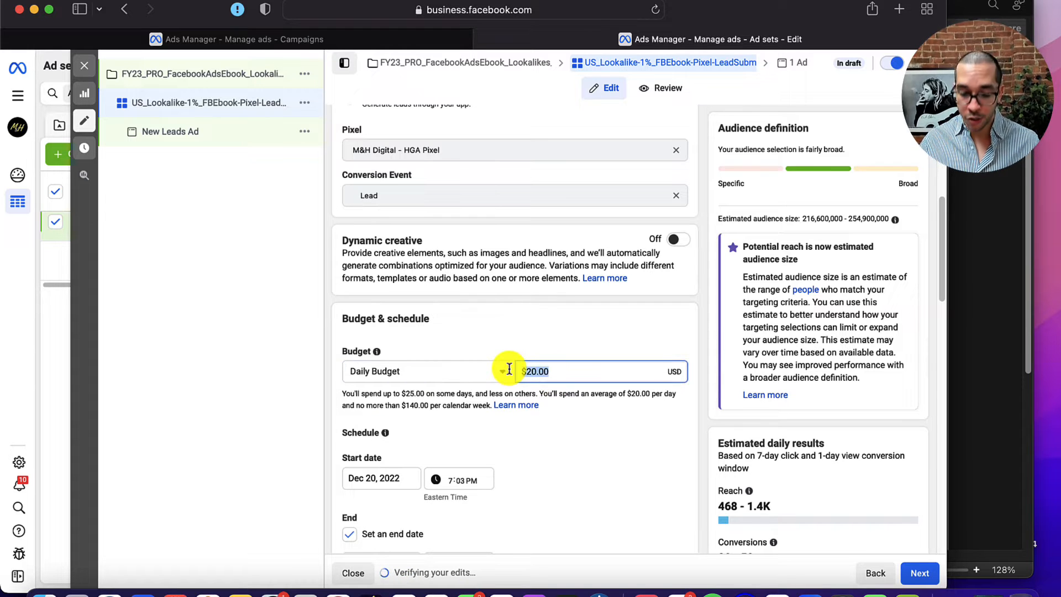
text(50)
click(569, 342)
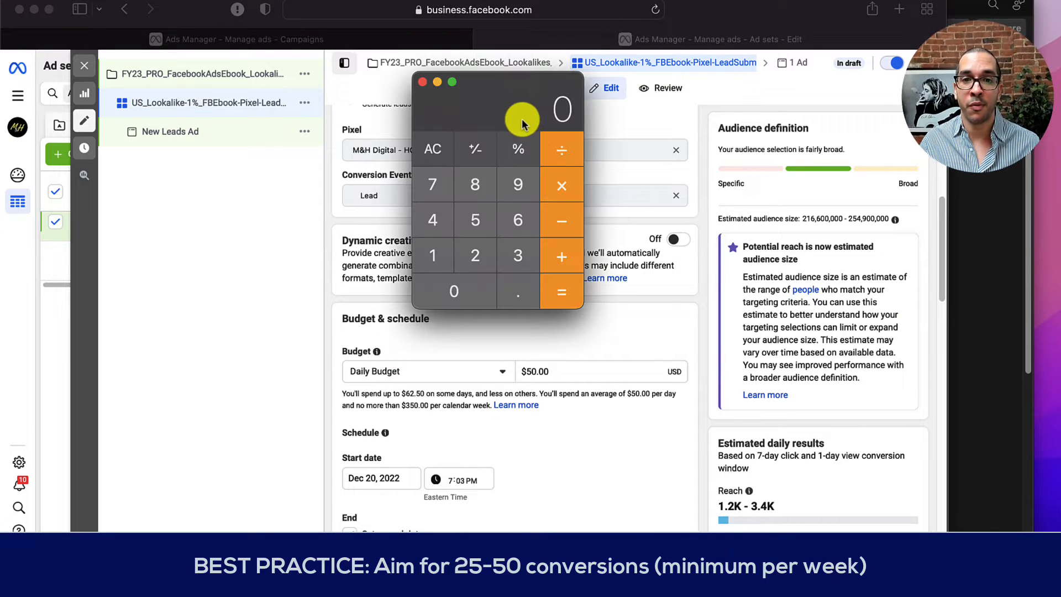
Place the Calculator beside the ad set form and multiply 30 by 50 to work out the weekly spend
drag(516, 118, 955, 155)
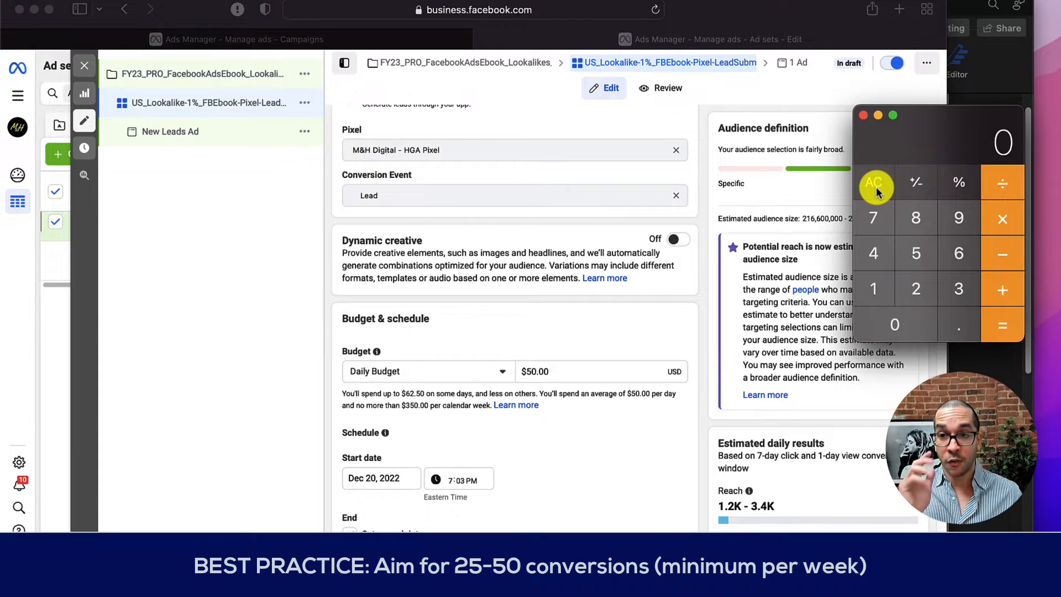
key(0)
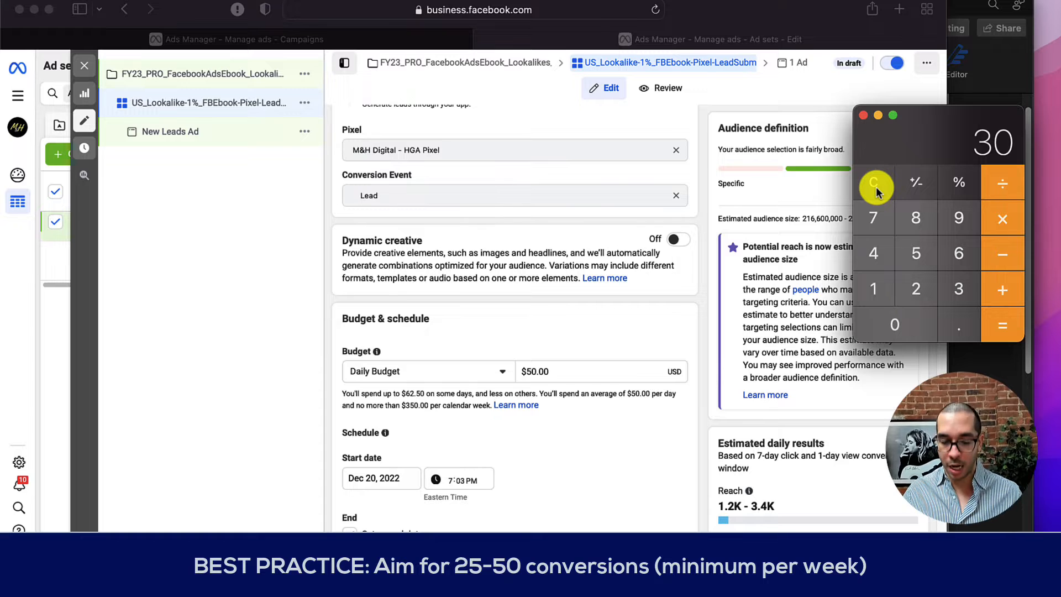
key(asterisk)
key(5)
key(0)
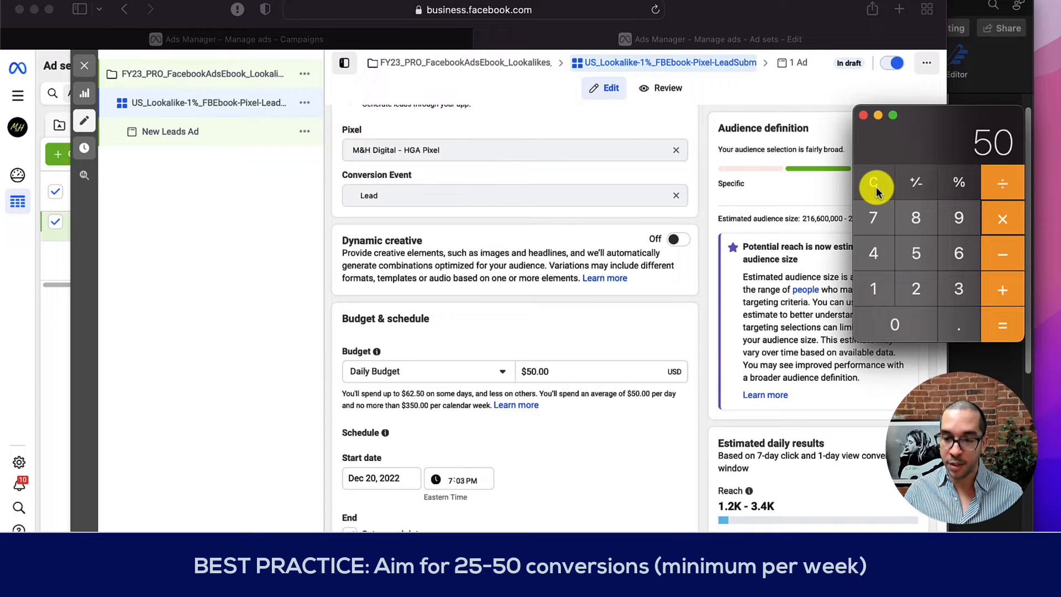
key(Return)
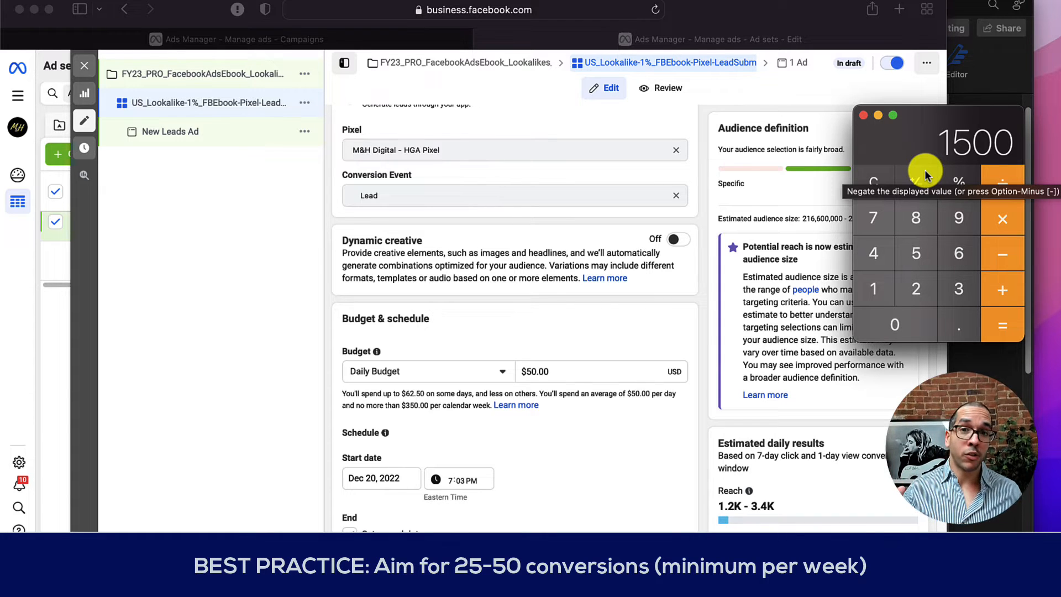
Divide the weekly spend by 7 in the Calculator and set the ad set's daily budget to $215
drag(945, 150, 979, 144)
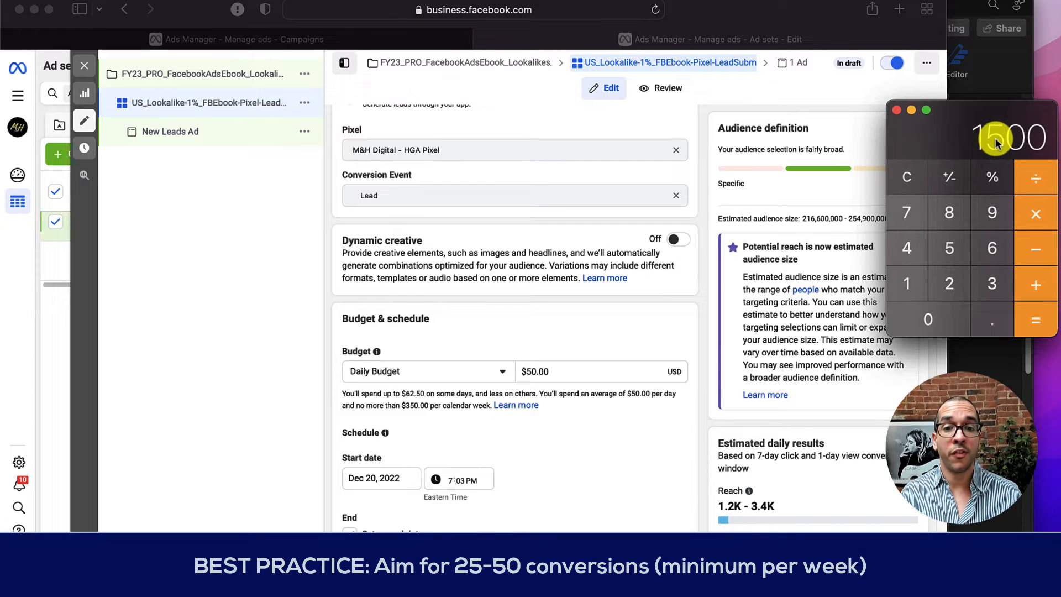
click(1035, 177)
text(7)
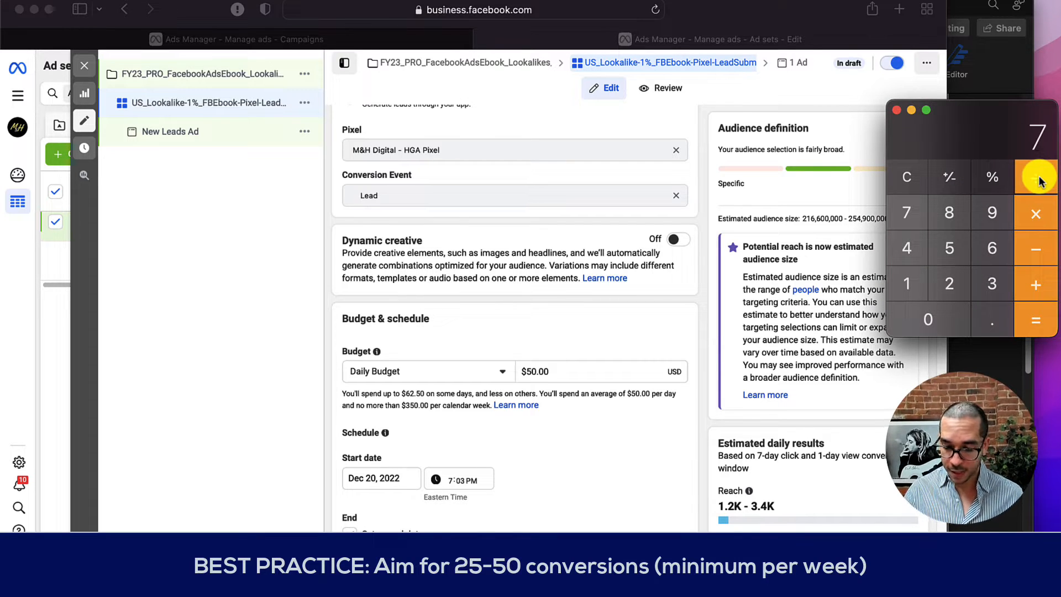
key(Return)
click(547, 370)
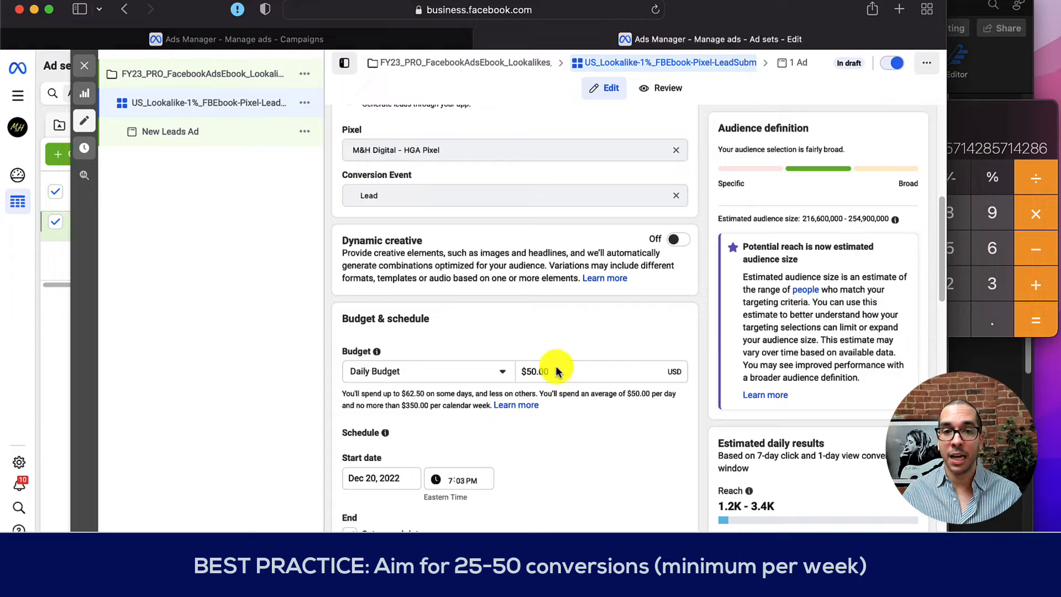
text(215)
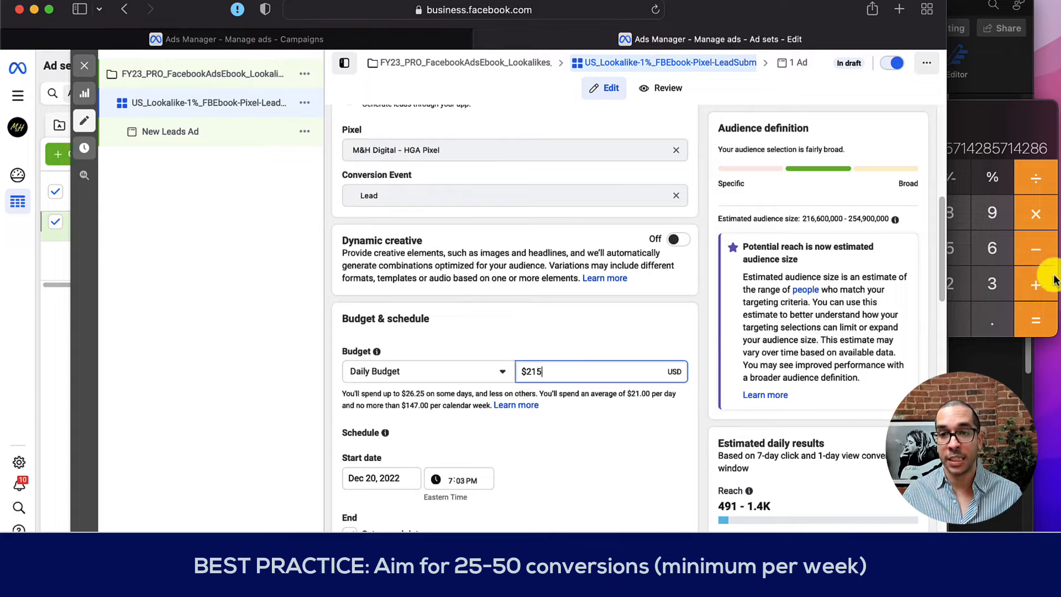
Halve the calculated daily spend in the Calculator by dividing it by 2
click(1037, 177)
click(1037, 177)
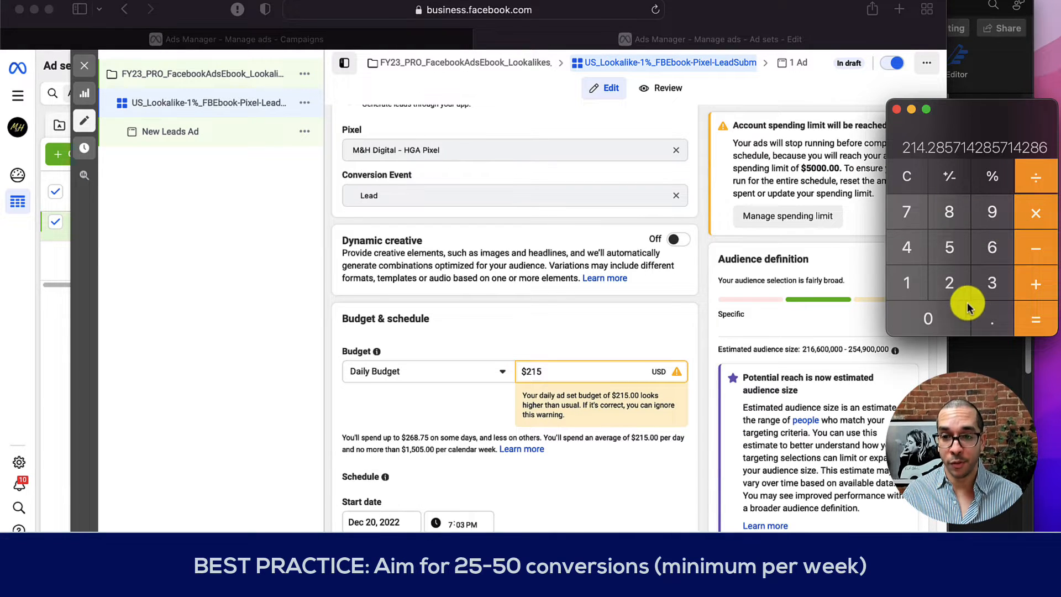
click(949, 283)
click(1035, 320)
drag(997, 133, 1009, 127)
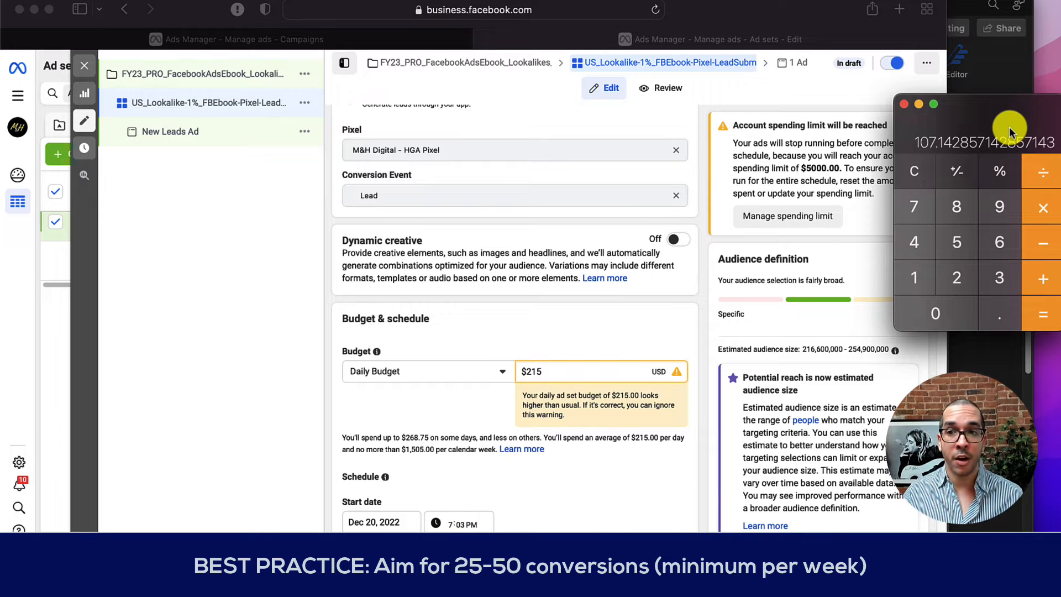
drag(1009, 127, 995, 128)
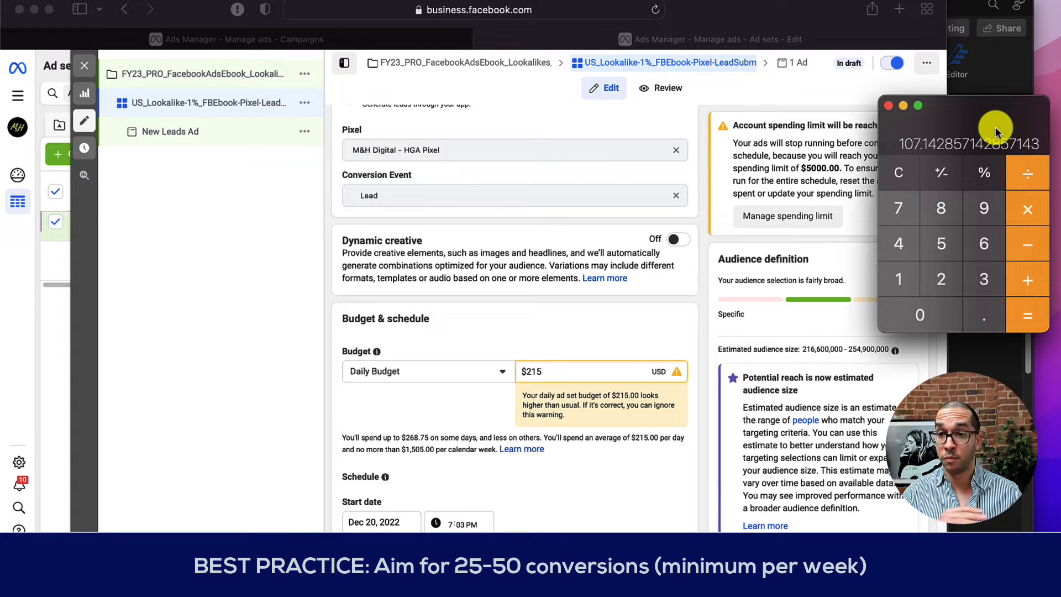
Clear the Calculator, multiply 30 by 25 and divide the result by 7 to work out a lower daily spend
click(900, 174)
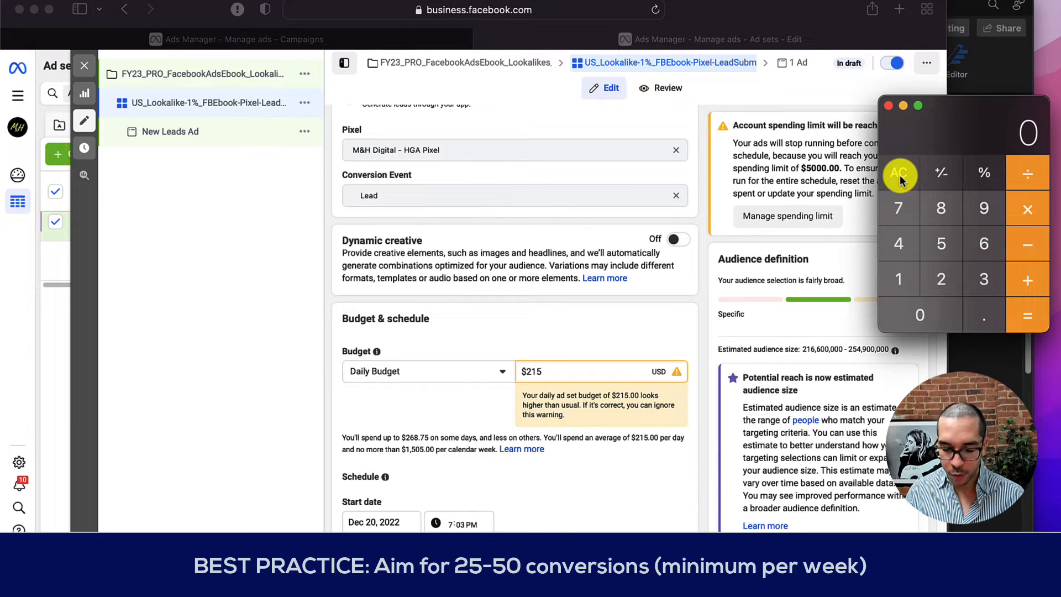
text(*25=)
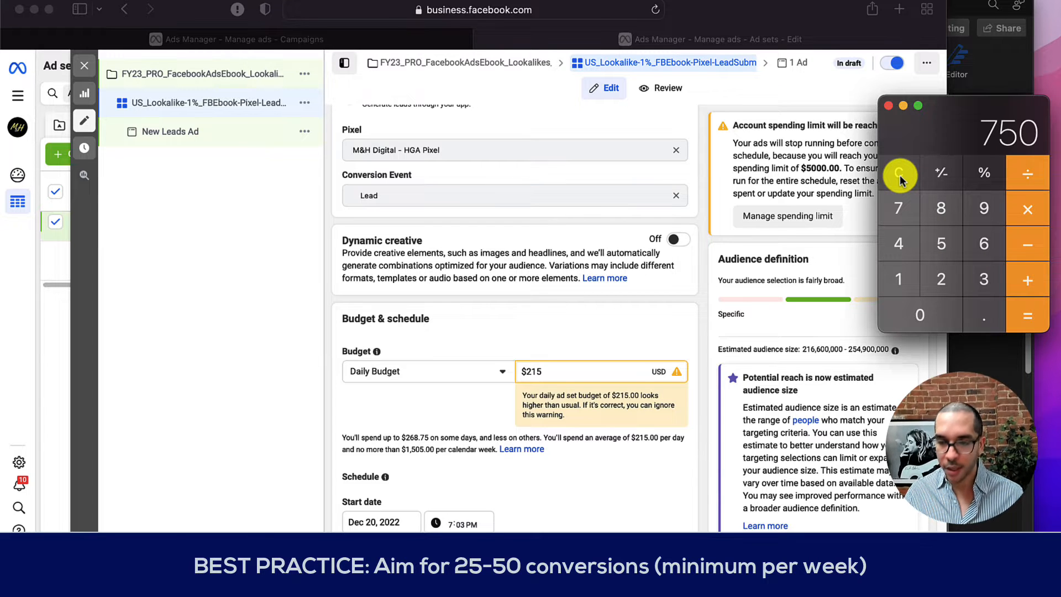
text(/7)
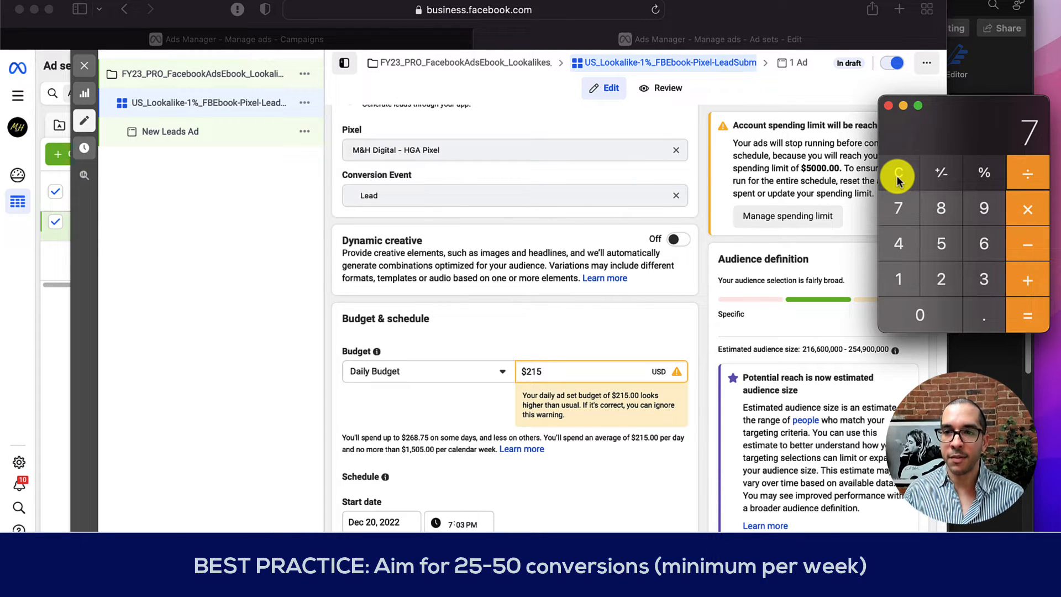
key(Return)
Set the ad set's daily budget to $100
click(529, 354)
drag(549, 371, 493, 373)
text(1)
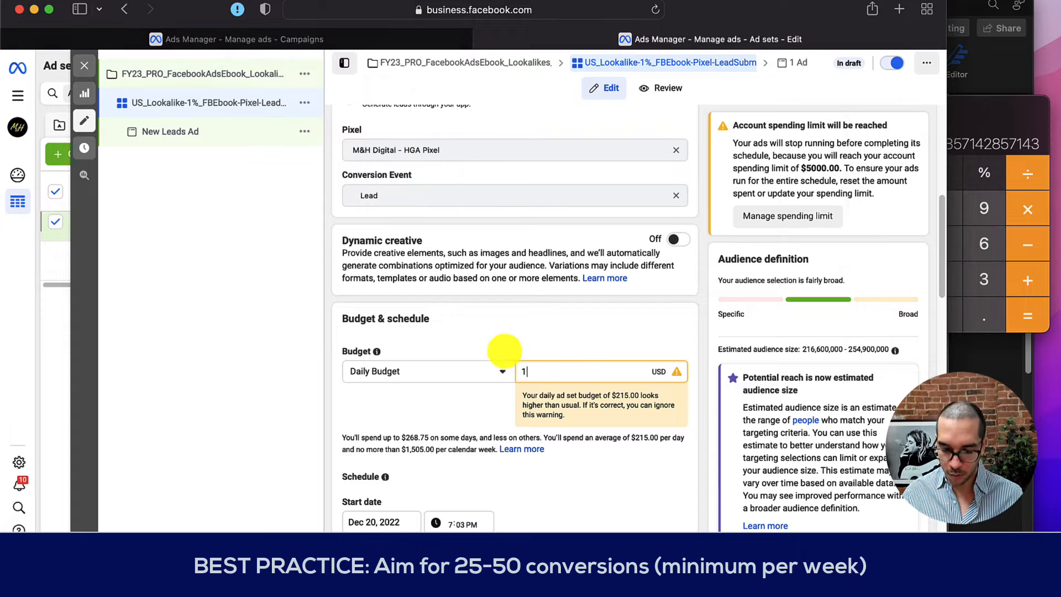
text(100)
key(BackSpace)
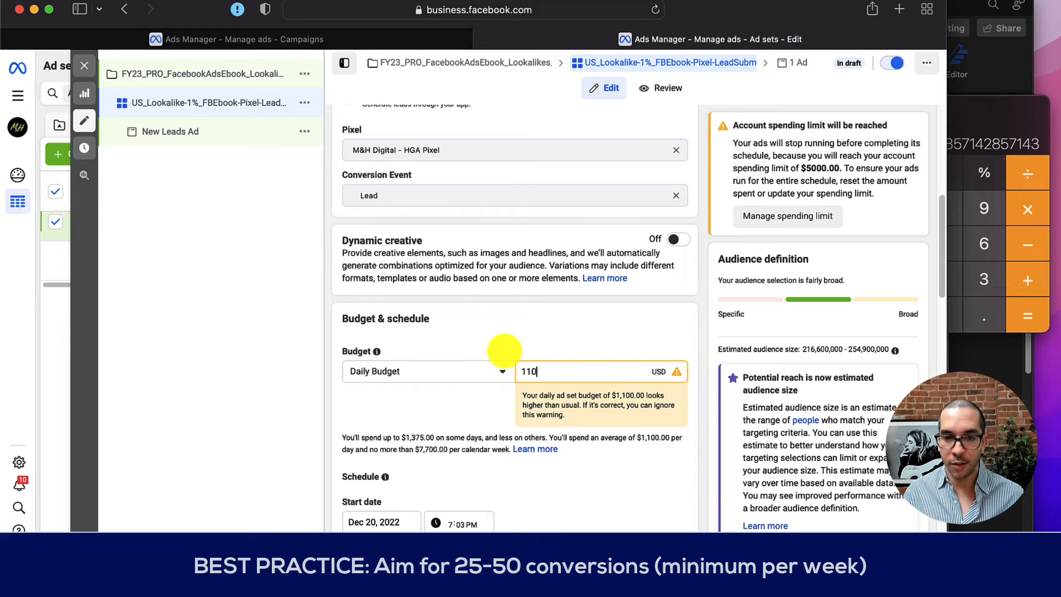
key(BackSpace)
key(BackSpace)
text(00)
click(570, 316)
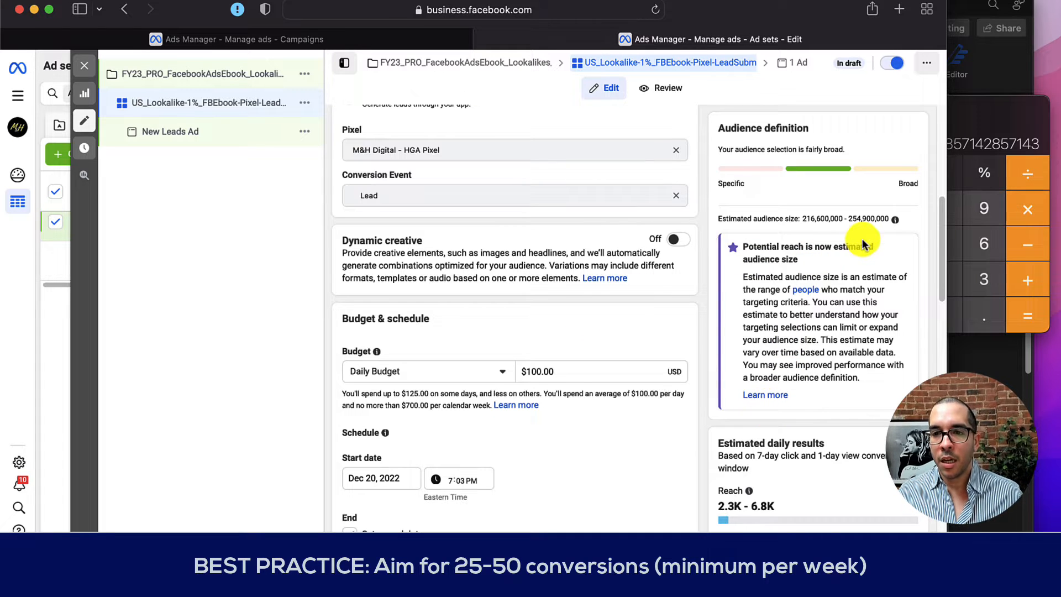
Schedule the ad set to start on January 2, 2023 at 7:00 AM
scroll(500, 305, down, 3)
scroll(425, 298, down, 1)
click(407, 336)
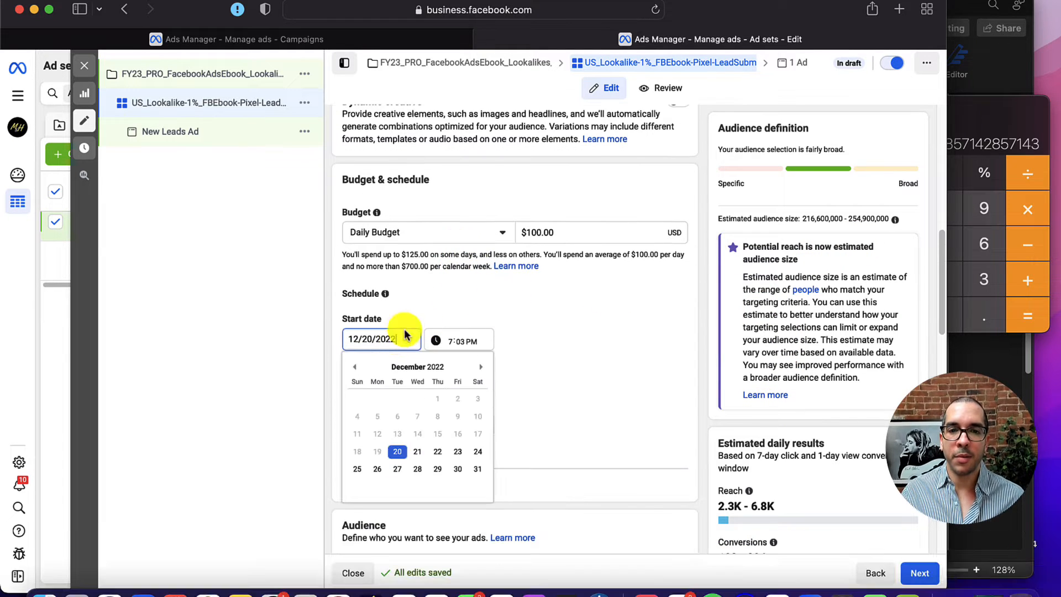
click(481, 367)
click(357, 399)
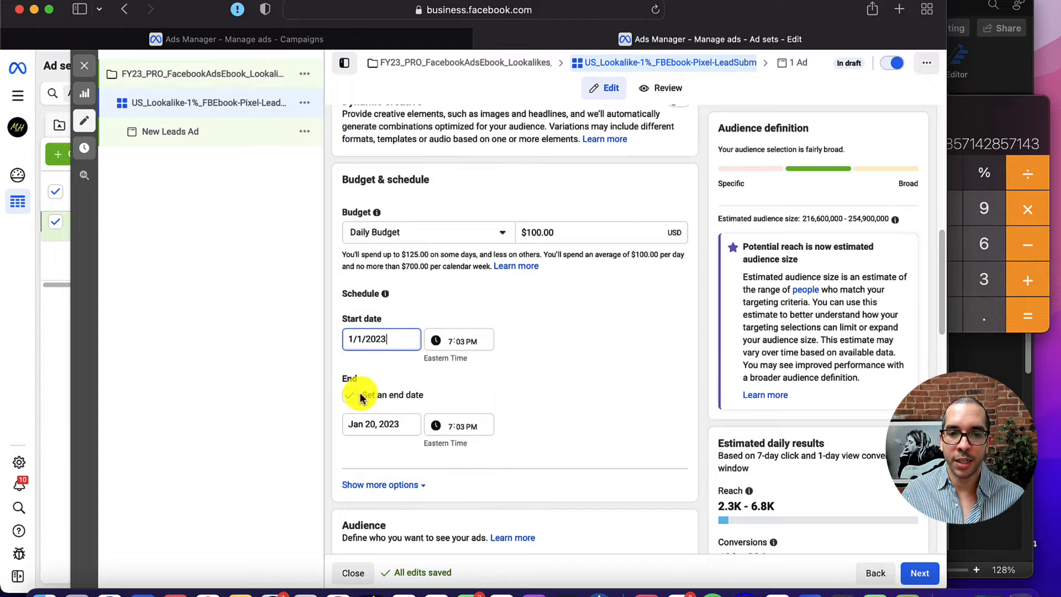
click(384, 400)
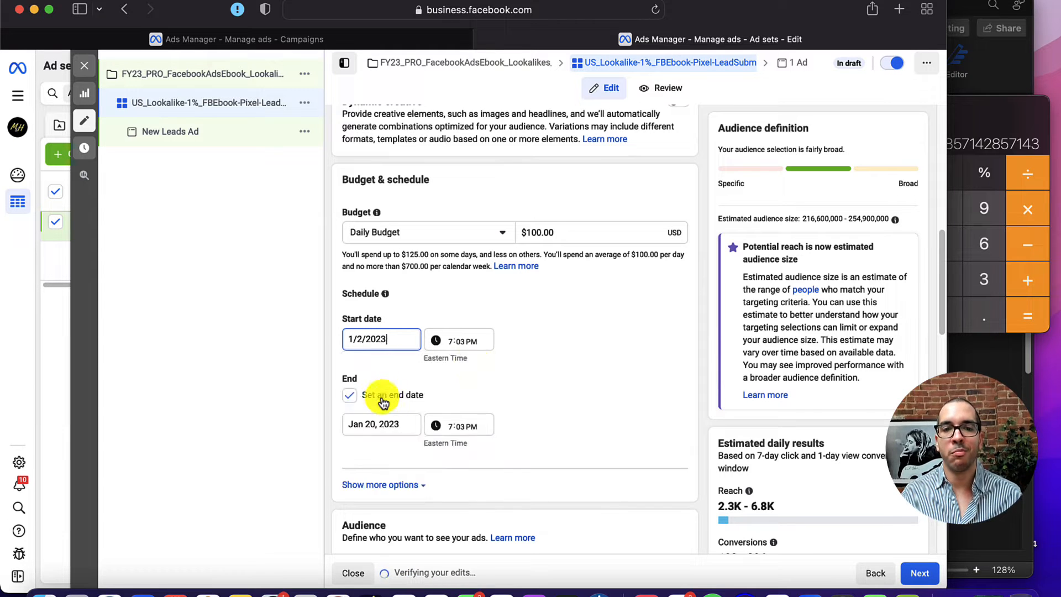
click(452, 372)
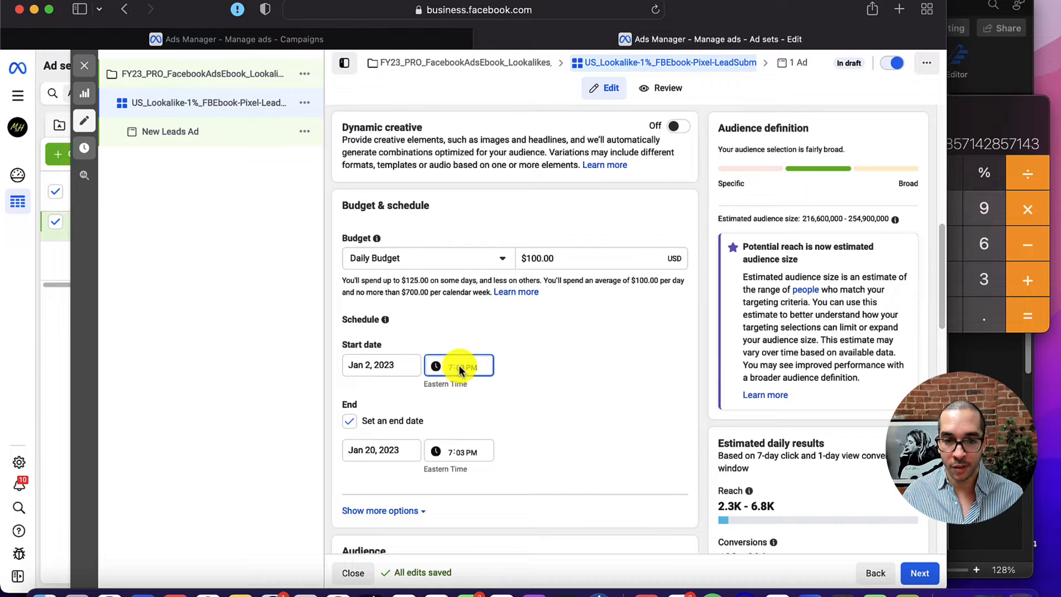
text(00)
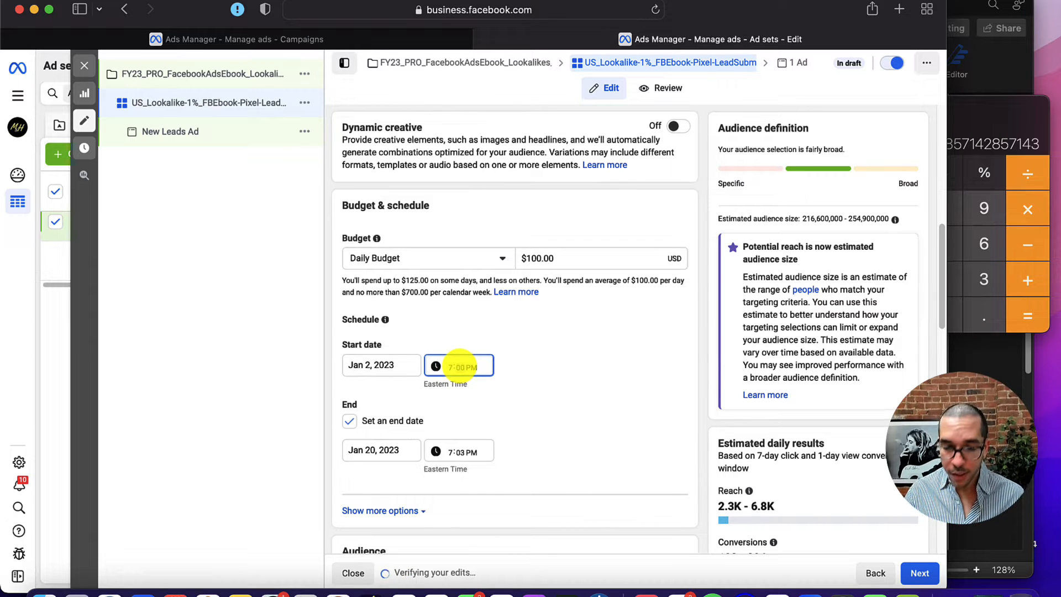
click(479, 365)
click(584, 372)
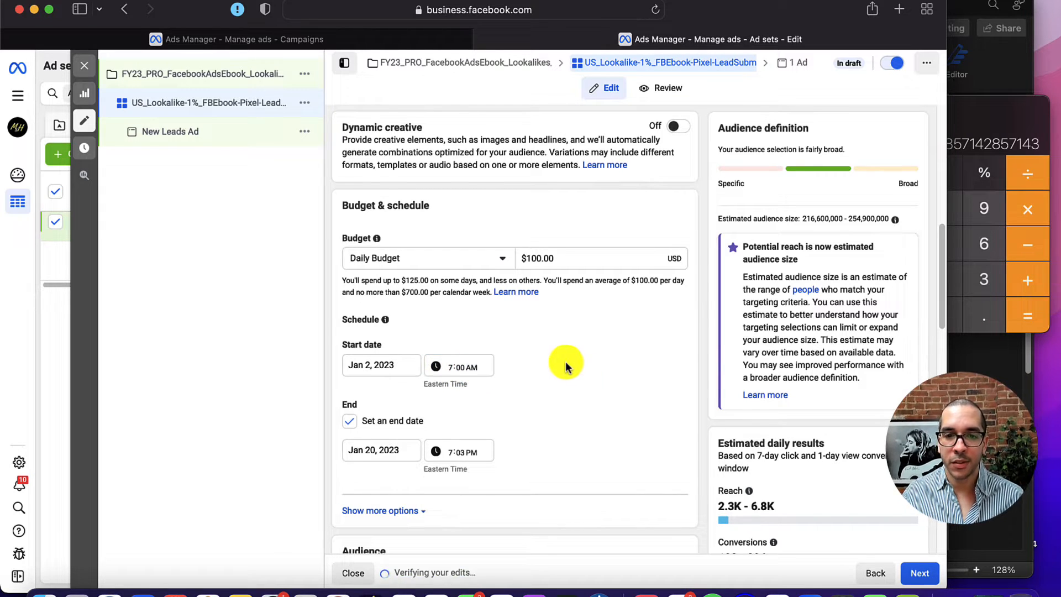
Change the date at the end of the ad set name to 1.2.23
scroll(566, 366, up, 10)
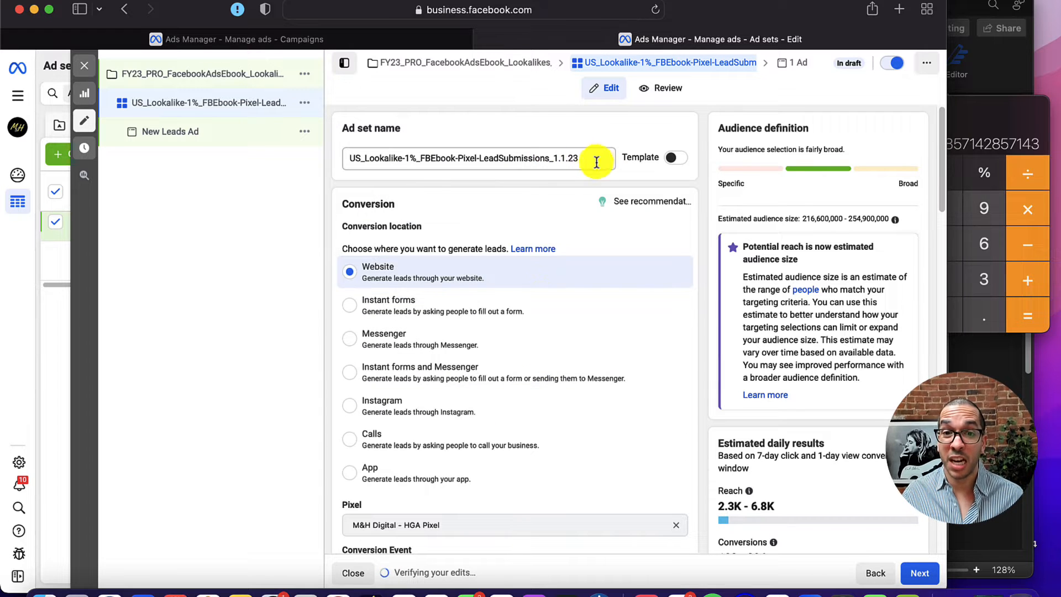
click(566, 159)
key(BackSpace)
text(2)
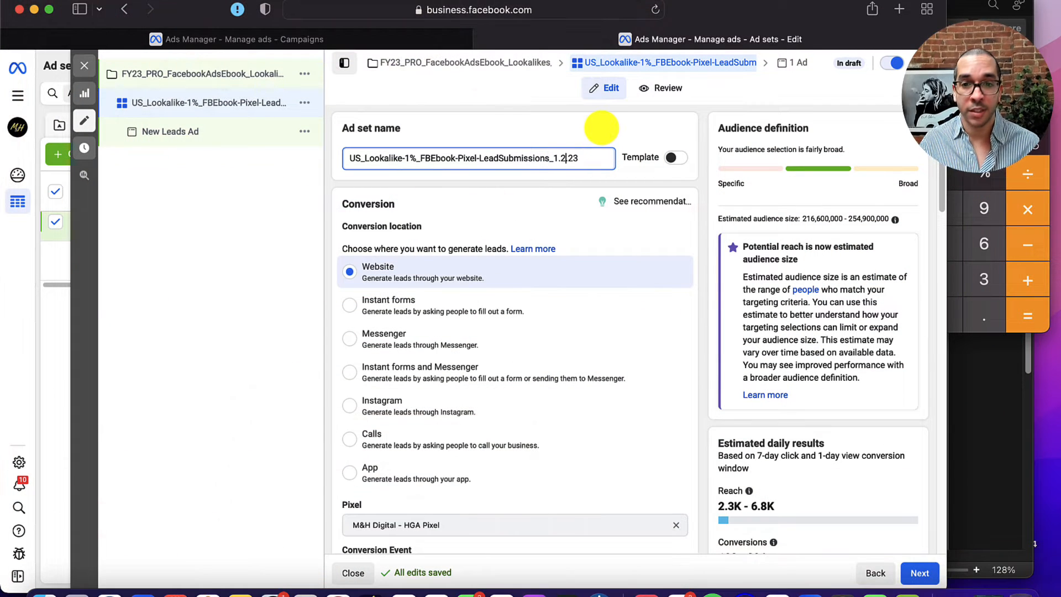
click(705, 387)
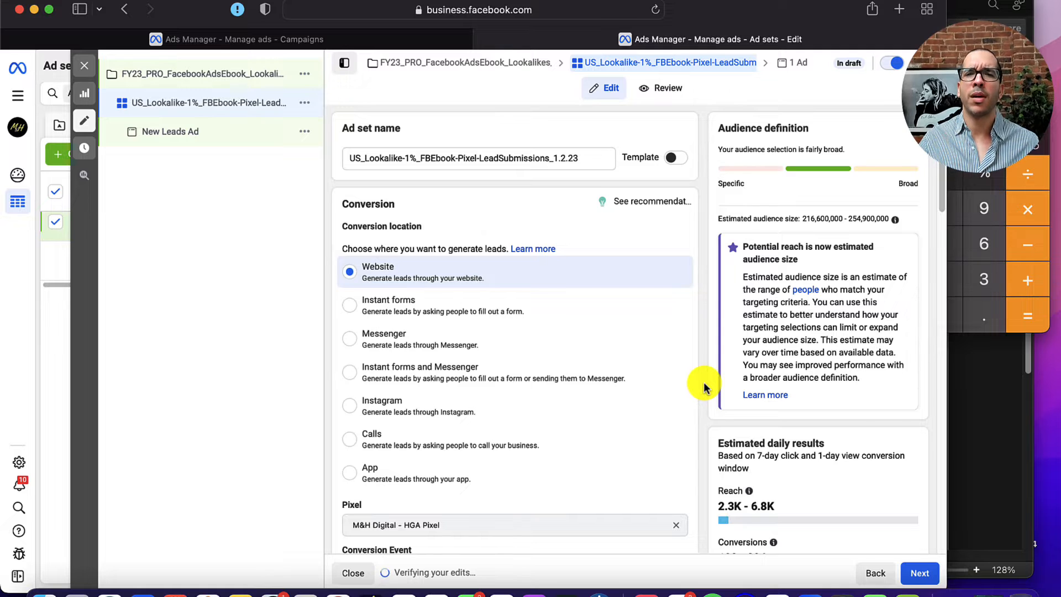
Set the ad set's end date to January 31, 2023
scroll(705, 389, down, 4)
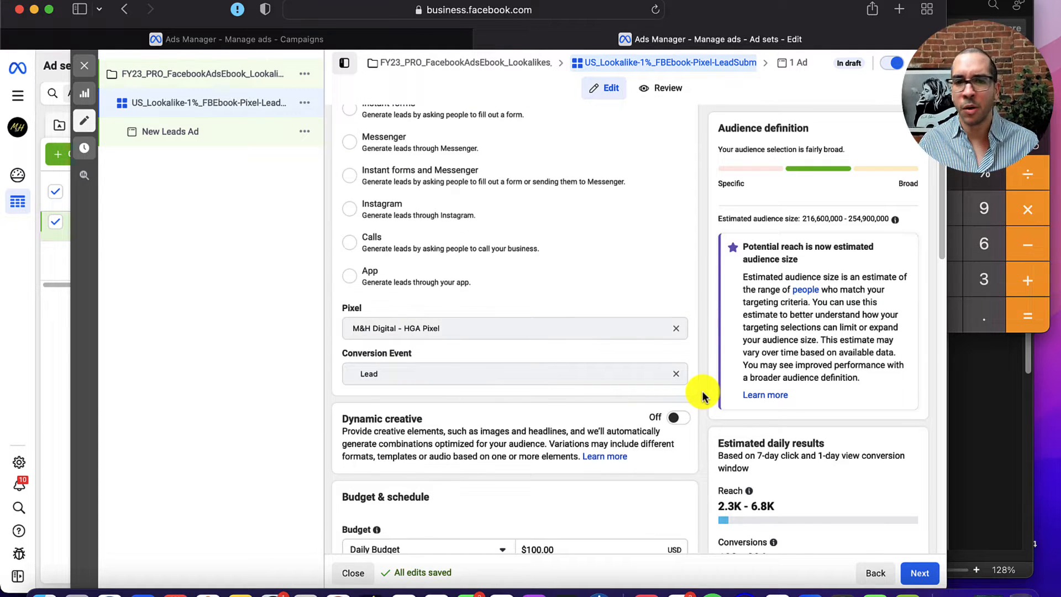
scroll(704, 395, down, 1)
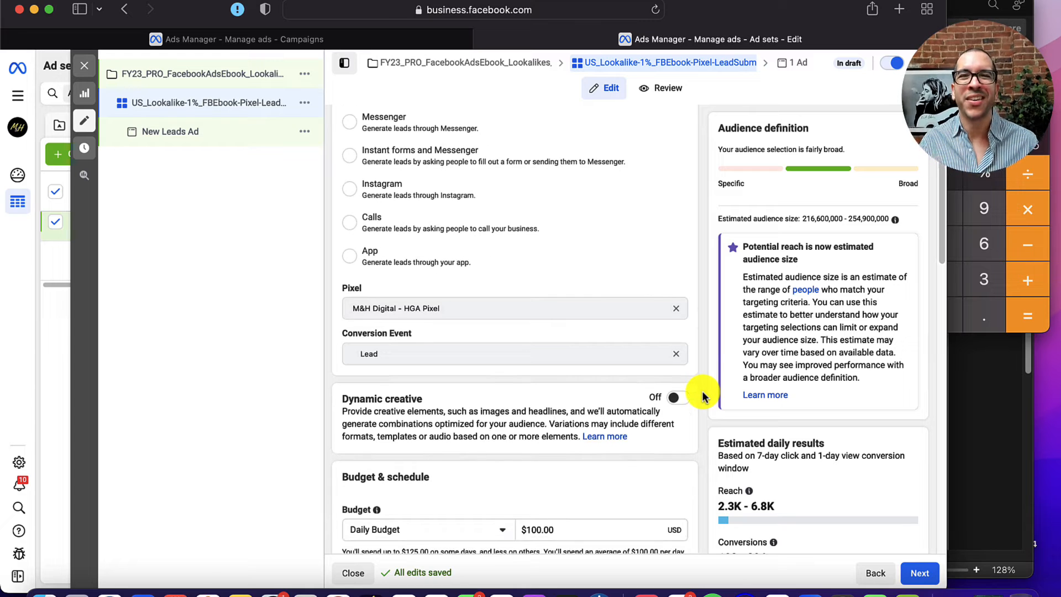
scroll(703, 396, down, 10)
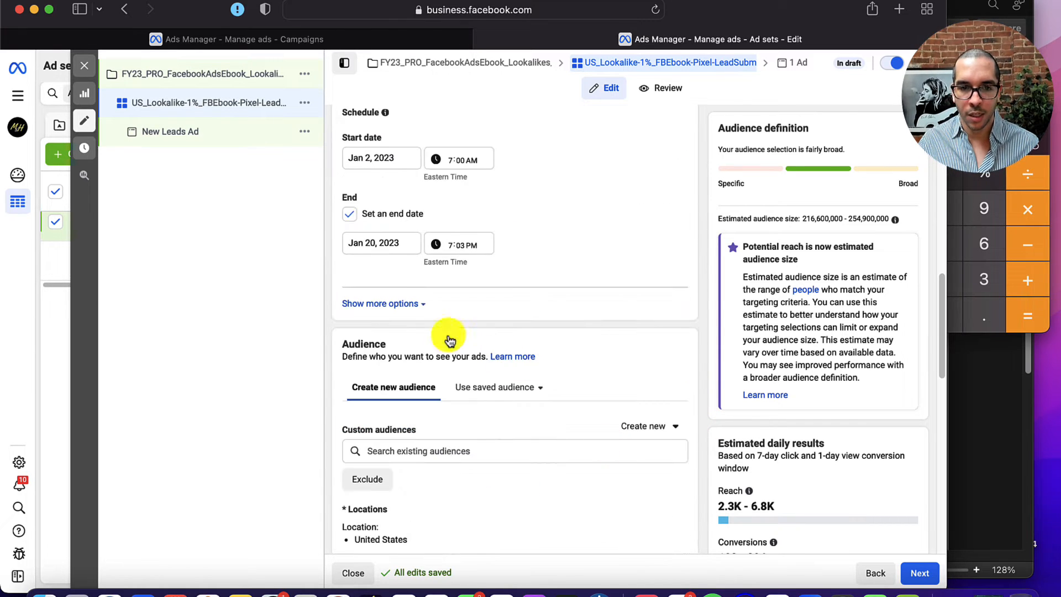
click(372, 241)
click(399, 374)
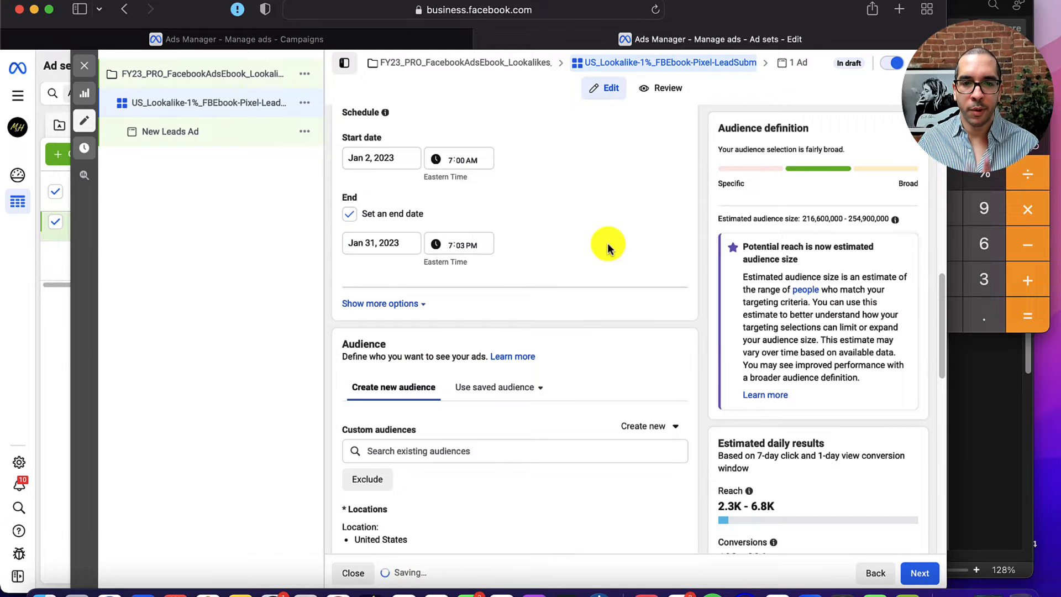
Look over the saved audiences and the Custom audiences explanation in the ad set's Audience section
scroll(606, 249, down, 2)
scroll(503, 332, down, 2)
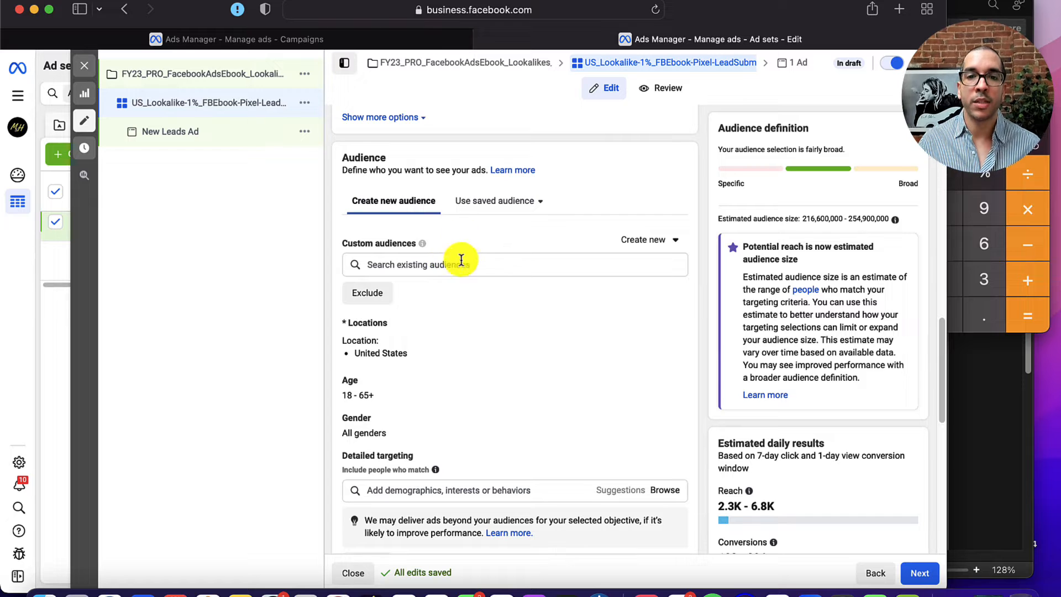
click(536, 202)
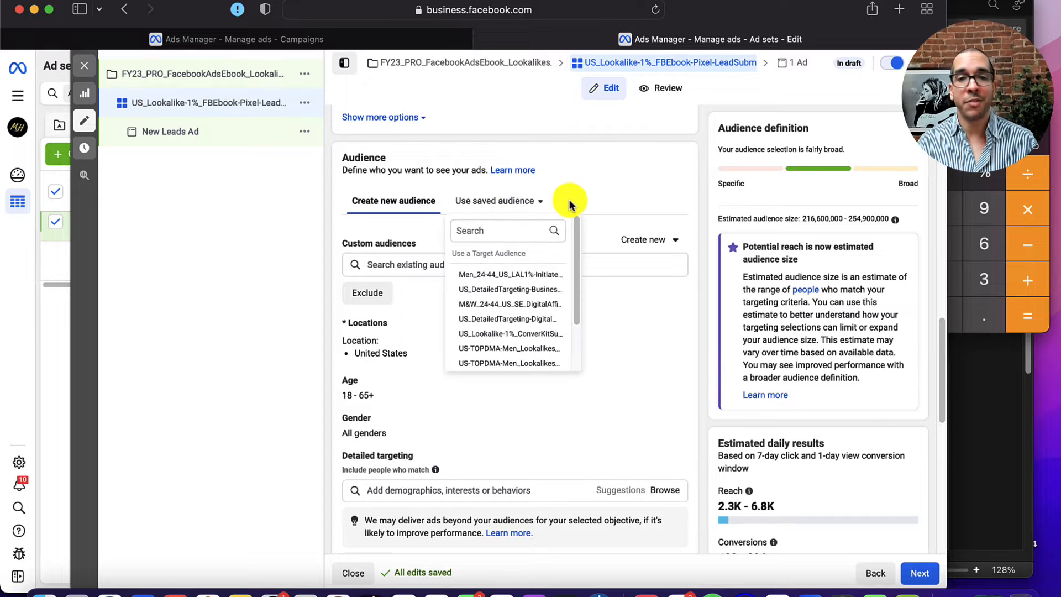
click(589, 198)
scroll(500, 265, down, 2)
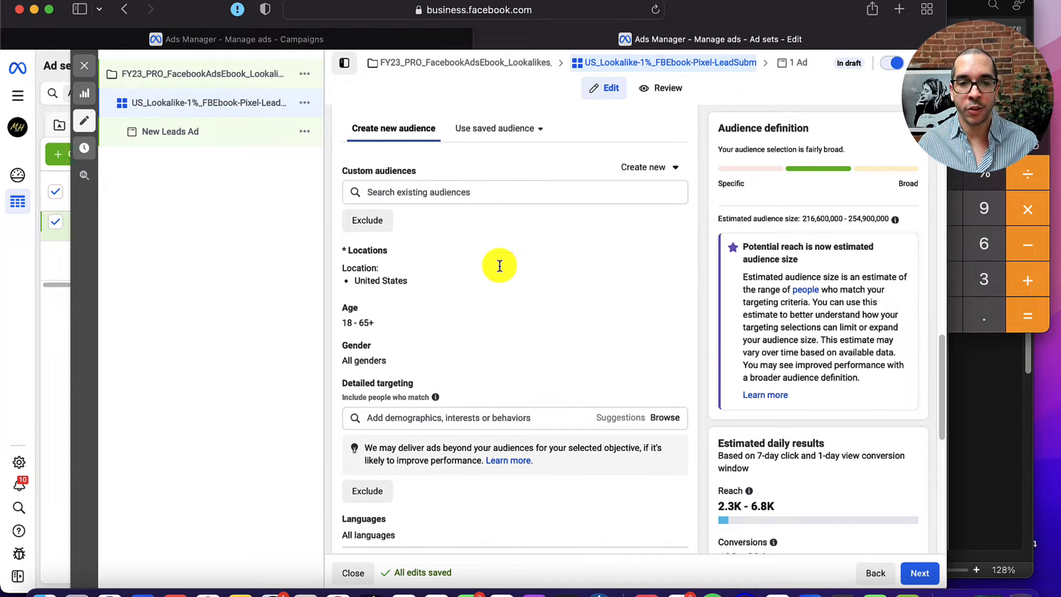
mouse_move(423, 171)
scroll(421, 185, up, 4)
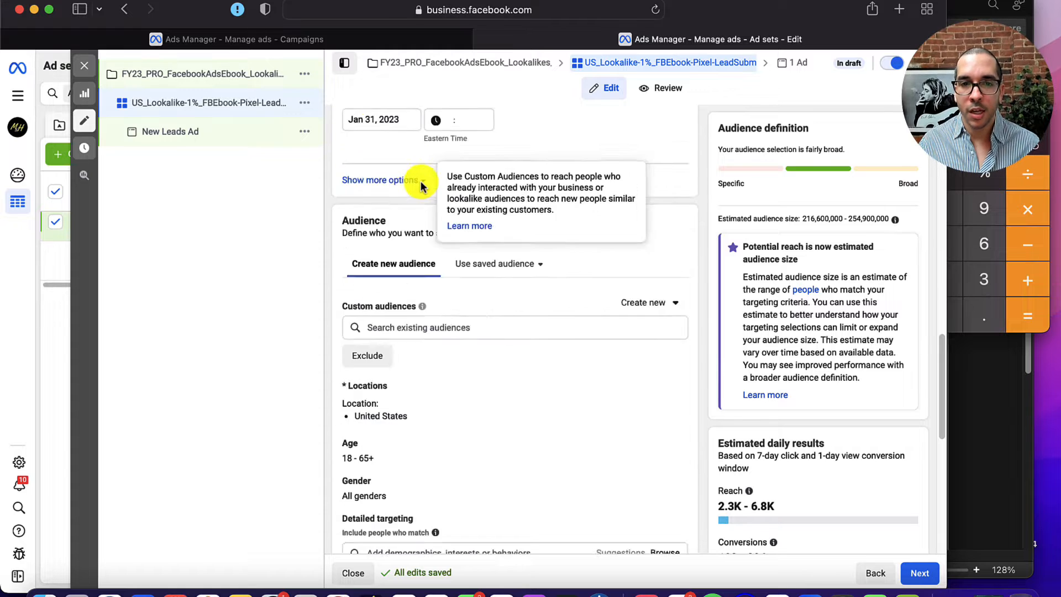
scroll(421, 185, up, 5)
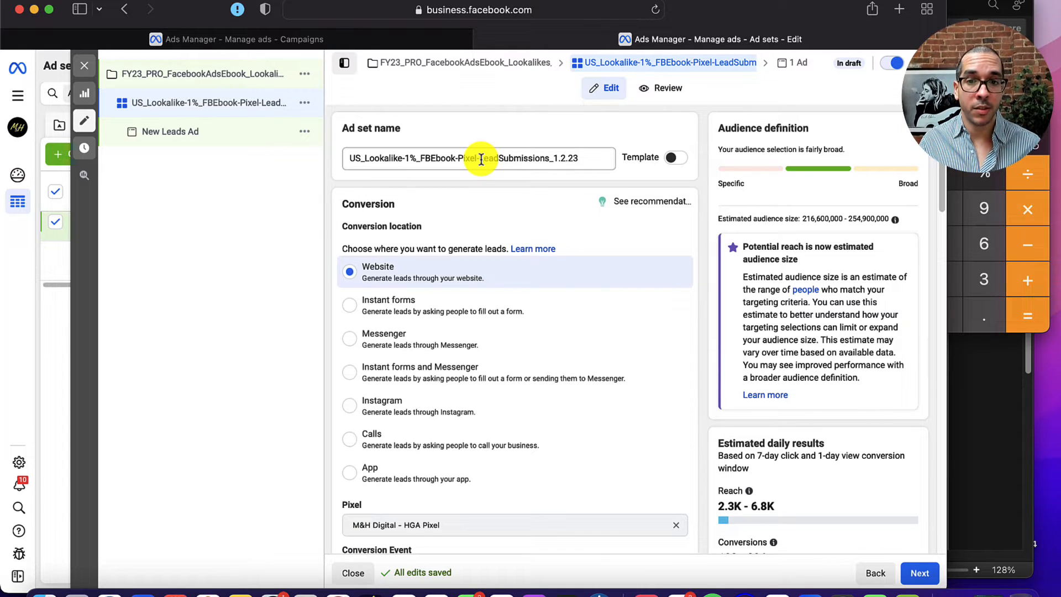
Search the lookalike audiences for "look" and add Lookalike (US, 1%) - Facebook E-Book (Lead Fires) 10 Days as the ad set's custom audience
scroll(571, 257, down, 2)
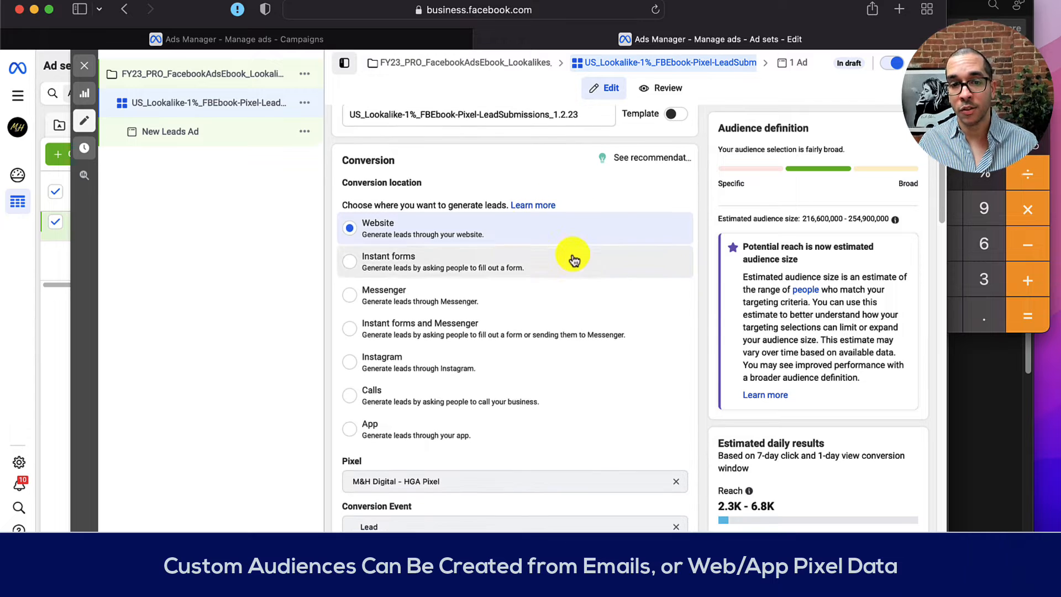
scroll(577, 358, down, 4)
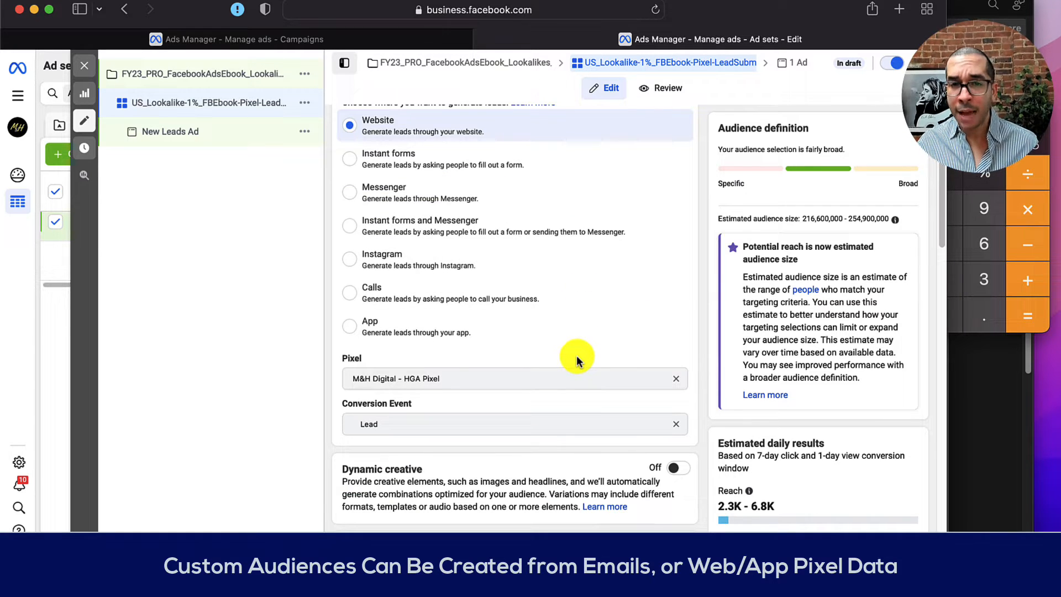
scroll(576, 359, down, 15)
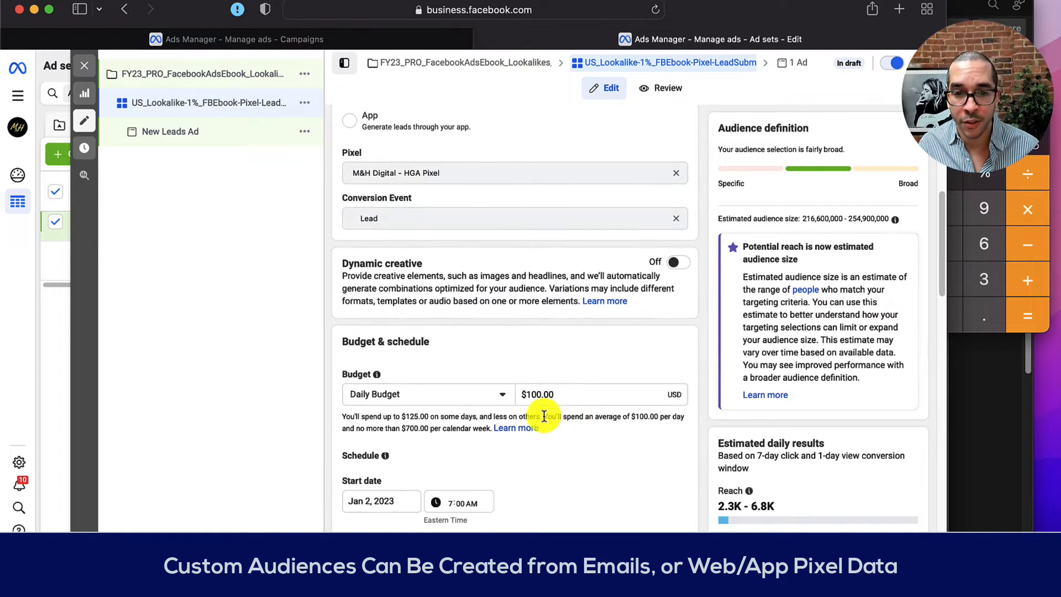
scroll(541, 426, down, 5)
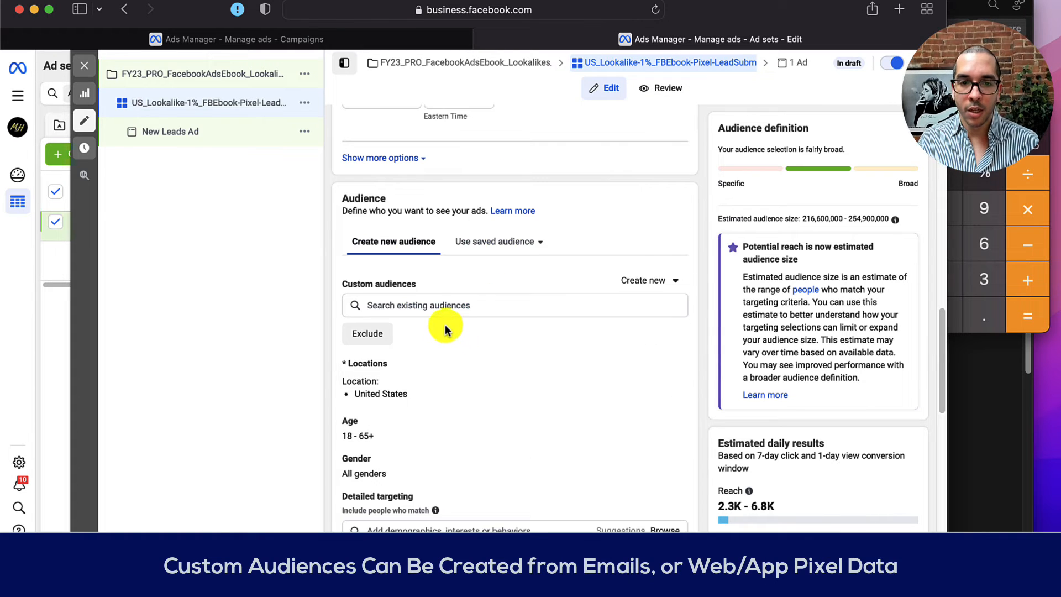
click(443, 274)
text(look)
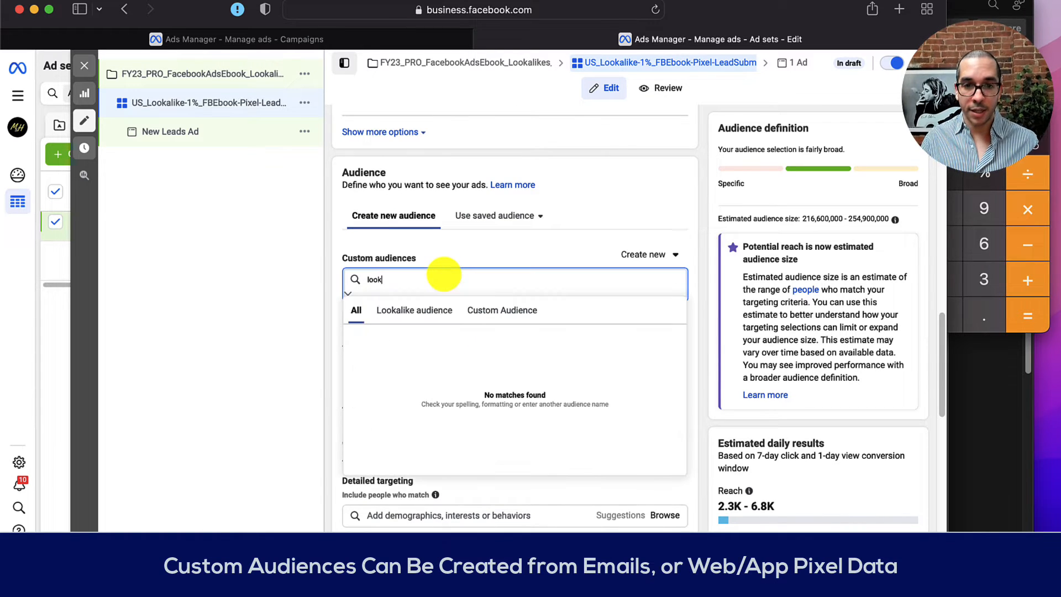
click(437, 310)
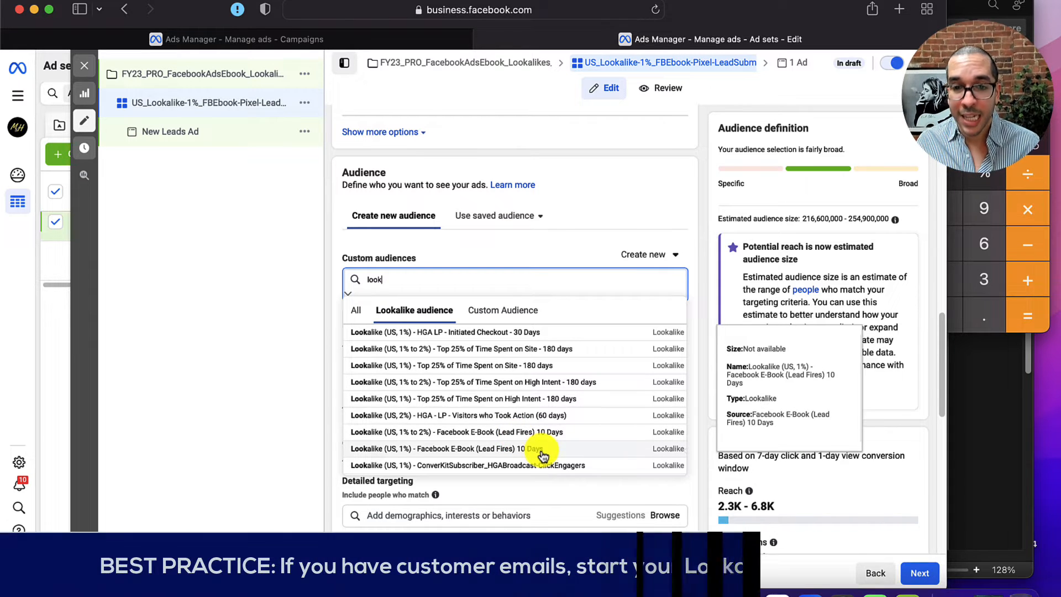
click(579, 451)
click(657, 243)
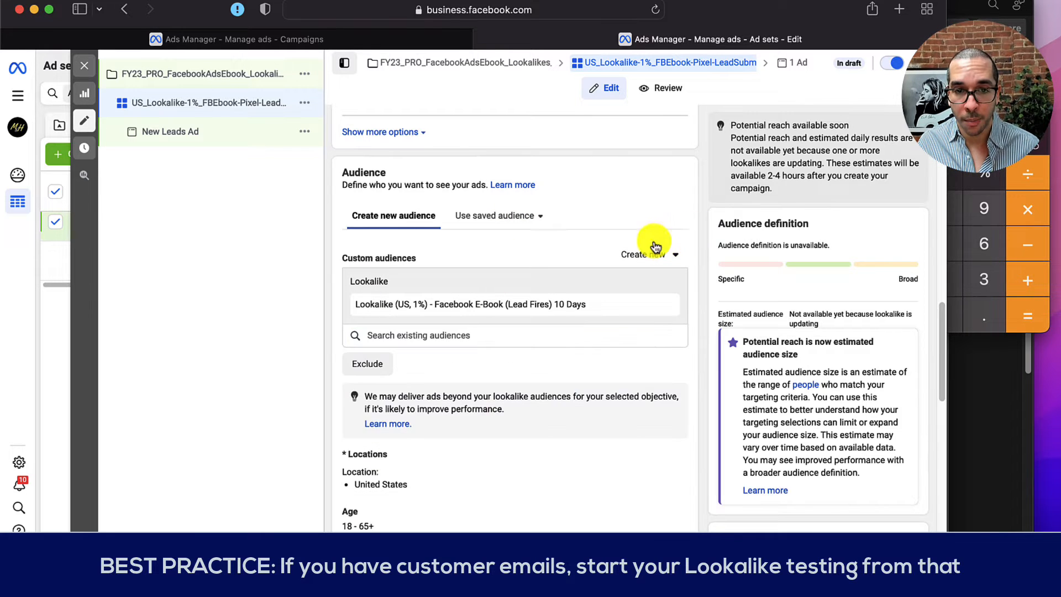
Close the Calculator and return to the ad set's Audience section
scroll(580, 315, up, 10)
scroll(596, 395, down, 5)
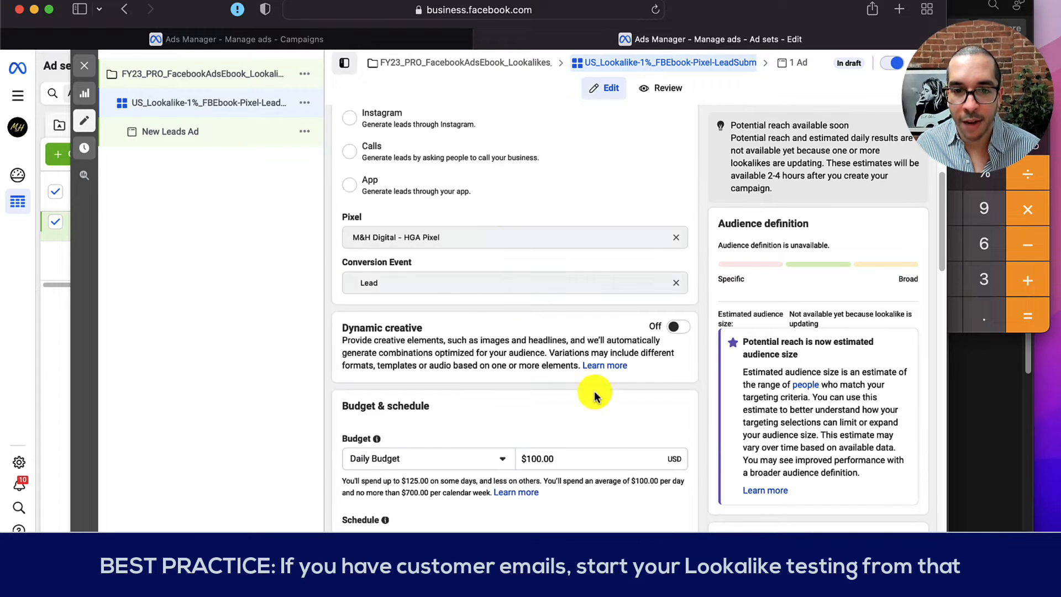
scroll(591, 396, down, 10)
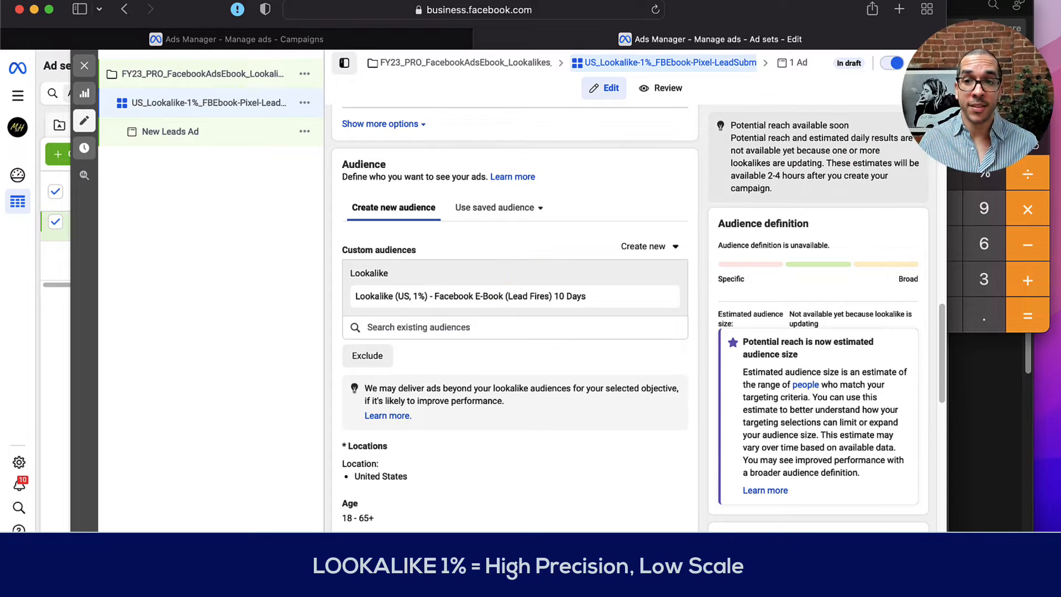
click(976, 119)
click(890, 109)
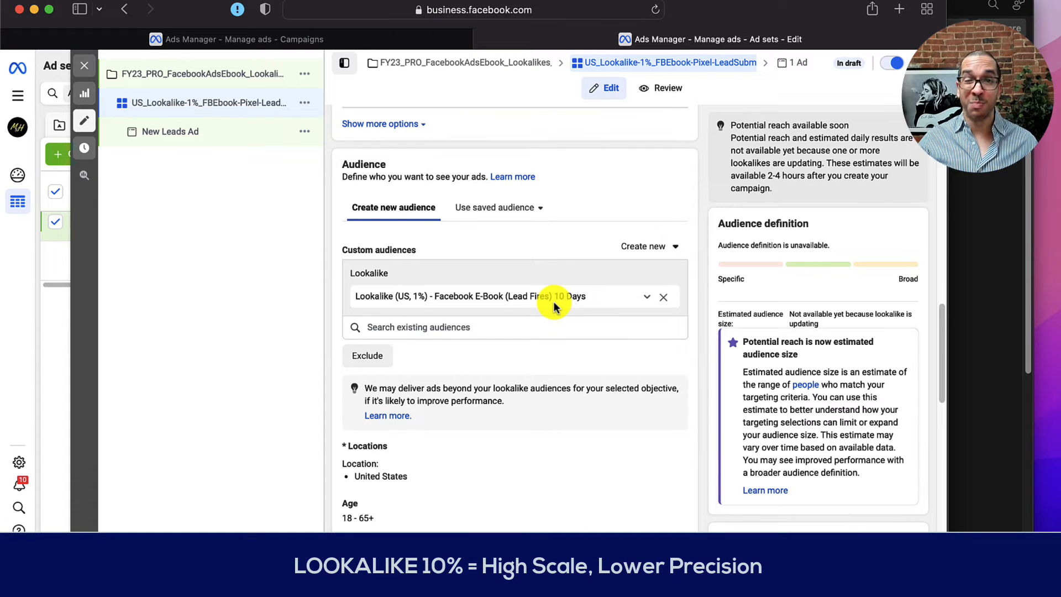
scroll(584, 354, down, 1)
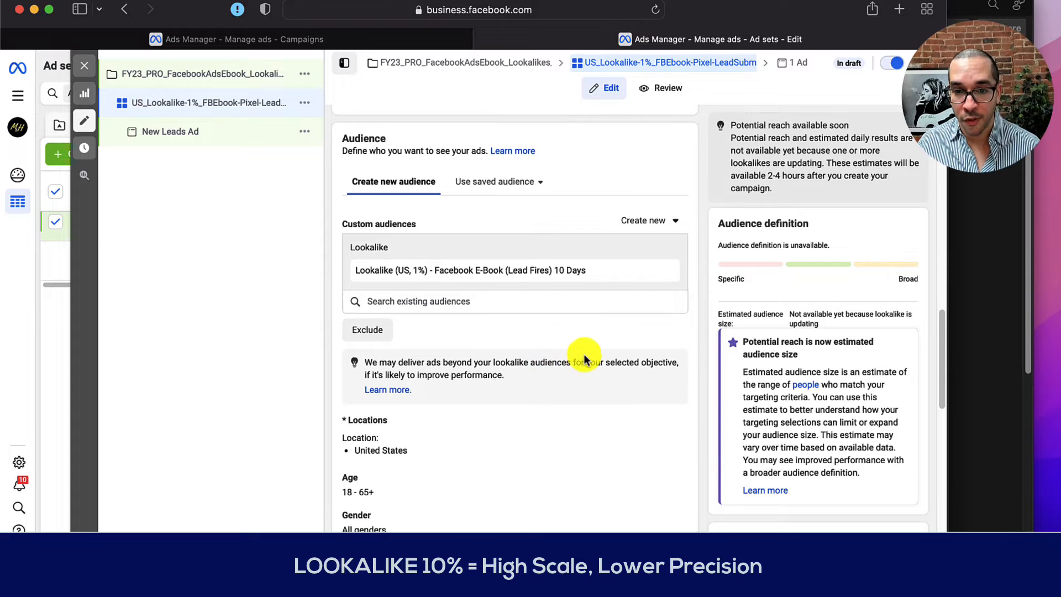
Set the ad set audience's age range to 25–45
scroll(646, 376, down, 3)
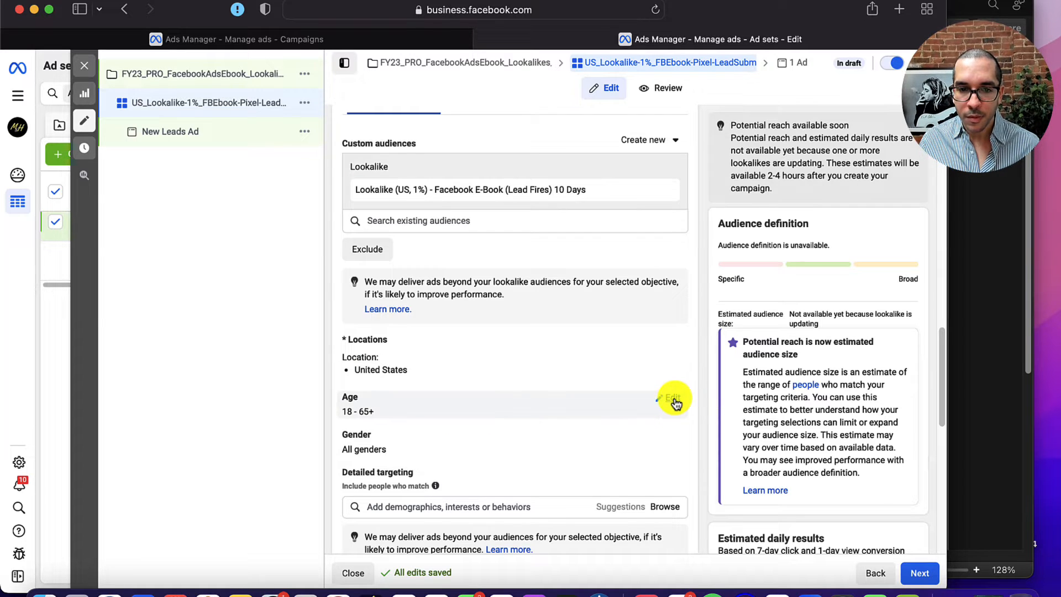
click(675, 404)
click(445, 415)
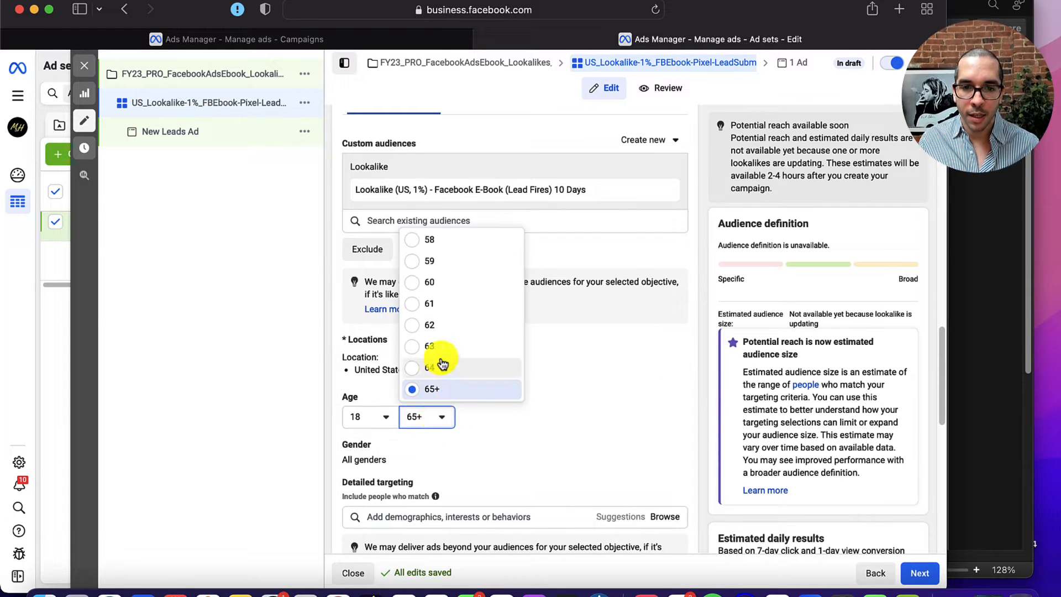
scroll(442, 363, up, 5)
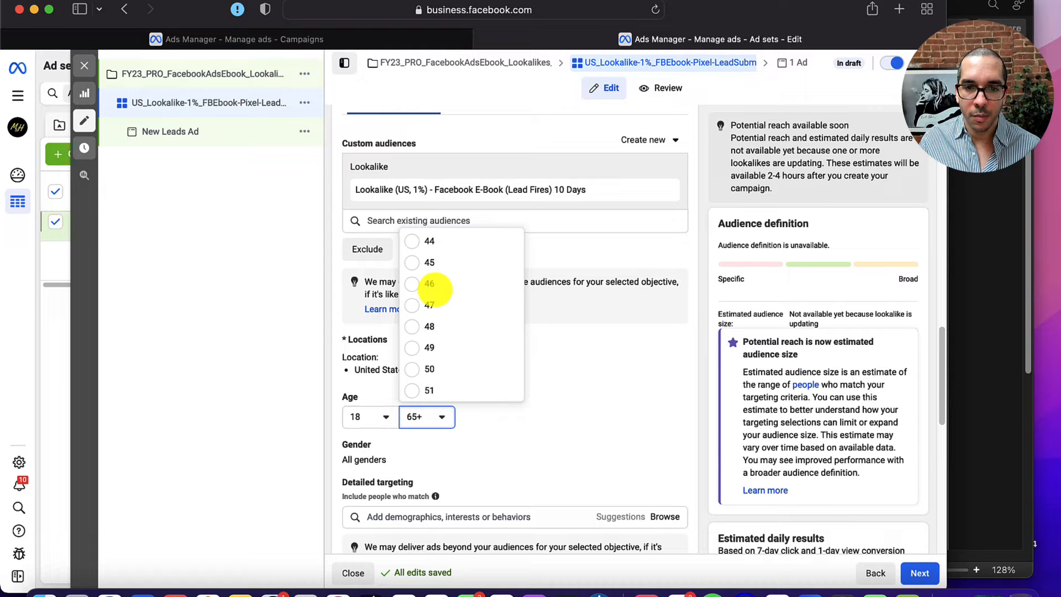
click(442, 265)
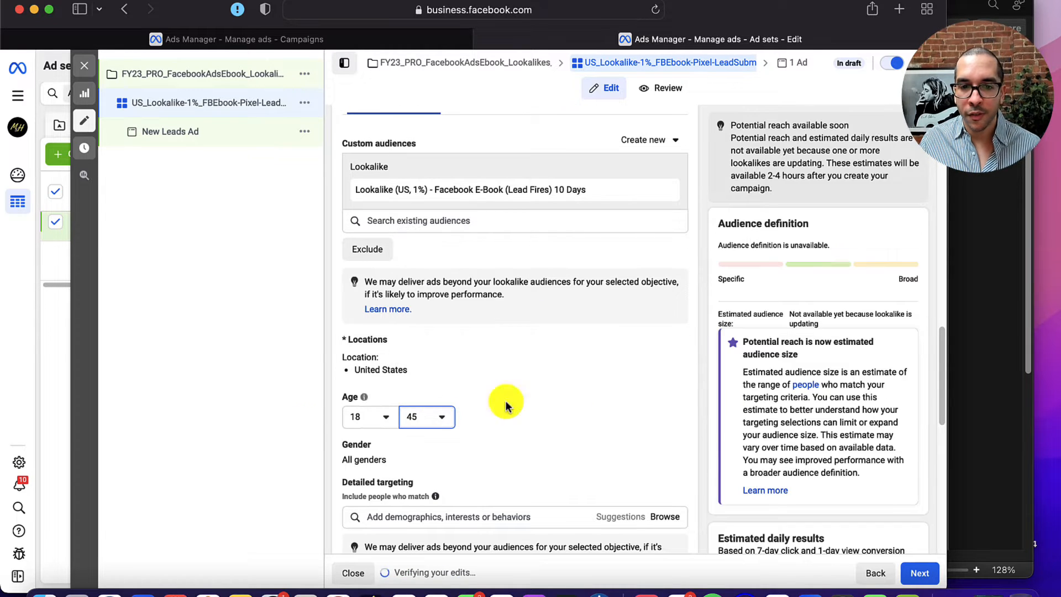
click(362, 419)
scroll(374, 359, down, 3)
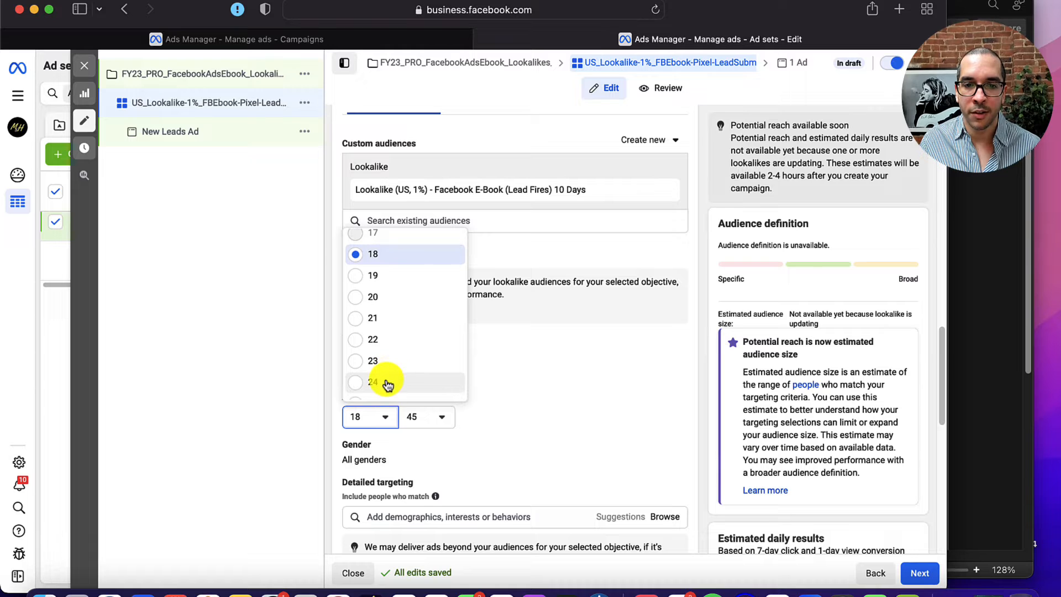
click(374, 395)
Open the ad set's Locations for editing and examine the location search and map for United States
scroll(634, 409, down, 1)
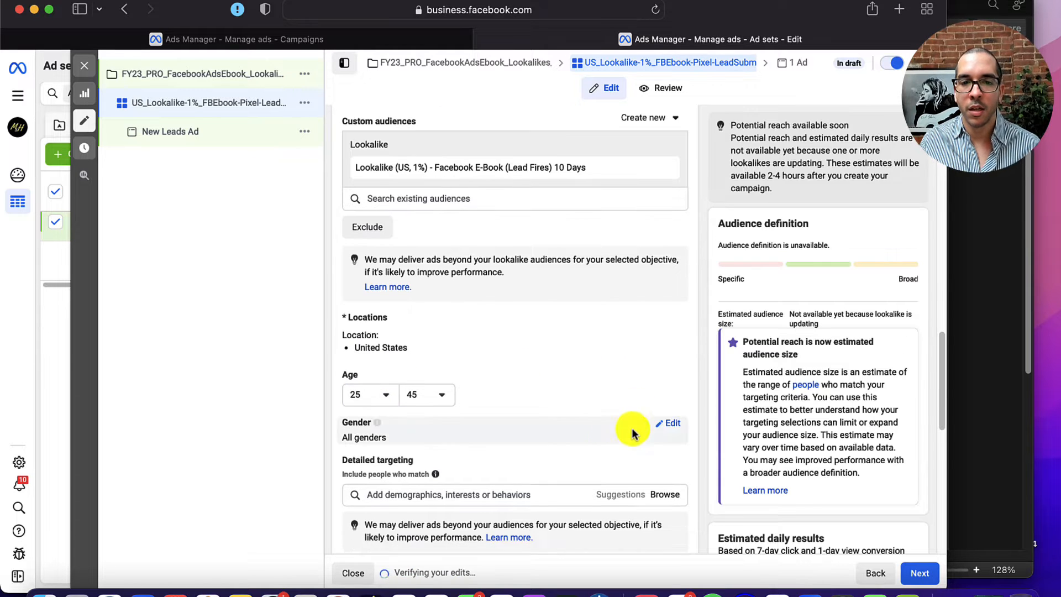
click(670, 320)
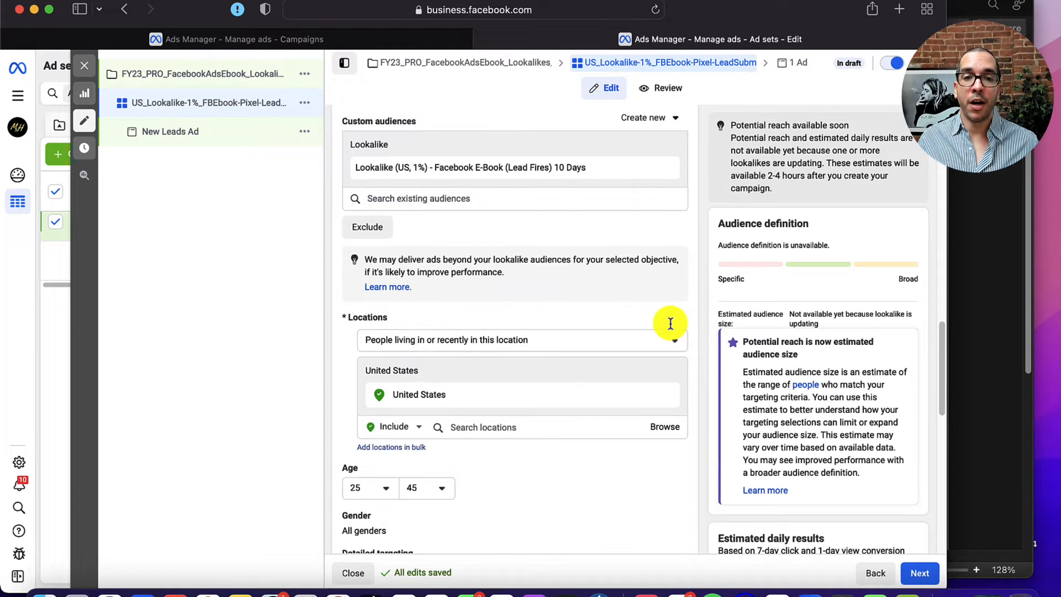
click(532, 434)
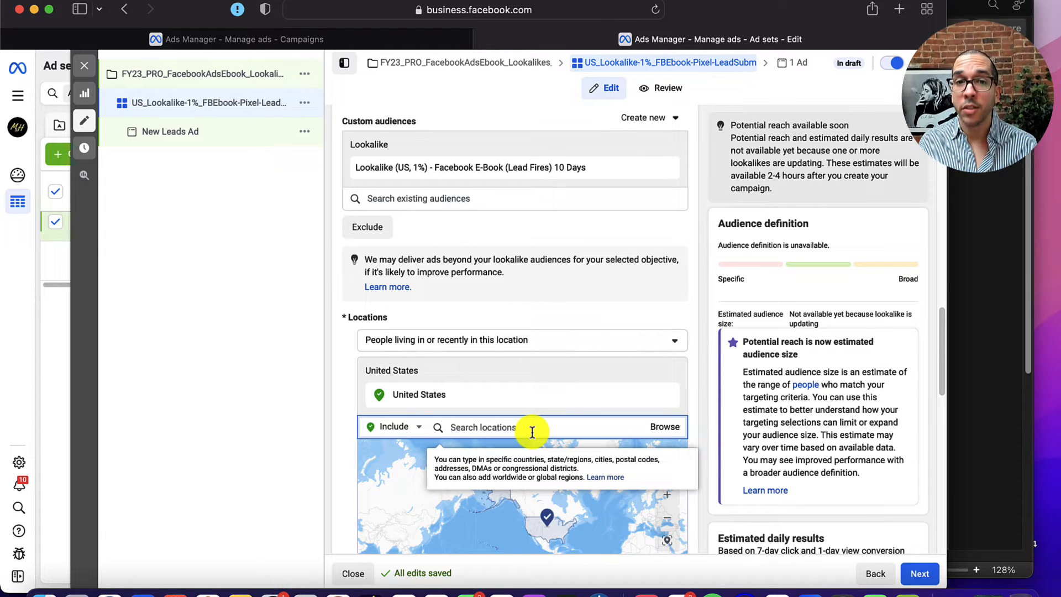
click(704, 353)
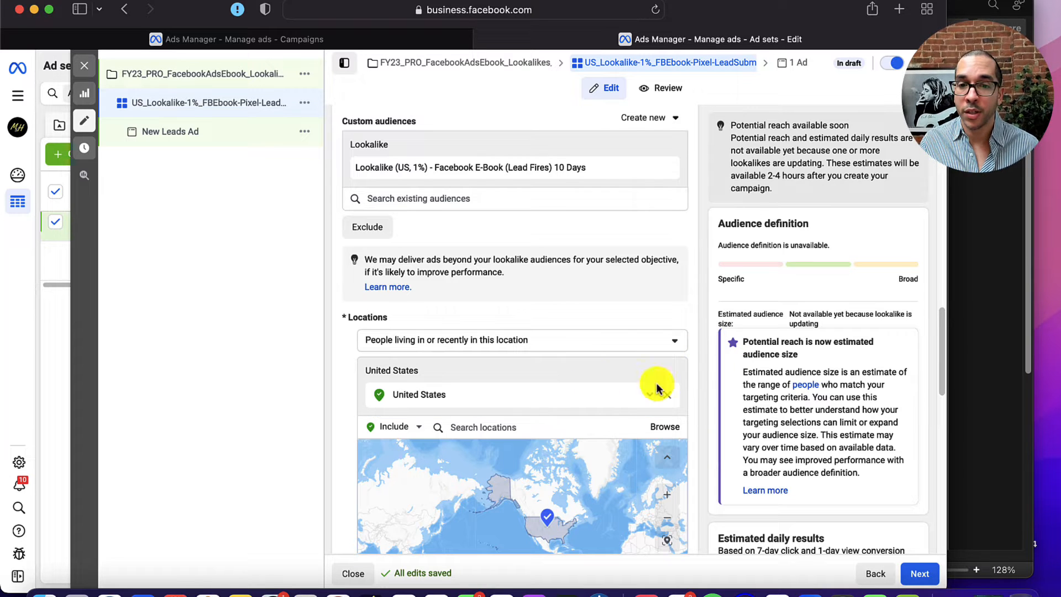
scroll(699, 354, down, 1)
scroll(700, 353, down, 1)
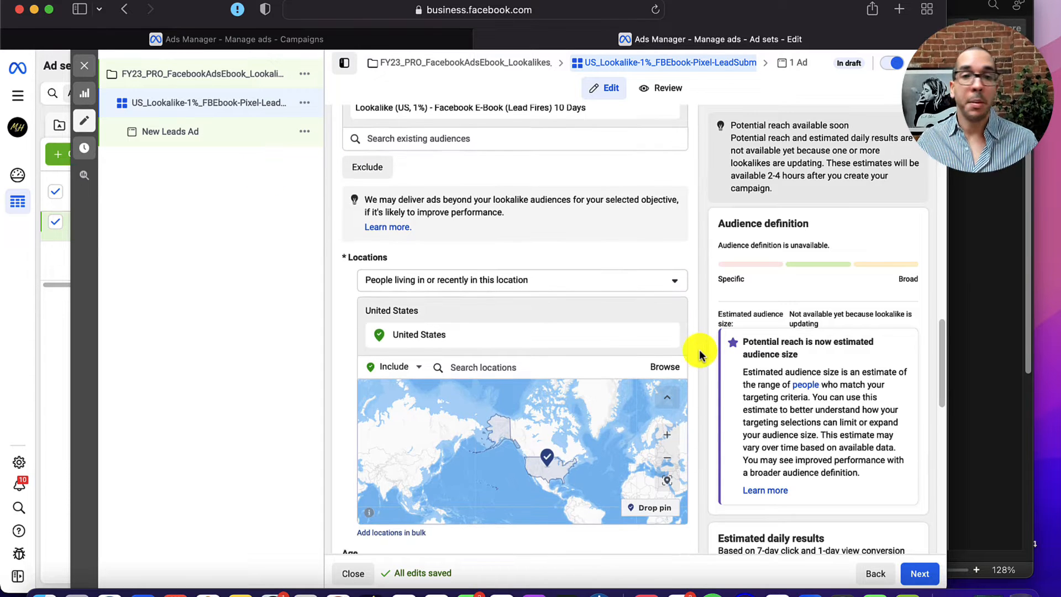
Browse the Detailed targeting categories, expanding Demographics, its Work group and Interests
scroll(699, 351, down, 3)
scroll(691, 287, down, 5)
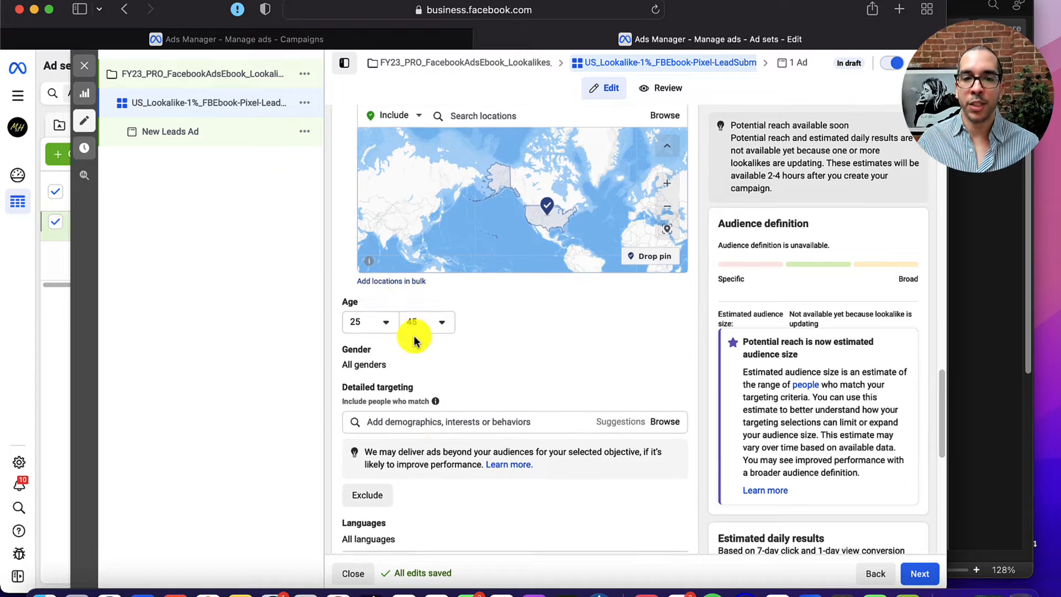
scroll(414, 332, down, 3)
scroll(481, 252, down, 1)
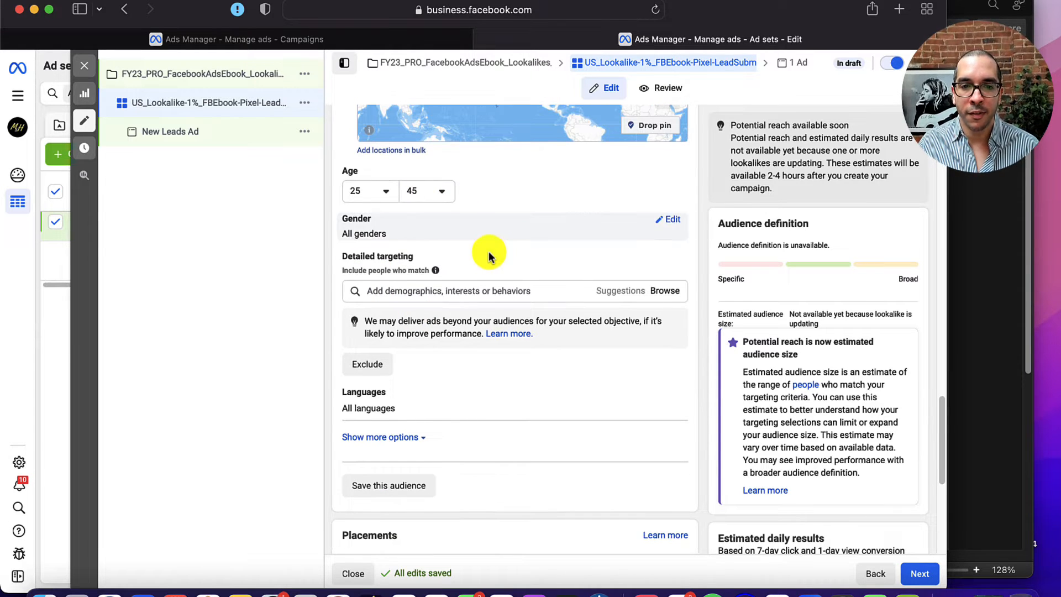
click(519, 294)
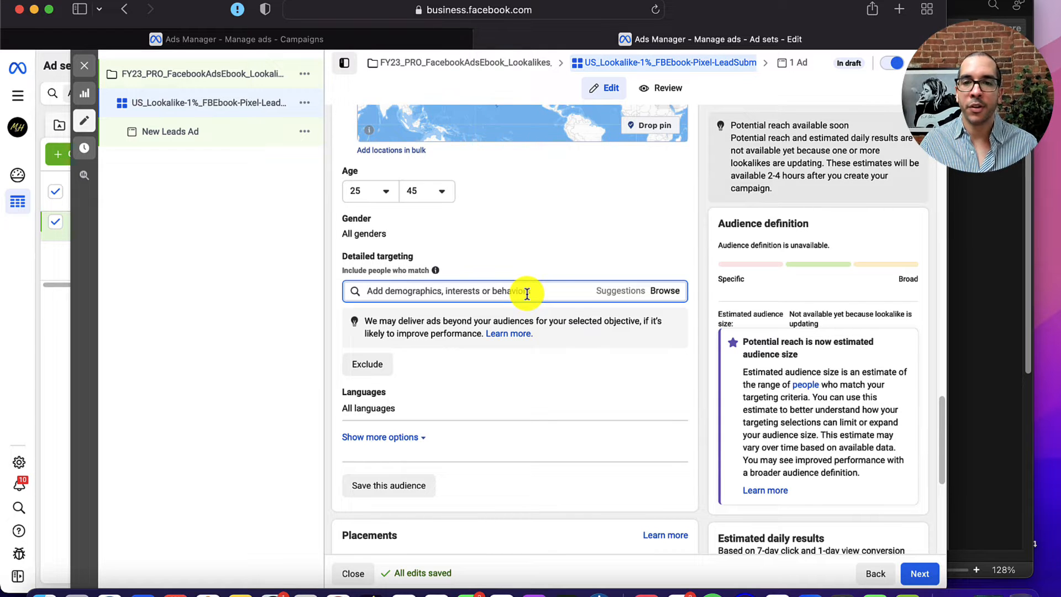
click(630, 292)
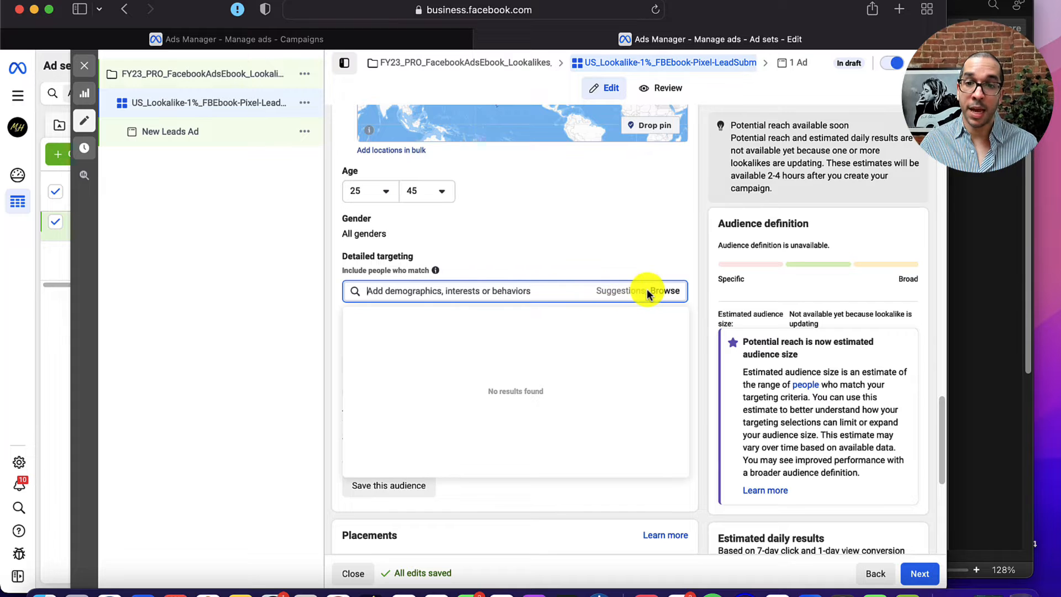
click(664, 291)
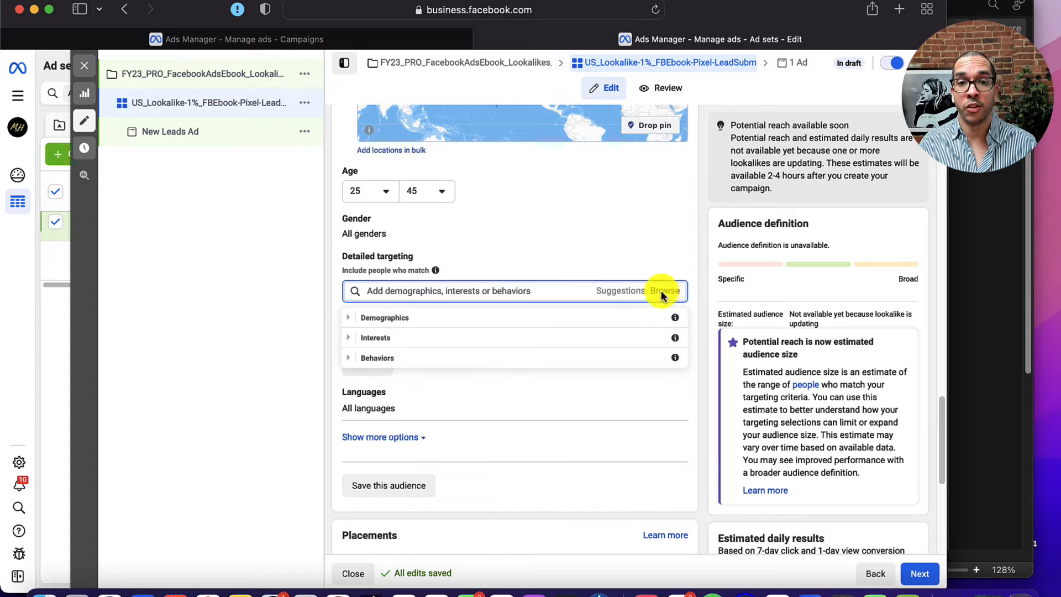
click(380, 319)
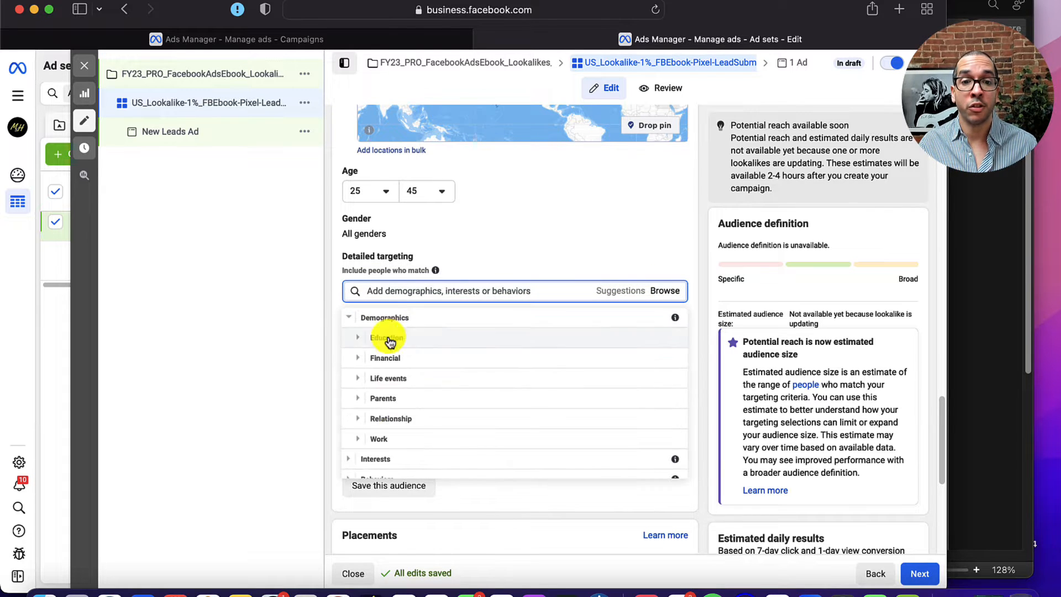
click(399, 440)
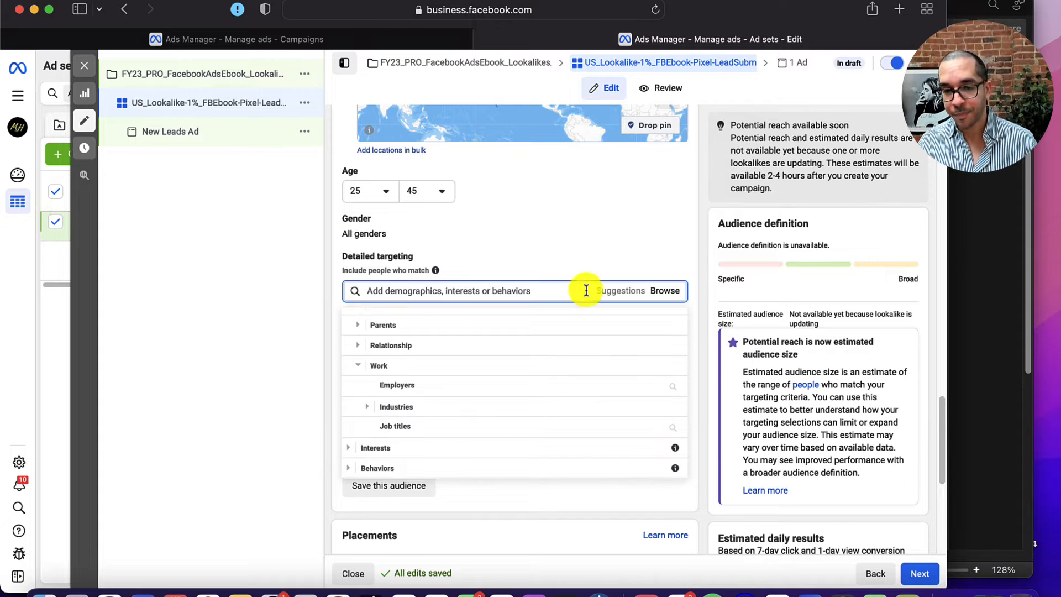
click(354, 446)
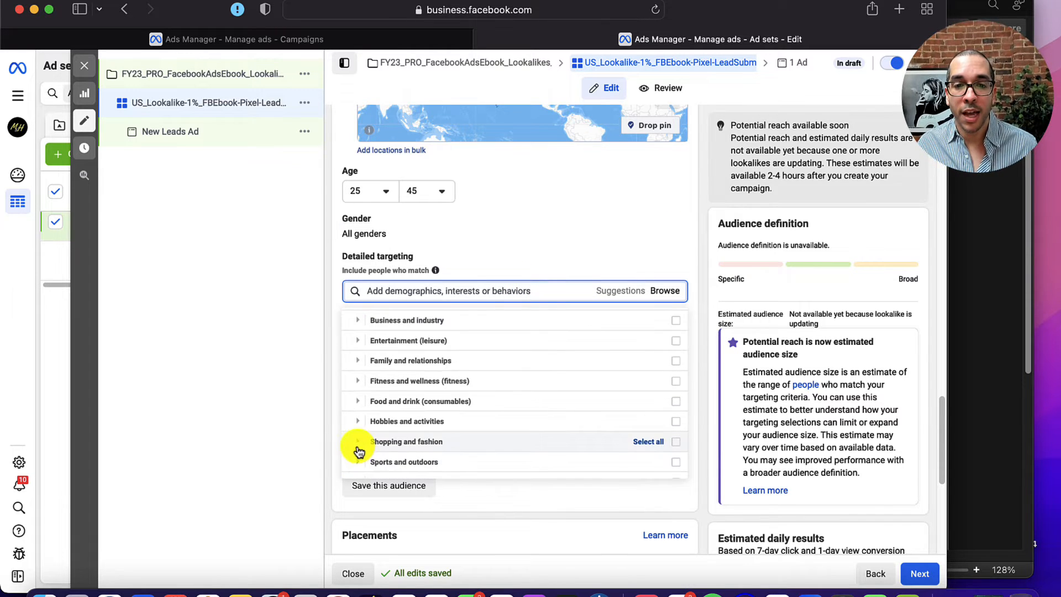
Search the Detailed targeting options for "social media" and leave the search without adding any
click(485, 290)
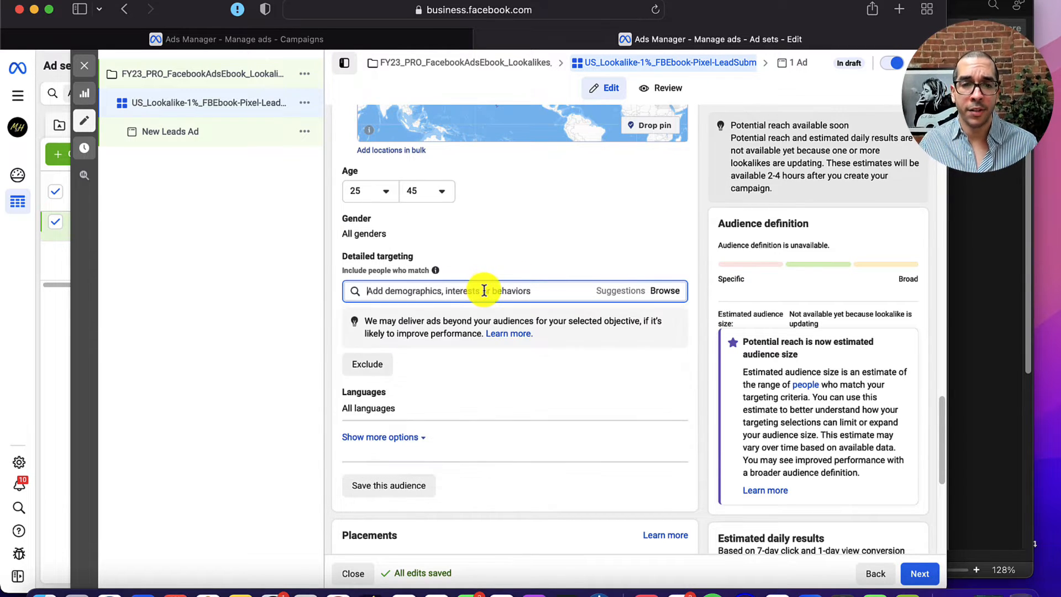
text(fa)
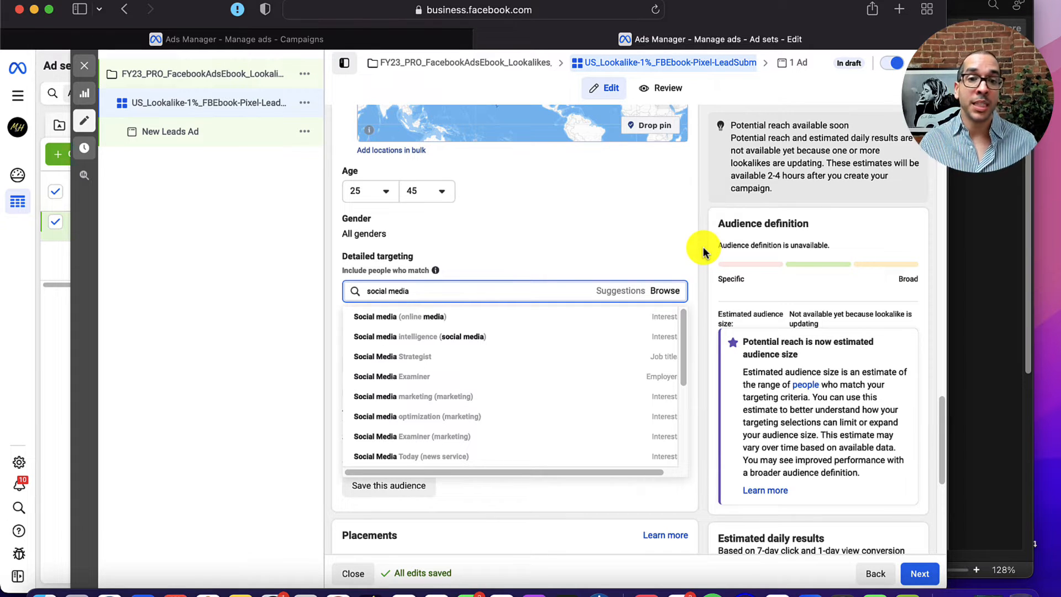
click(704, 252)
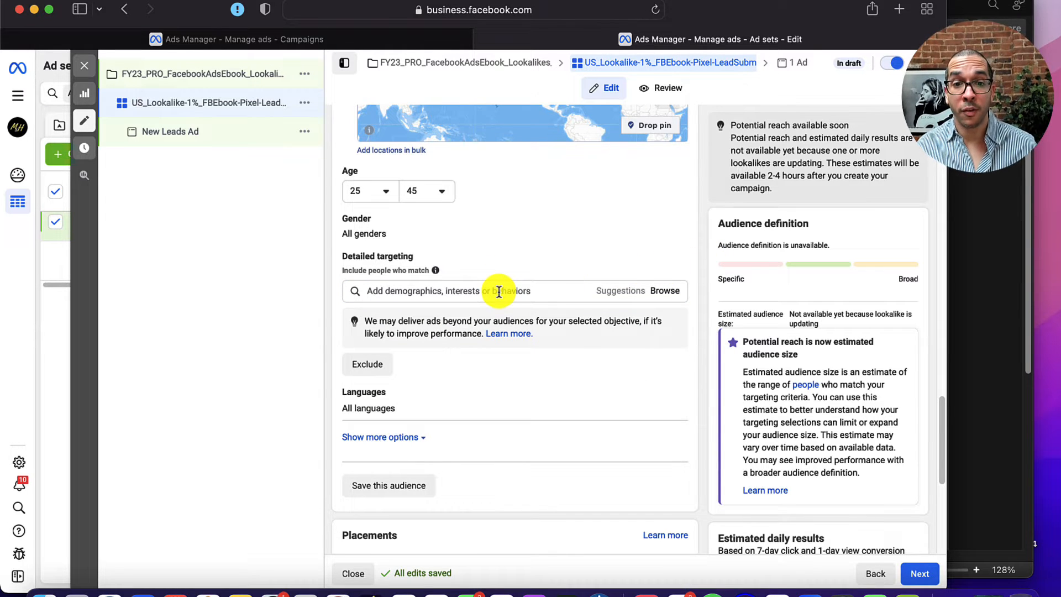
Duplicate the US_Lookalike-1% ad set once within the original campaign
scroll(436, 375, up, 1)
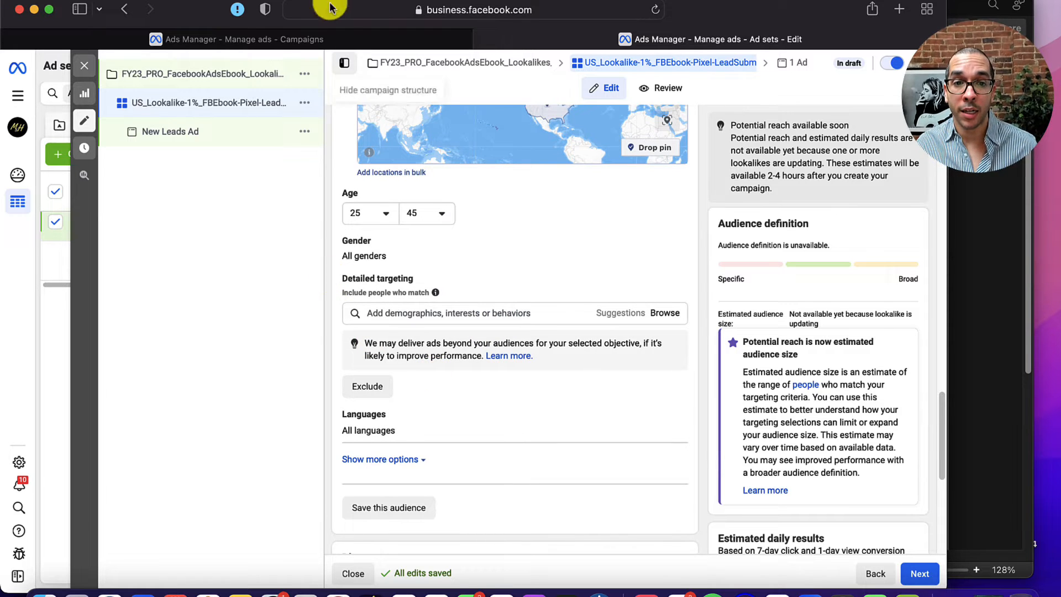
click(304, 102)
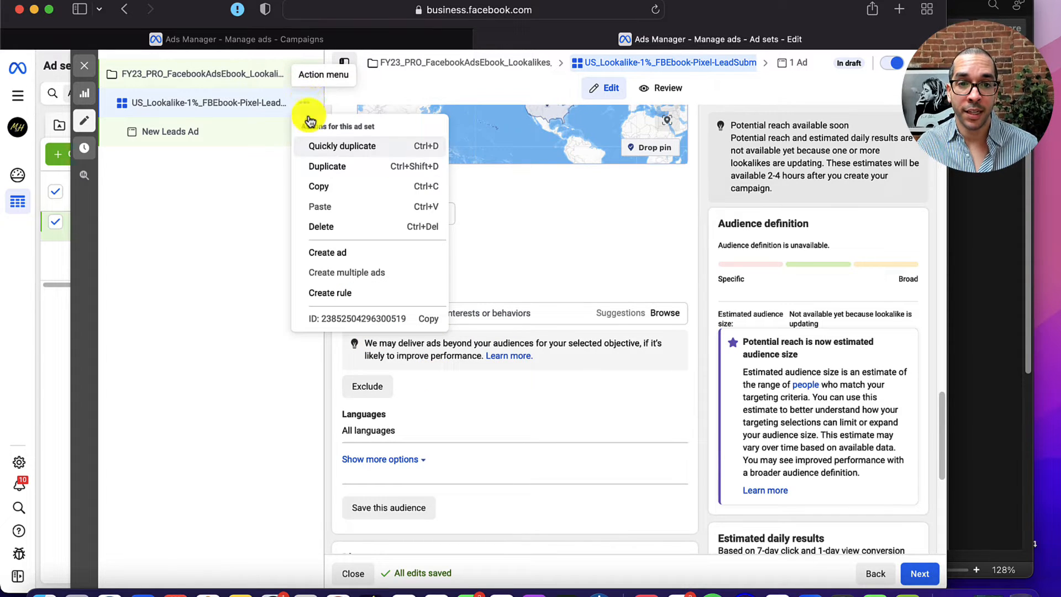
click(330, 173)
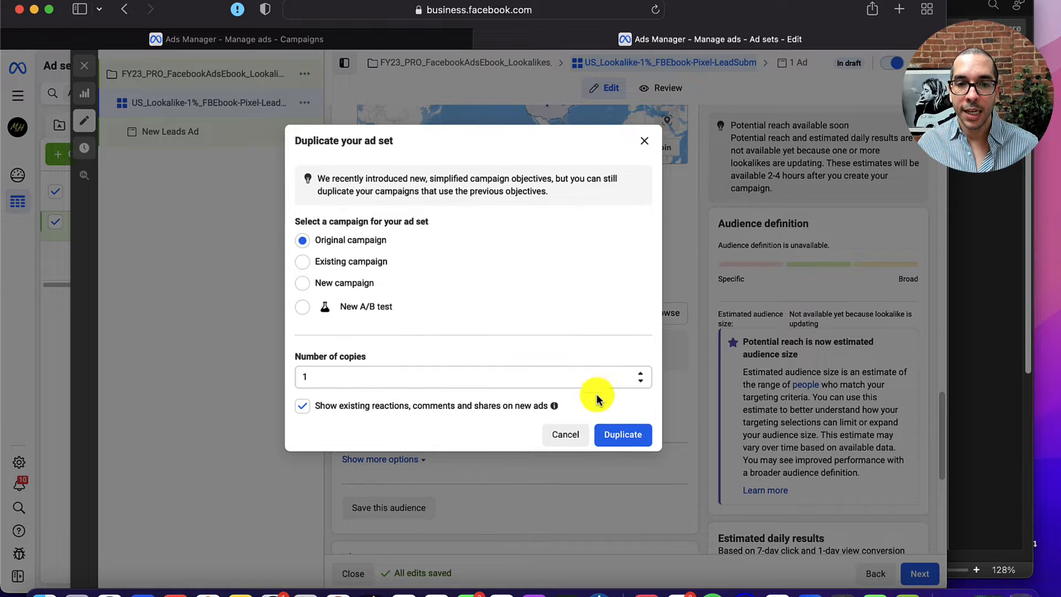
click(619, 435)
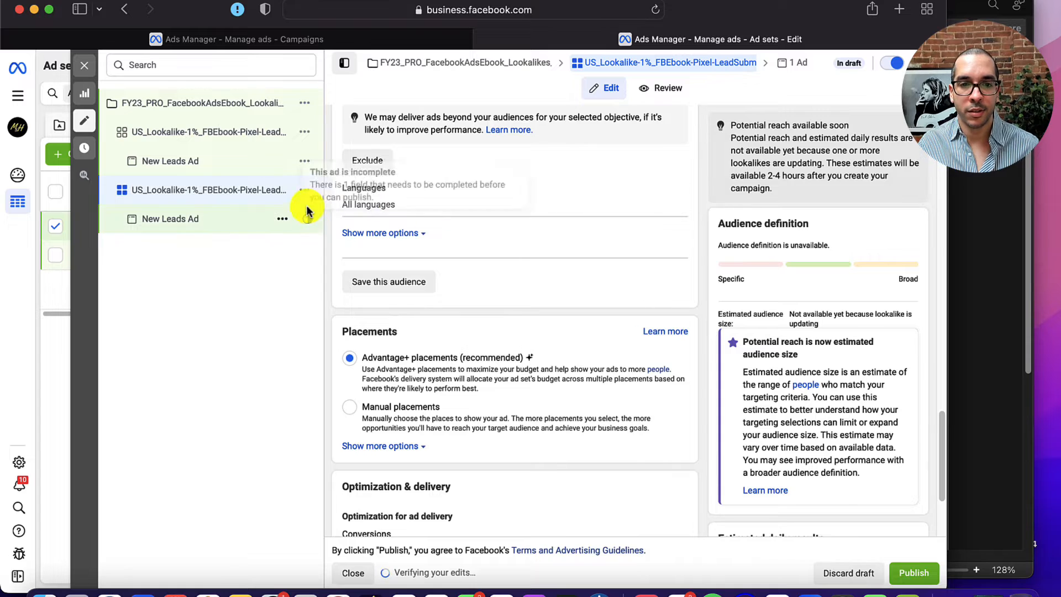
Rename the duplicated ad set by replacing "Lookalike-1%" with "DETAILED" in its name
scroll(582, 182, up, 20)
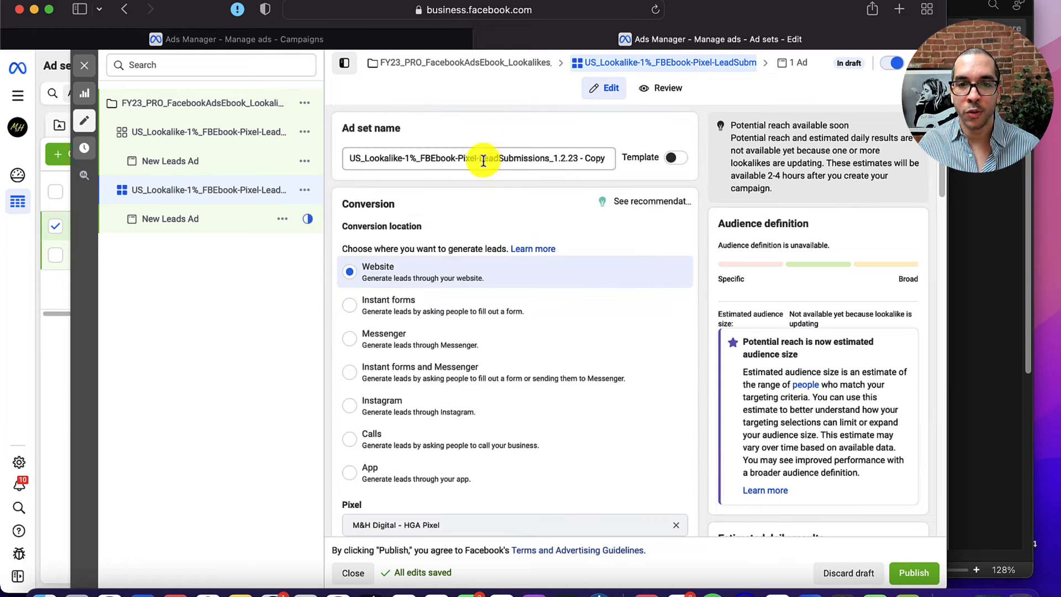
drag(417, 158, 371, 157)
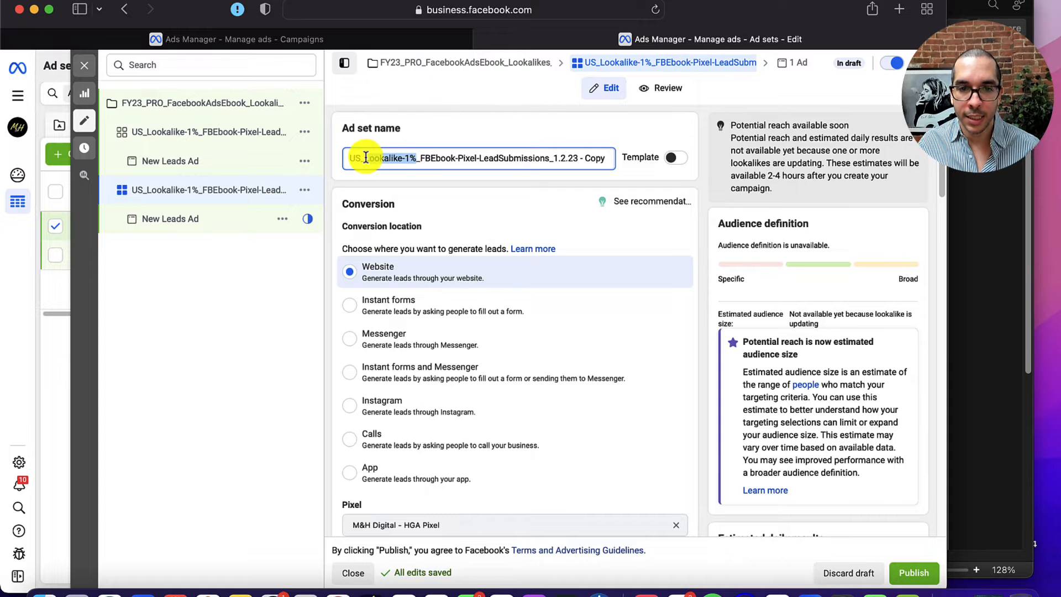
text(DE)
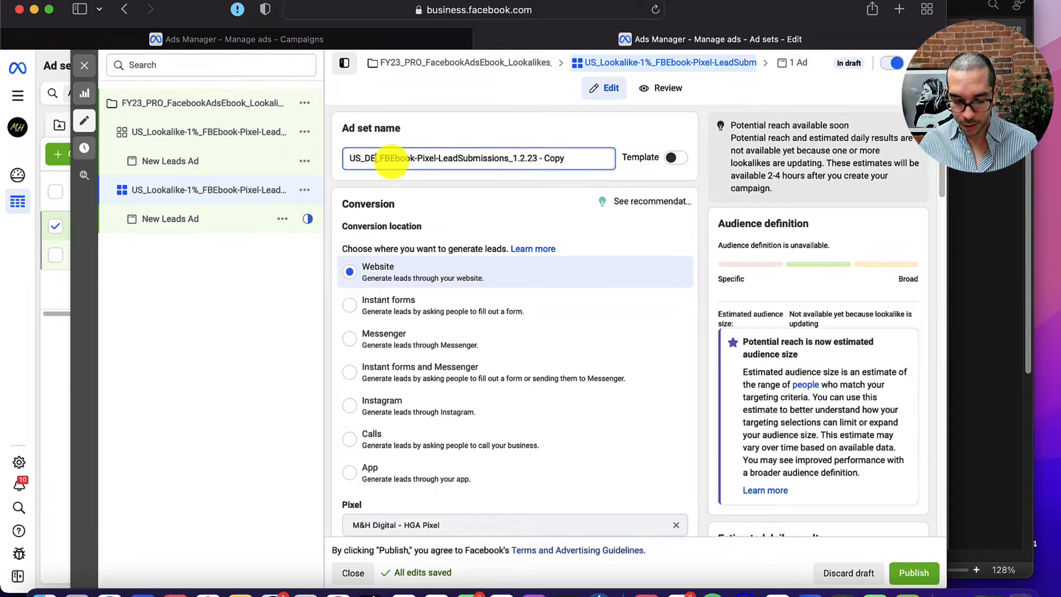
text(TAILED)
click(594, 124)
Open the exclusion criteria under the duplicated ad set's Detailed targeting and search them for "LOOKALIKE"
scroll(602, 214, down, 10)
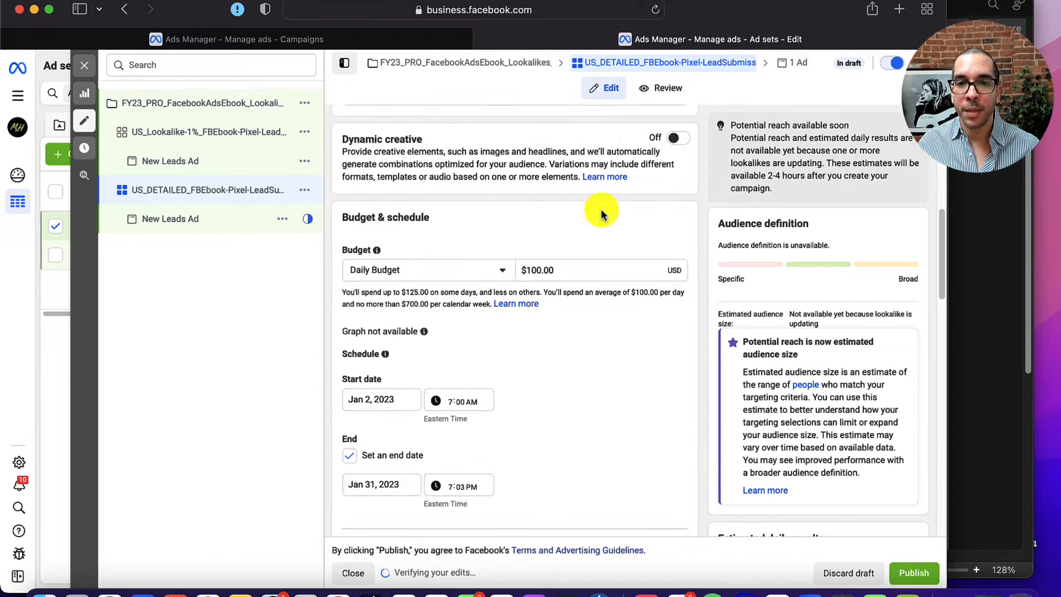
scroll(602, 215, down, 15)
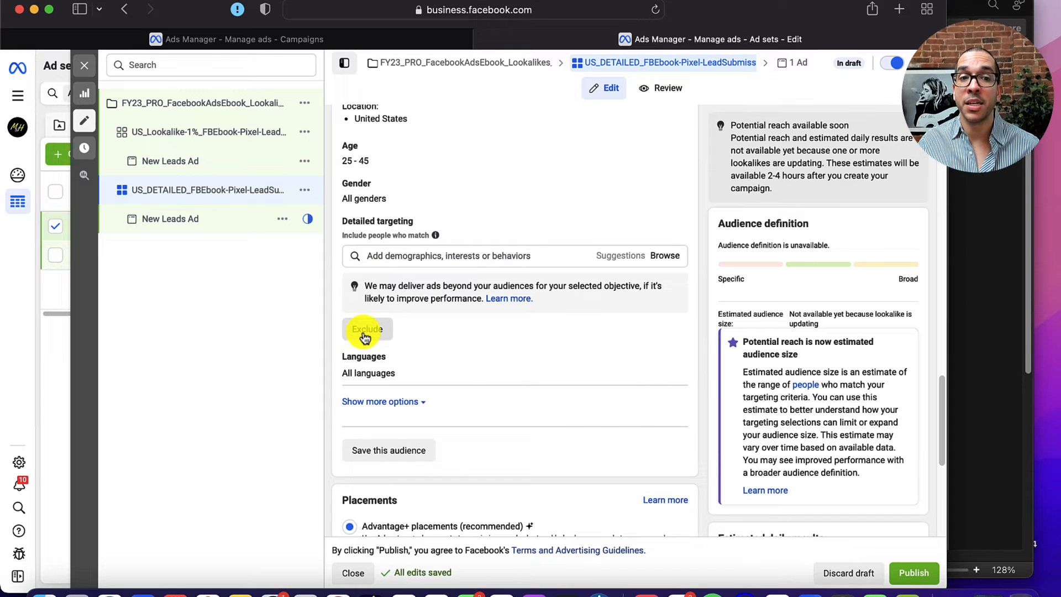
click(366, 329)
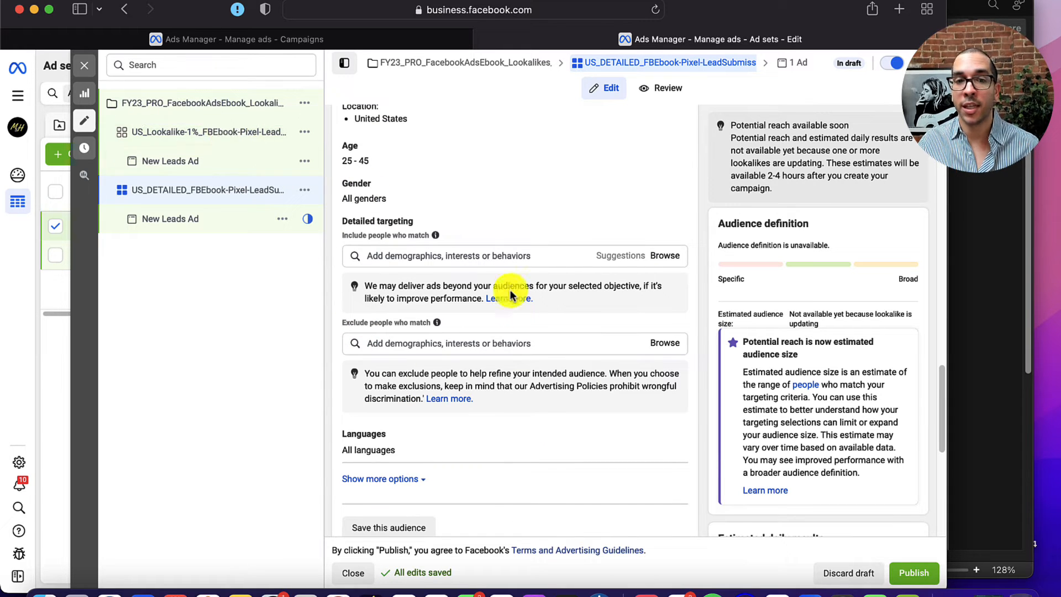
click(415, 346)
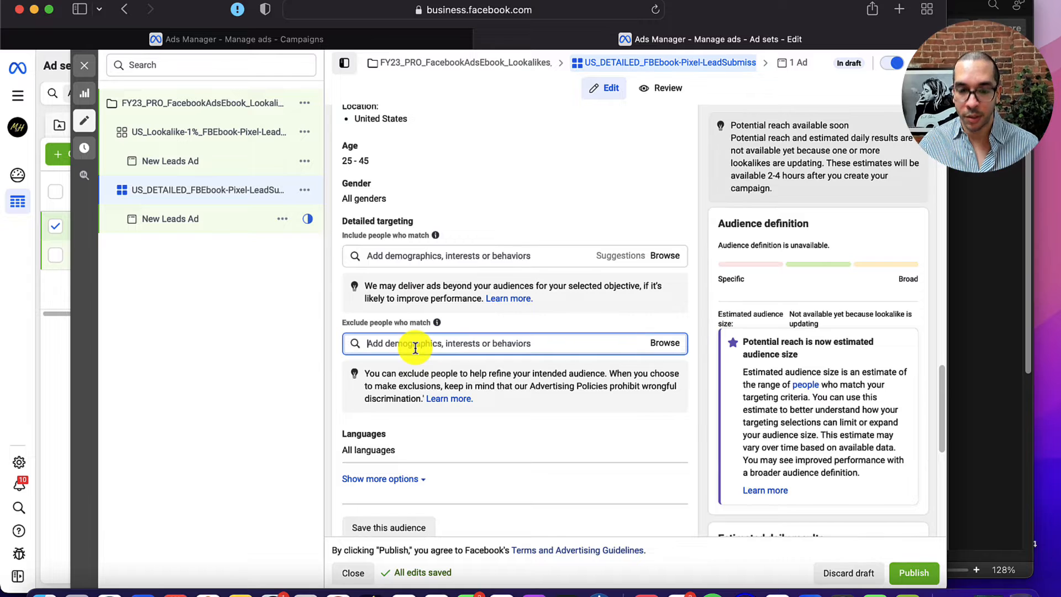
text(look)
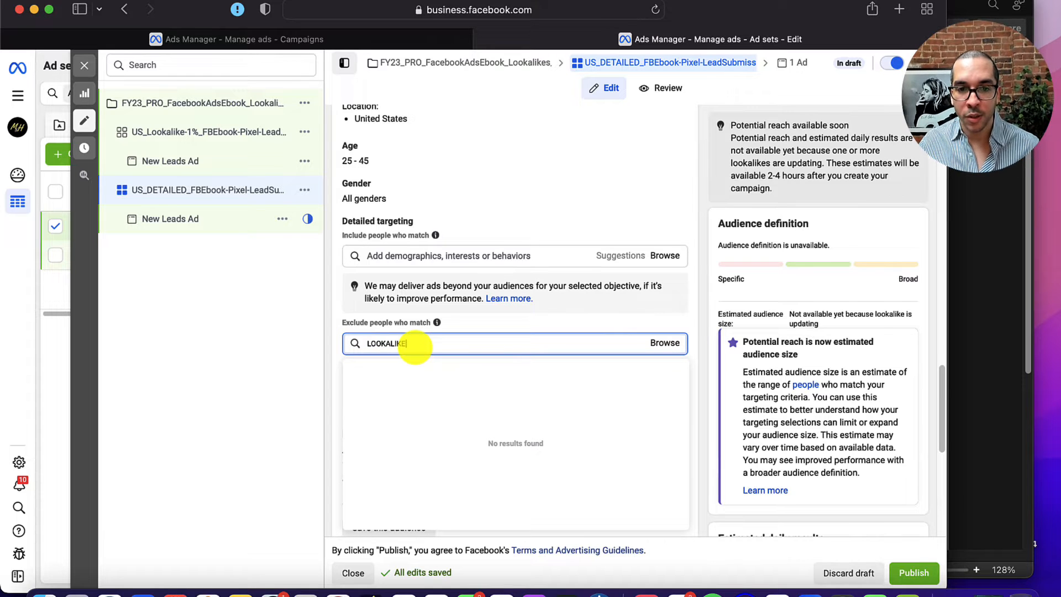
Replace the Detailed targeting exclusion search text with "1%"
key(BackSpace)
key(BackSpace)
key(BackSpace)
key(BackSpace)
key(BackSpace)
key(BackSpace)
key(BackSpace)
key(BackSpace)
key(BackSpace)
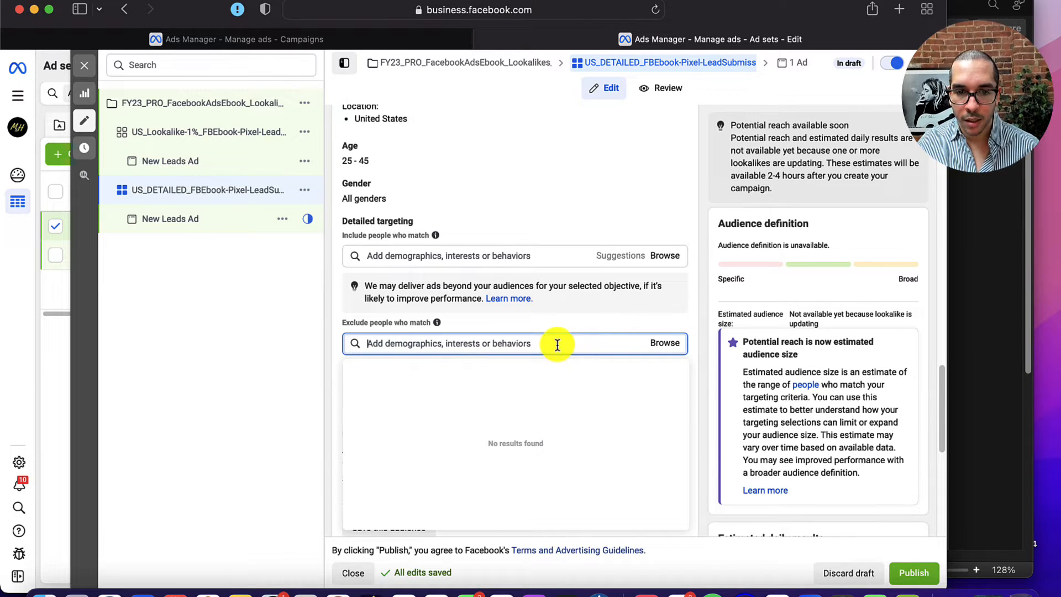
text(1%)
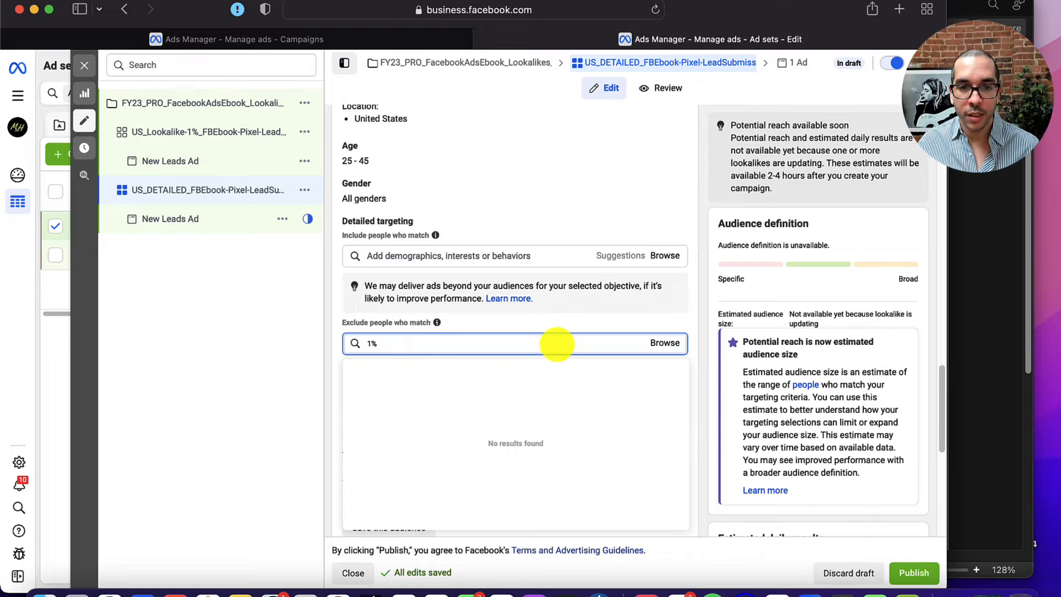
Clear the Detailed targeting exclusion search and exclude the Lookalike (US, 1%) - Facebook E-Book (Lead Fires) 10 Days custom audience from the duplicated ad set
key(BackSpace)
key(BackSpace)
click(579, 319)
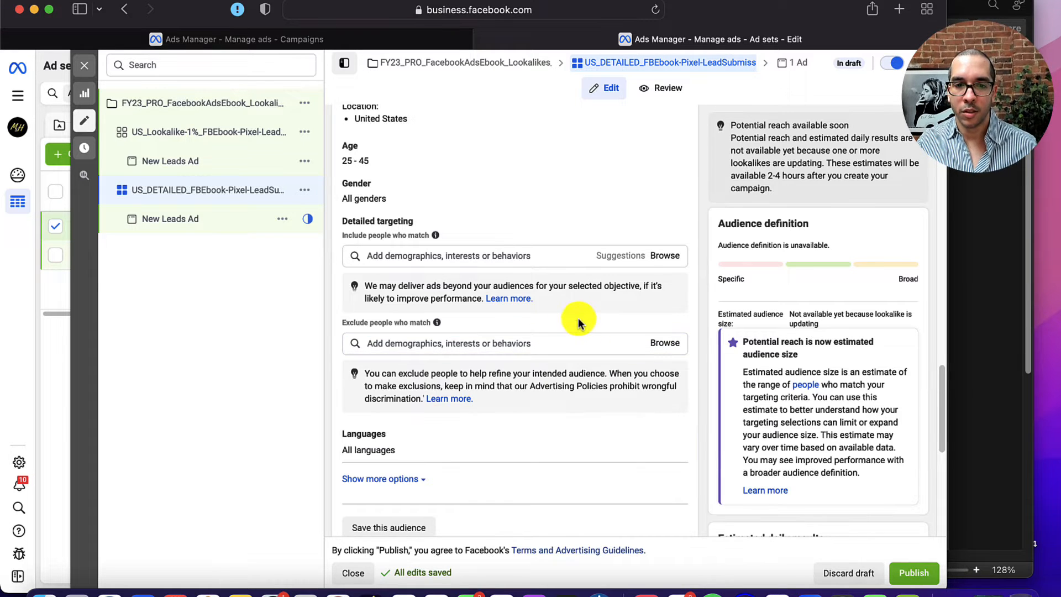
scroll(423, 435, up, 8)
scroll(438, 372, down, 2)
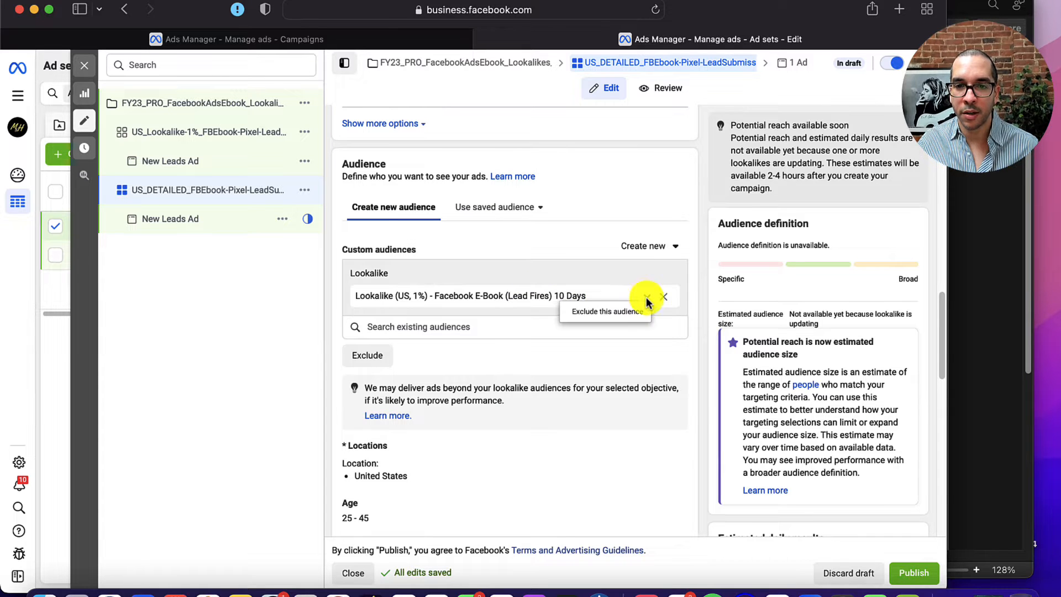
click(628, 314)
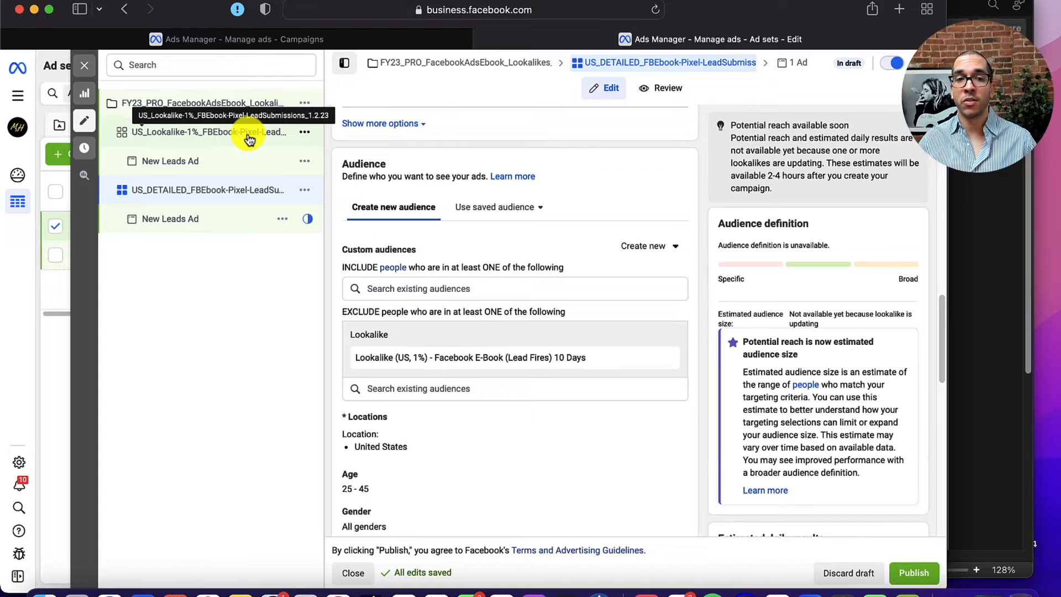
Delete the duplicated US_DETAILED ad set from the campaign
click(304, 189)
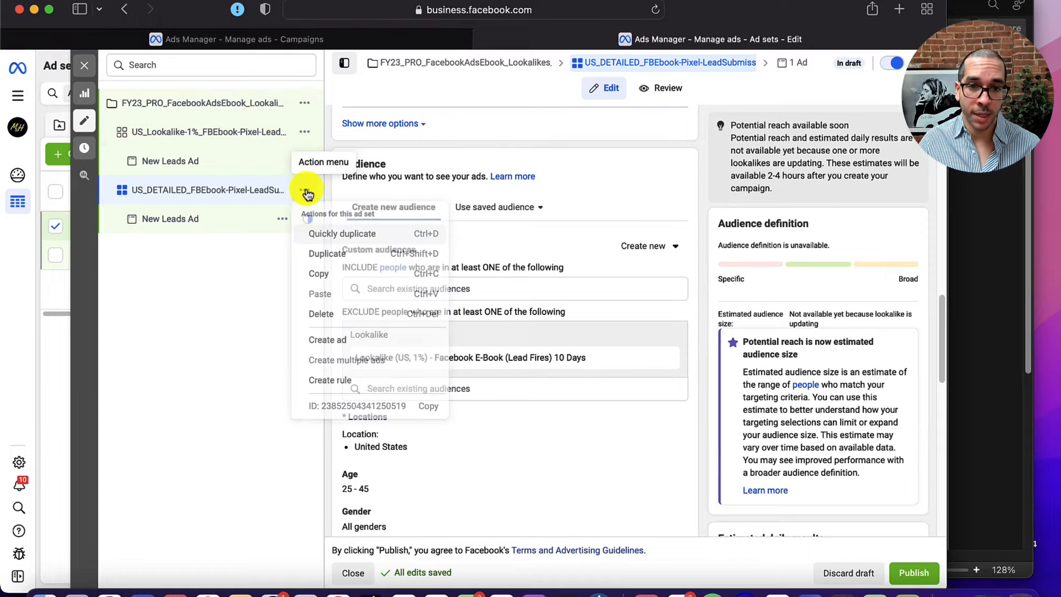
click(341, 321)
click(578, 263)
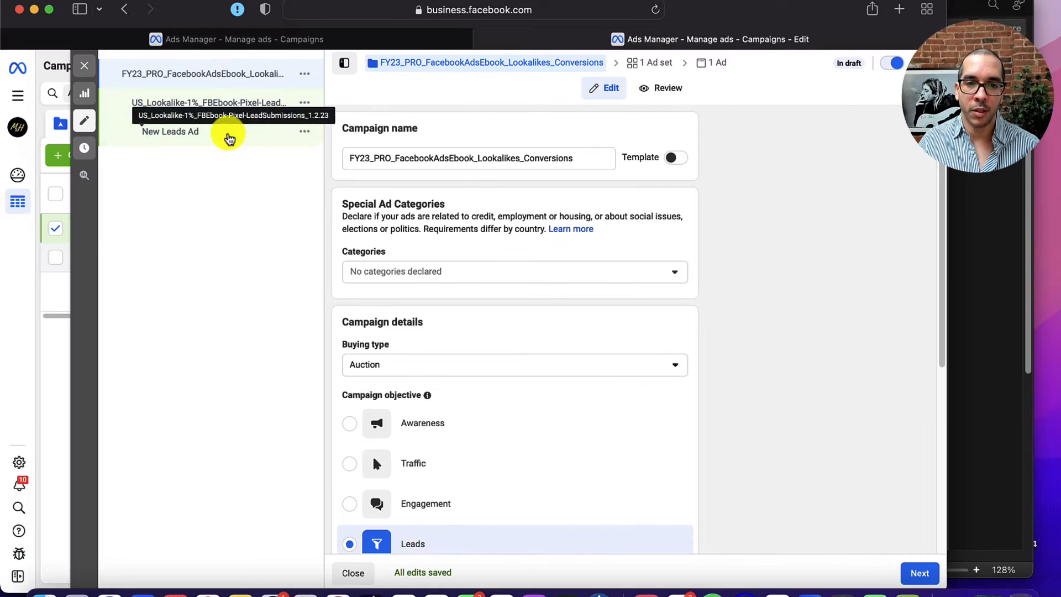
Open the US_Lookalike-1% ad set and review its conversion, budget, schedule, audience and placement settings, including the additional audience options
click(228, 136)
click(247, 105)
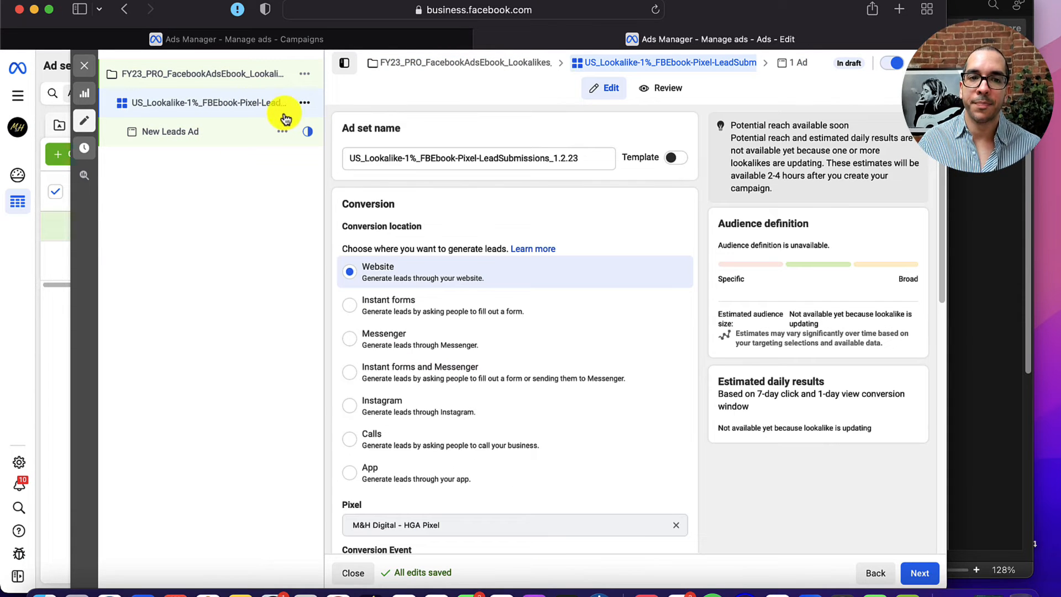
scroll(599, 376, down, 6)
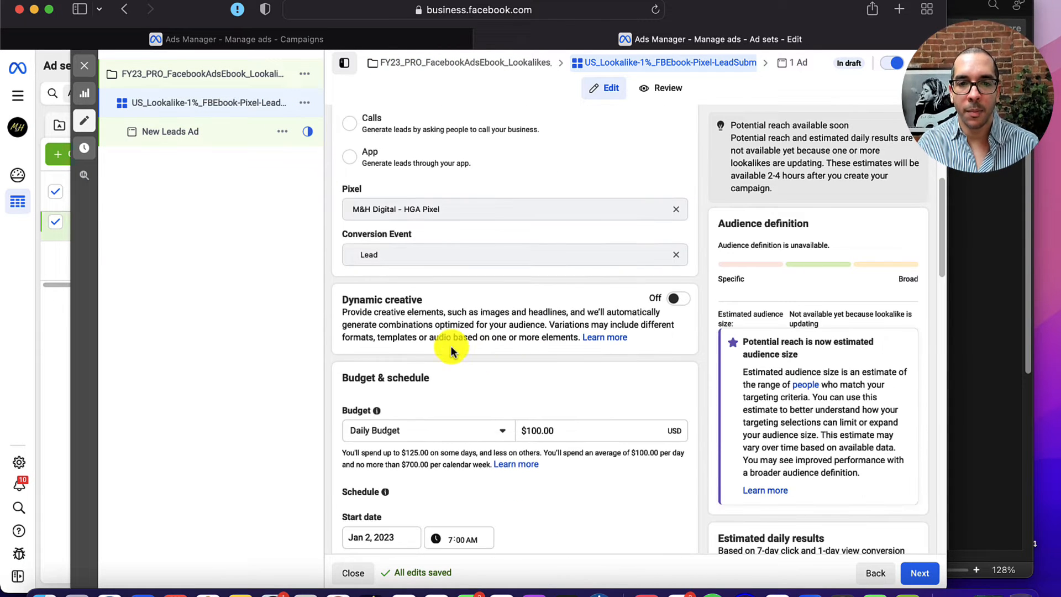
scroll(450, 346, down, 8)
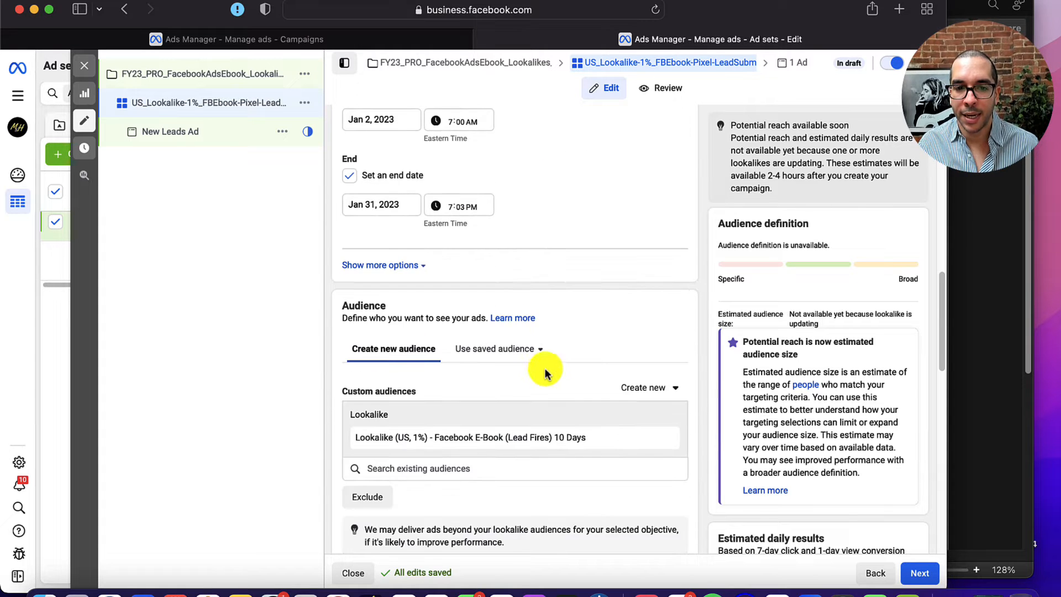
scroll(474, 230, up, 1)
scroll(427, 268, down, 5)
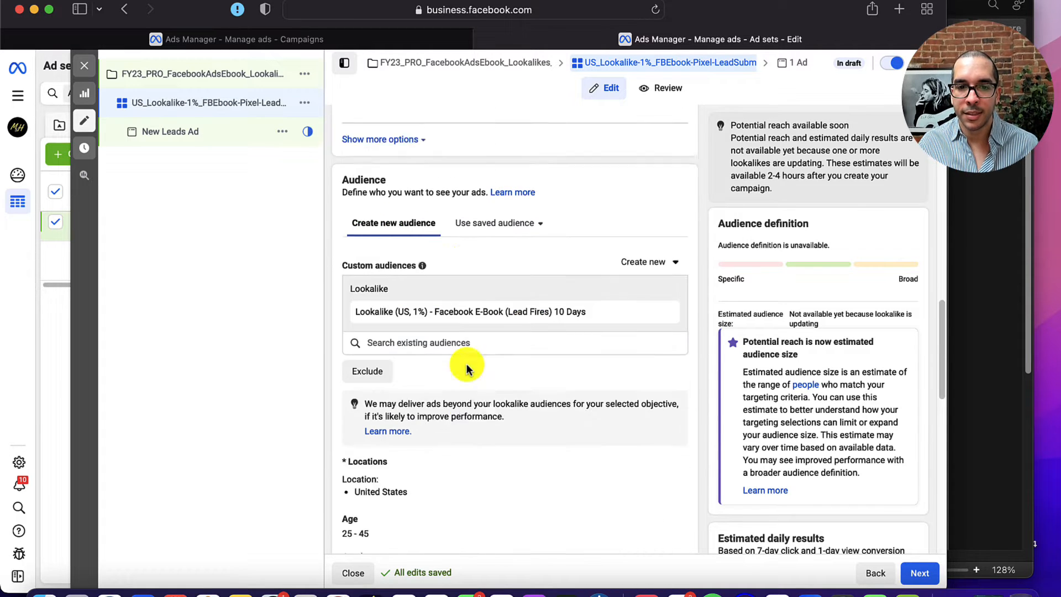
scroll(466, 364, down, 5)
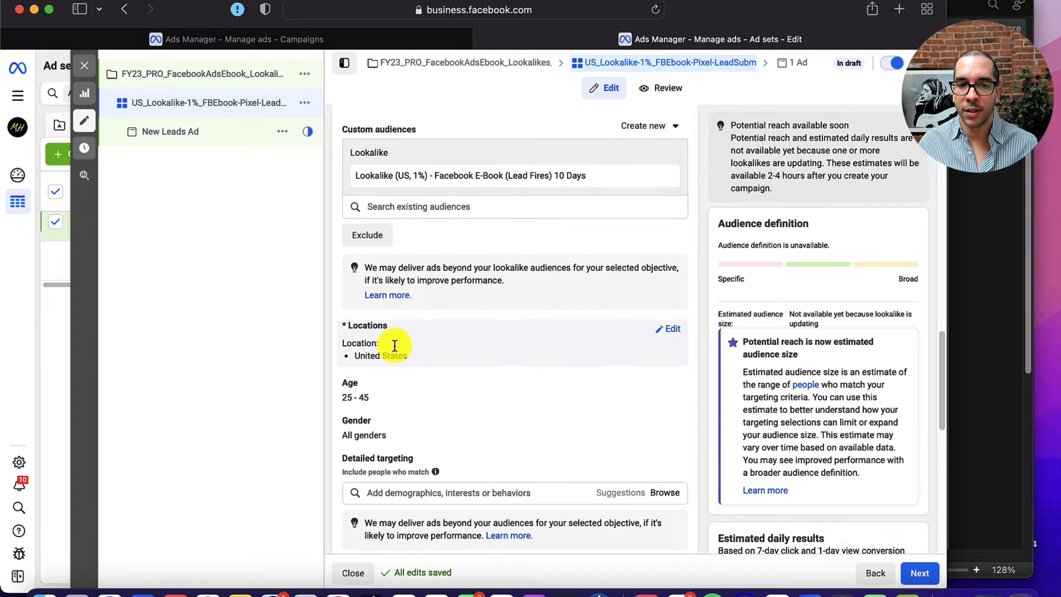
scroll(371, 338, down, 7)
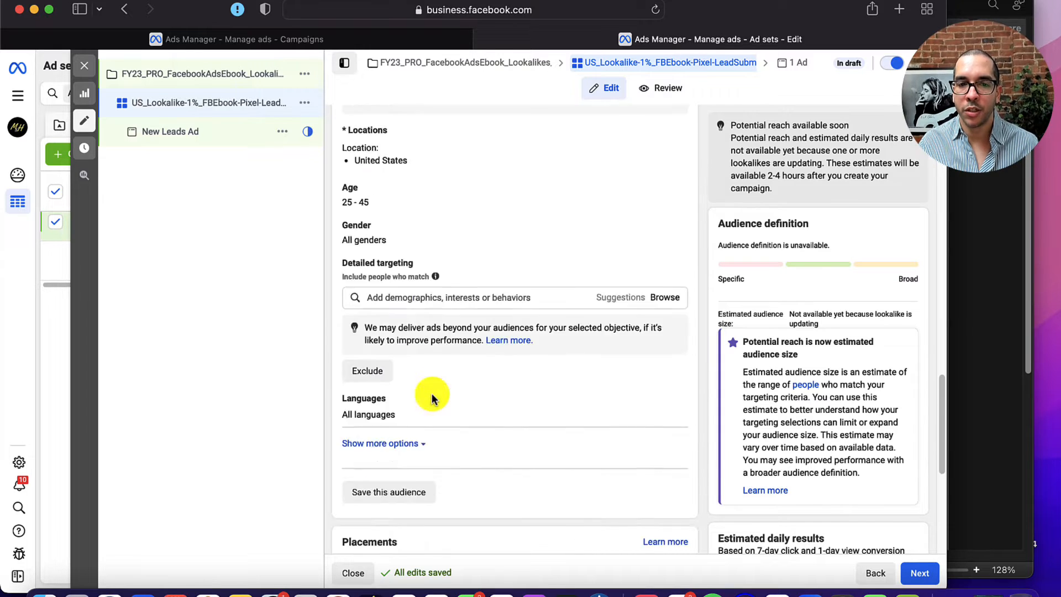
scroll(436, 387, down, 2)
scroll(475, 342, down, 4)
click(416, 279)
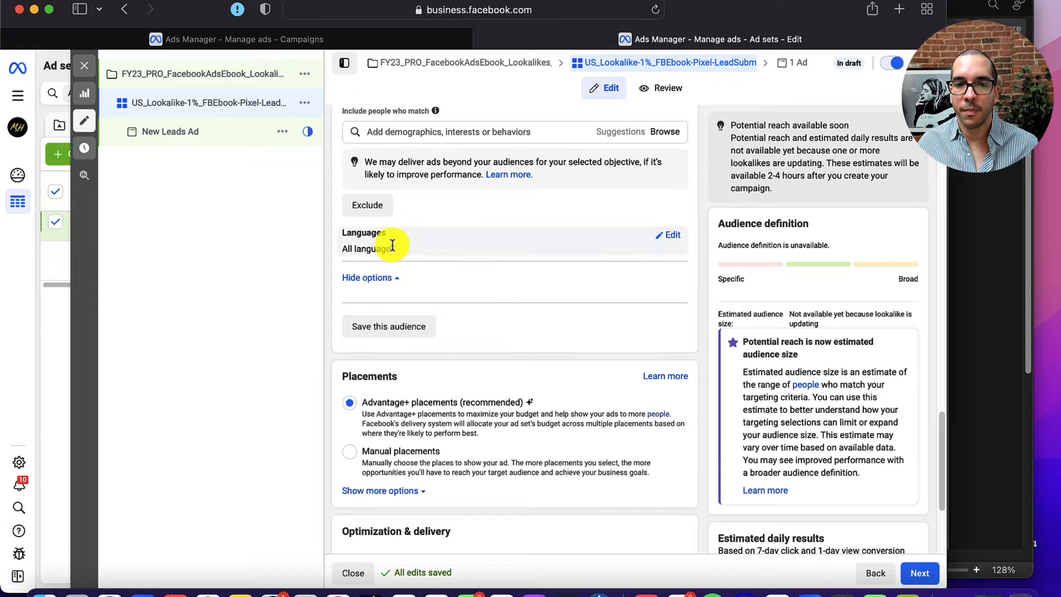
scroll(420, 327, down, 3)
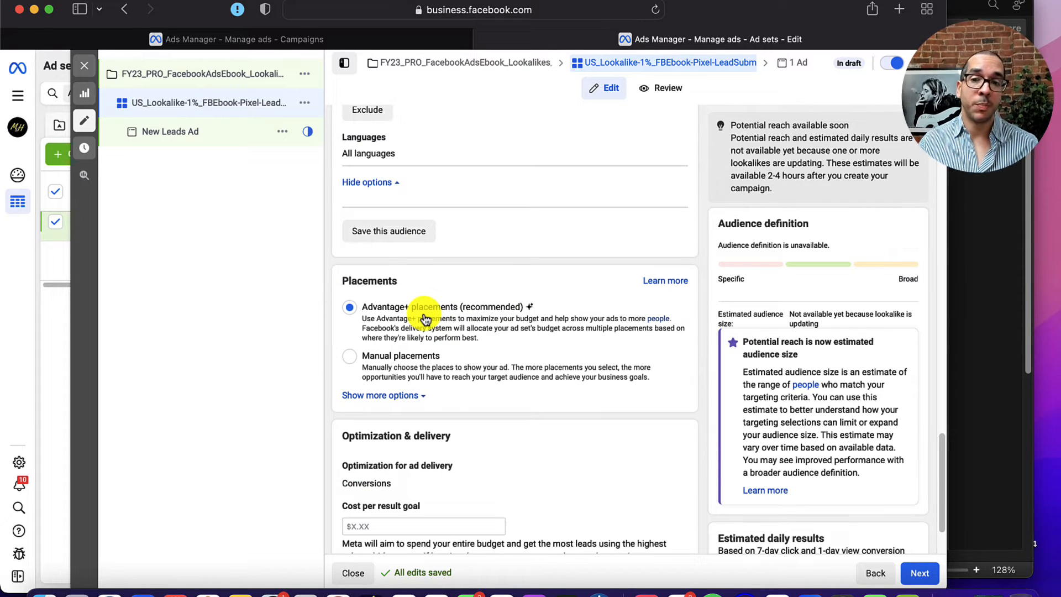
Open facebook.com in a new browser tab and look through the news feed for a sponsored post
click(896, 9)
text(facebook)
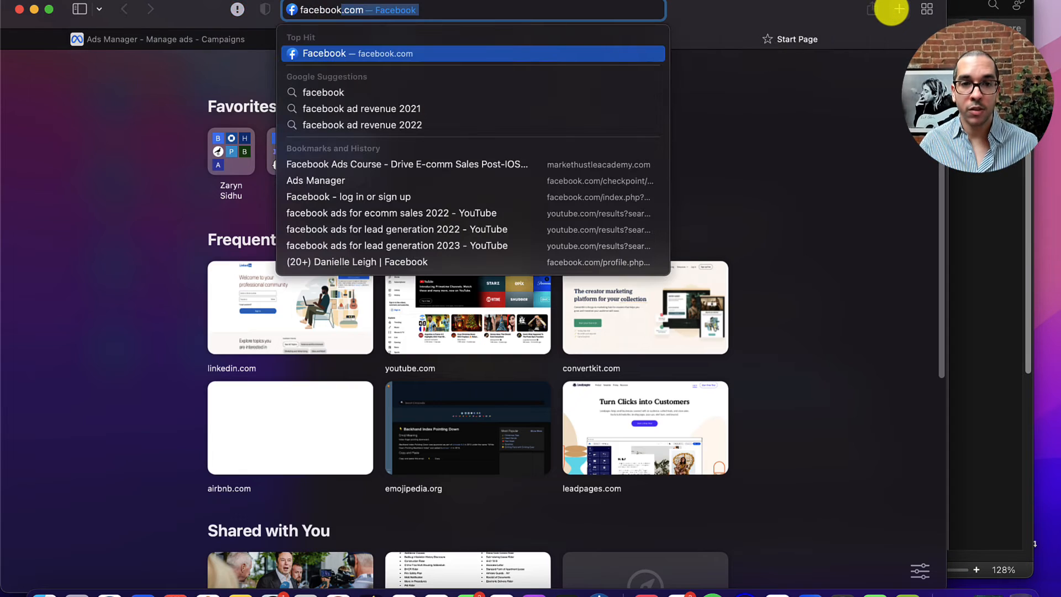
key(Return)
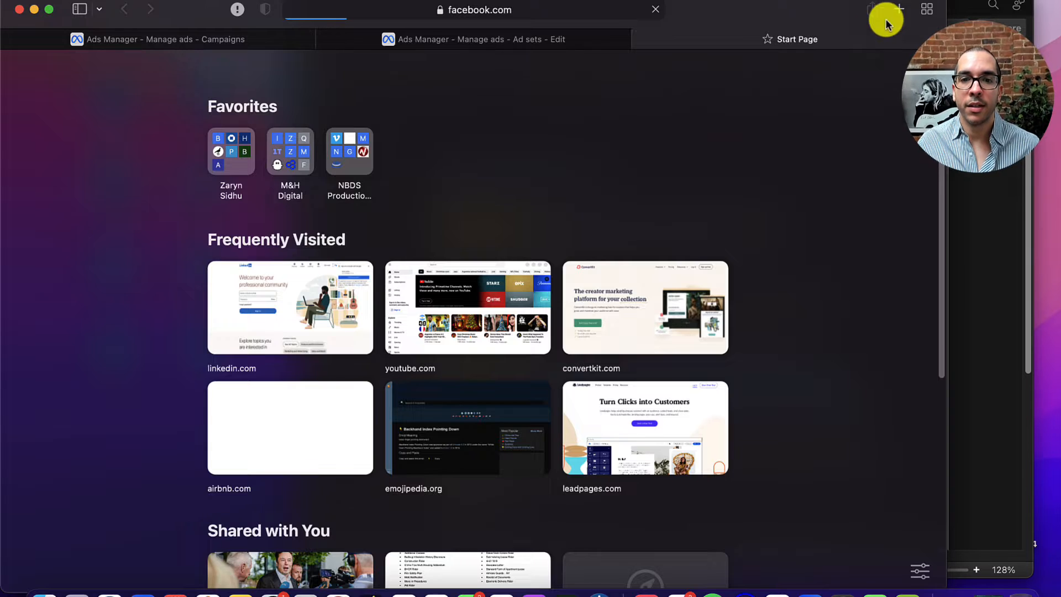
scroll(685, 138, down, 3)
scroll(501, 415, down, 10)
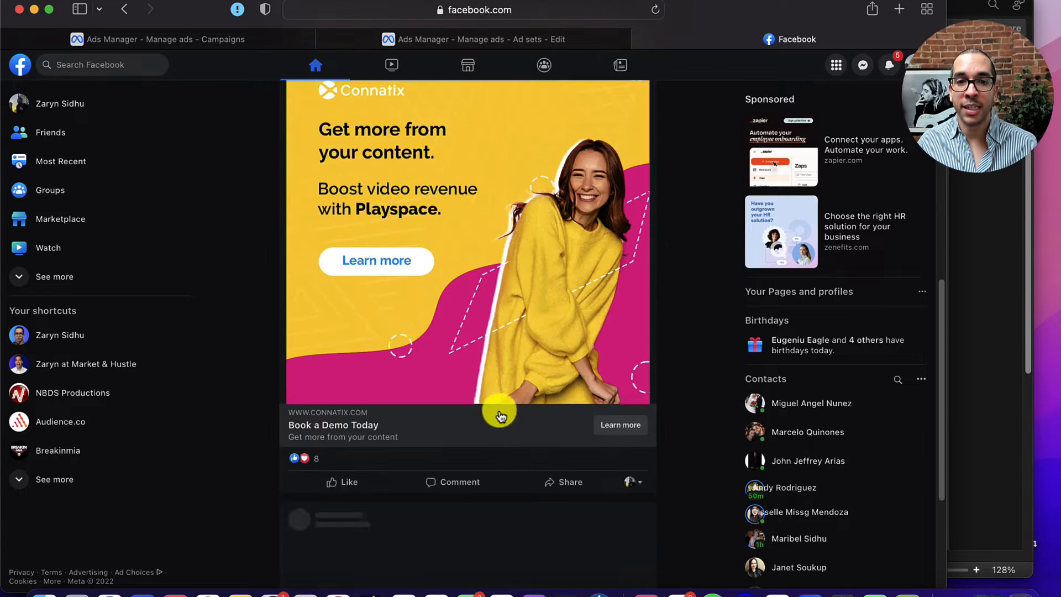
scroll(476, 298, up, 3)
scroll(490, 293, down, 4)
scroll(520, 293, up, 5)
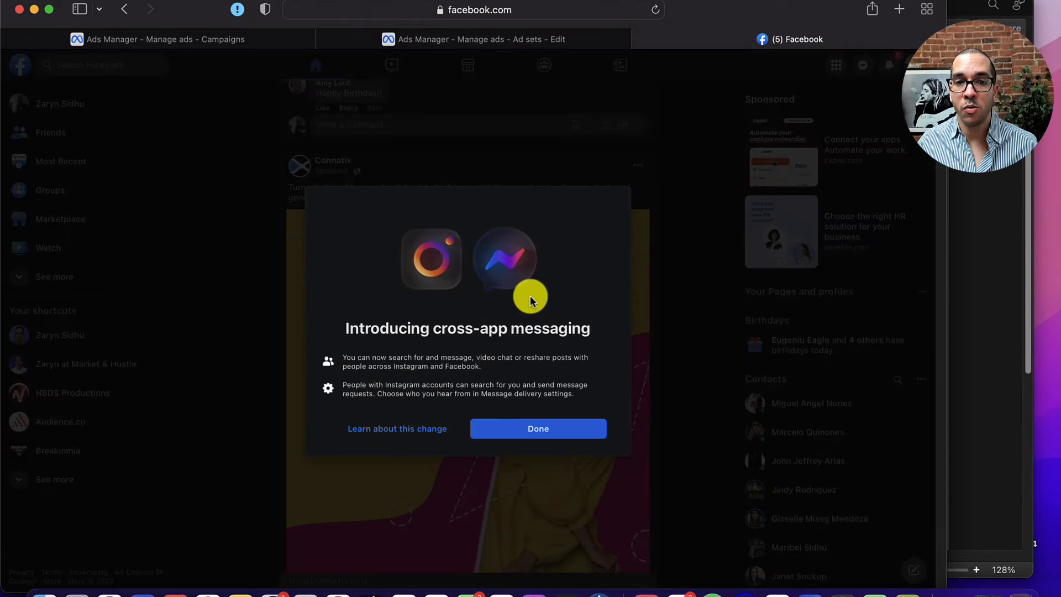
Dismiss the cross-app messaging announcement and examine the in-feed sponsored post alongside the ads in the Sponsored column
drag(581, 428, 672, 303)
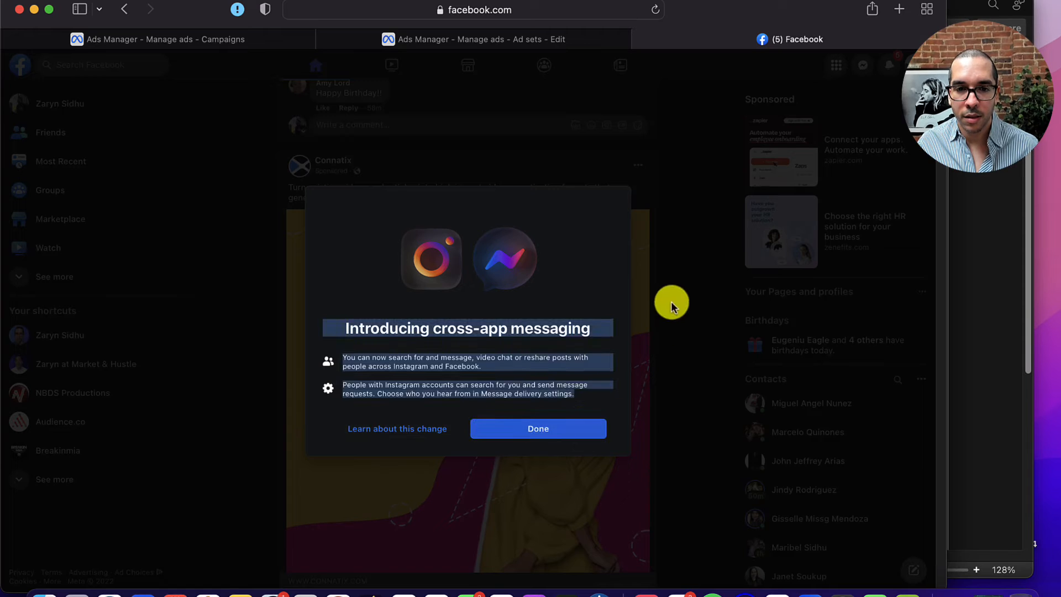
click(673, 302)
click(560, 436)
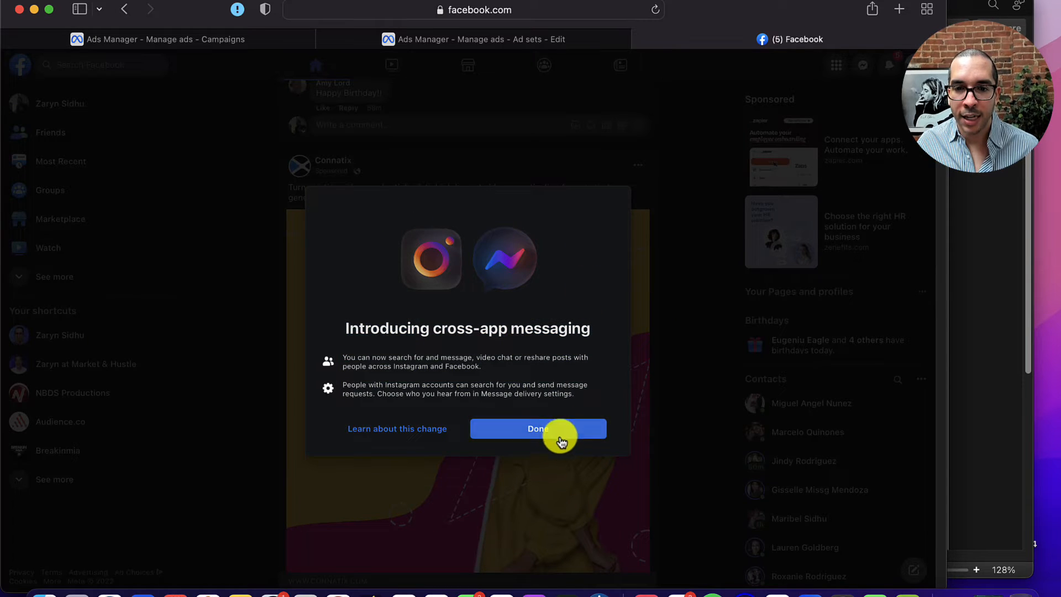
scroll(415, 130, down, 3)
scroll(540, 279, up, 2)
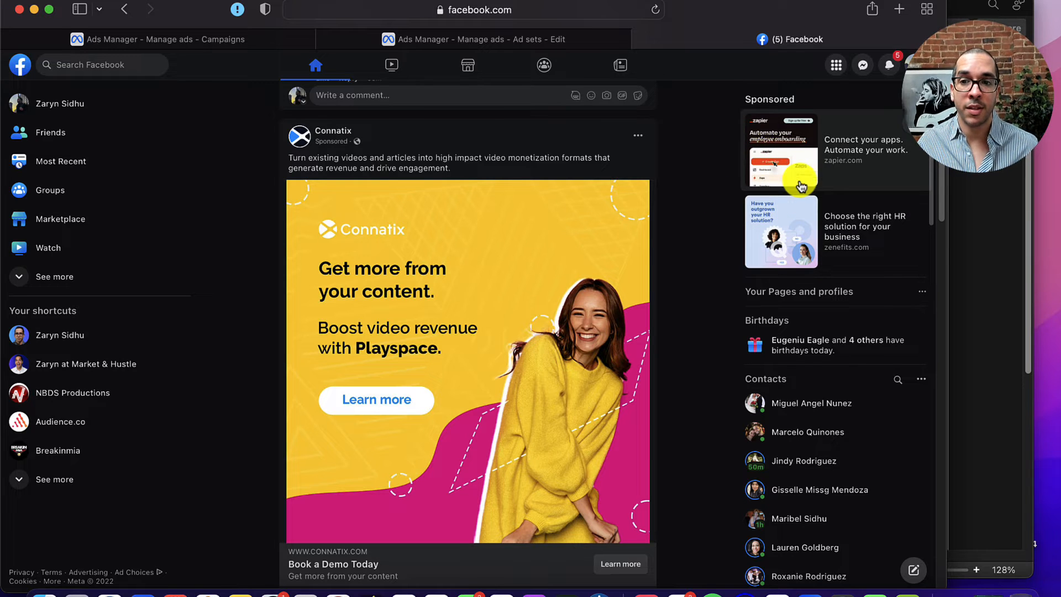
scroll(707, 344, down, 2)
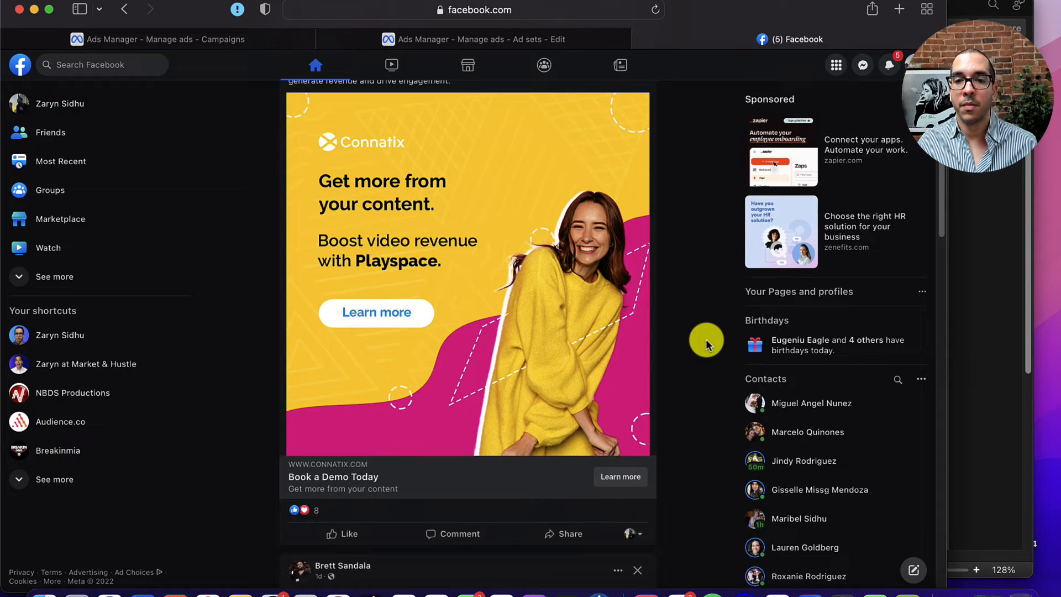
scroll(705, 339, down, 1)
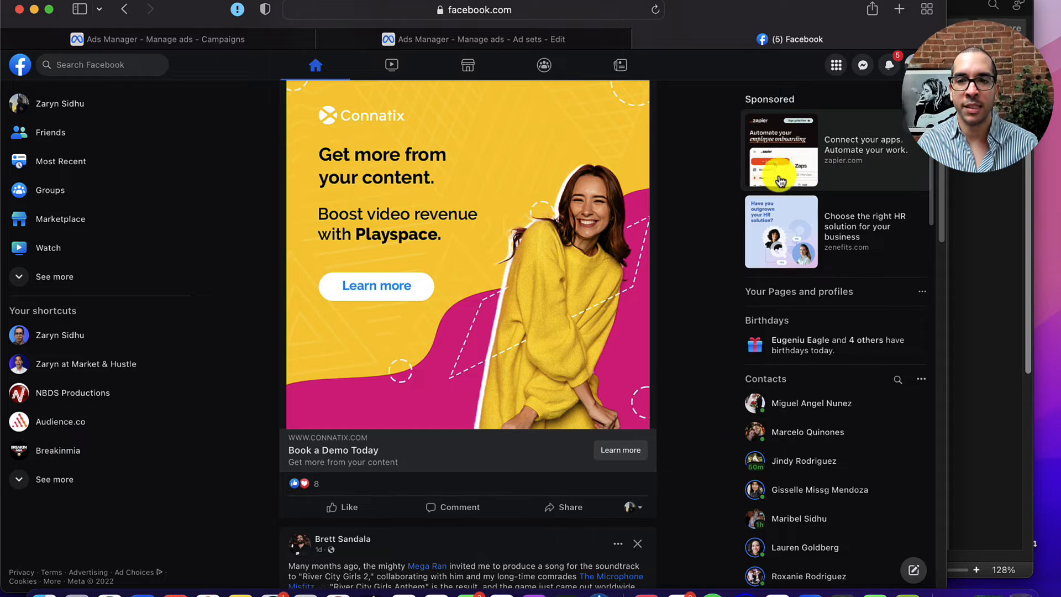
scroll(774, 220, up, 2)
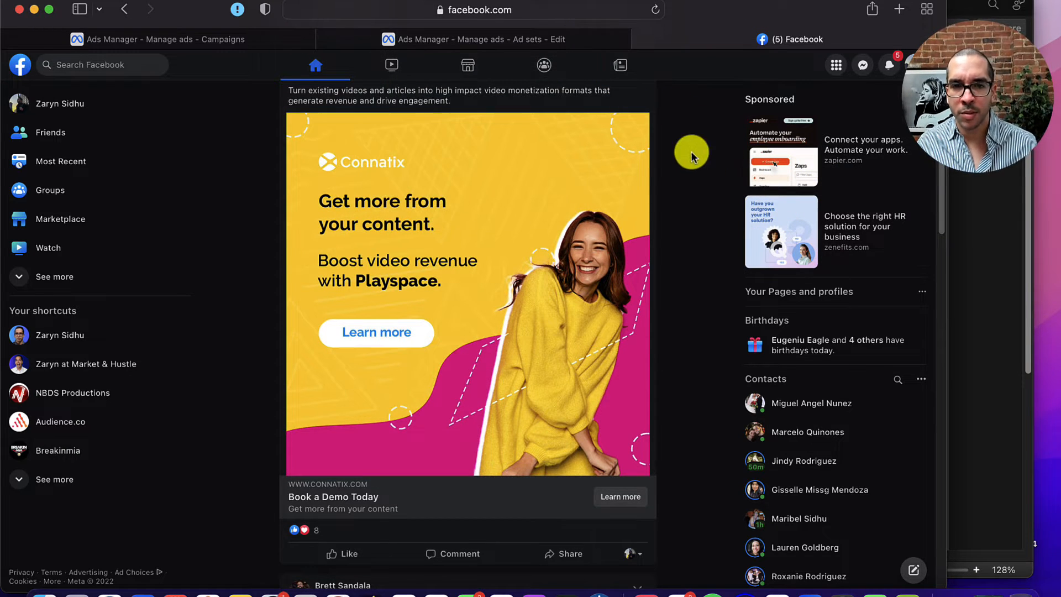
Return to the ad set editor in Ads Manager and set the US_Lookalike-1% ad set to Manual placements
click(537, 36)
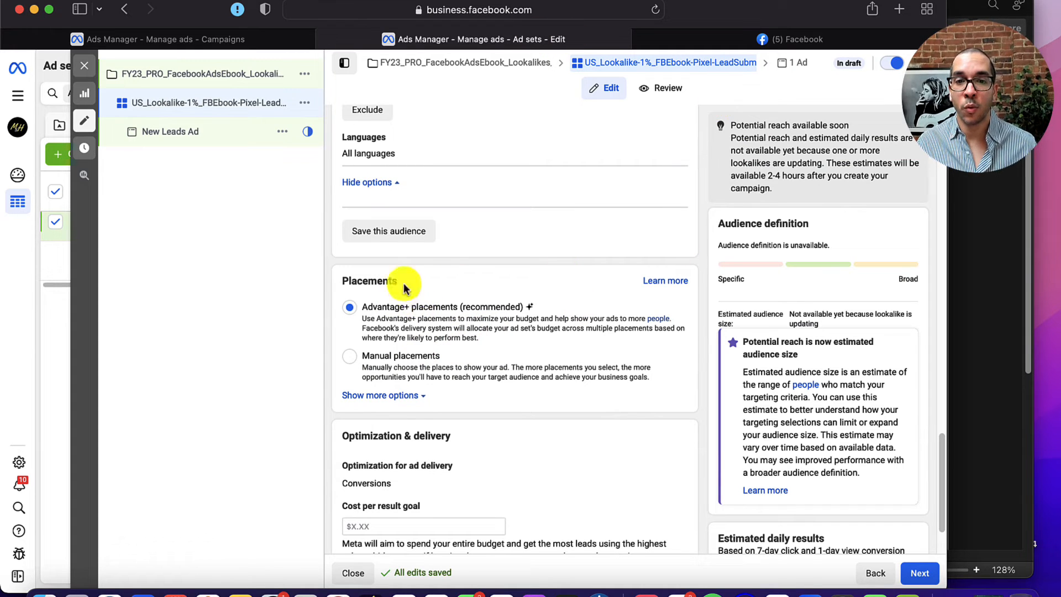
click(351, 356)
scroll(475, 407, down, 3)
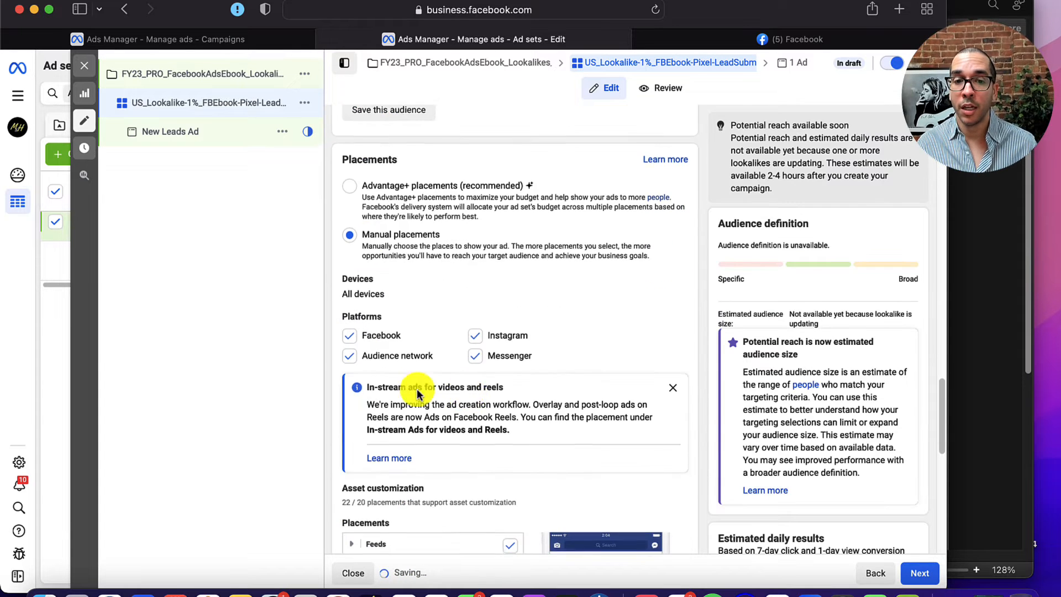
Review the placement groups, expand Apps and sites, and deselect that whole group, including its Audience Network placements
scroll(417, 393, down, 5)
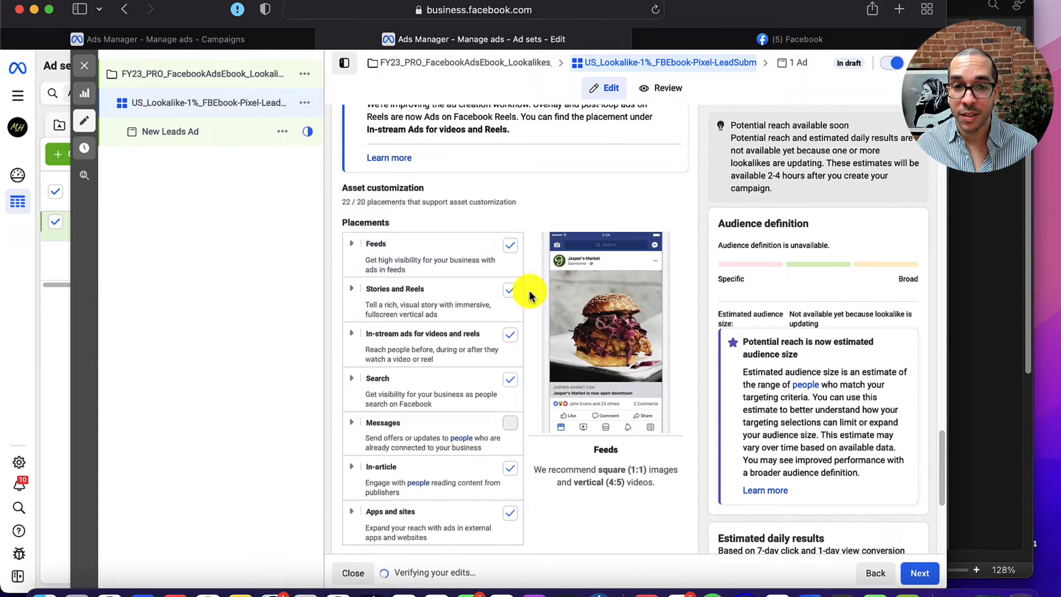
scroll(529, 296, down, 4)
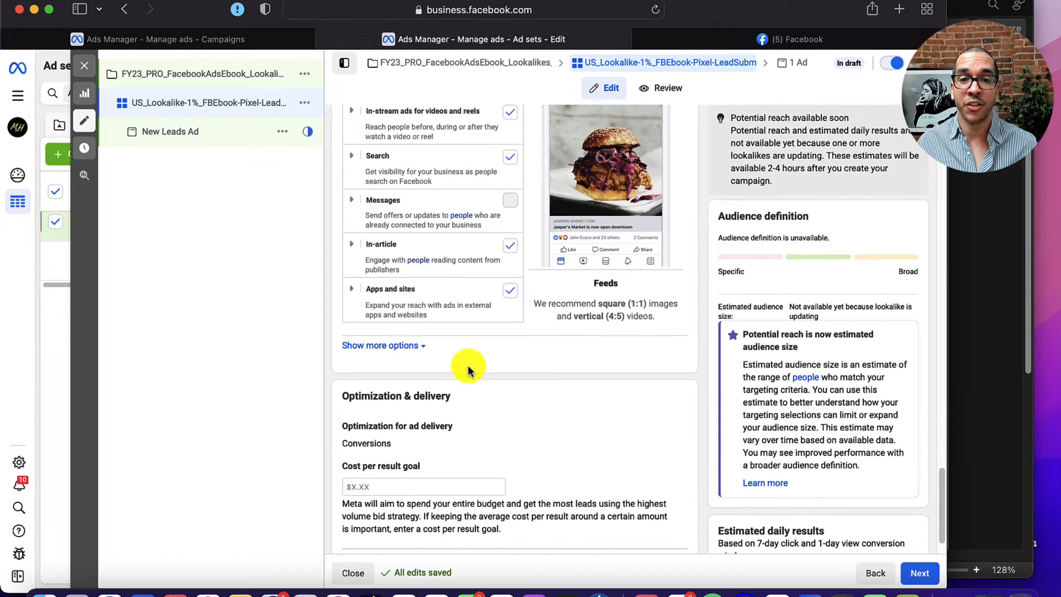
scroll(467, 364, up, 5)
scroll(523, 381, down, 1)
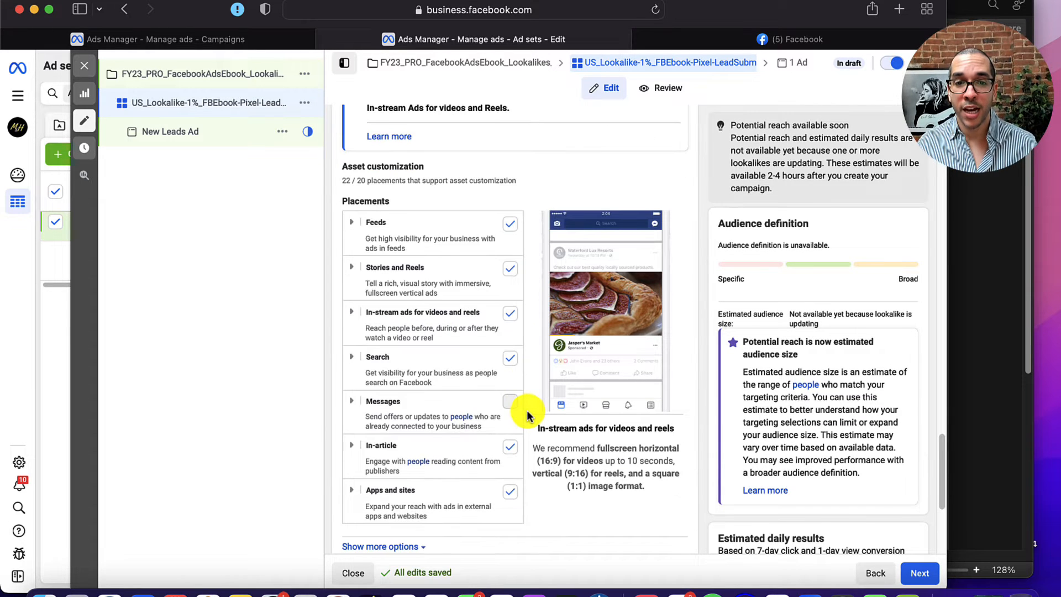
scroll(532, 393, down, 1)
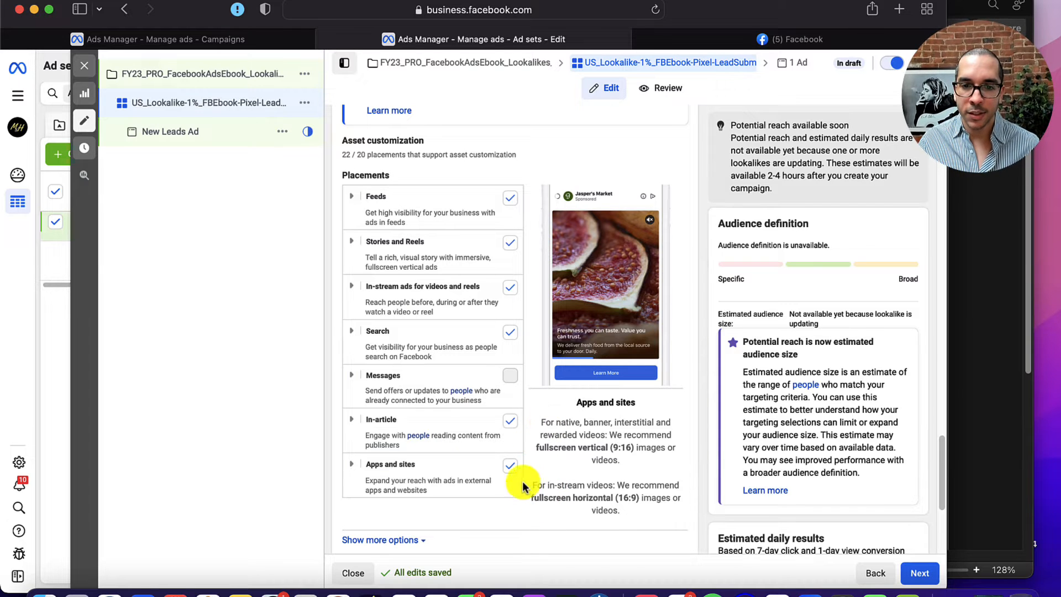
click(353, 465)
scroll(358, 466, down, 2)
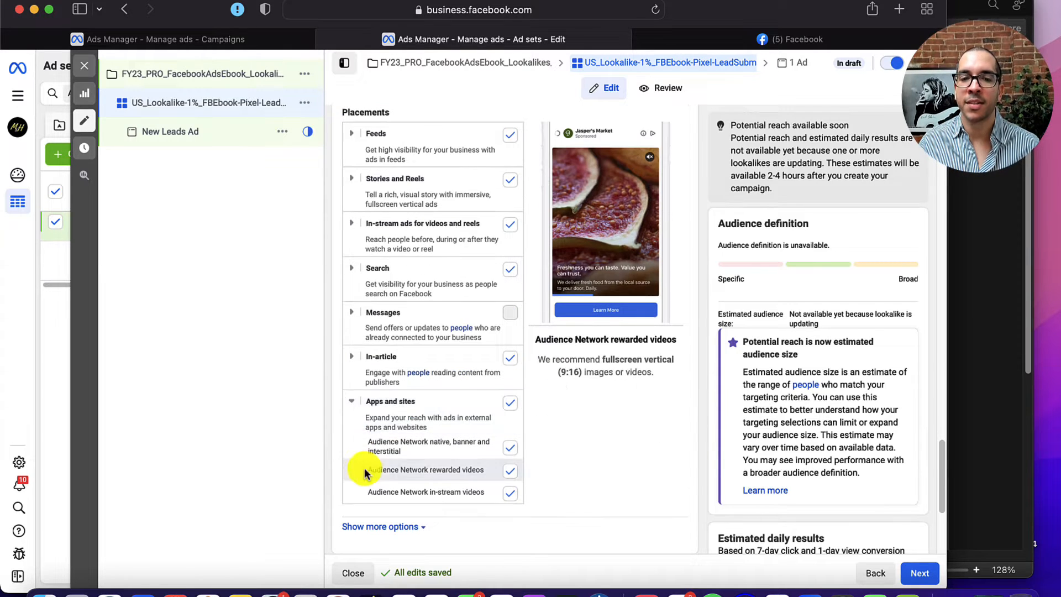
click(508, 411)
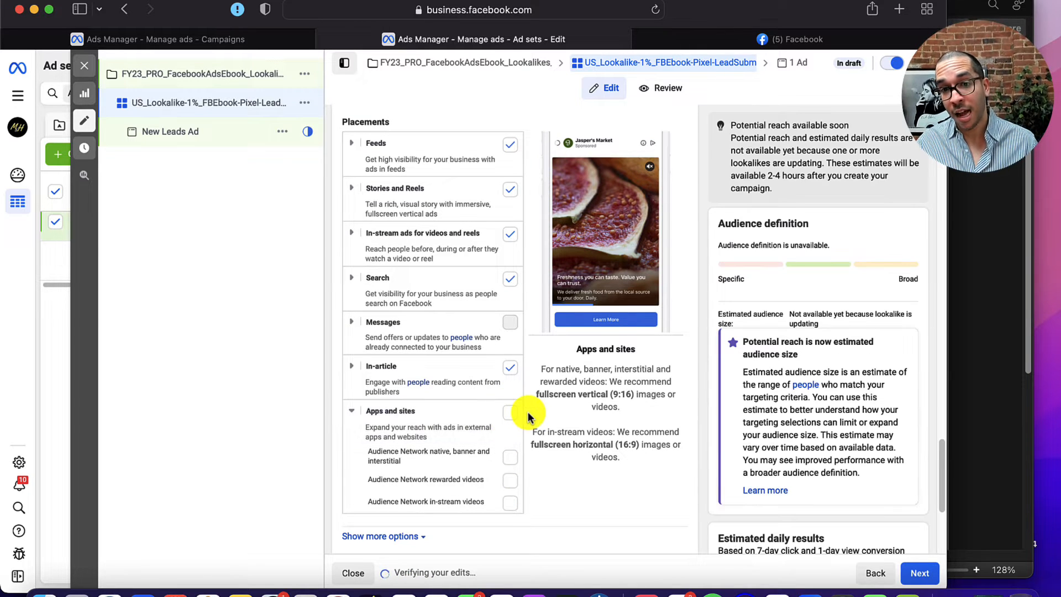
Expand the Feeds placement group and examine its individual placements, including Facebook right column
scroll(449, 210, up, 3)
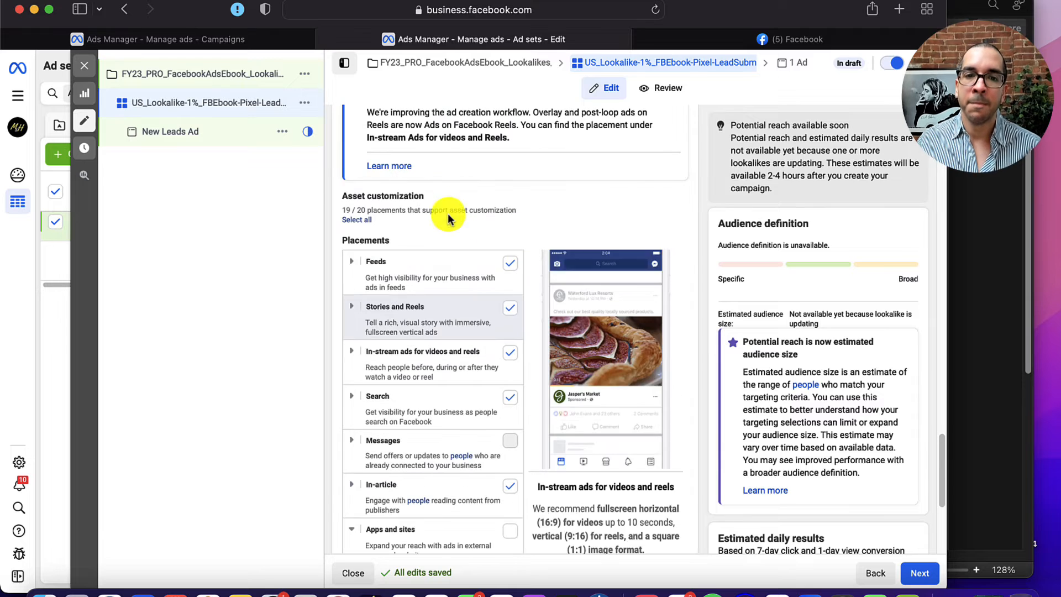
click(347, 261)
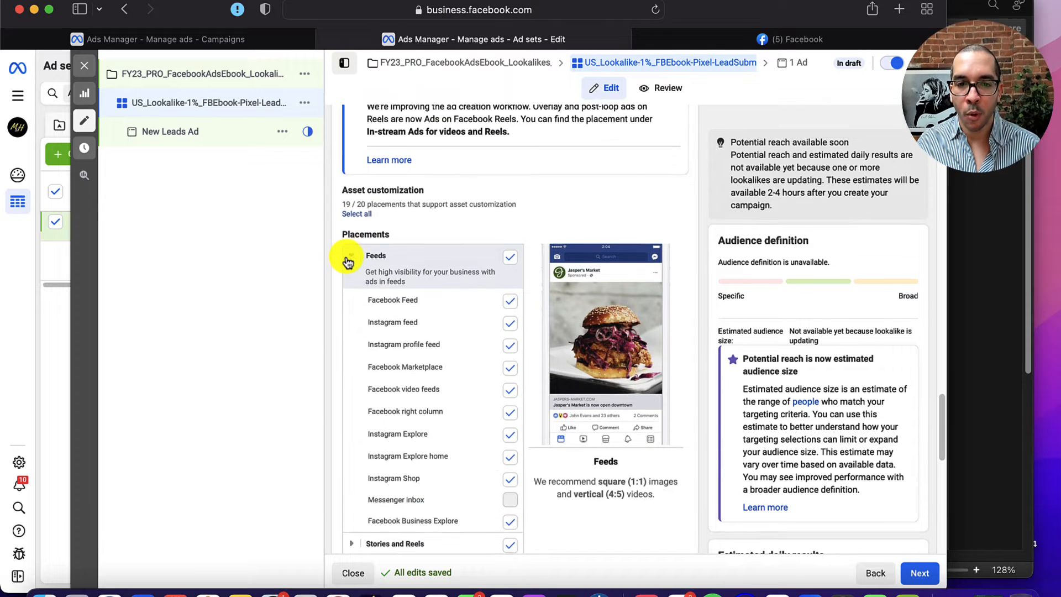
scroll(348, 262, down, 2)
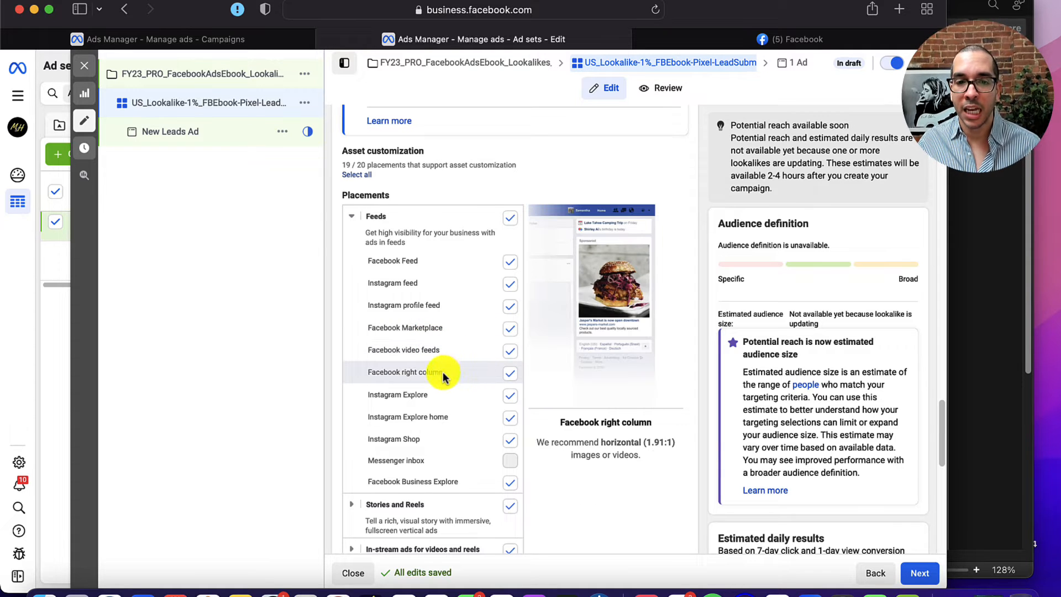
Exclude the Facebook right column placement from the ad set's Feeds placements
click(510, 376)
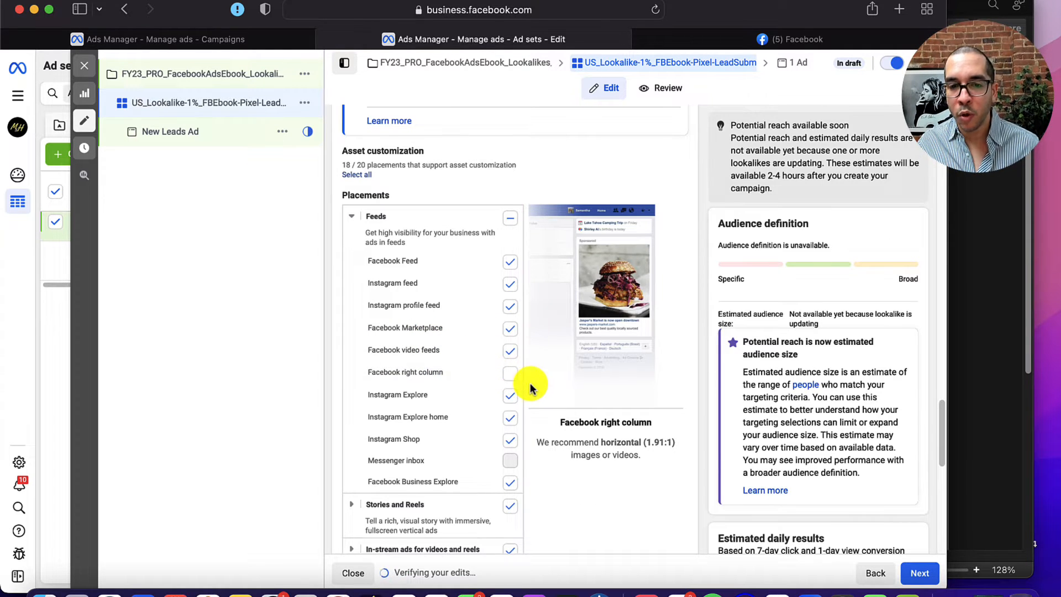
scroll(524, 380, down, 2)
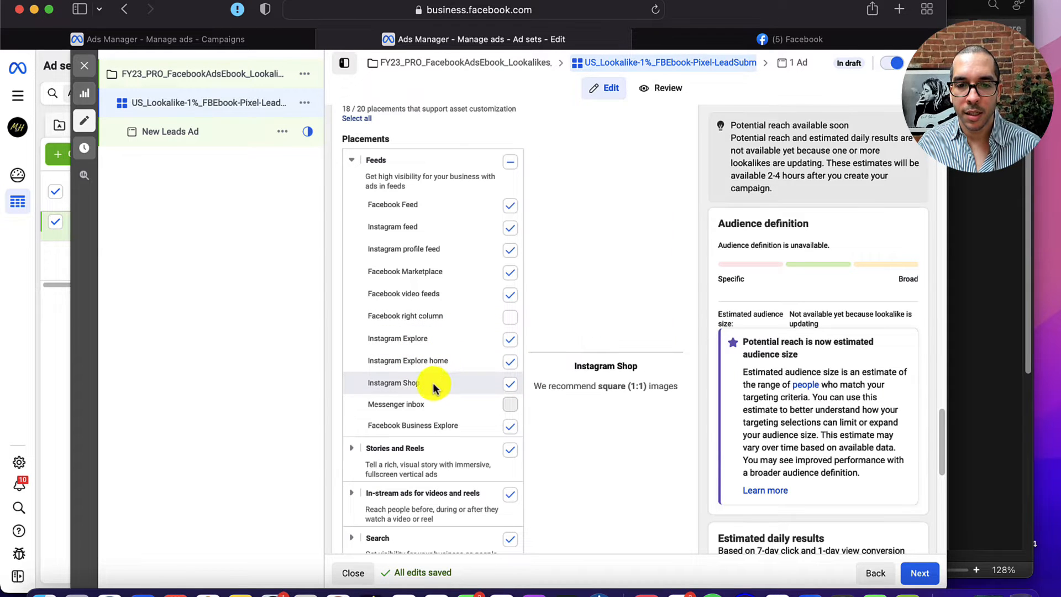
click(510, 425)
scroll(522, 424, down, 1)
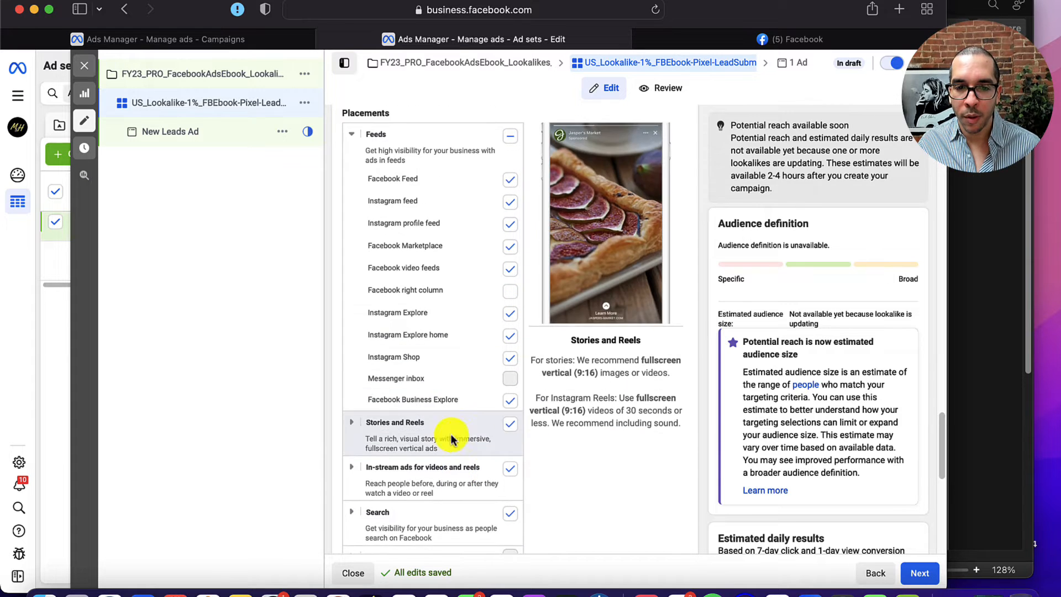
Expand the Stories and Reels and the In-stream ads for videos and reels groups and review the selected placements
click(347, 418)
scroll(350, 416, down, 3)
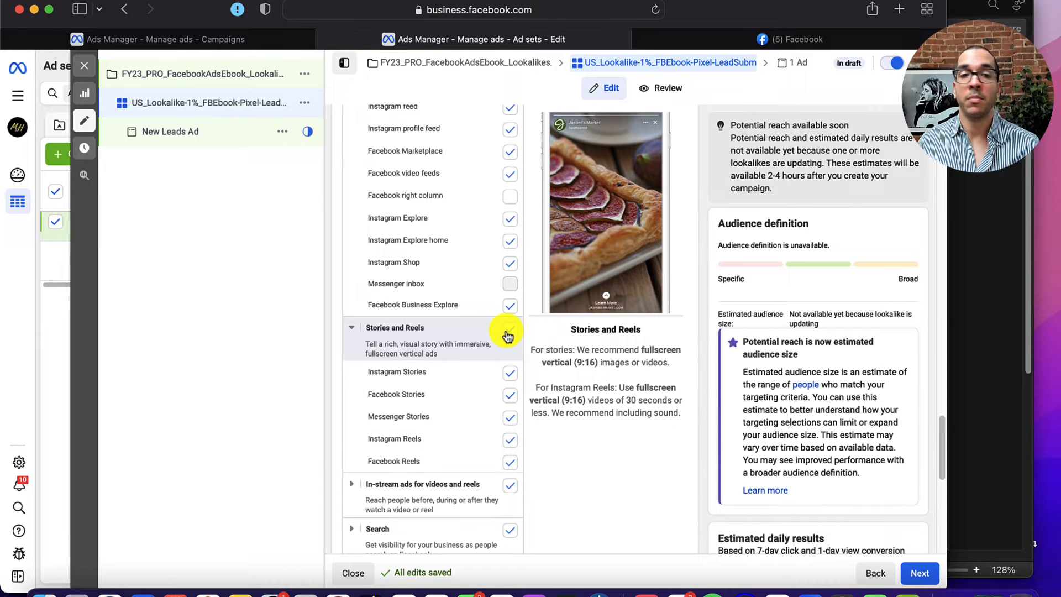
scroll(498, 379, down, 3)
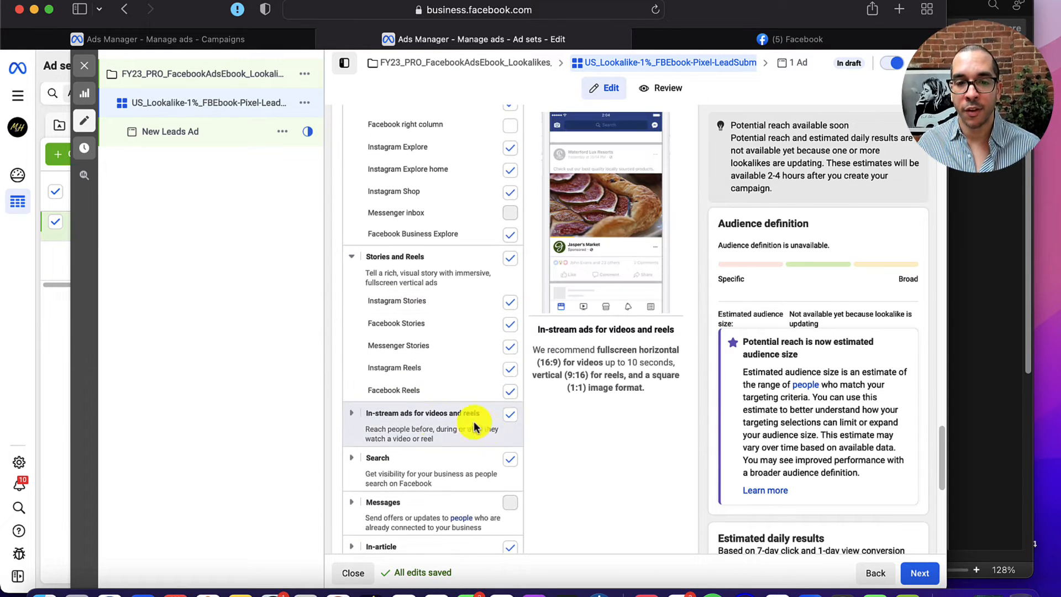
click(352, 413)
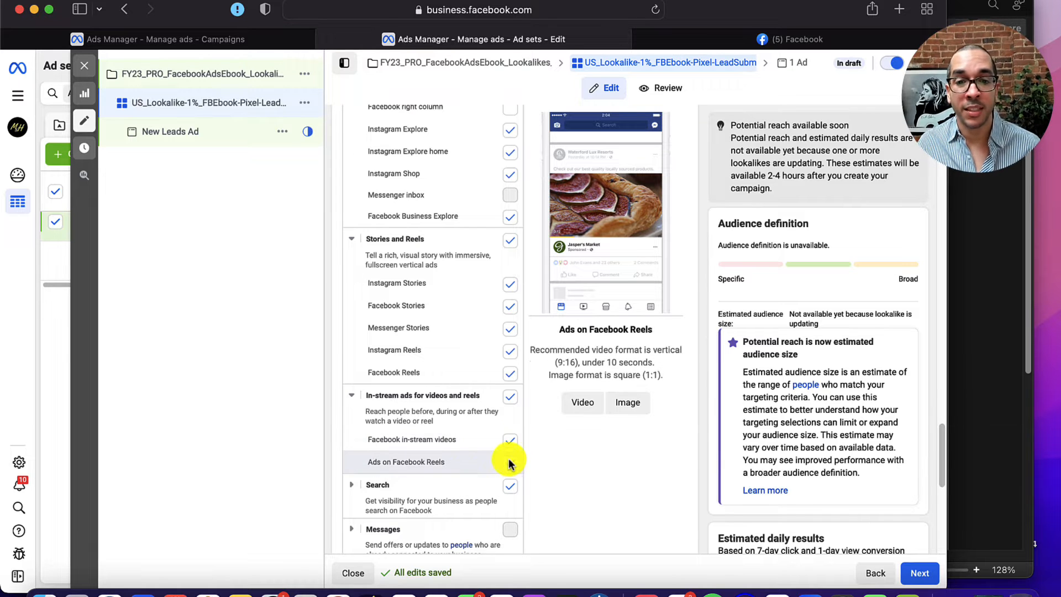
scroll(510, 449, down, 1)
scroll(480, 420, down, 5)
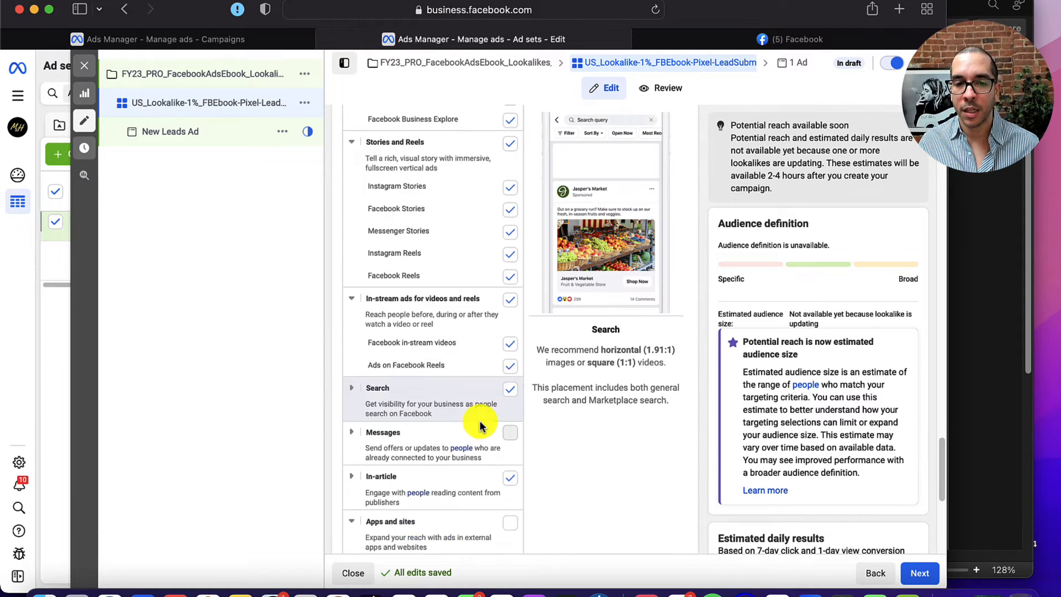
scroll(495, 385, up, 6)
scroll(495, 385, up, 10)
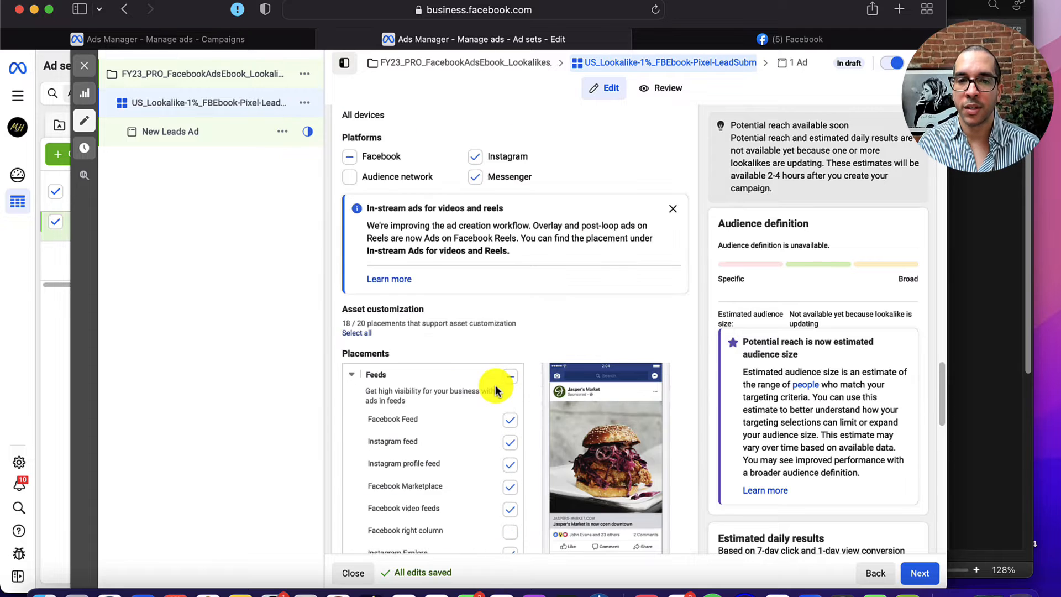
scroll(492, 383, down, 3)
scroll(533, 249, down, 1)
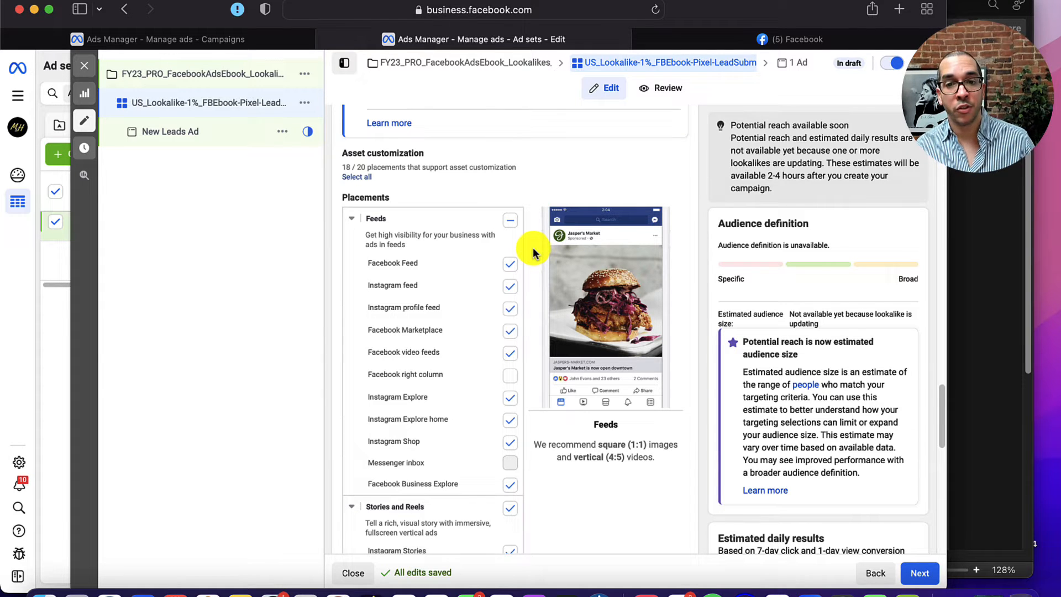
scroll(532, 247, down, 1)
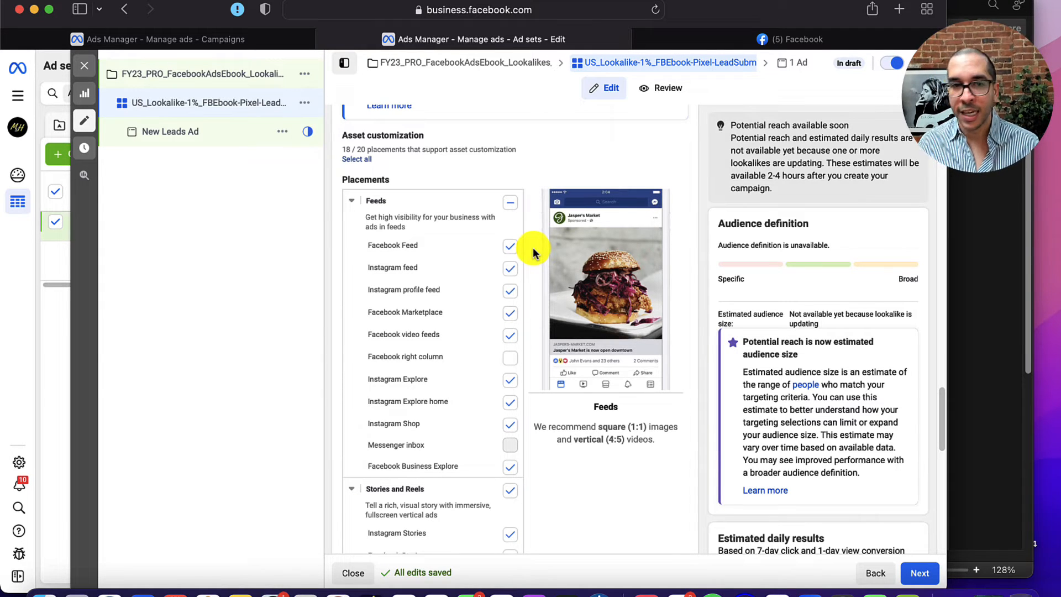
Switch to the existing FY22_PRO_FacebookAdsEbook_Lookalikes_Conversions campaign and break down its results by delivery placement
click(257, 36)
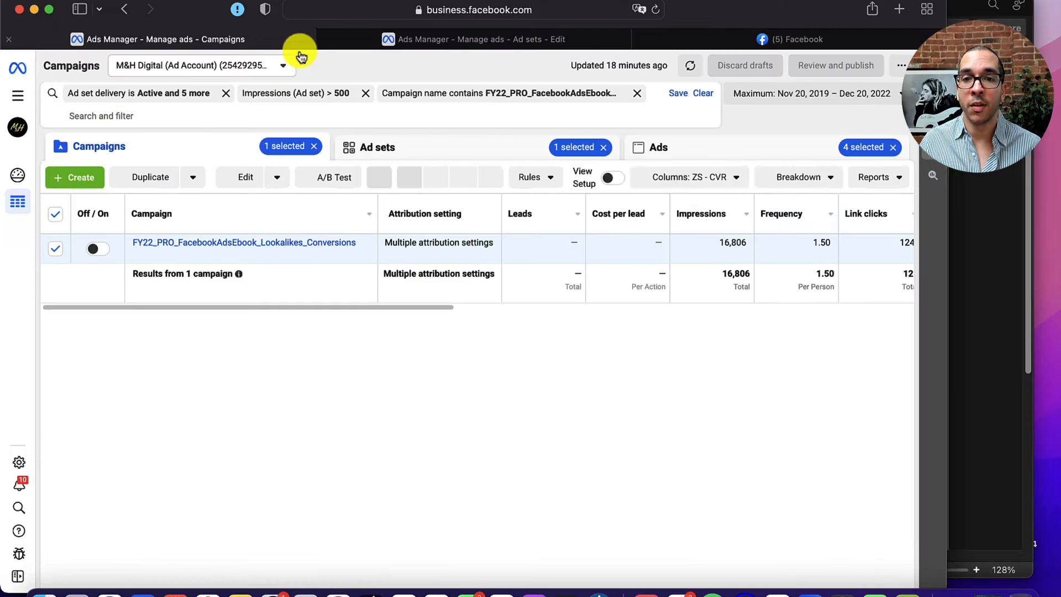
click(808, 177)
click(769, 177)
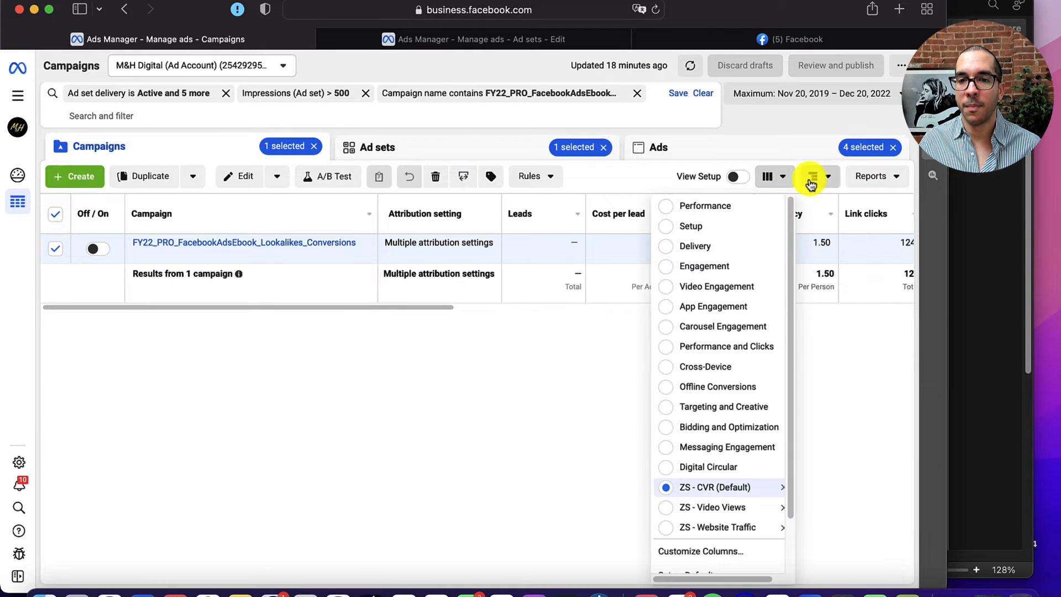
click(810, 183)
mouse_move(825, 228)
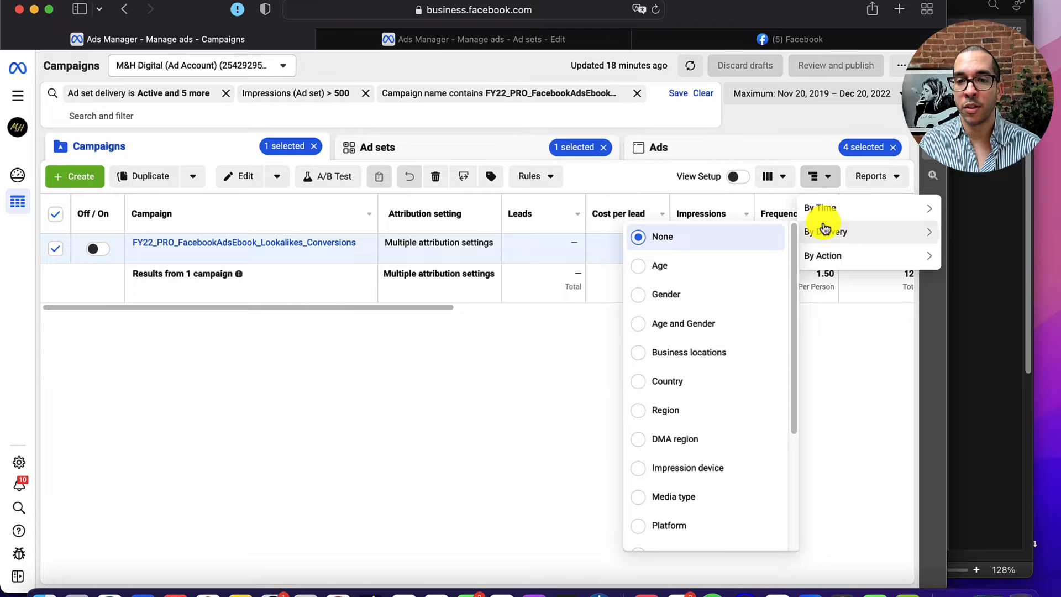
scroll(717, 370, down, 3)
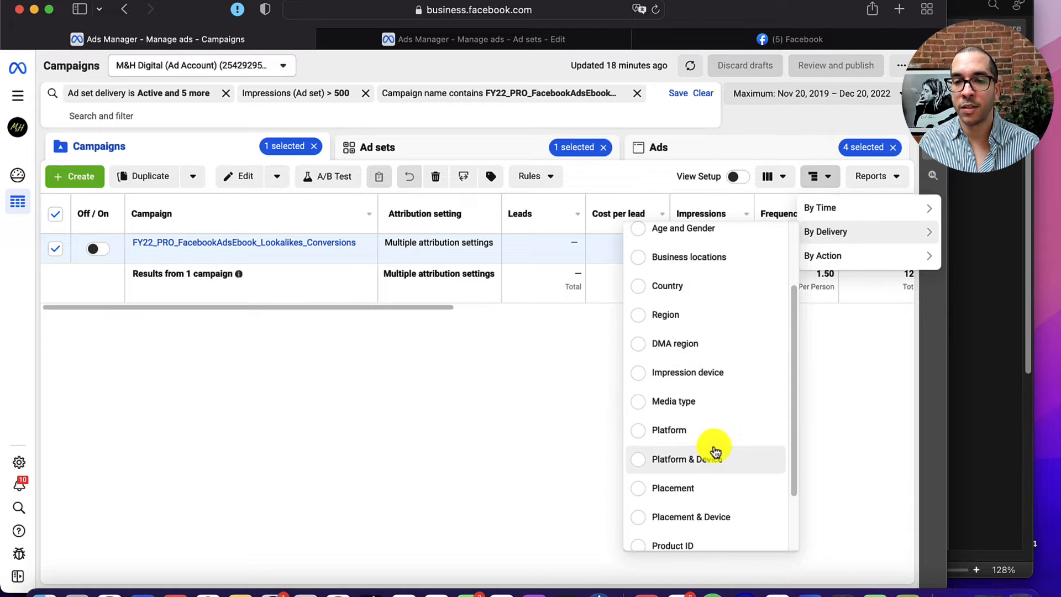
click(671, 487)
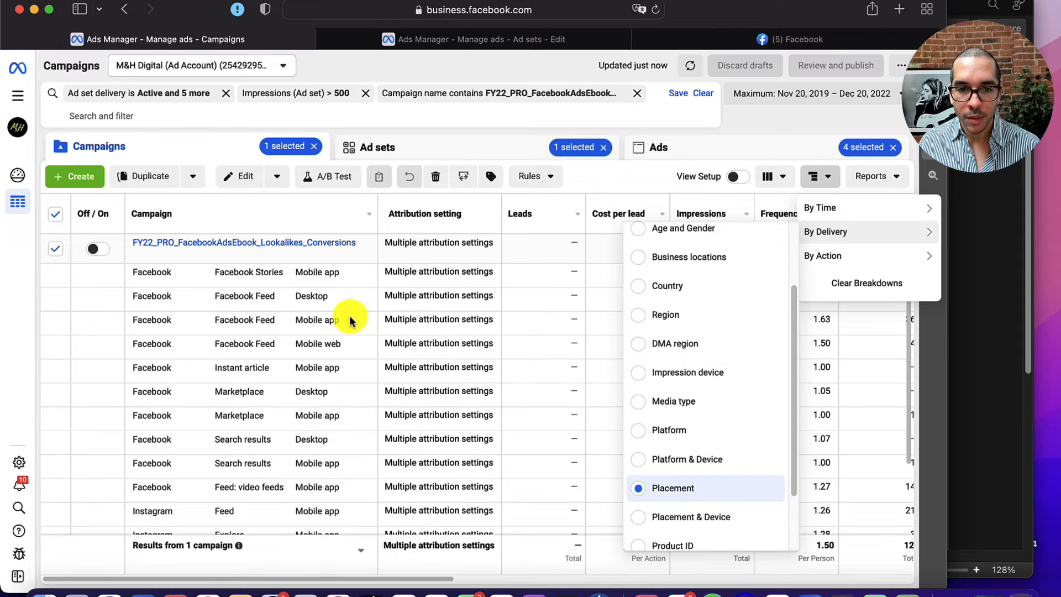
Examine the frequency, link clicks, CTR, CPM and CPC of each placement in the campaign results
right_click(433, 576)
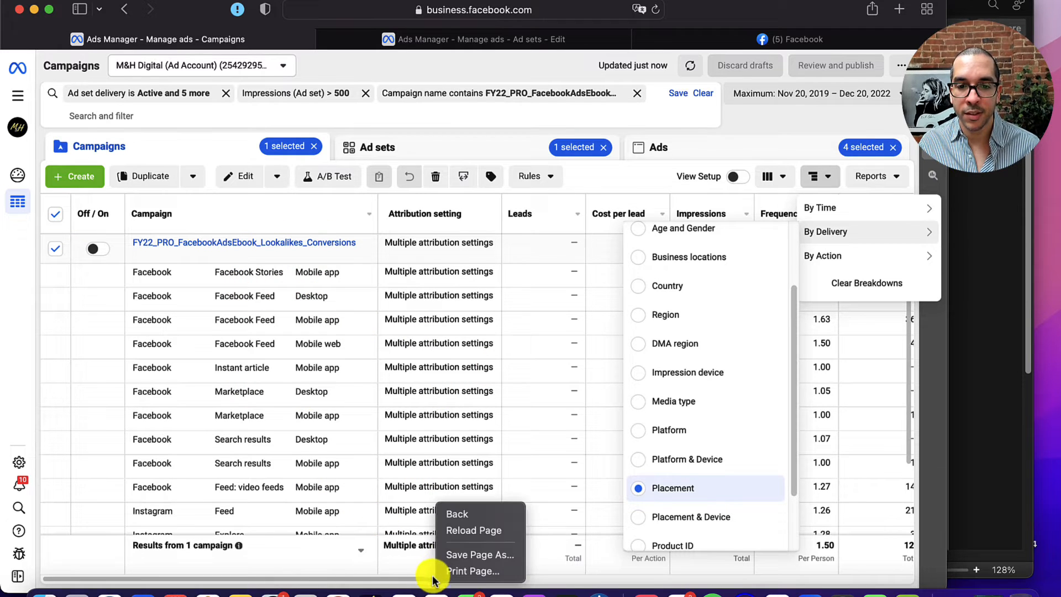
click(410, 581)
drag(411, 581, 539, 564)
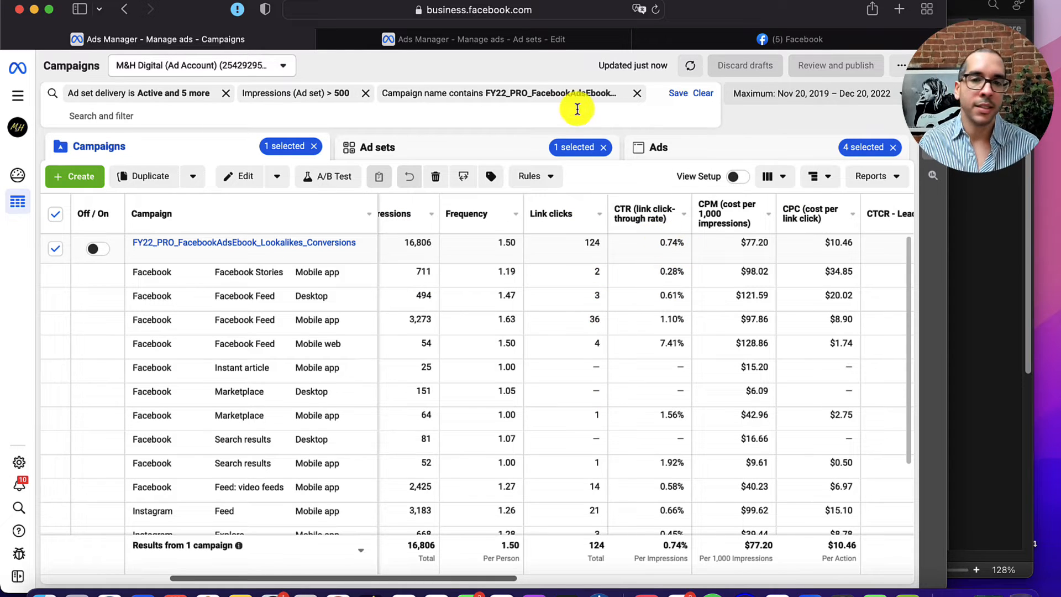
Clear the placement breakdown and return to the draft lookalike ad set being edited
click(818, 176)
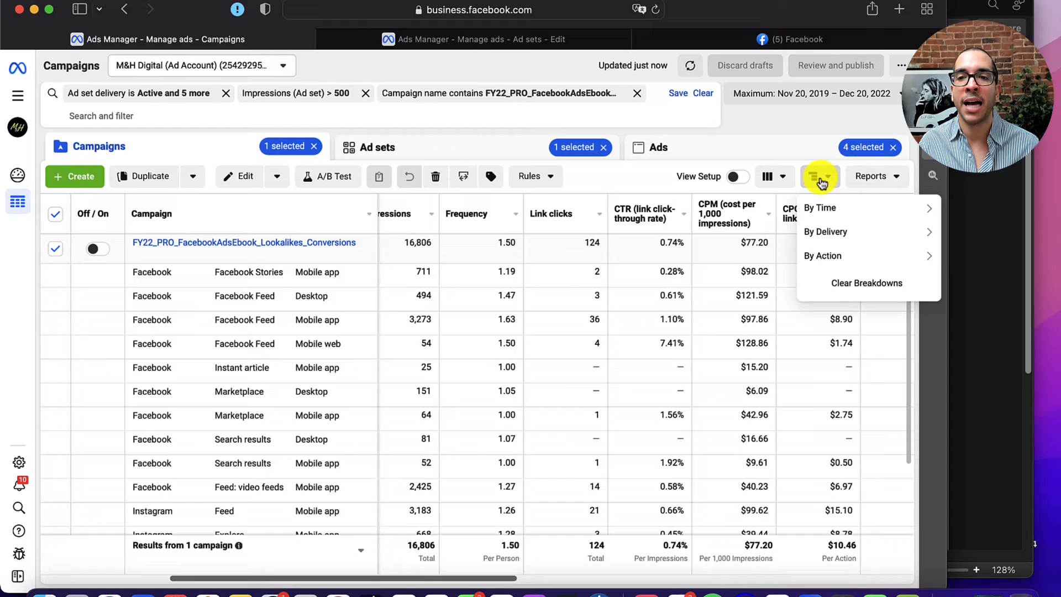
click(829, 284)
click(496, 38)
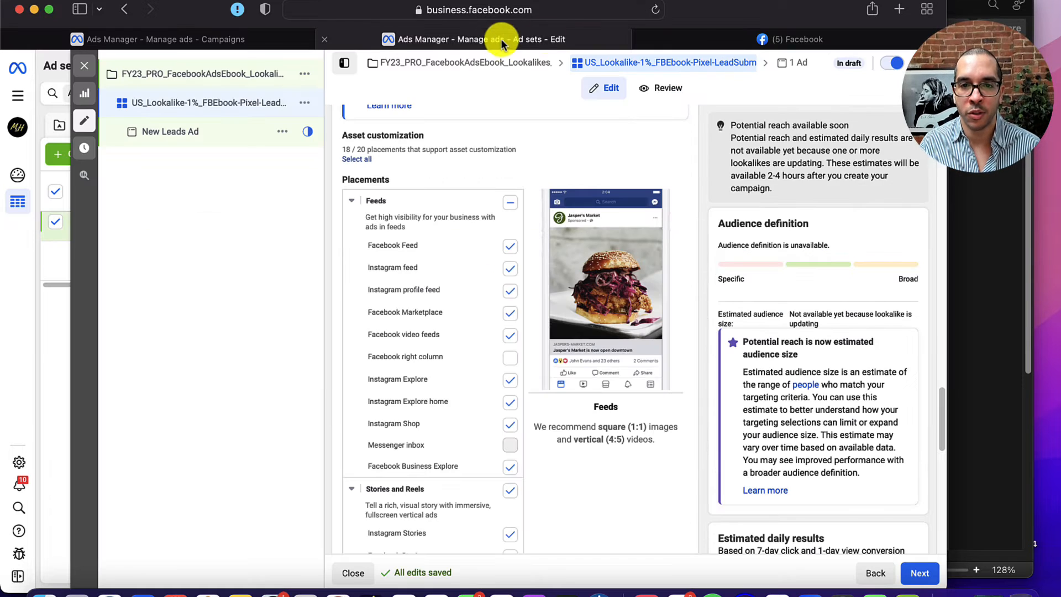
Widen the browser window and dismiss the In-stream ads for videos and reels notice in the Placements section
double_click(759, 10)
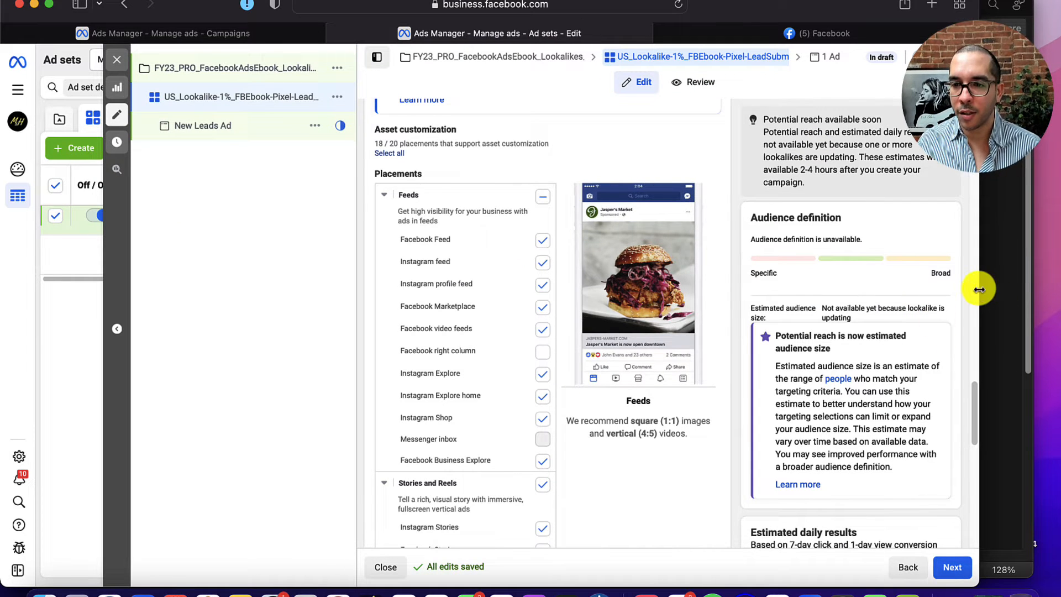
scroll(978, 290, up, 5)
drag(979, 286, 1057, 287)
scroll(742, 345, down, 2)
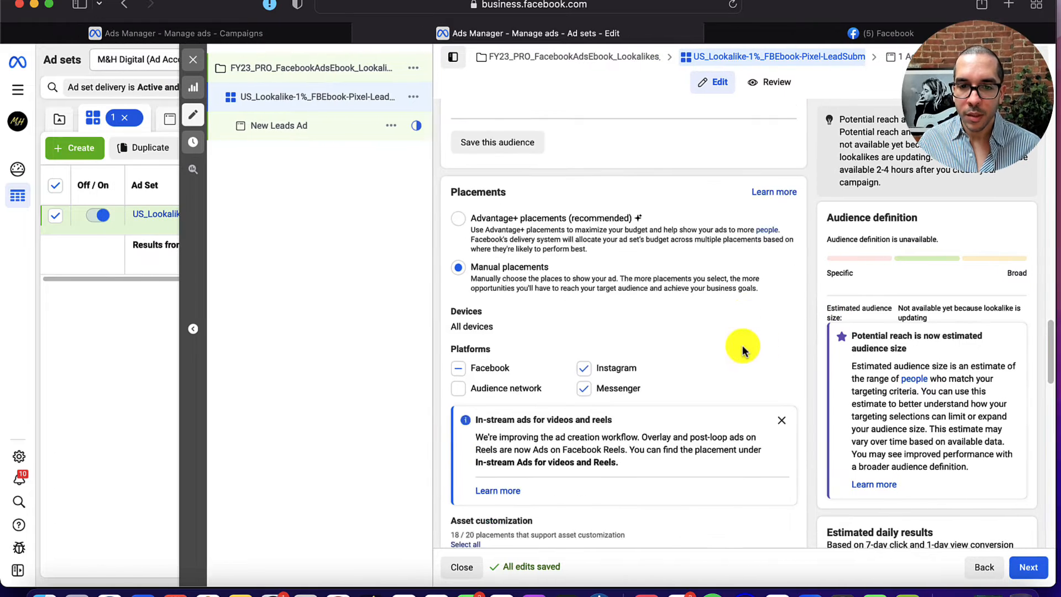
scroll(742, 346, down, 4)
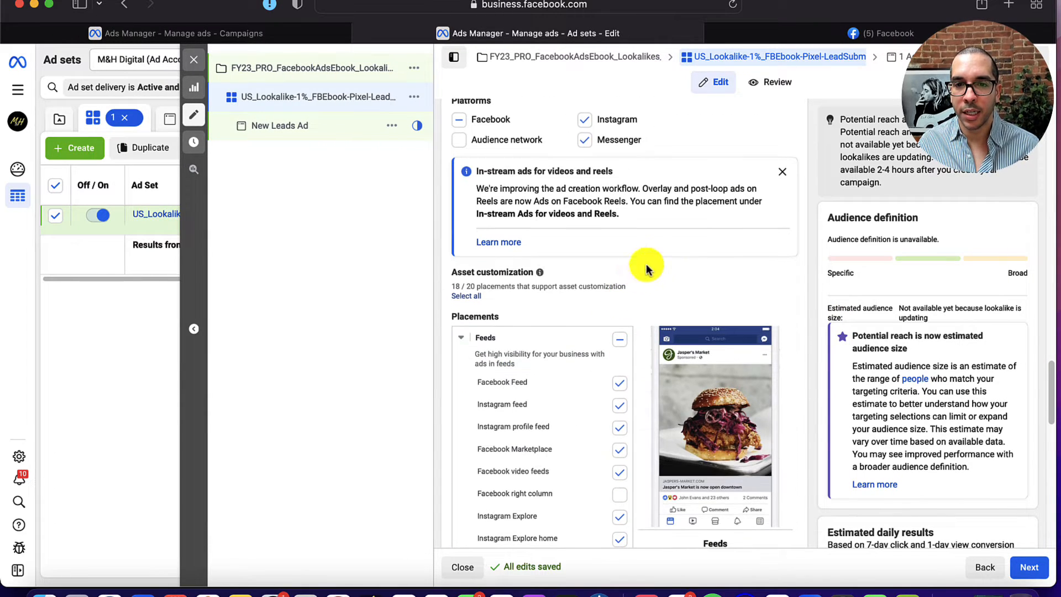
click(782, 173)
Show the additional placement options and review the mobile device, Wi-Fi, skippable ads and brand safety settings
scroll(652, 284, down, 9)
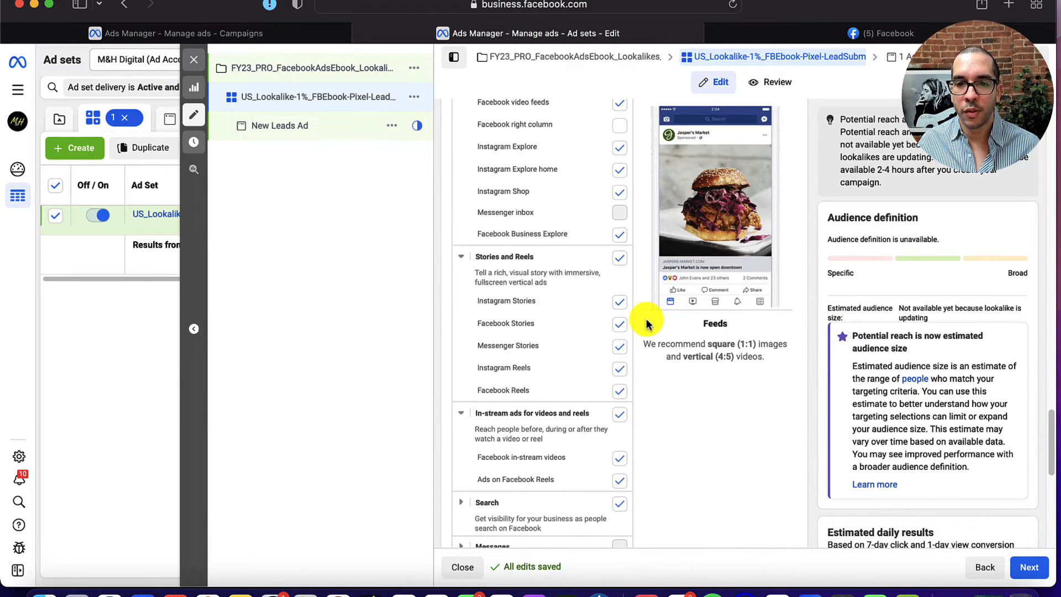
scroll(647, 355, down, 3)
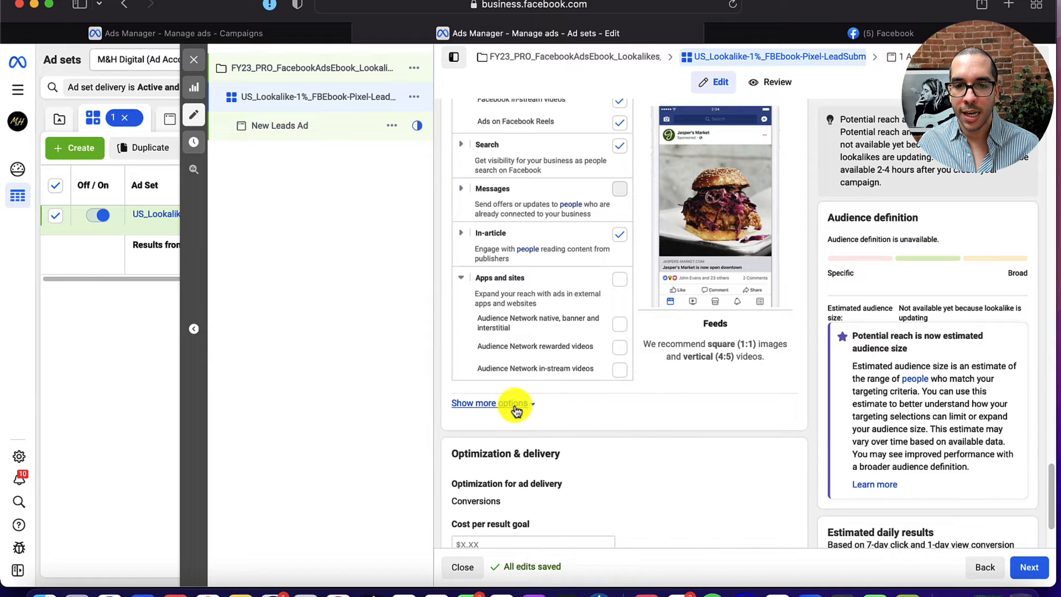
click(517, 407)
scroll(646, 433, down, 2)
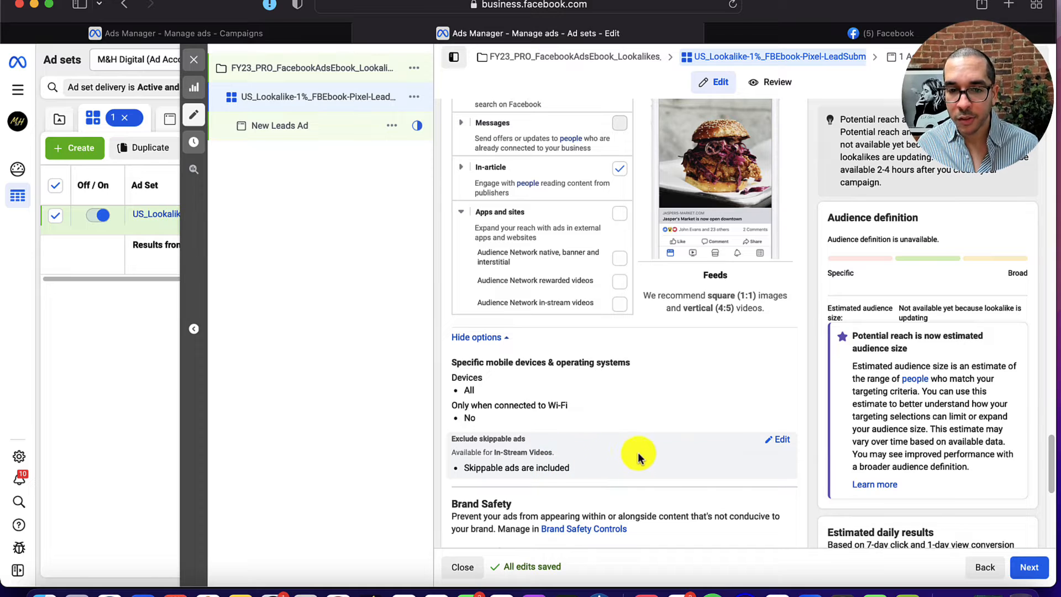
scroll(532, 393, down, 2)
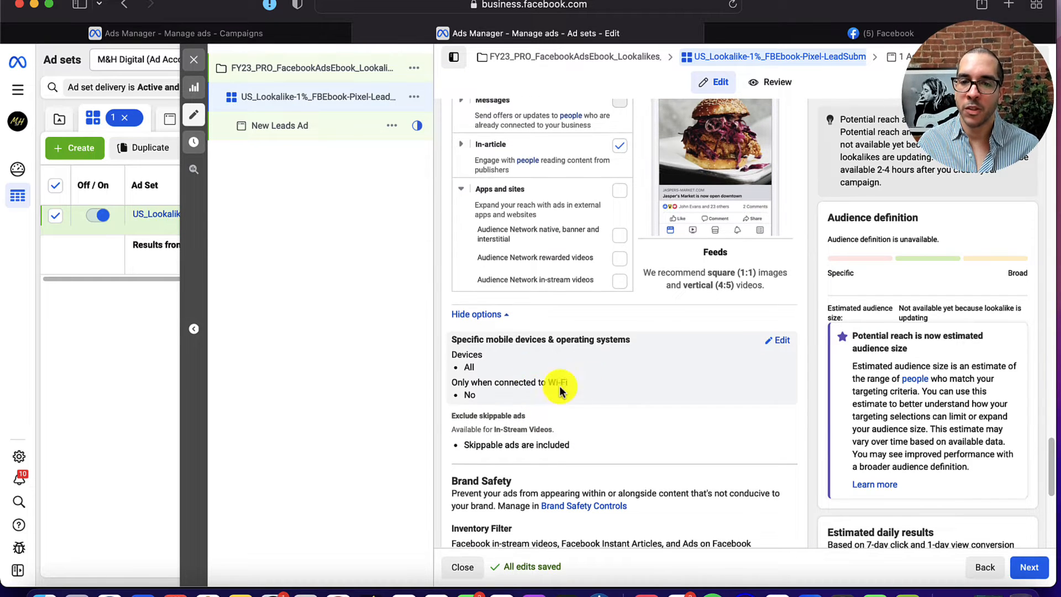
scroll(550, 362, down, 3)
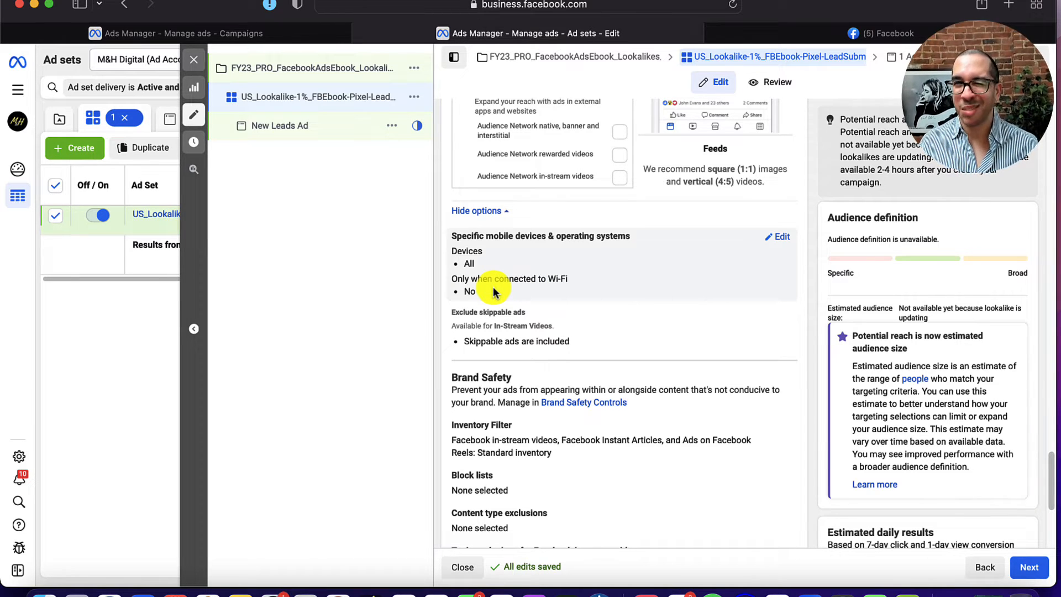
scroll(494, 291, down, 3)
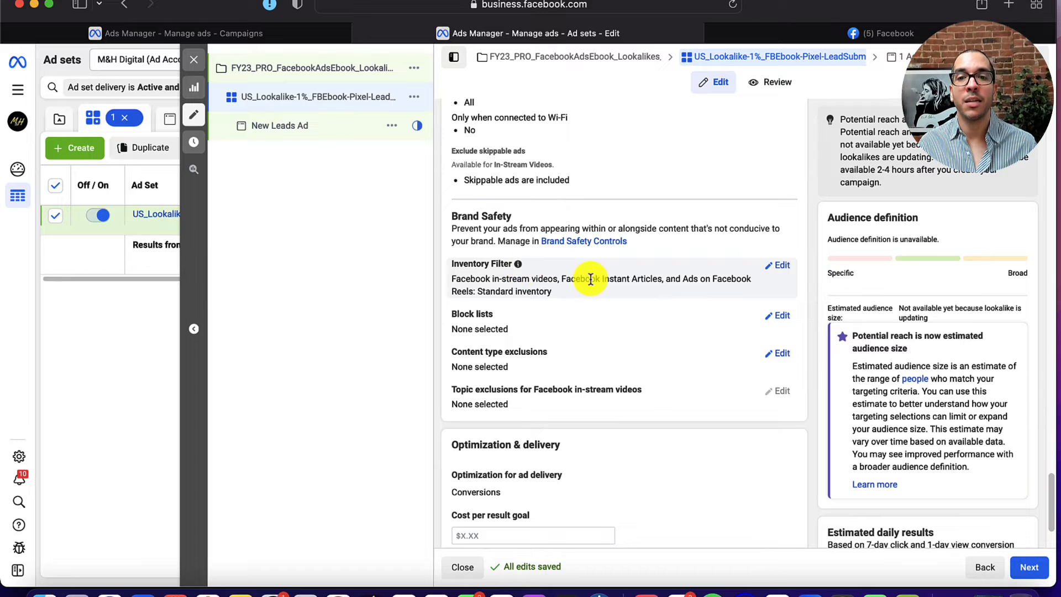
Open the brand safety Inventory Filter, review the full, standard and limited inventory choices, and collapse them
click(783, 268)
scroll(627, 325, down, 2)
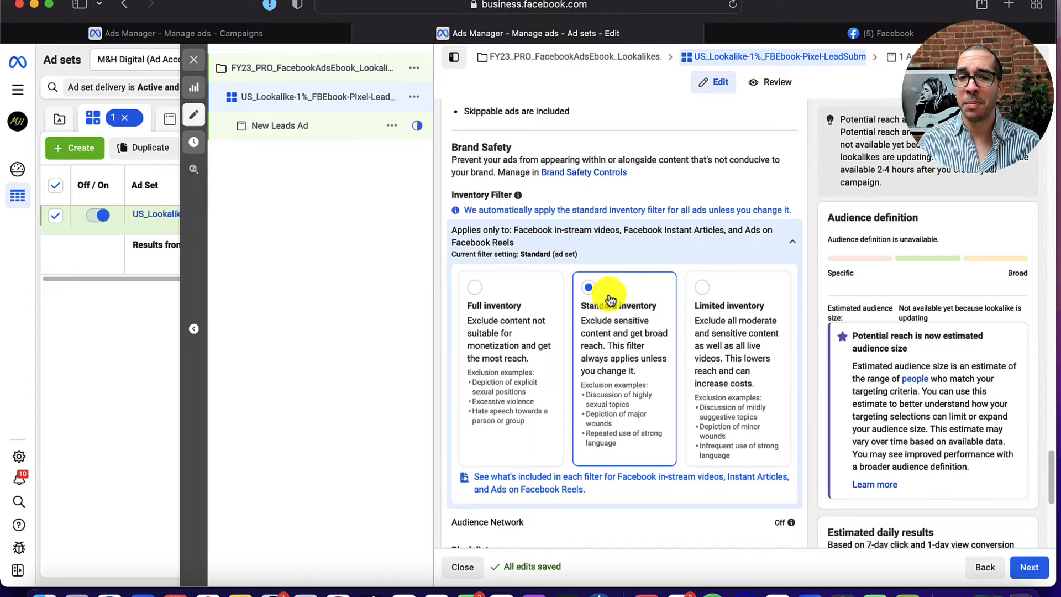
click(789, 243)
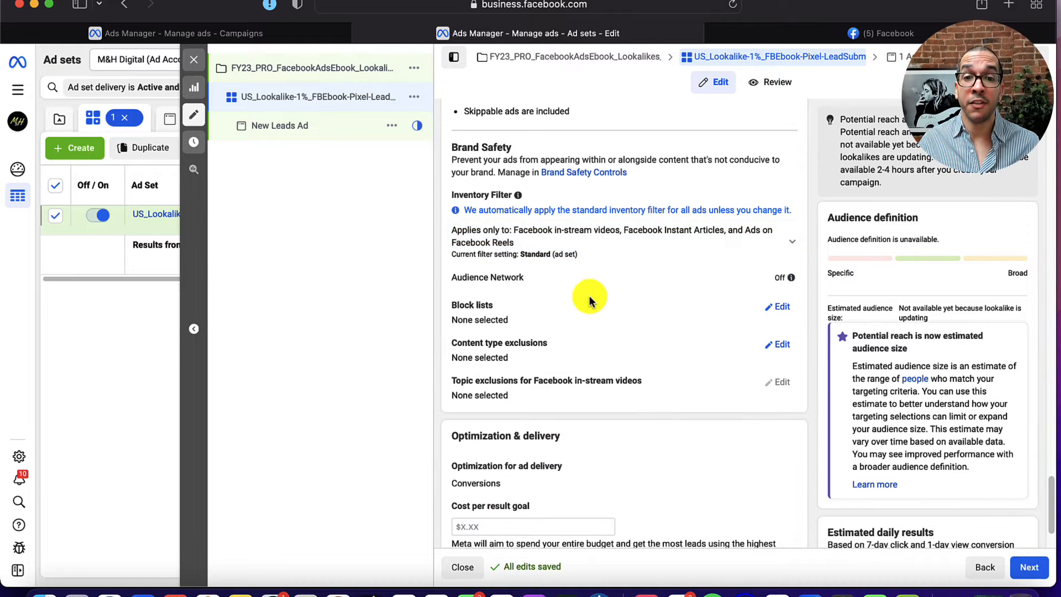
Open the ad set's Optimization for ad delivery setting for editing and review its available choices
scroll(588, 298, up, 3)
scroll(585, 295, up, 10)
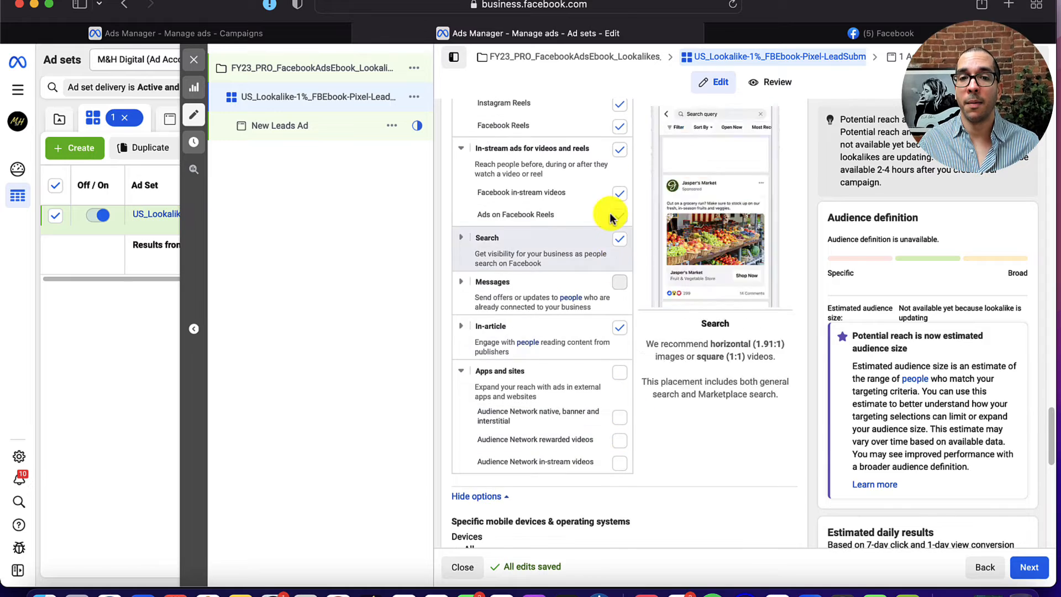
scroll(633, 366, down, 8)
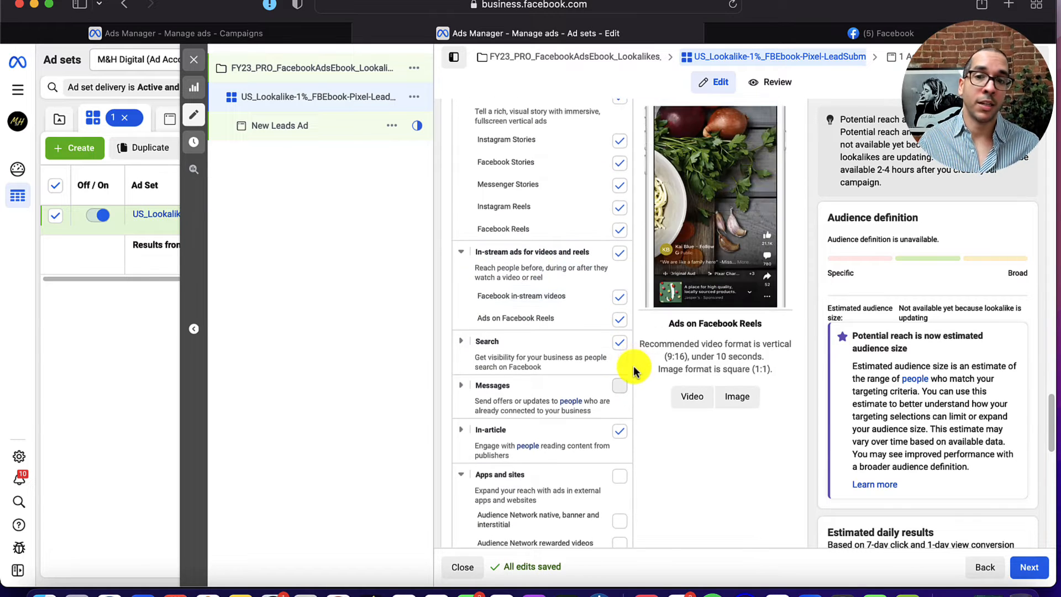
scroll(633, 370, down, 4)
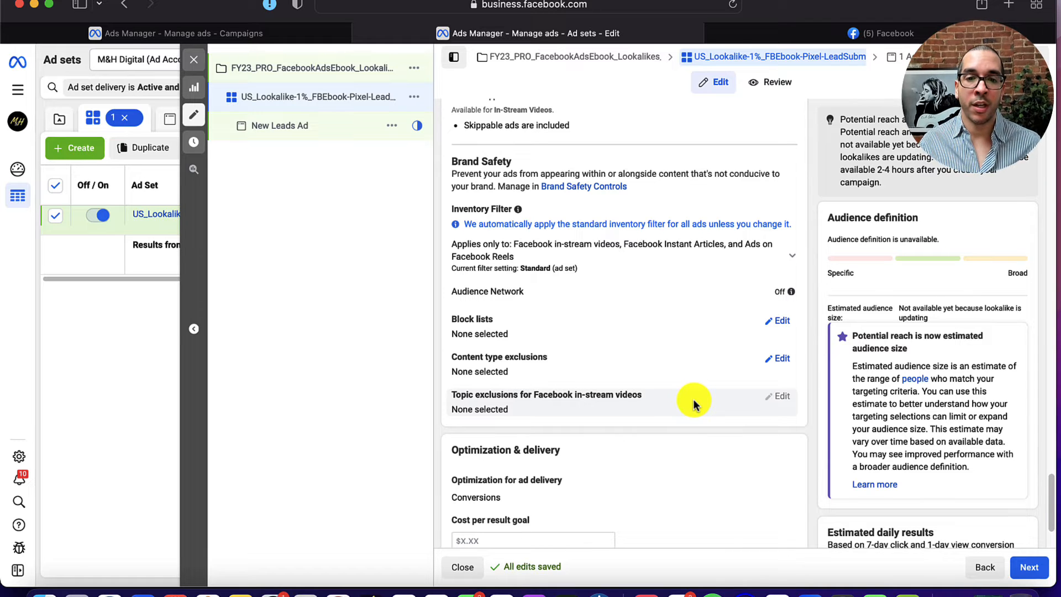
scroll(660, 388, down, 3)
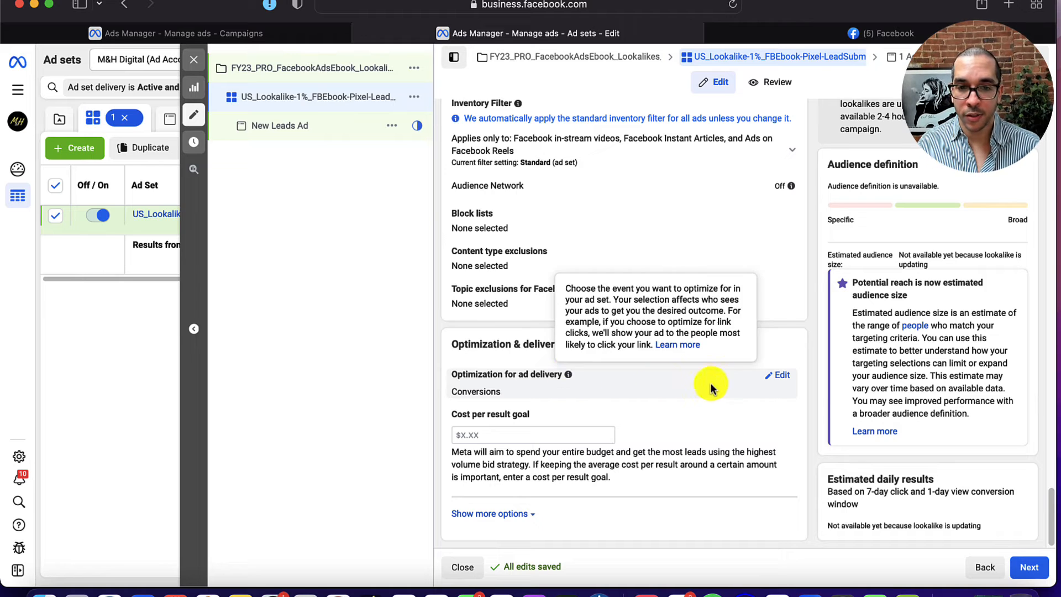
click(785, 376)
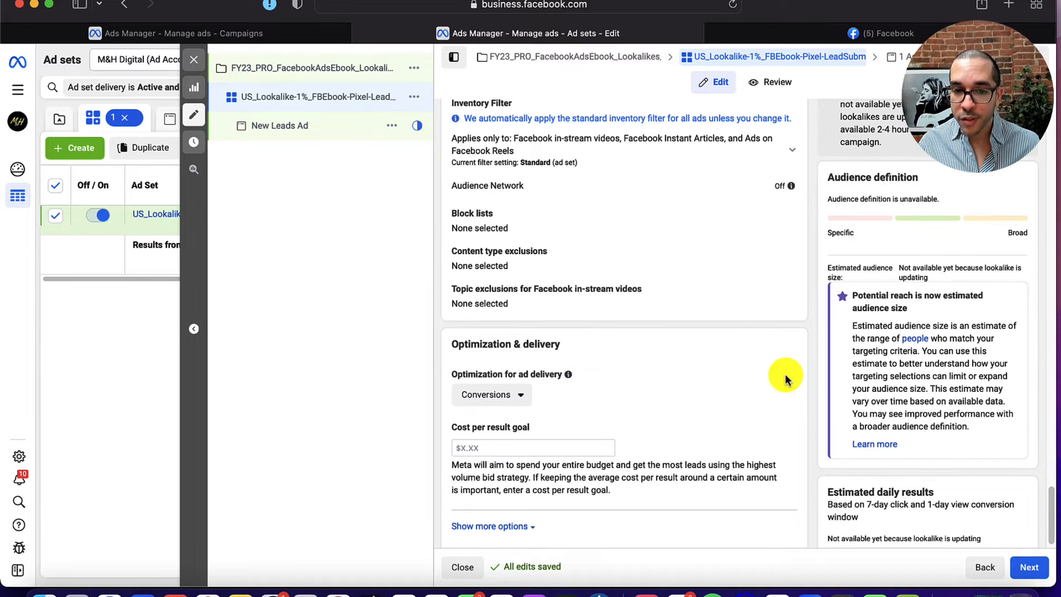
click(497, 395)
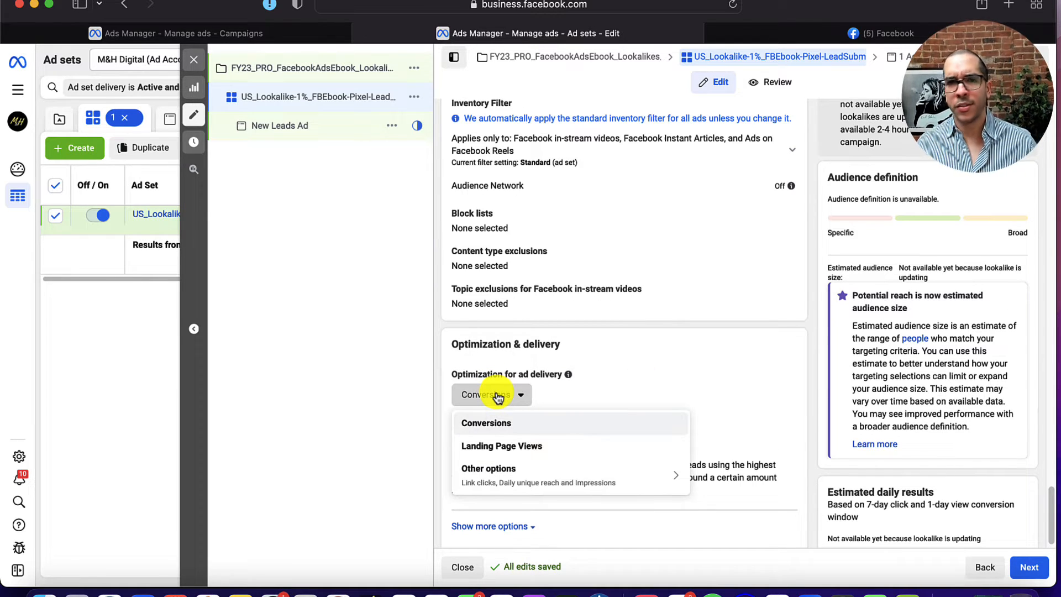
click(691, 374)
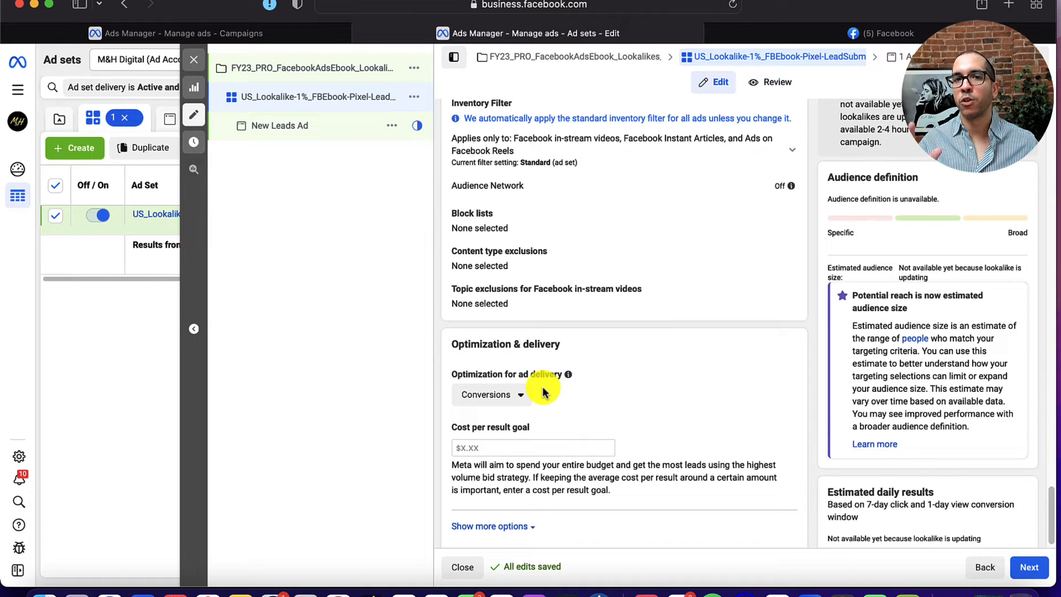
Check the ad set's Website conversion location, then review the Leads objective at the campaign level
scroll(546, 386, up, 15)
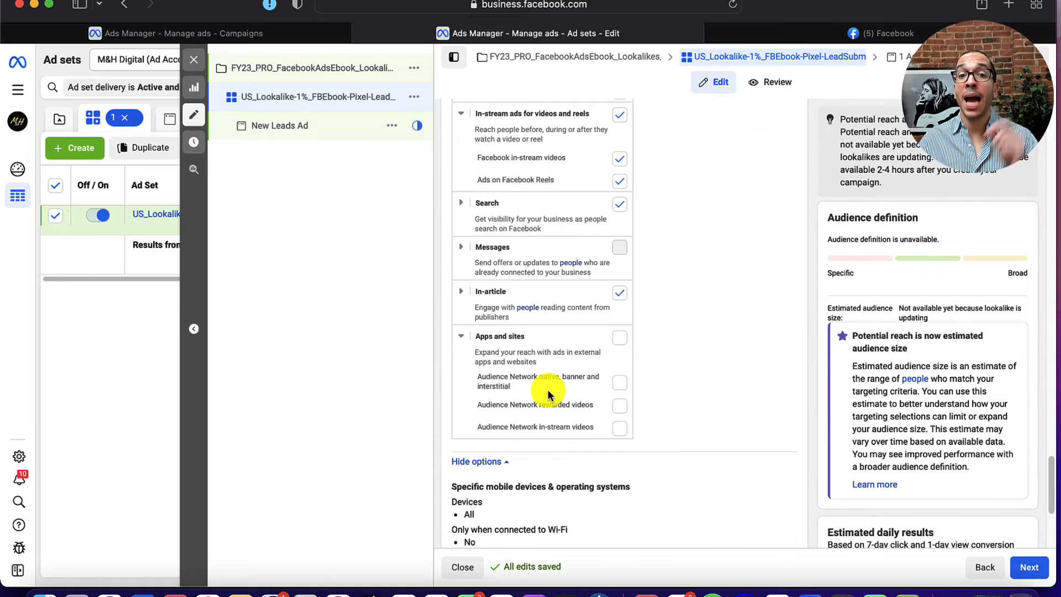
scroll(613, 362, up, 20)
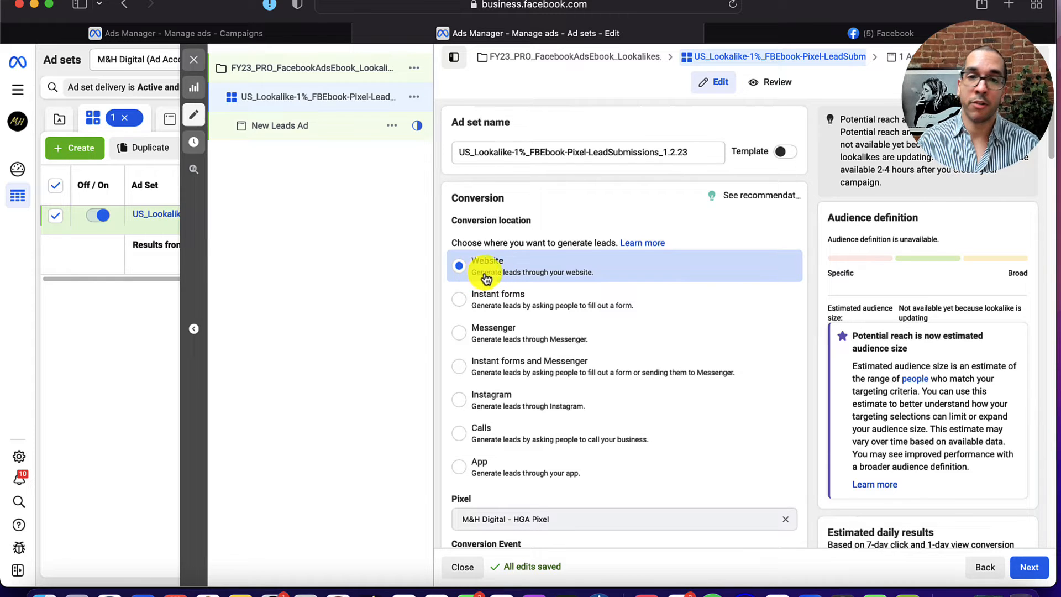
scroll(589, 223, down, 5)
scroll(604, 402, down, 10)
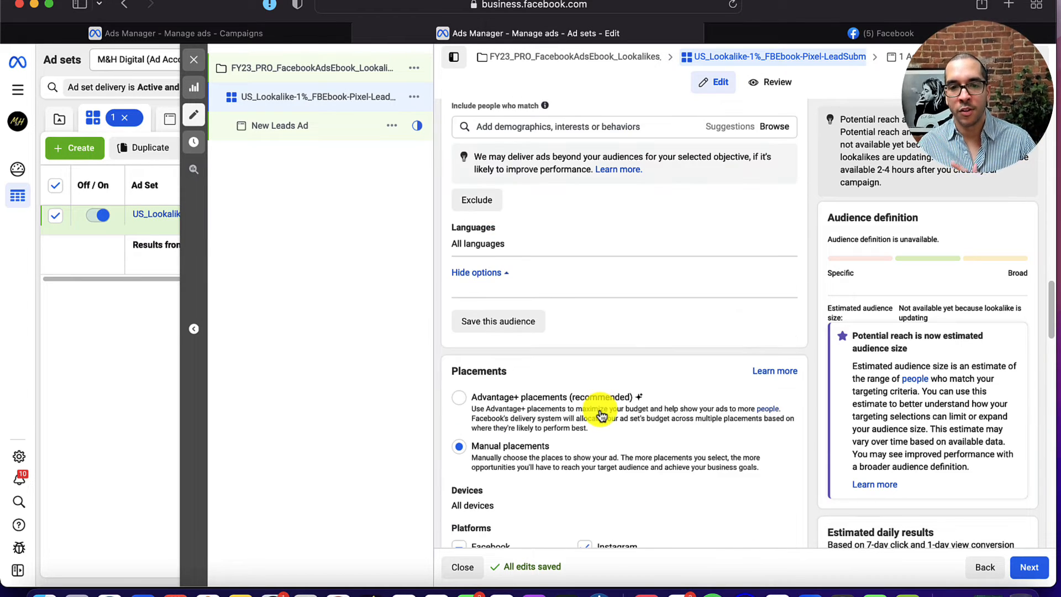
scroll(599, 407, up, 15)
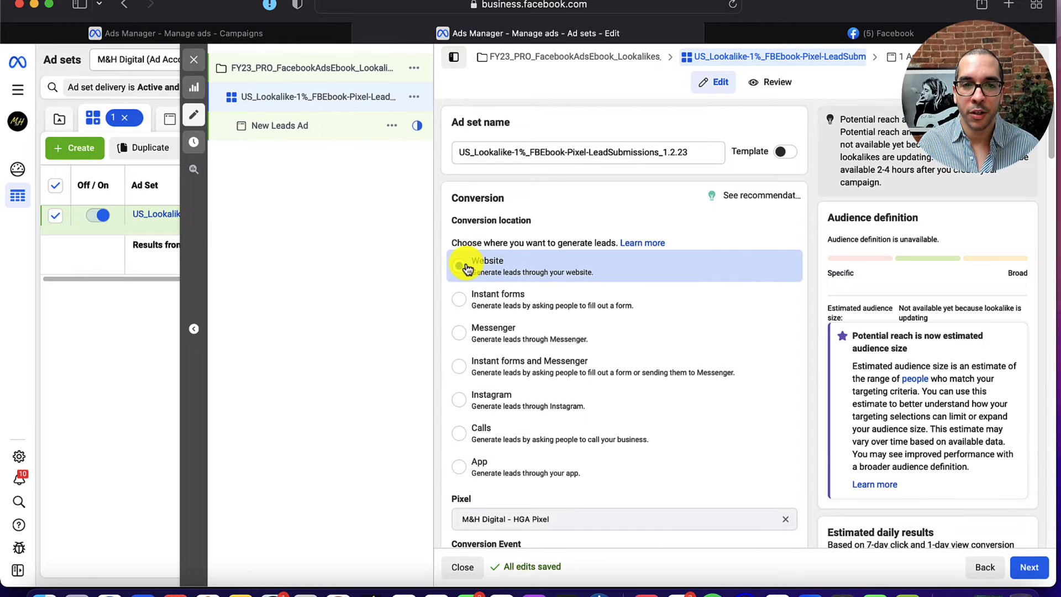
click(343, 72)
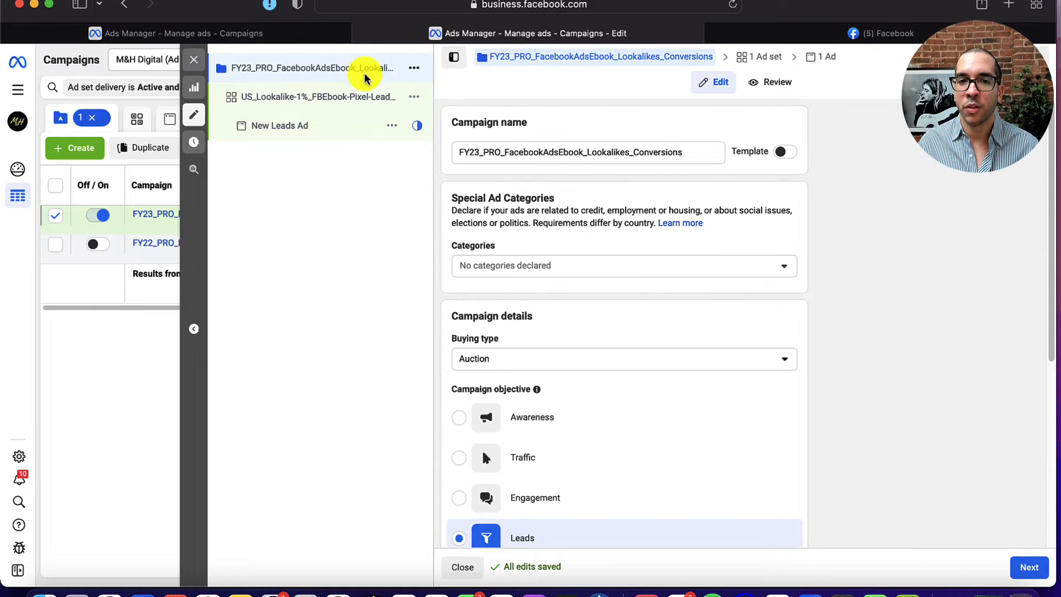
scroll(568, 339, down, 2)
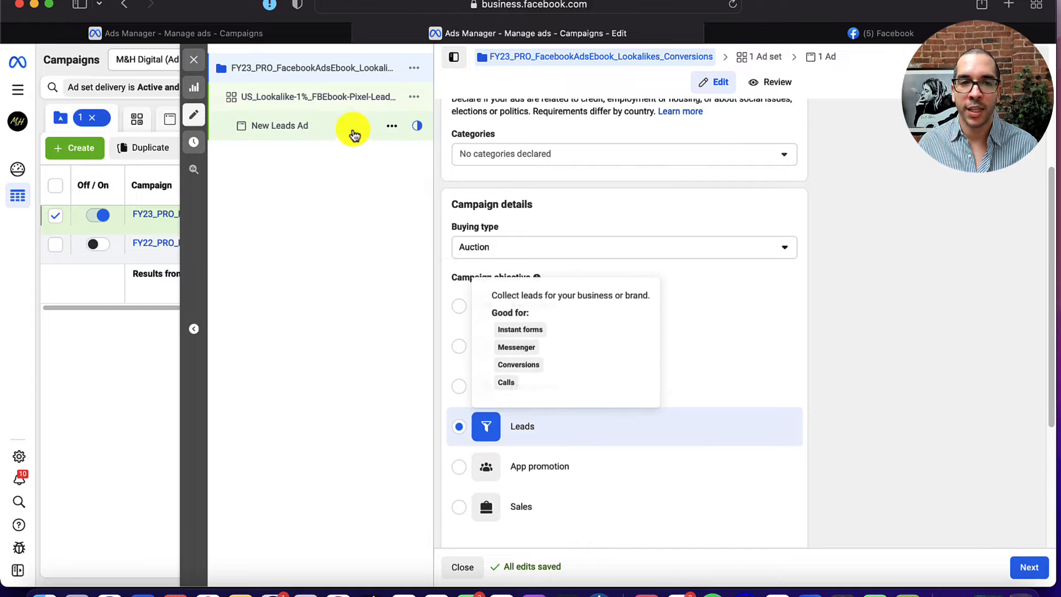
Return to the lookalike ad set, clear its conversion event to see the available events, and reselect Lead
click(350, 99)
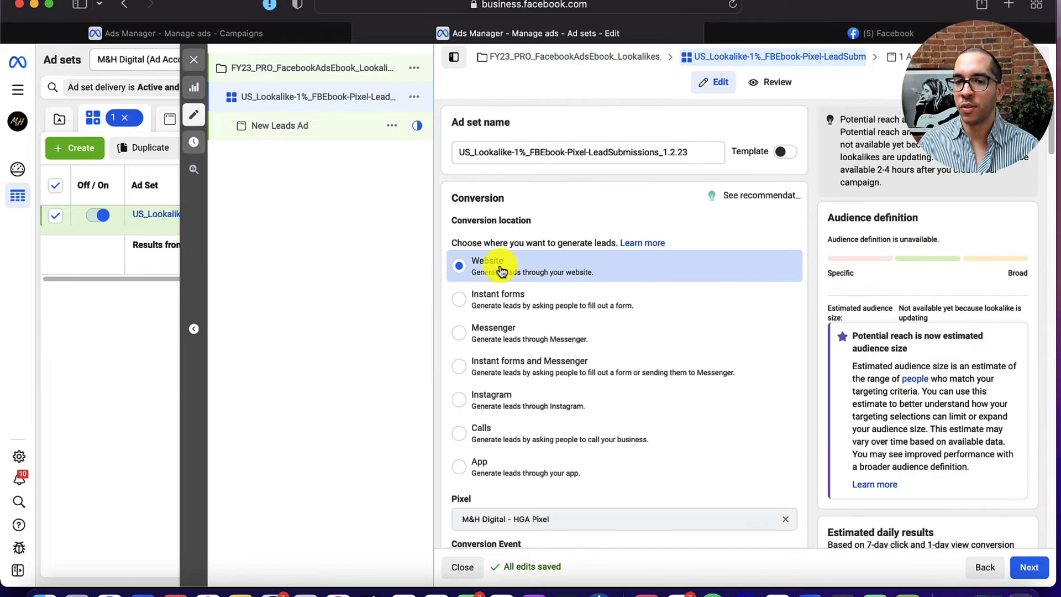
scroll(531, 309, down, 3)
scroll(575, 398, down, 1)
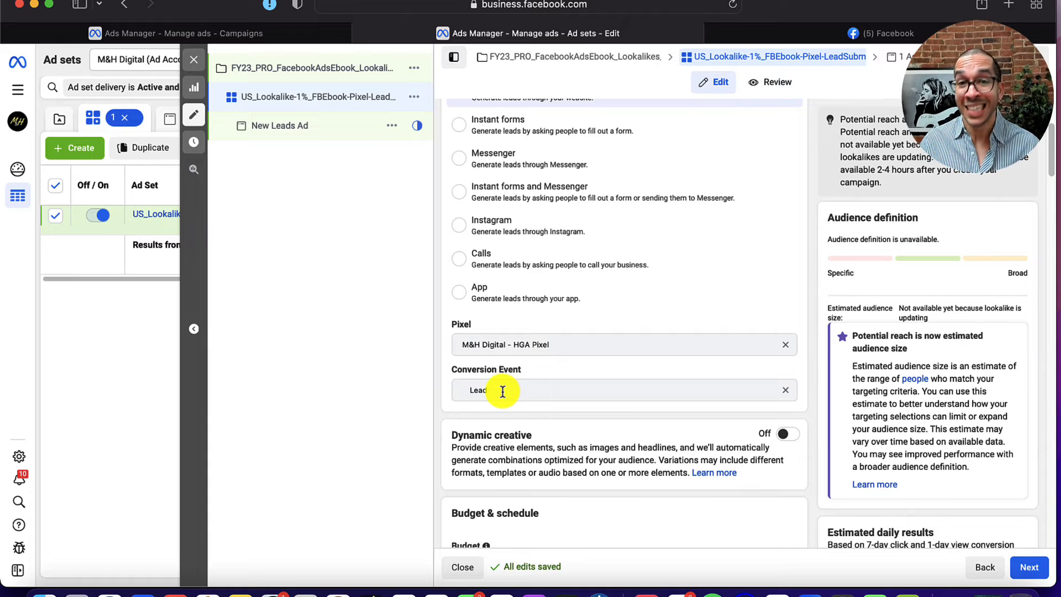
click(531, 387)
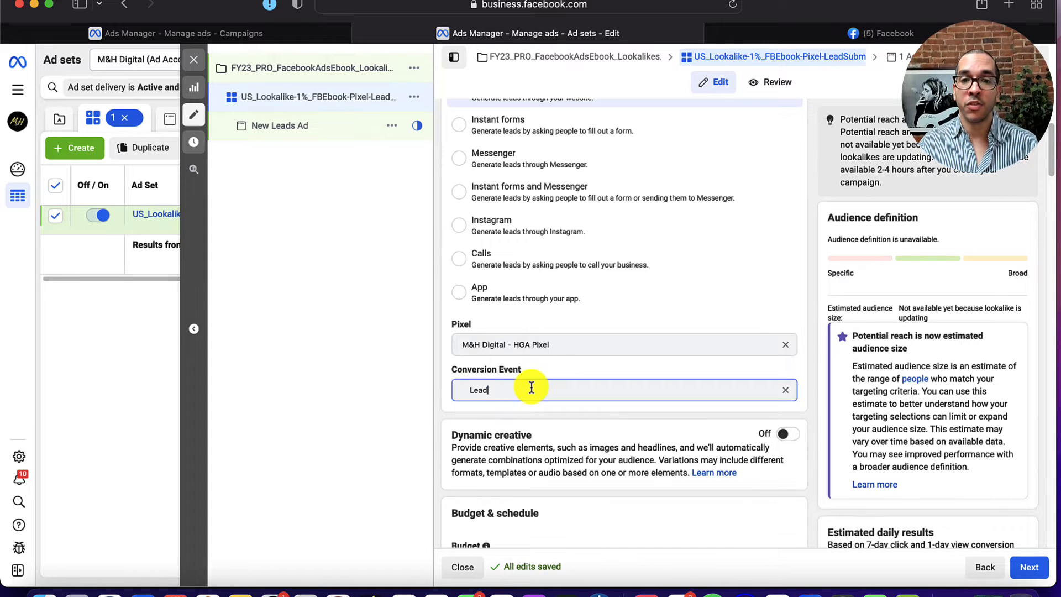
click(787, 390)
scroll(602, 474, up, 2)
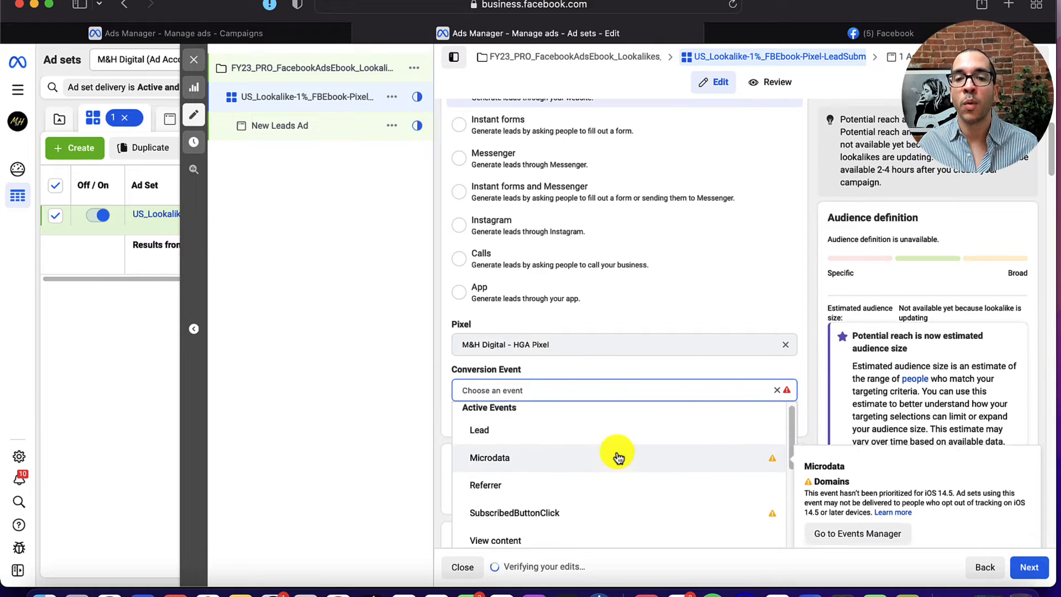
click(569, 497)
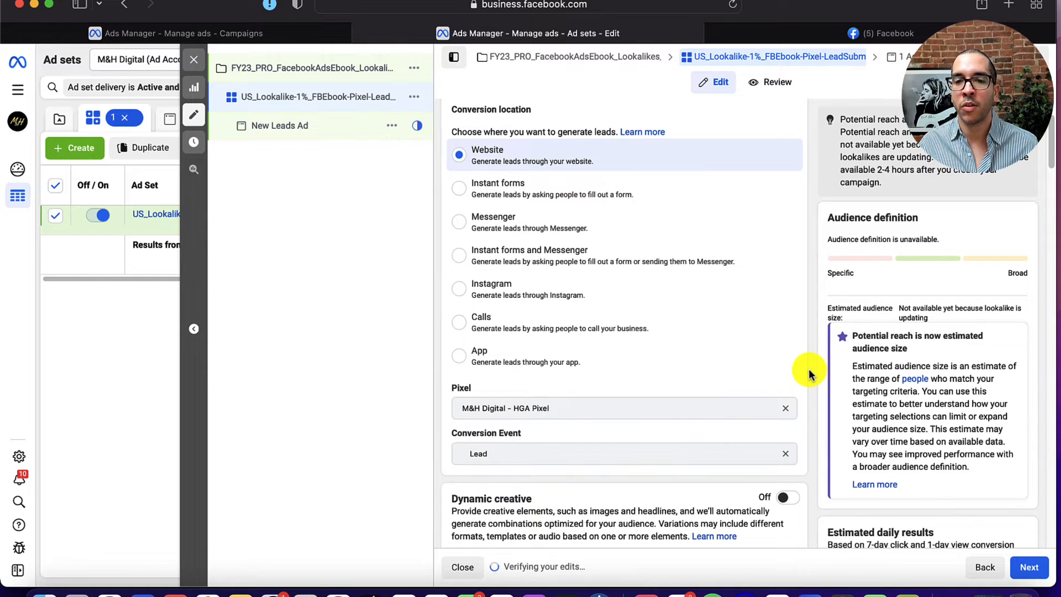
Review the ad set from the conversion event down to the Optimization for ad delivery choices, and close the list
scroll(808, 370, down, 4)
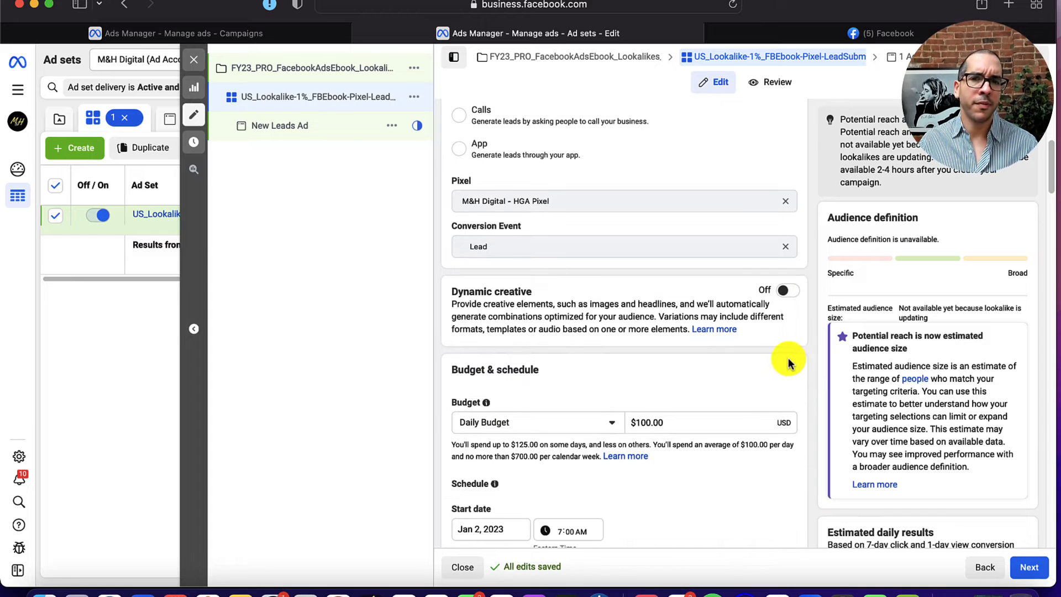
scroll(788, 359, down, 1)
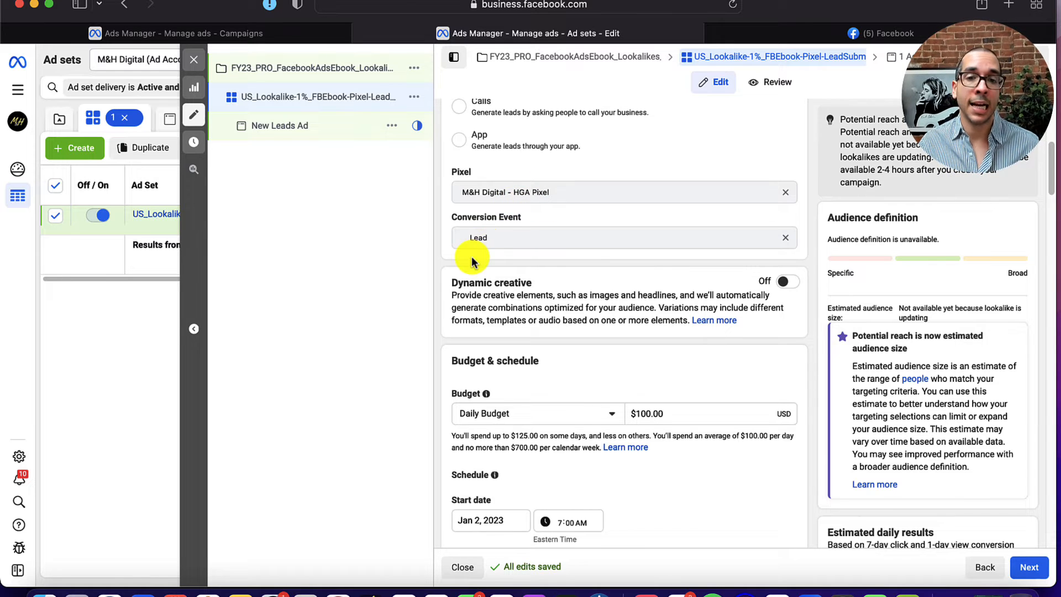
scroll(471, 262, down, 15)
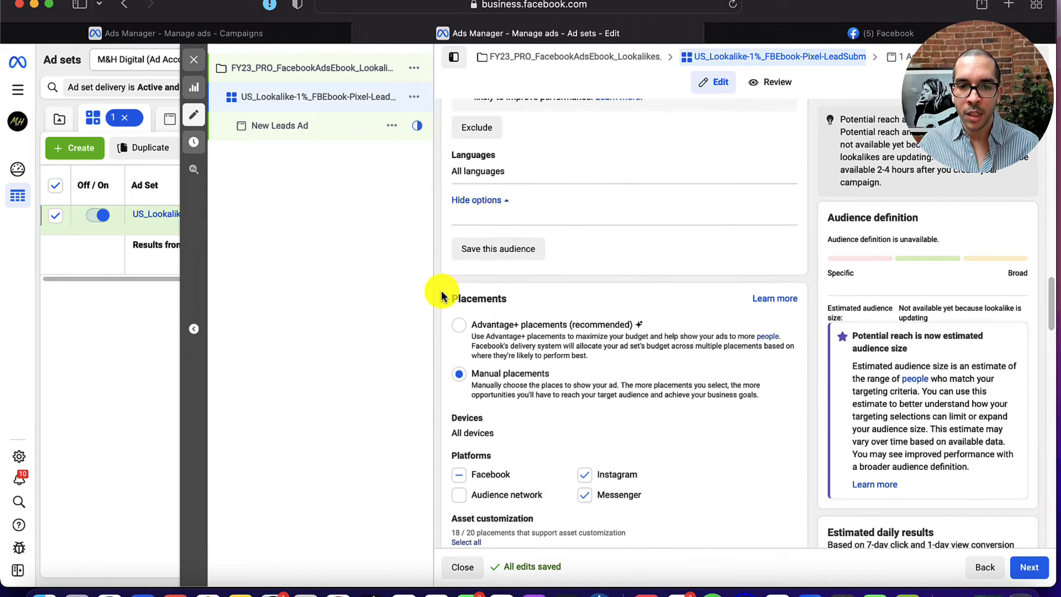
scroll(441, 296, down, 20)
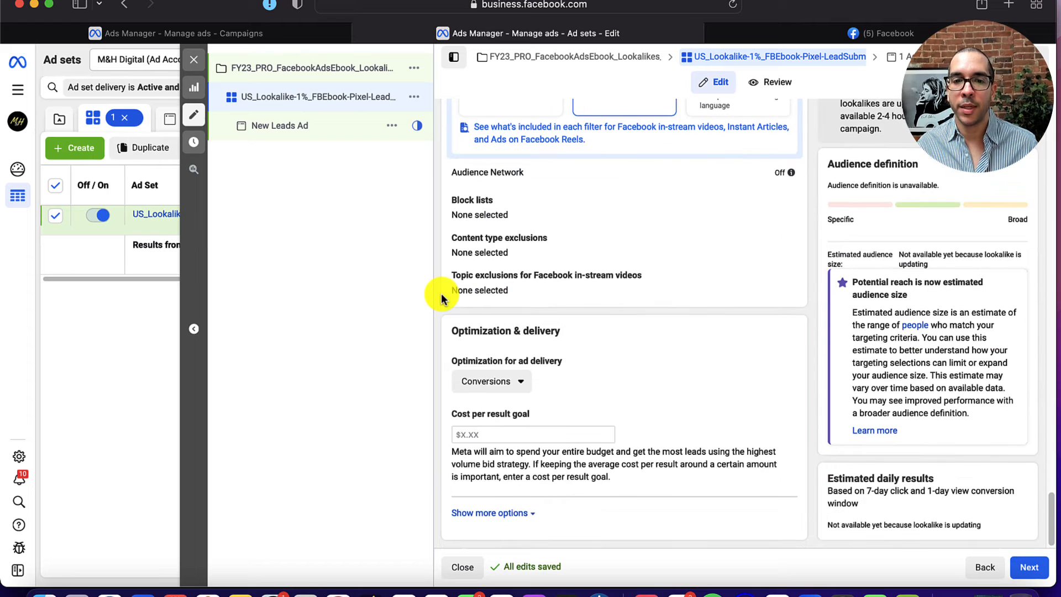
click(518, 389)
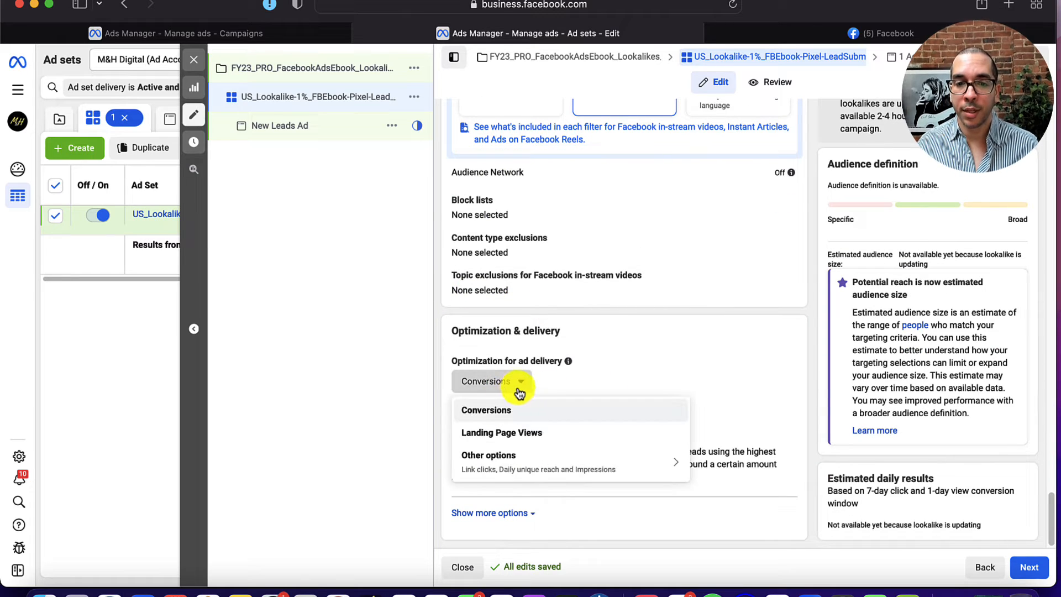
click(781, 379)
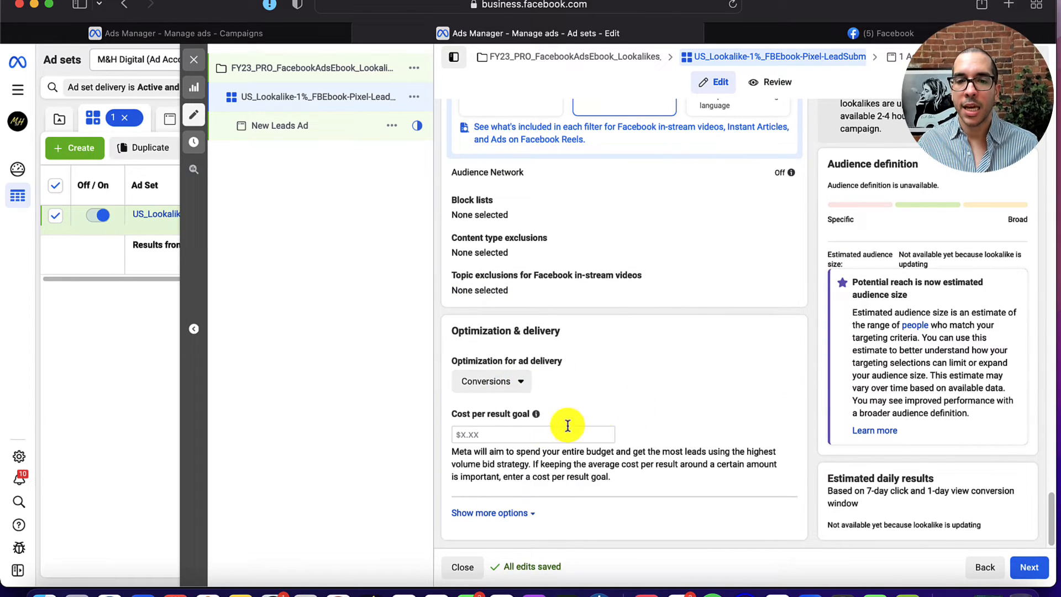
Set the cost per result goal to $25.00
click(526, 436)
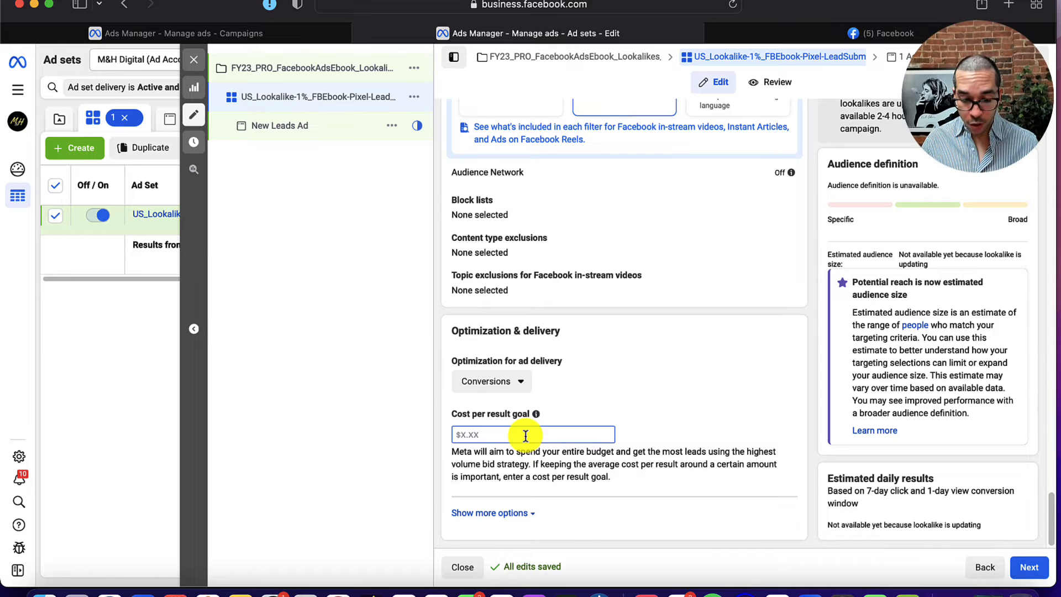
text(25)
click(688, 416)
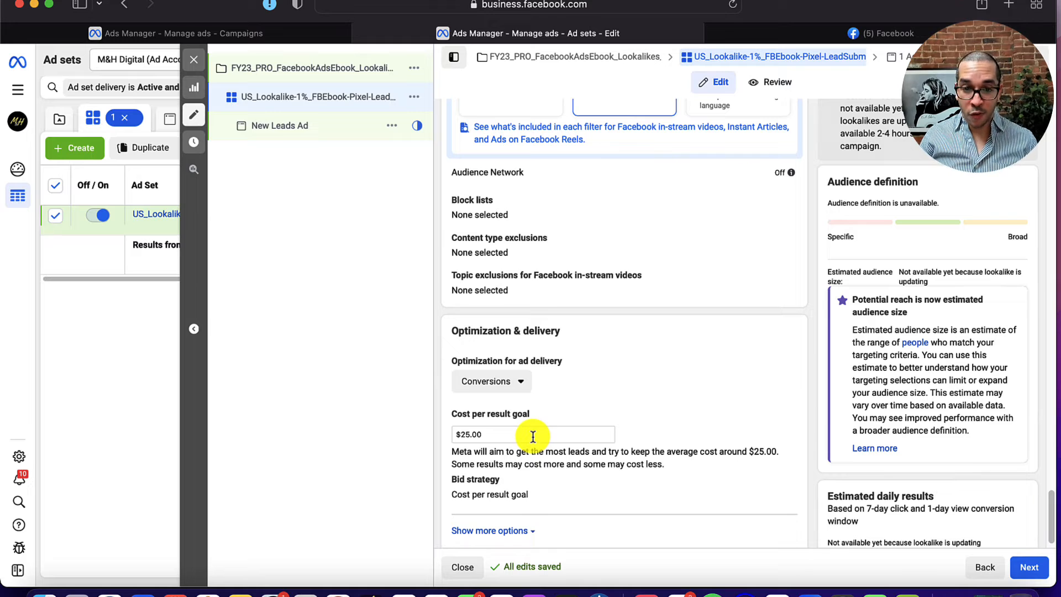
Clear the cost per result goal so the field is empty
click(532, 435)
key(BackSpace)
key(BackSpace)
key(BackSpace)
key(BackSpace)
key(BackSpace)
key(BackSpace)
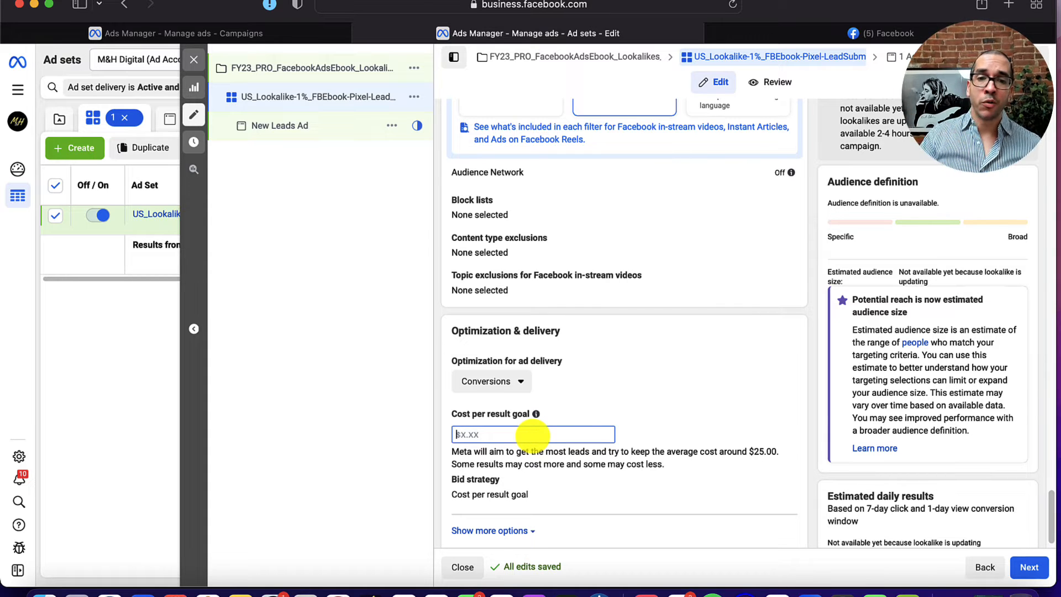
click(711, 374)
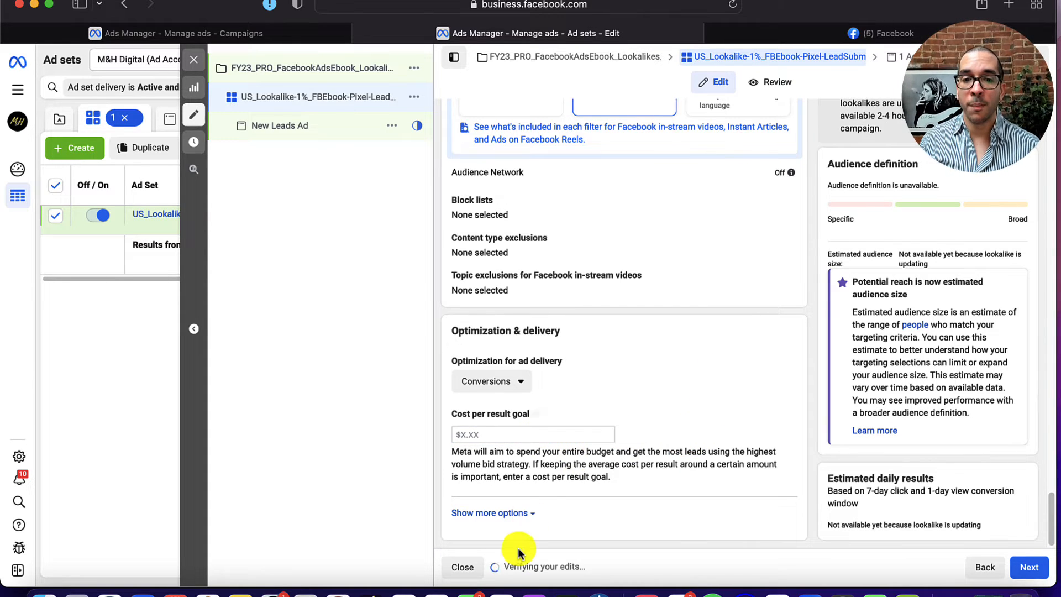
Show the additional optimization and delivery options and review the attribution setting's click and view windows
click(525, 514)
scroll(625, 486, down, 2)
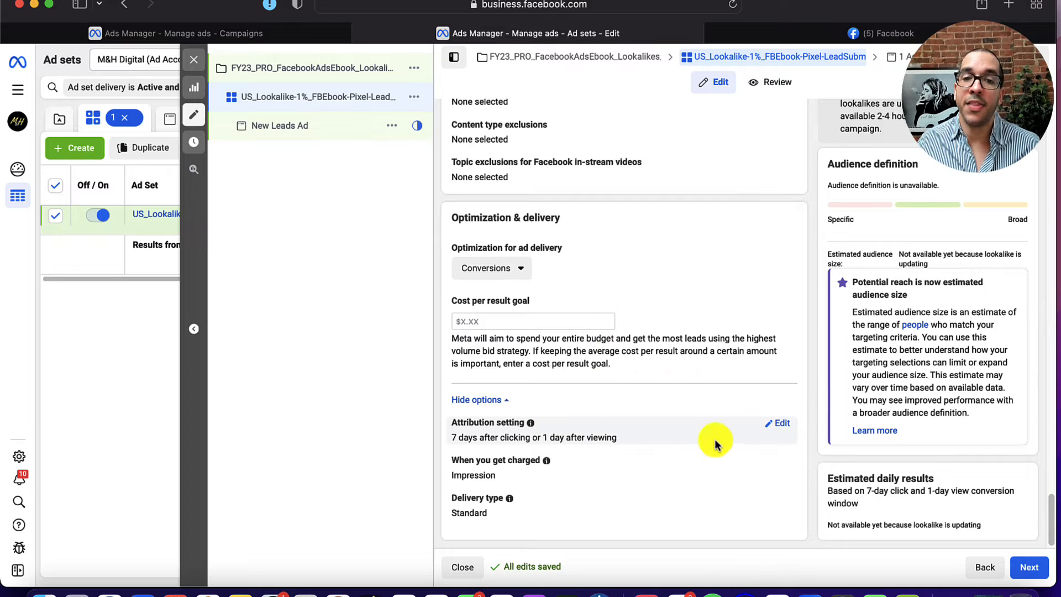
click(781, 425)
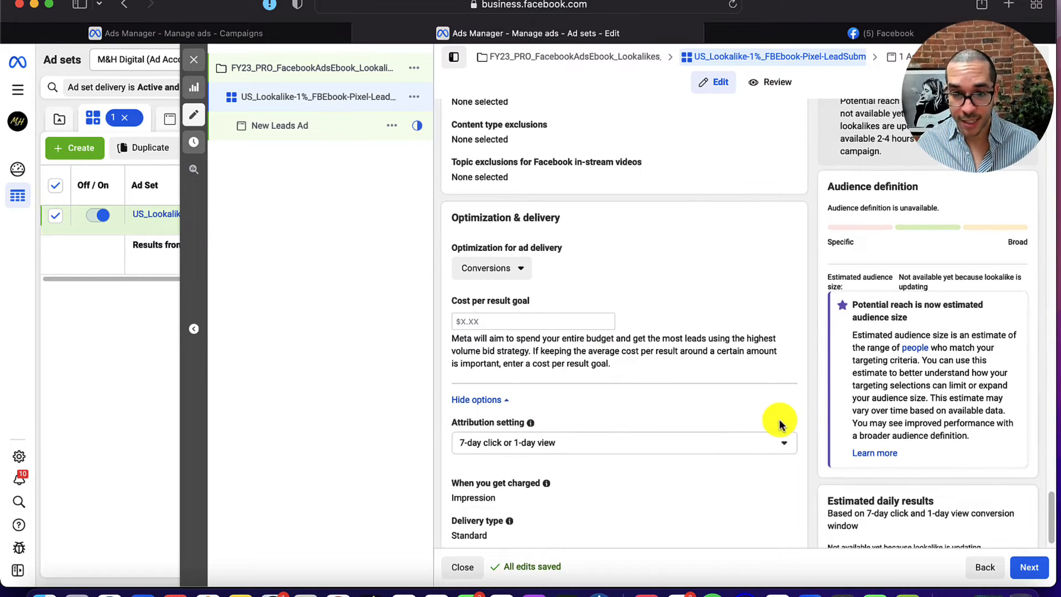
scroll(719, 423, down, 1)
click(639, 426)
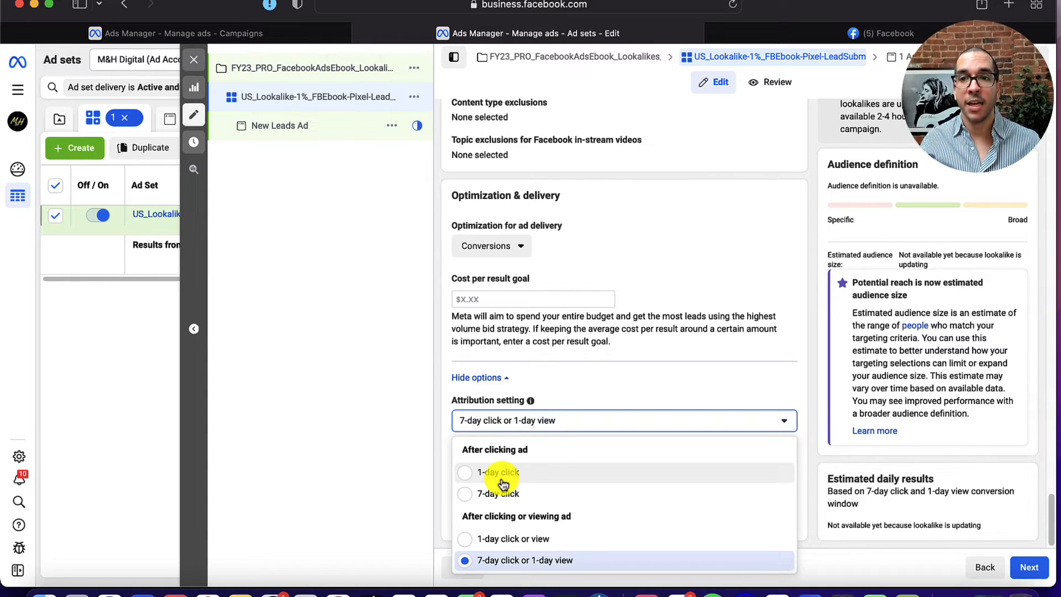
Switch to the Chrome window with the Market&Hustle thank-you page and go back to the ebook landing page's download offer
click(940, 591)
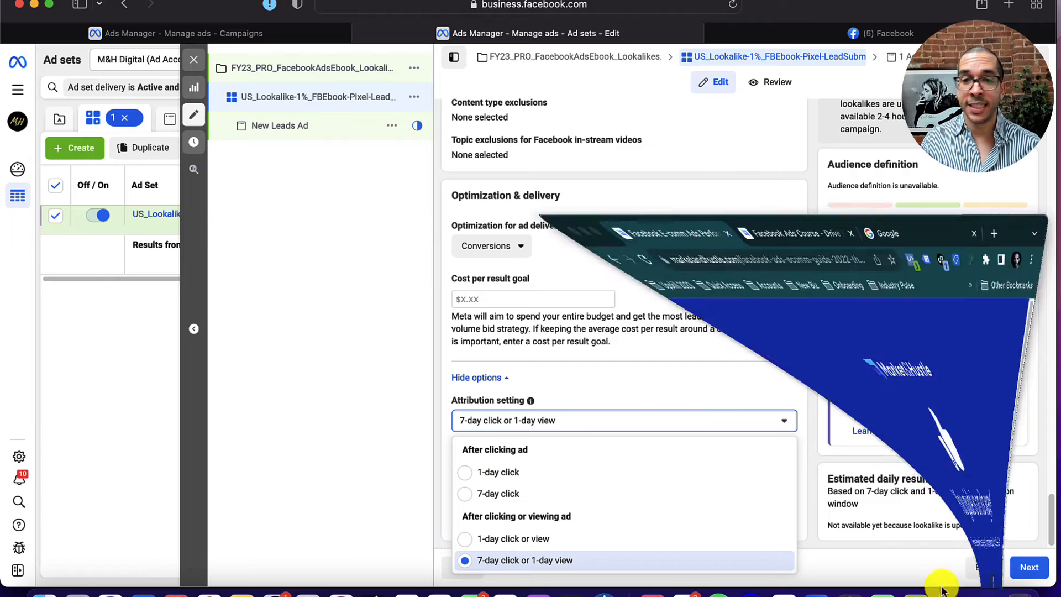
click(645, 39)
click(502, 38)
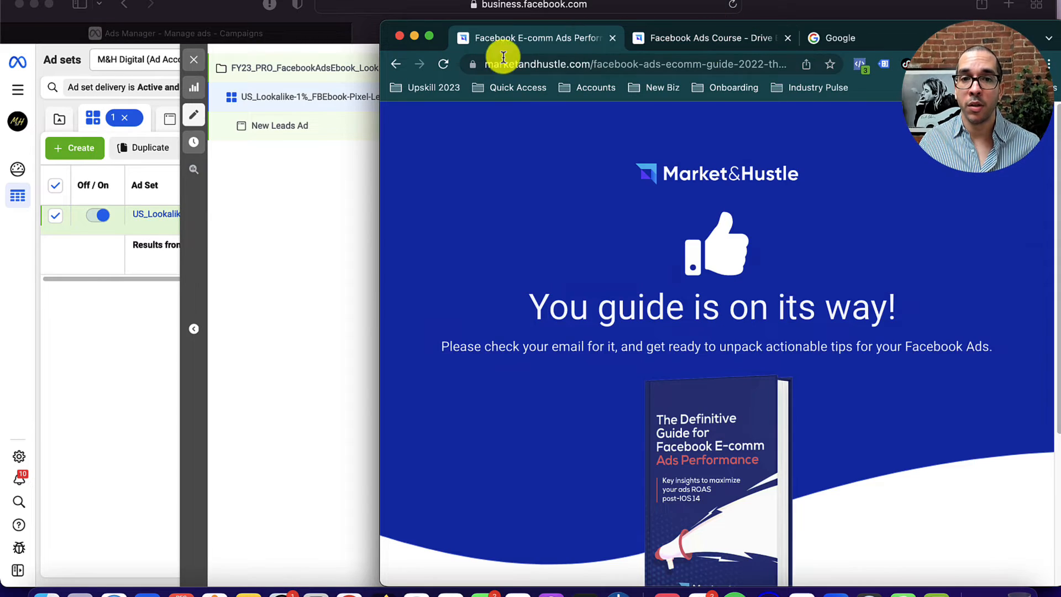
click(395, 65)
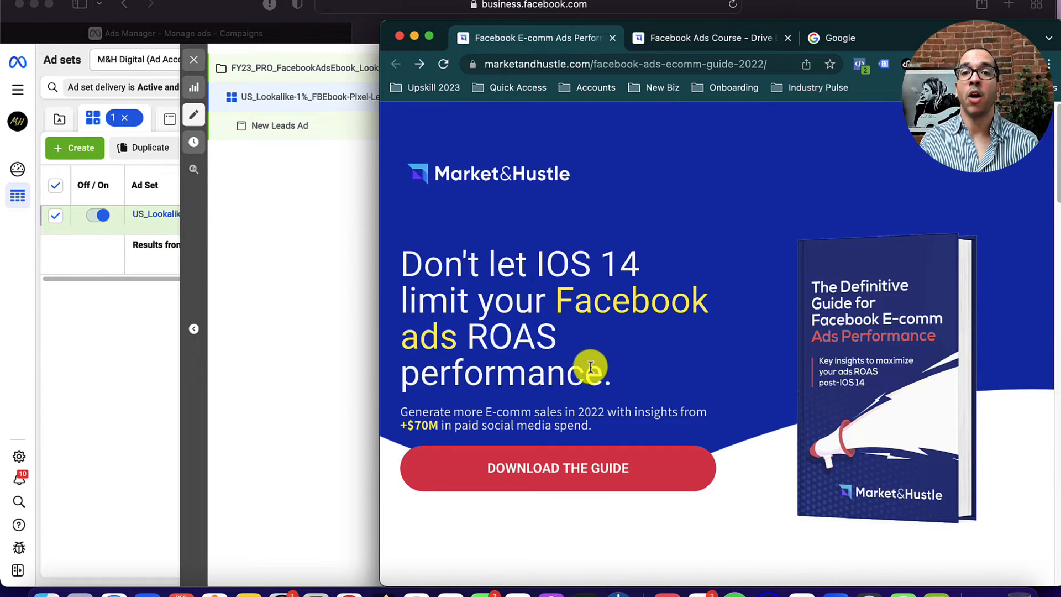
scroll(606, 422, down, 3)
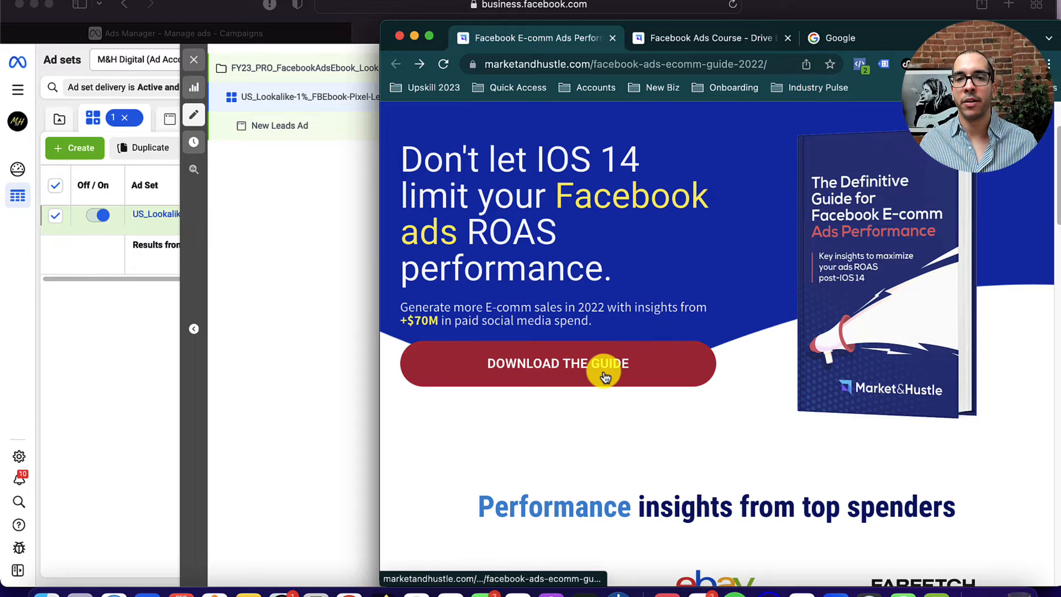
Put the landing page window away and keep the ad set's attribution setting at 7-day click or 1-day view
drag(379, 208, 40, 234)
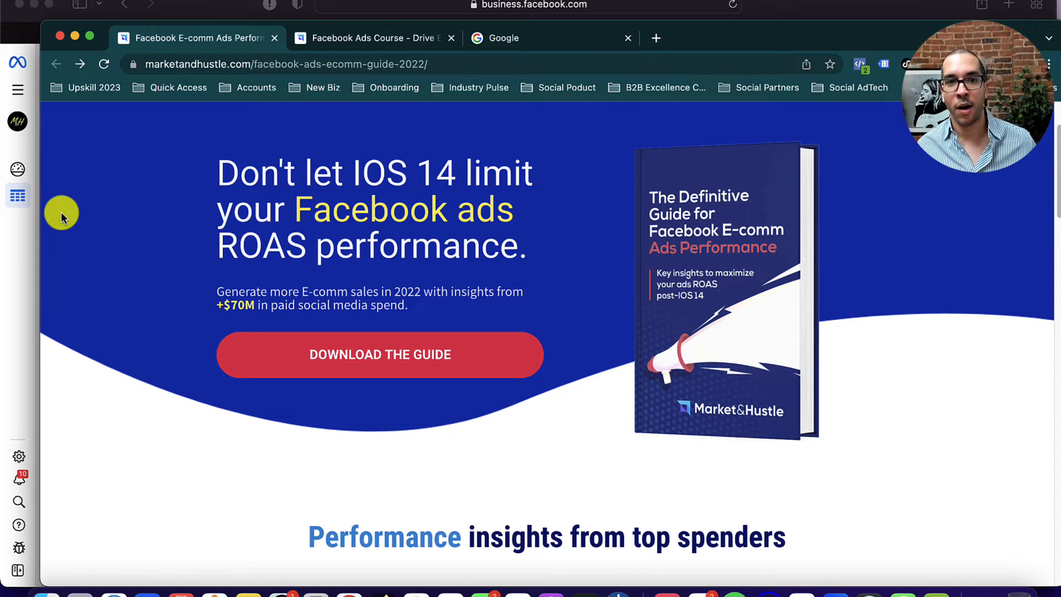
click(76, 35)
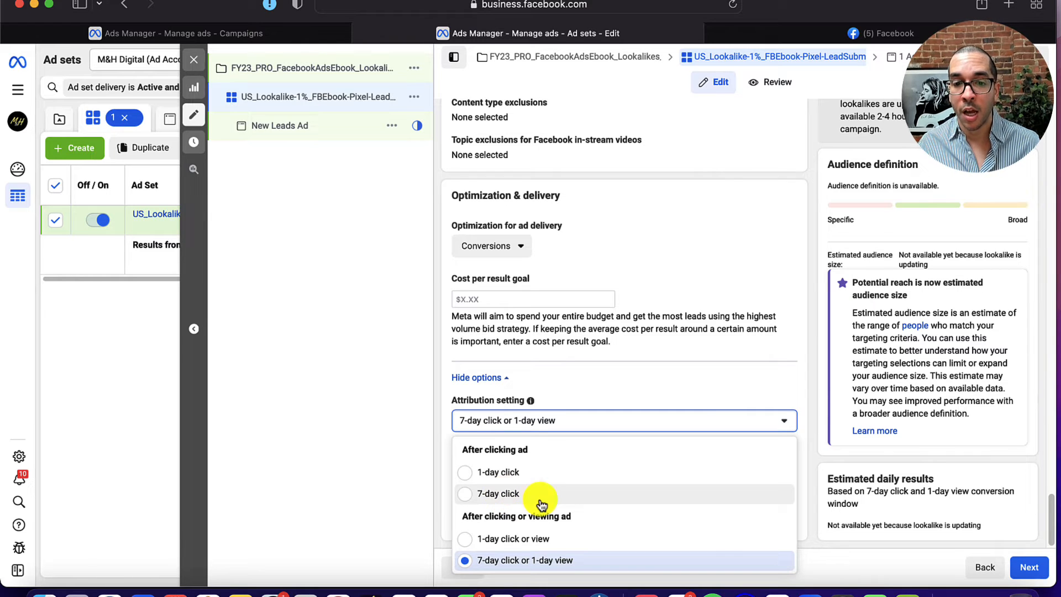
click(538, 563)
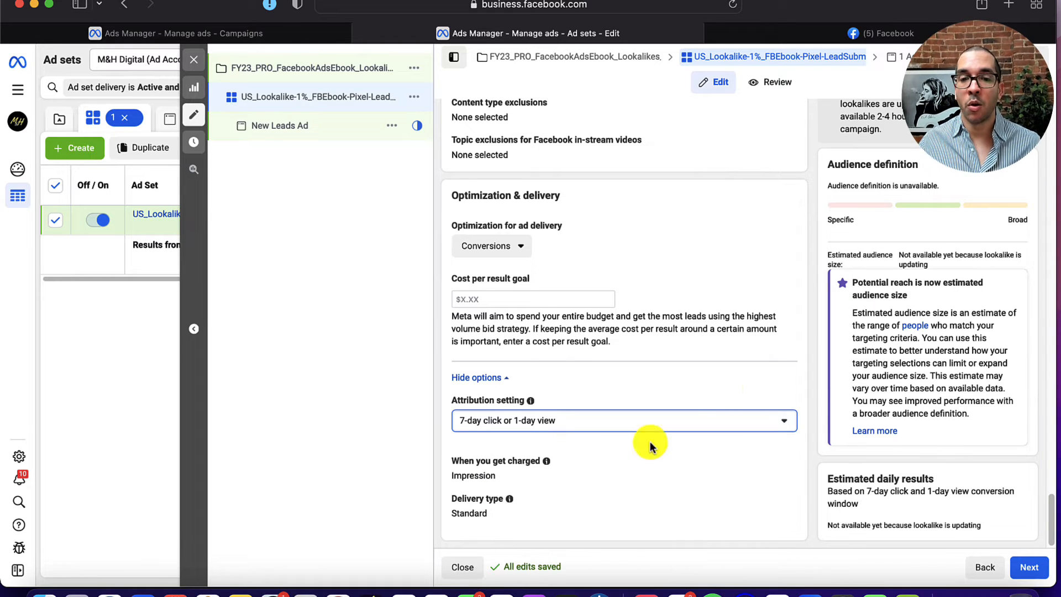
click(753, 373)
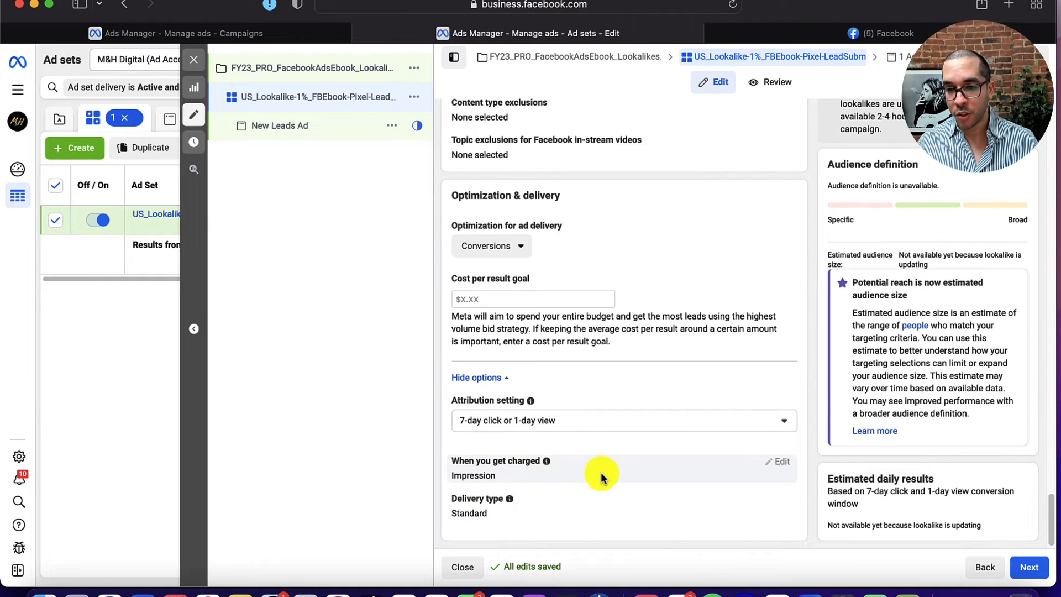
Look back over the ad set's brand safety and placement settings and proceed to the New Leads Ad settings
scroll(817, 370, up, 5)
scroll(816, 374, up, 5)
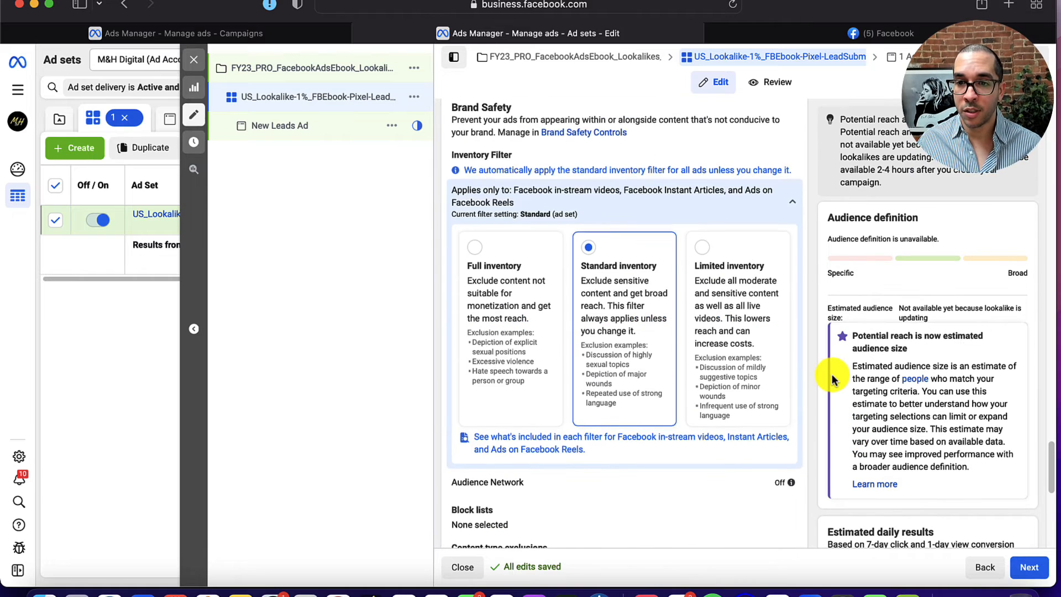
scroll(850, 352, up, 5)
scroll(849, 352, up, 3)
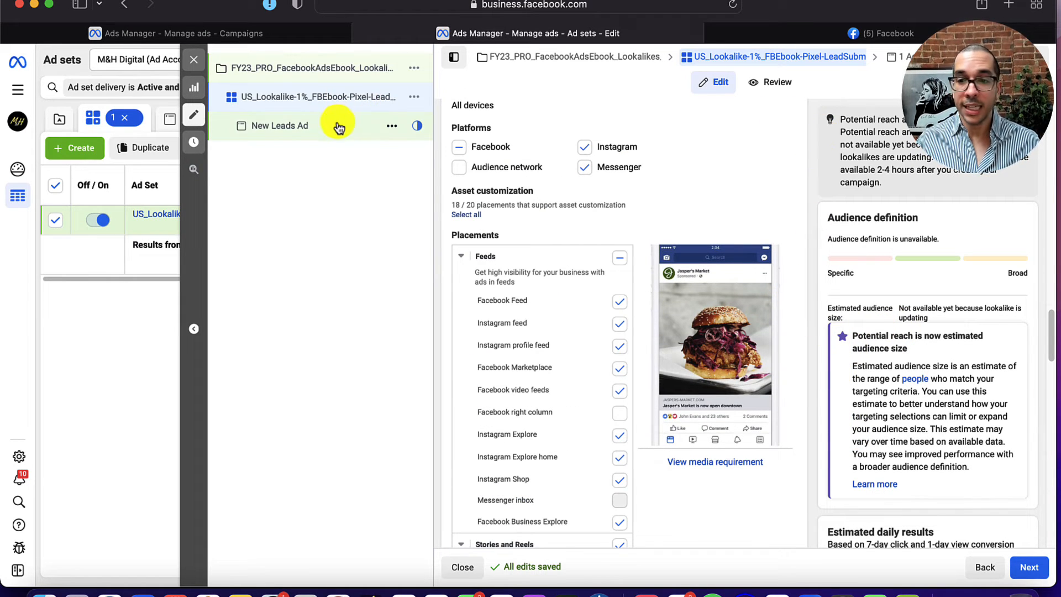
click(1029, 567)
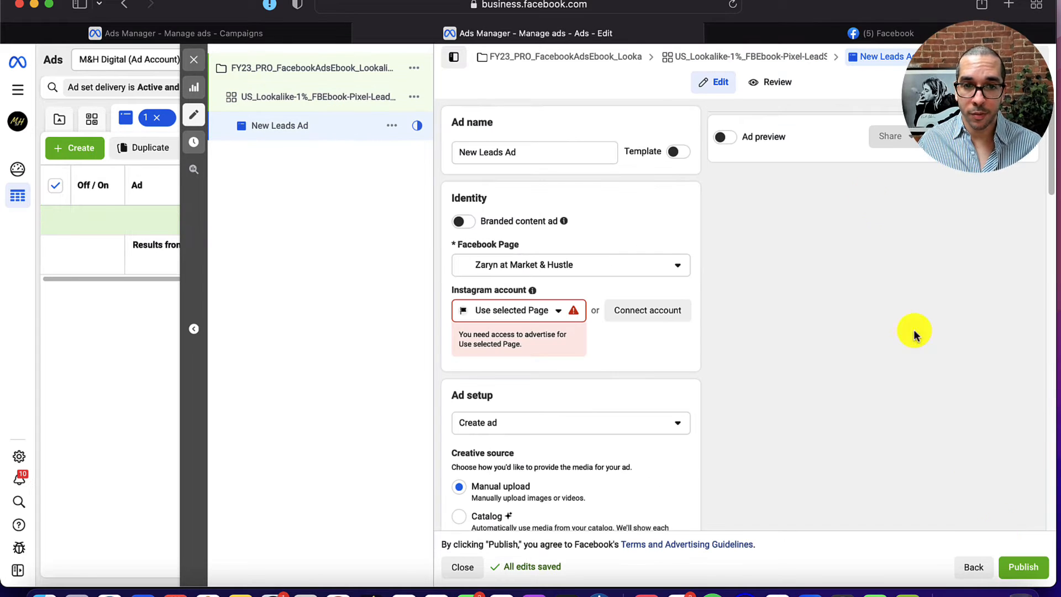
Narrow the browser window, set the campaign brief aside and open FBAd_Hook1-IOSHurtROAS_V1-Longform.mp4 from the desktop
drag(1001, 3, 659, 6)
click(886, 197)
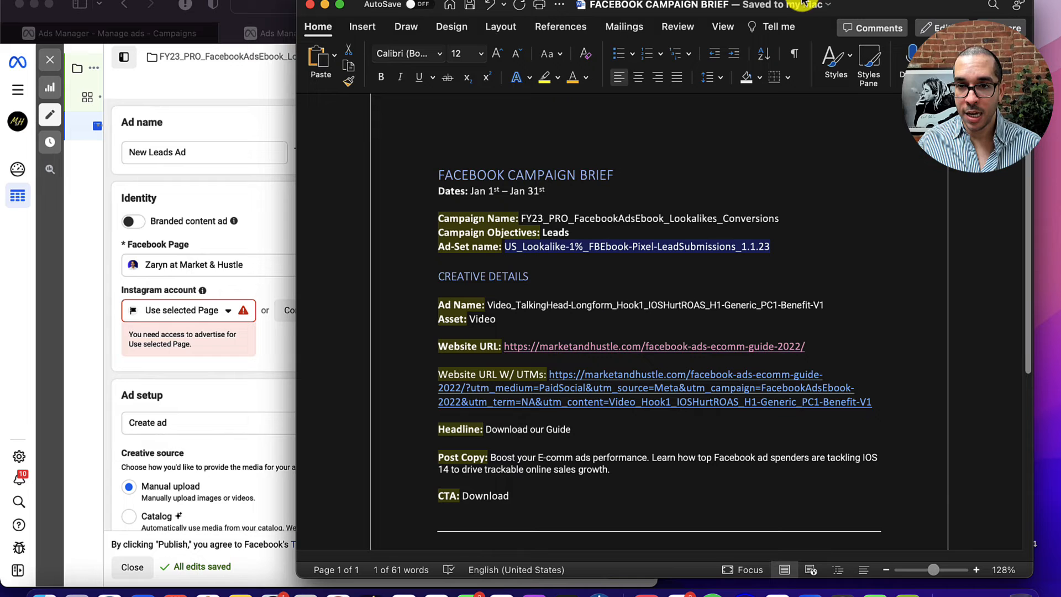
click(325, 5)
double_click(995, 500)
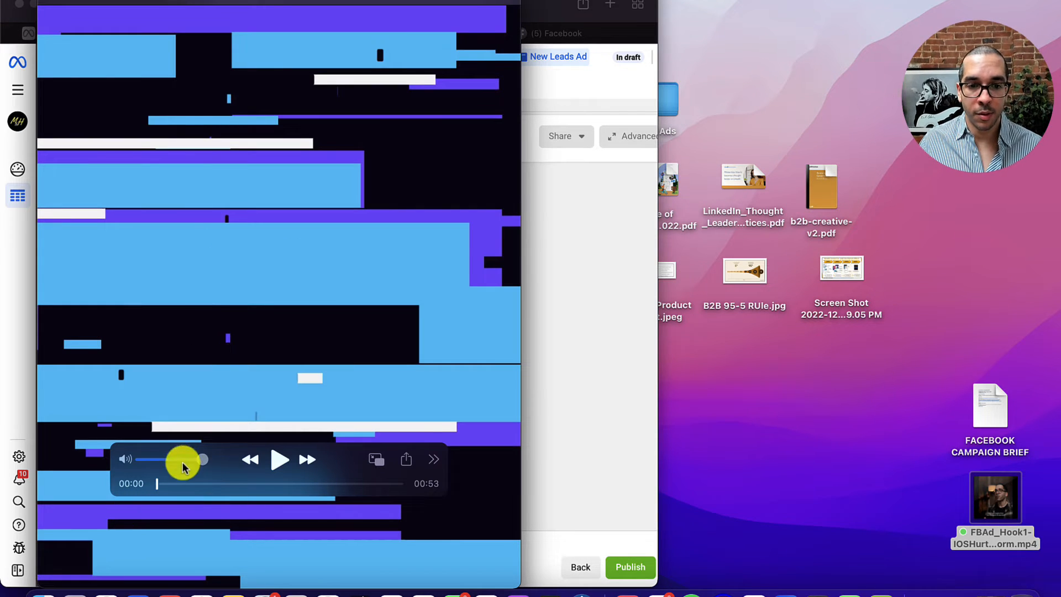
Lower the video's volume and play it in full screen to review the ad creative
drag(180, 461, 157, 460)
drag(366, 1, 834, 8)
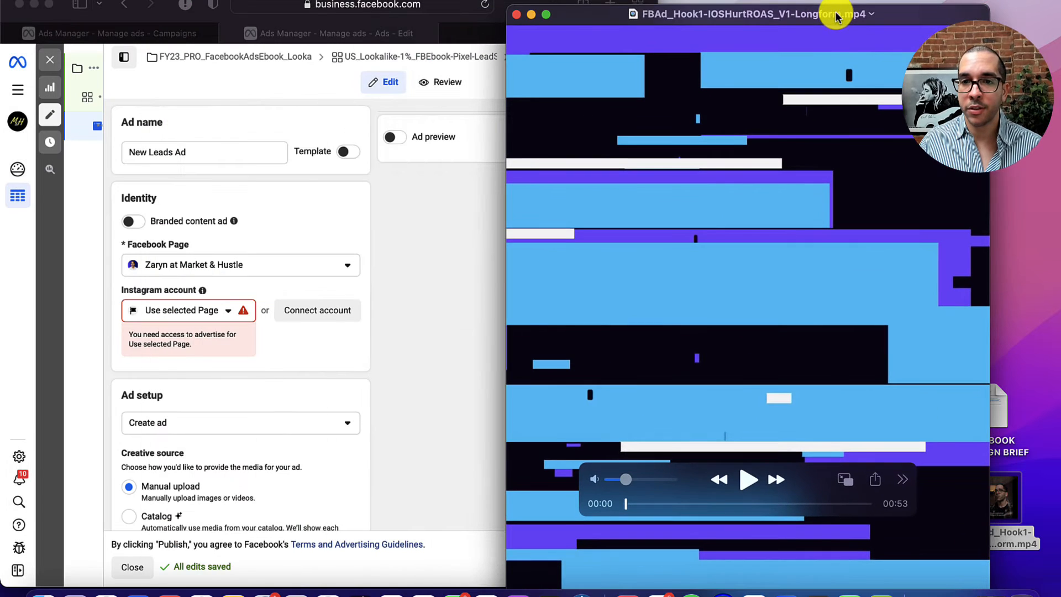
drag(663, 4, 87, 2)
click(285, 462)
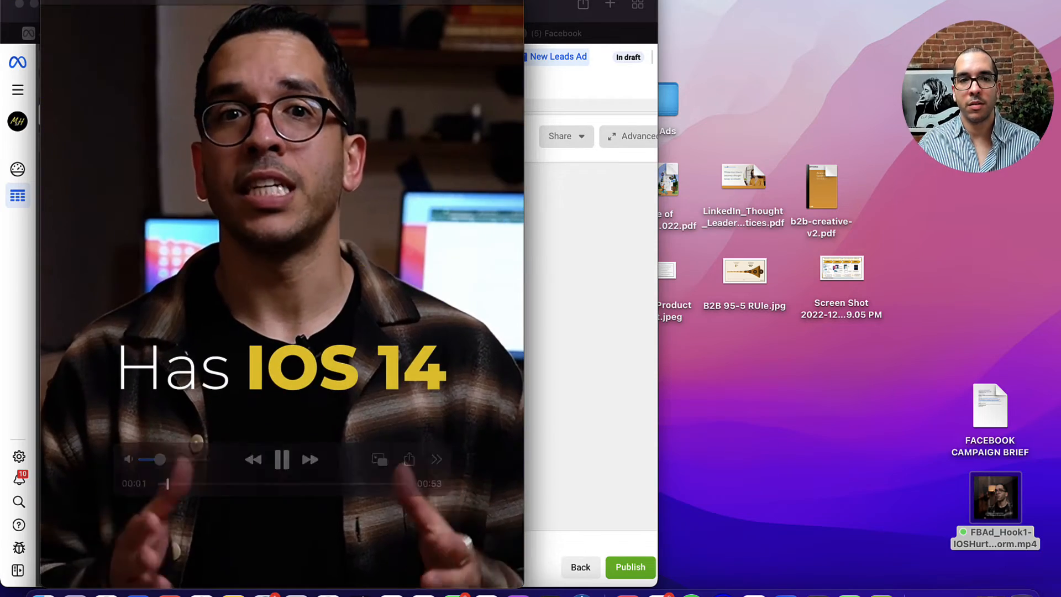
drag(75, 1, 83, 7)
click(86, 4)
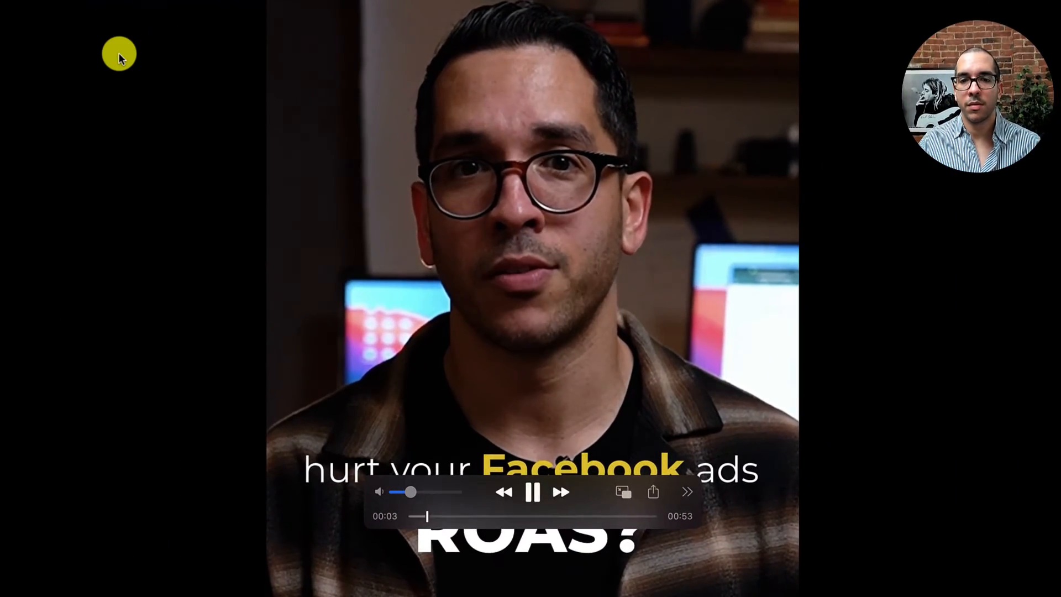
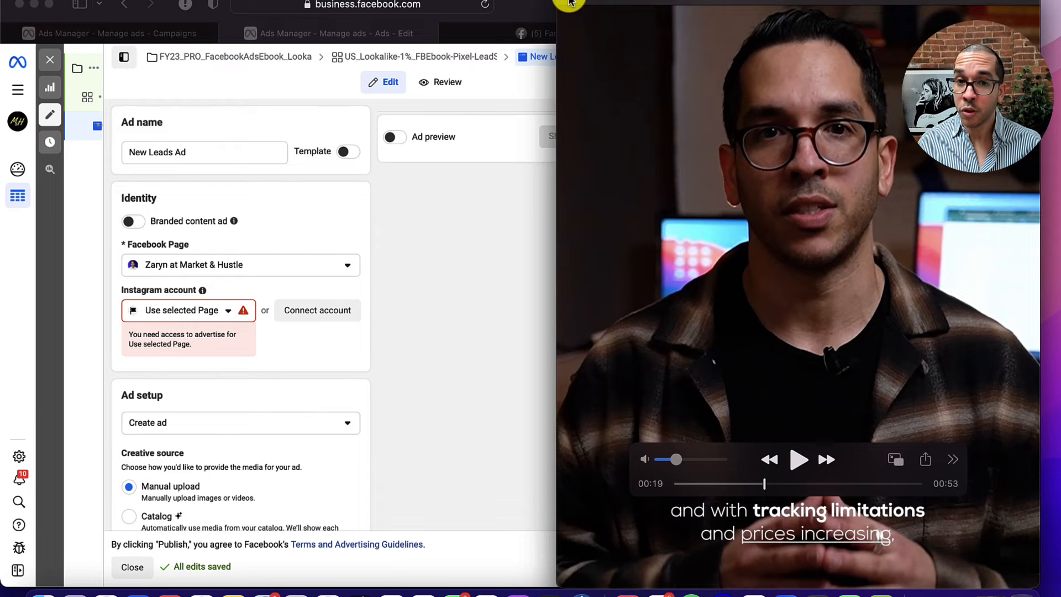
Shrink the video player window, rewind to about 00:12 and close the video
drag(557, 1, 599, 45)
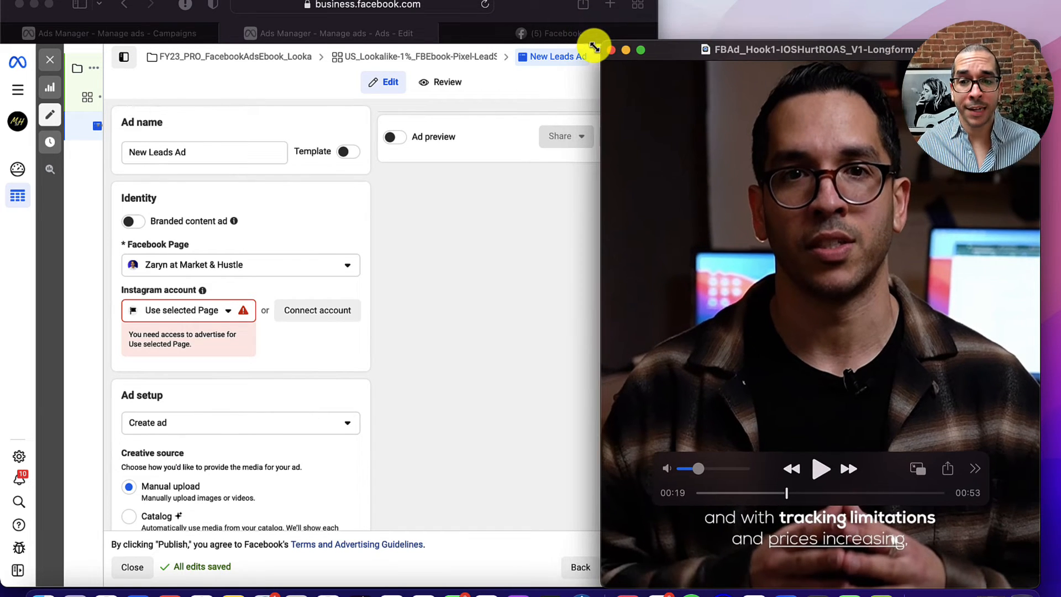
drag(781, 495, 750, 497)
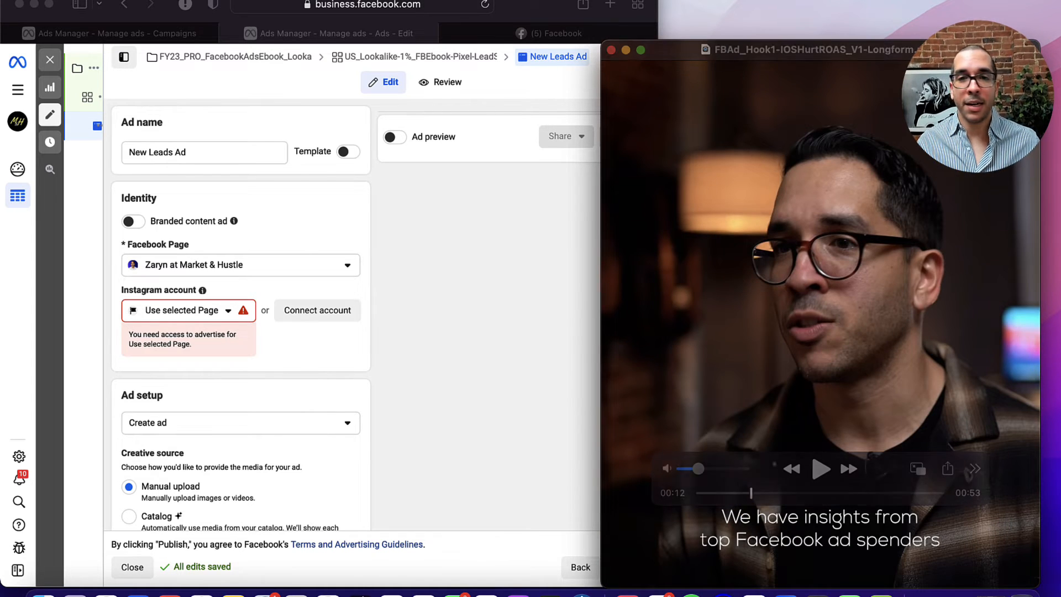
click(611, 51)
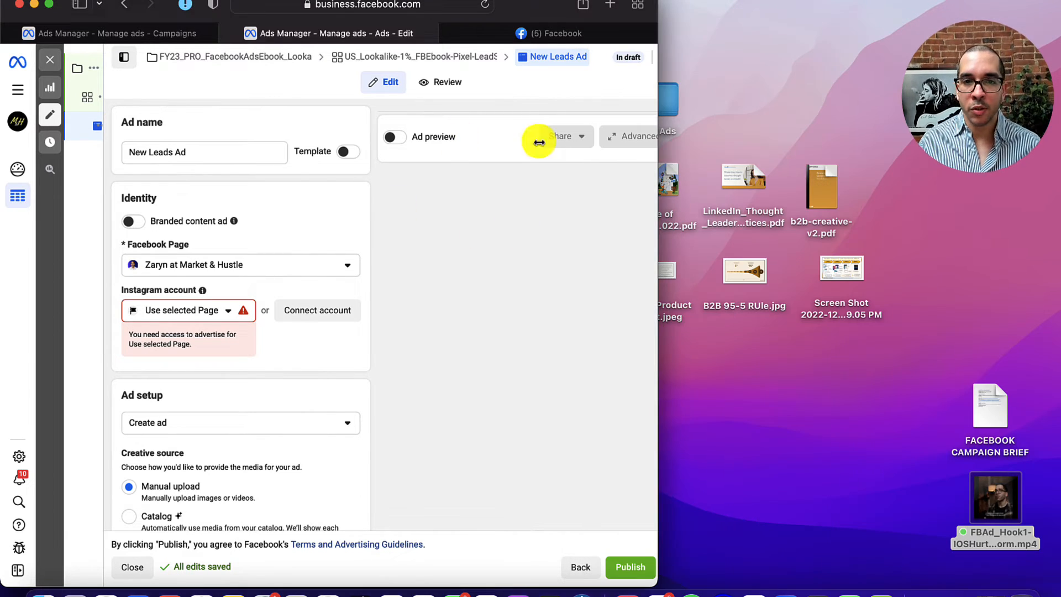
Name the ad Video_TalkingHead-Longform_Hook1_IOSHurtROAS_H1-Generic_PC1-Benefit-V1, copied from the campaign brief in Word, and widen the browser window again
click(991, 595)
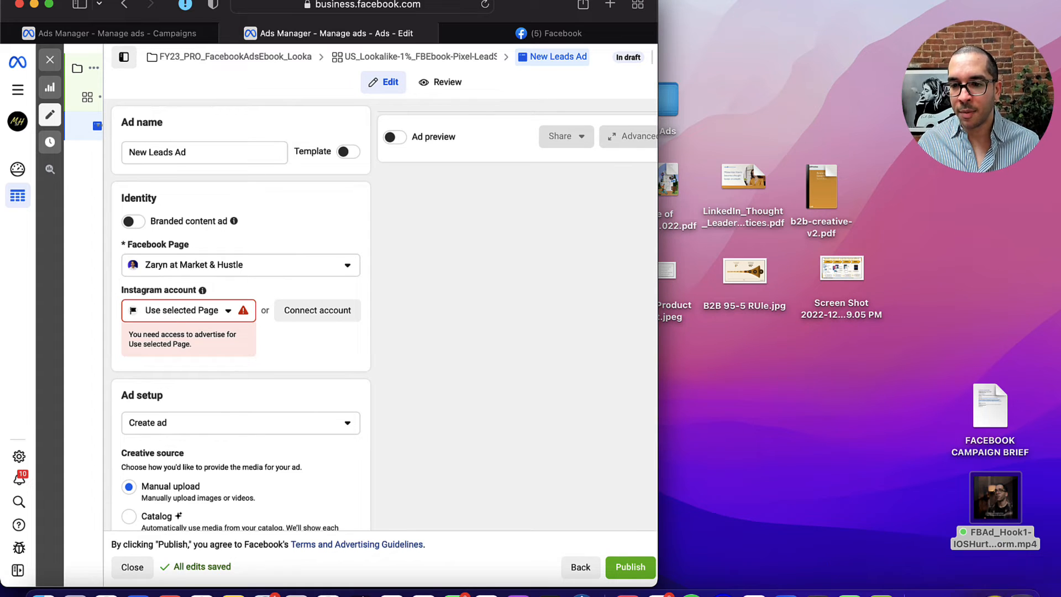
drag(515, 305, 829, 306)
drag(566, 301, 489, 300)
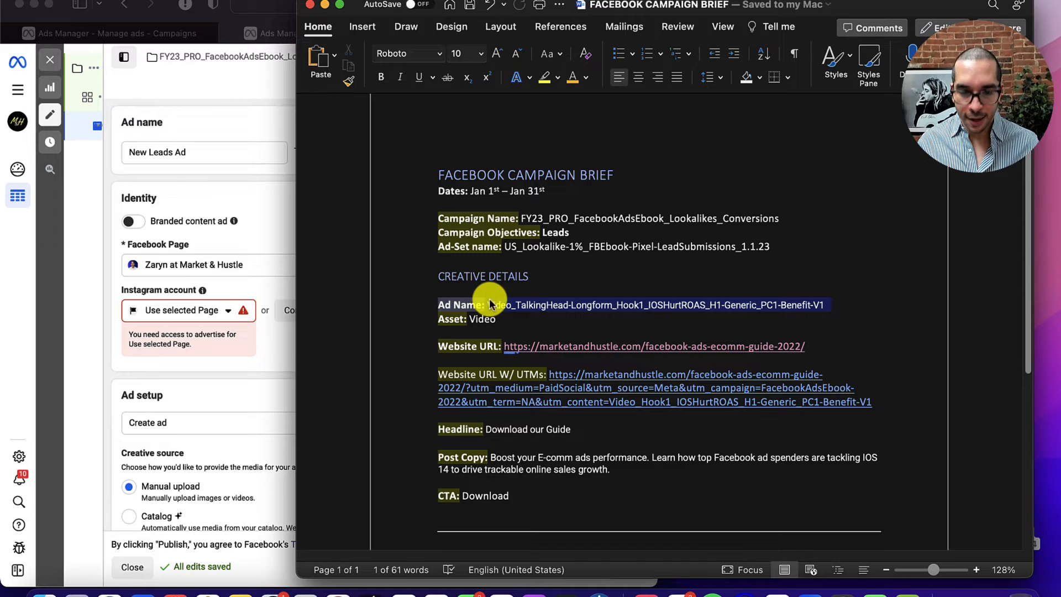
click(209, 149)
drag(208, 149, 109, 141)
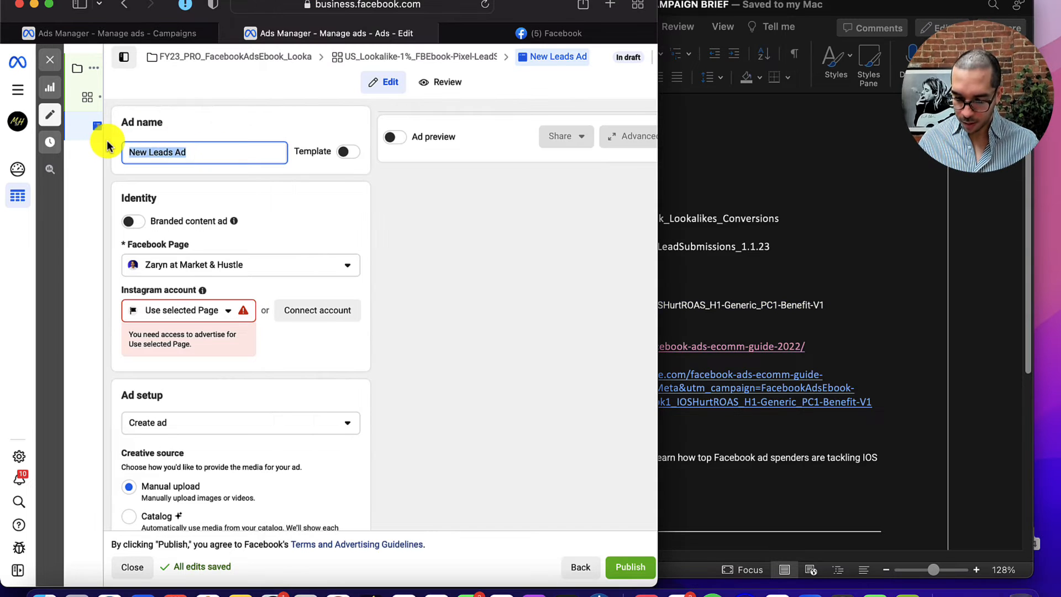
key(super+v)
drag(658, 109, 984, 108)
click(457, 113)
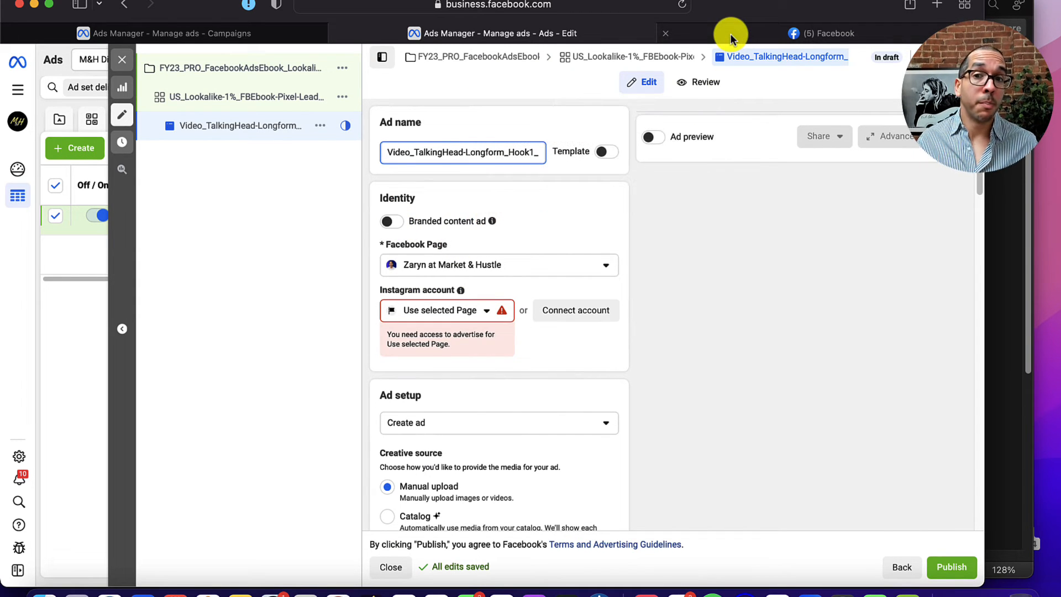
Keep branded content off and the current Facebook Page, and choose marketandhustle as the ad's Instagram account
click(391, 221)
click(393, 221)
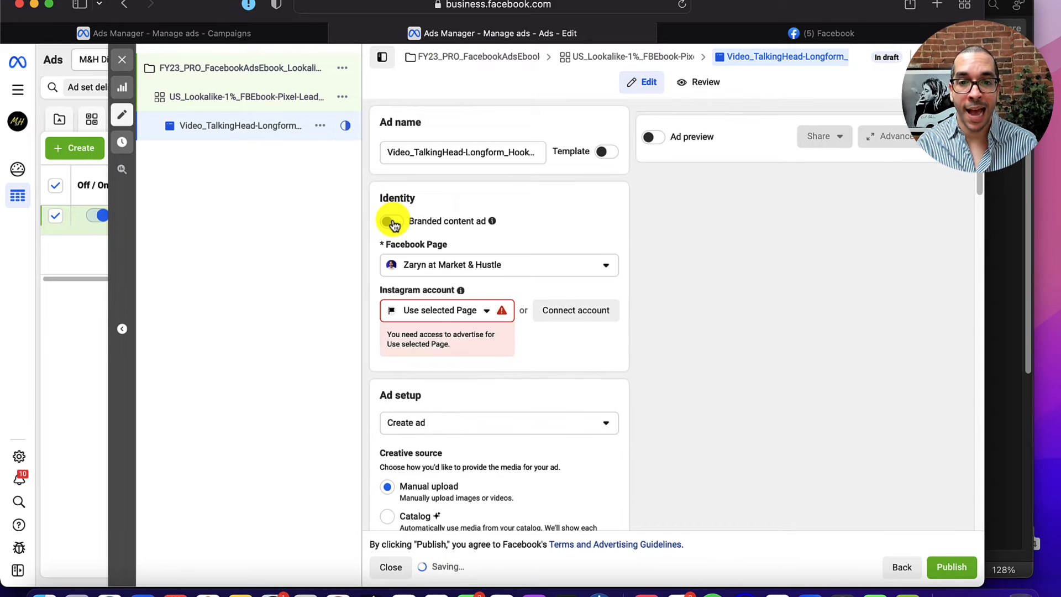
click(475, 265)
click(558, 239)
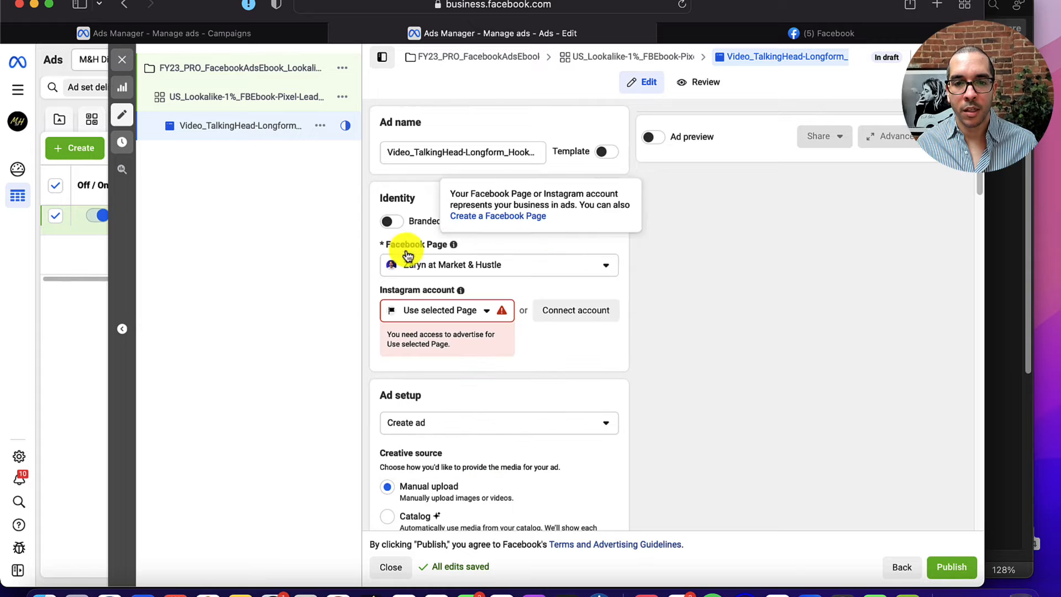
click(464, 310)
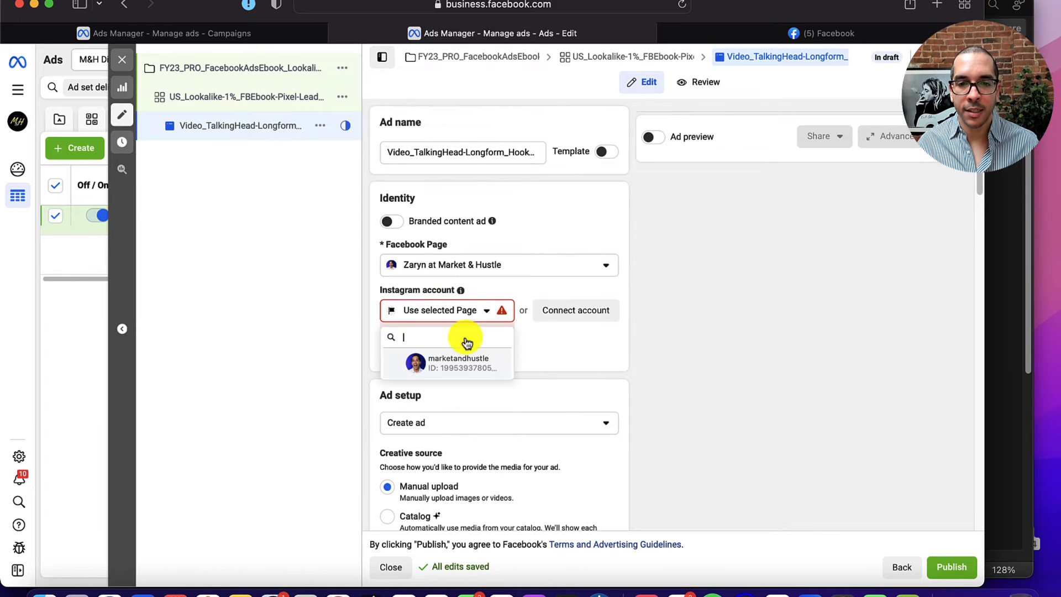
right_click(463, 355)
click(606, 218)
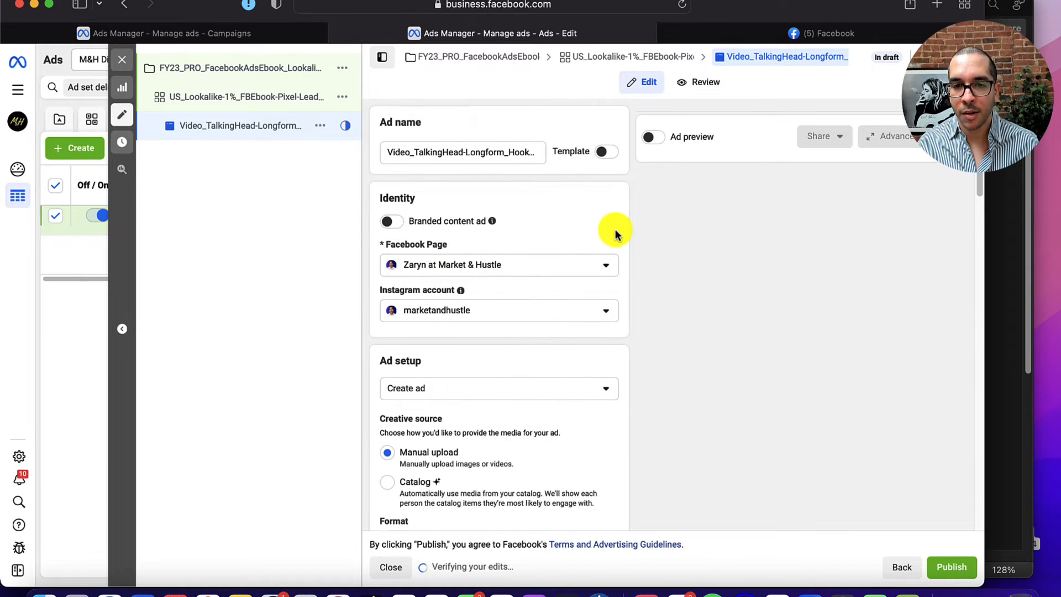
Keep manual upload as the creative source, choose the single image or video format and dismiss the standard enhancements notice
scroll(612, 237, down, 1)
scroll(517, 376, down, 1)
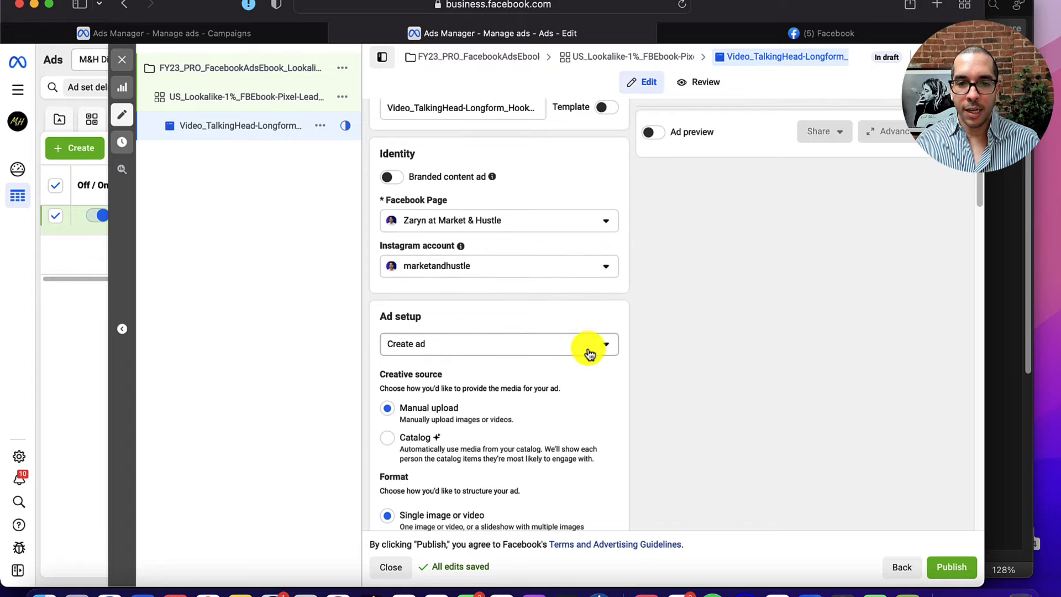
scroll(571, 354, down, 5)
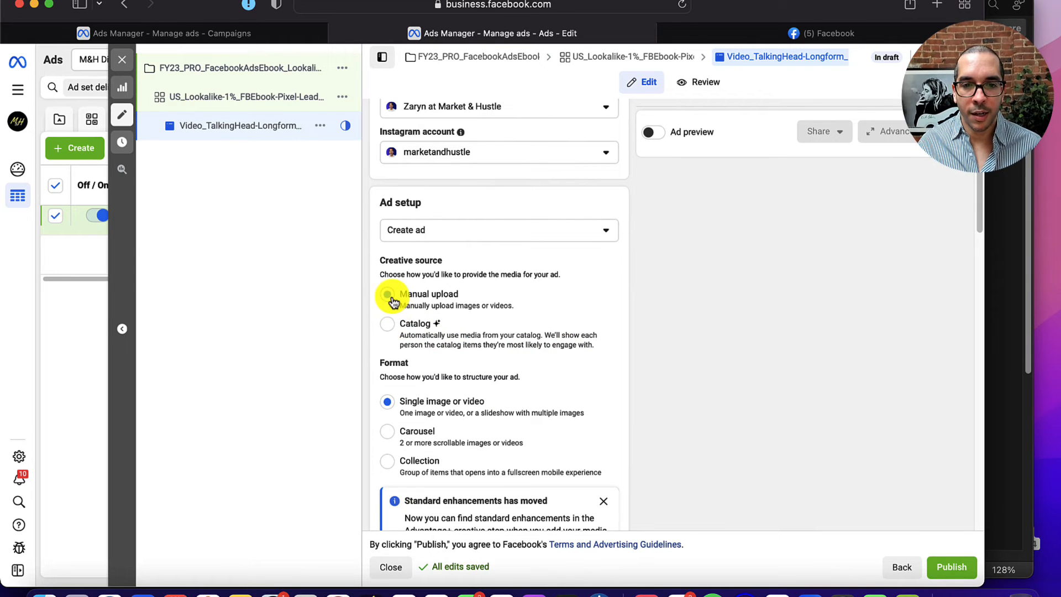
scroll(416, 379, down, 2)
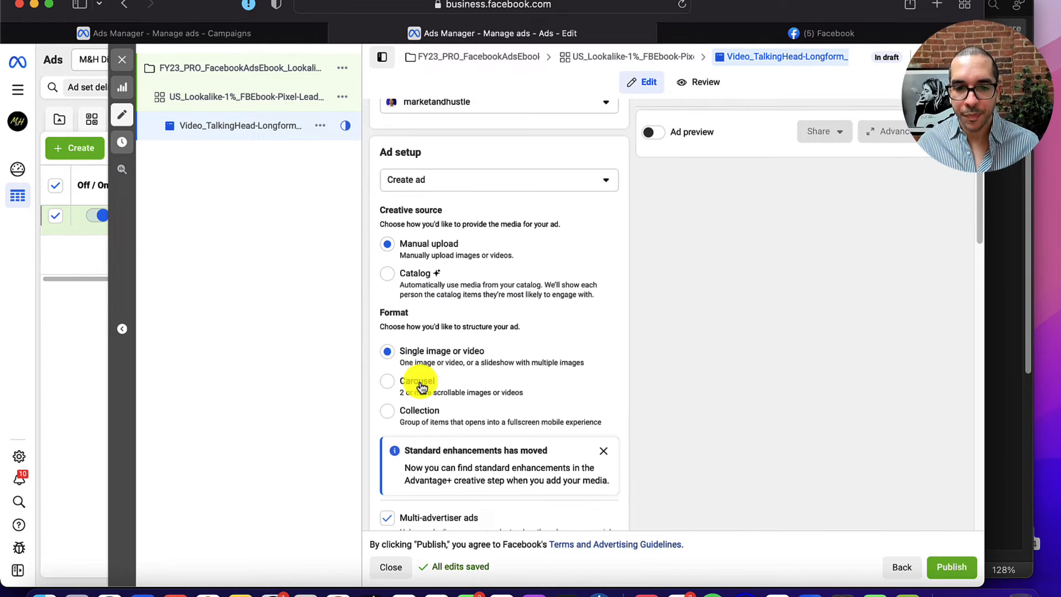
click(389, 352)
scroll(497, 356, down, 1)
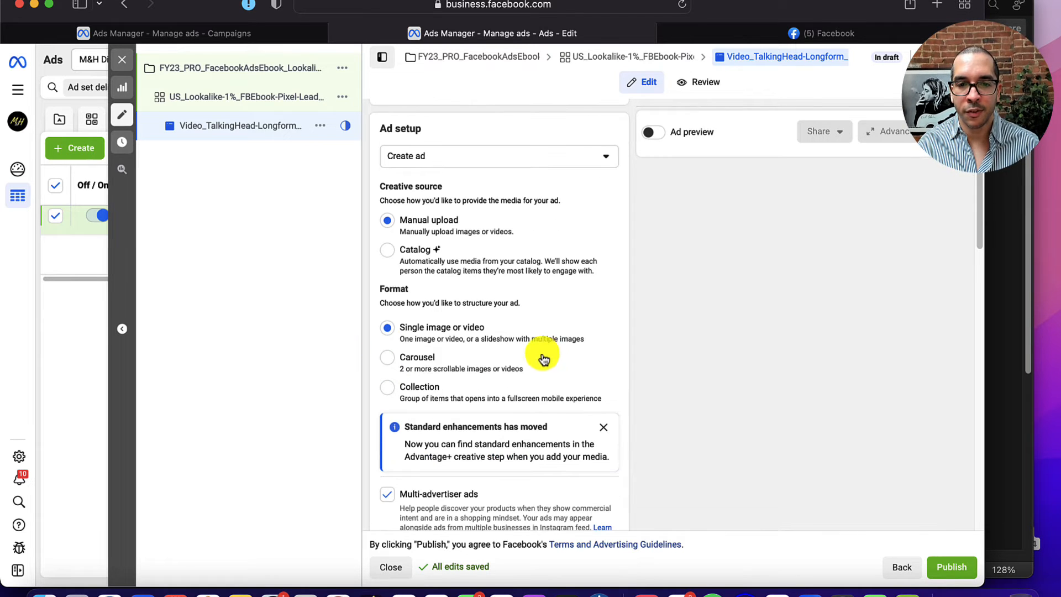
click(602, 428)
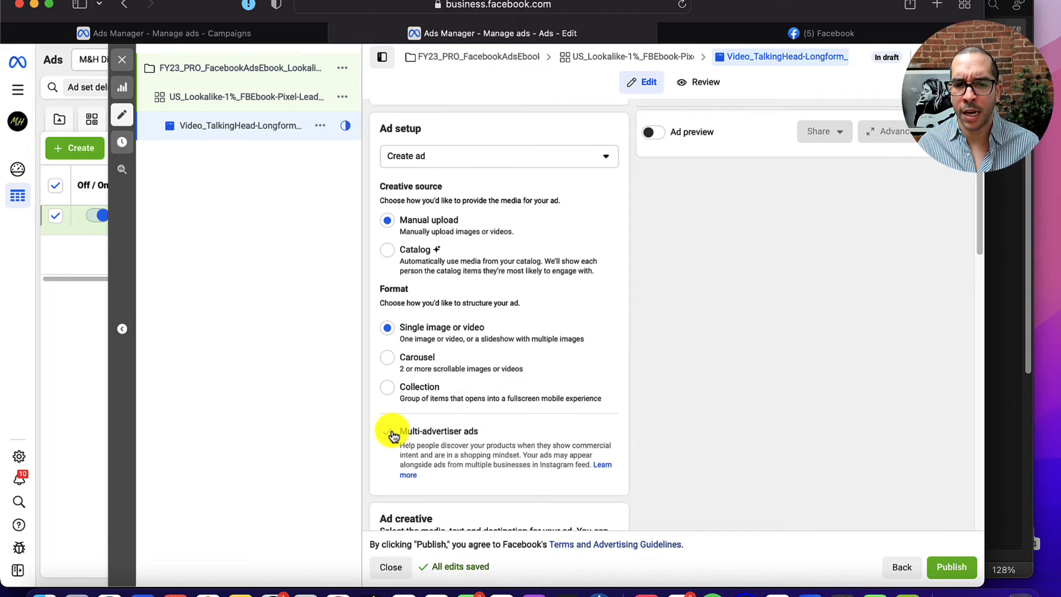
Add the 1200 × 1500 FBAd_Hook1 video from the account videos as the ad's media and continue to the placement crops
scroll(542, 409, down, 3)
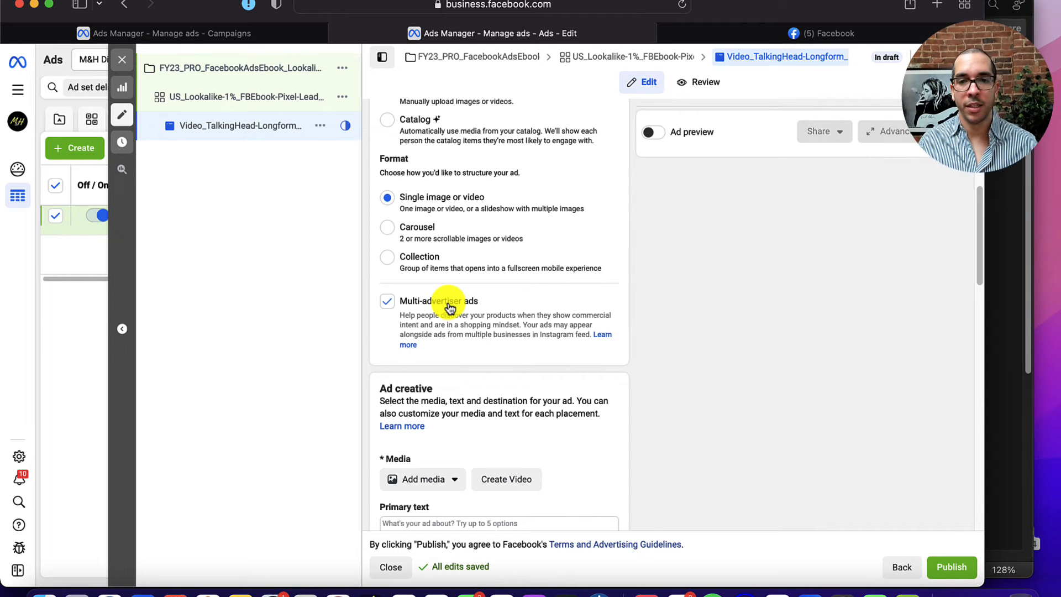
scroll(450, 346, down, 2)
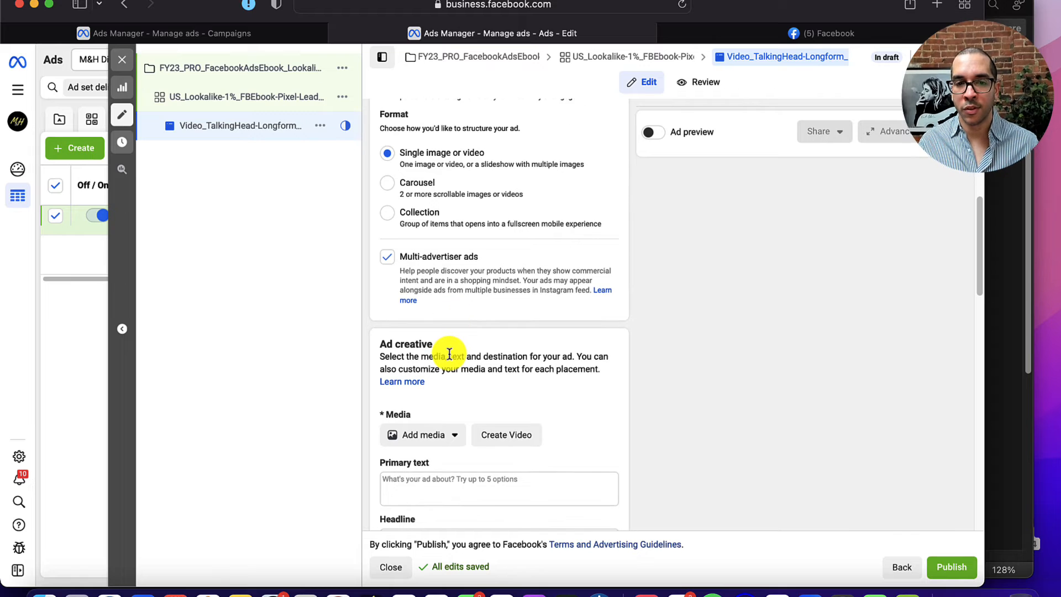
scroll(442, 409, down, 2)
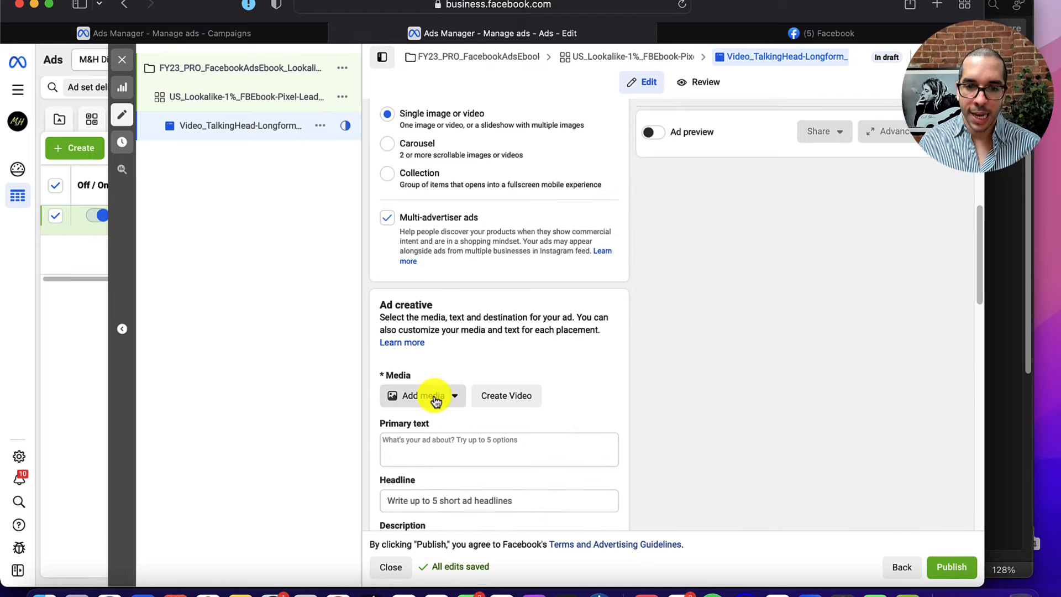
click(435, 400)
click(425, 442)
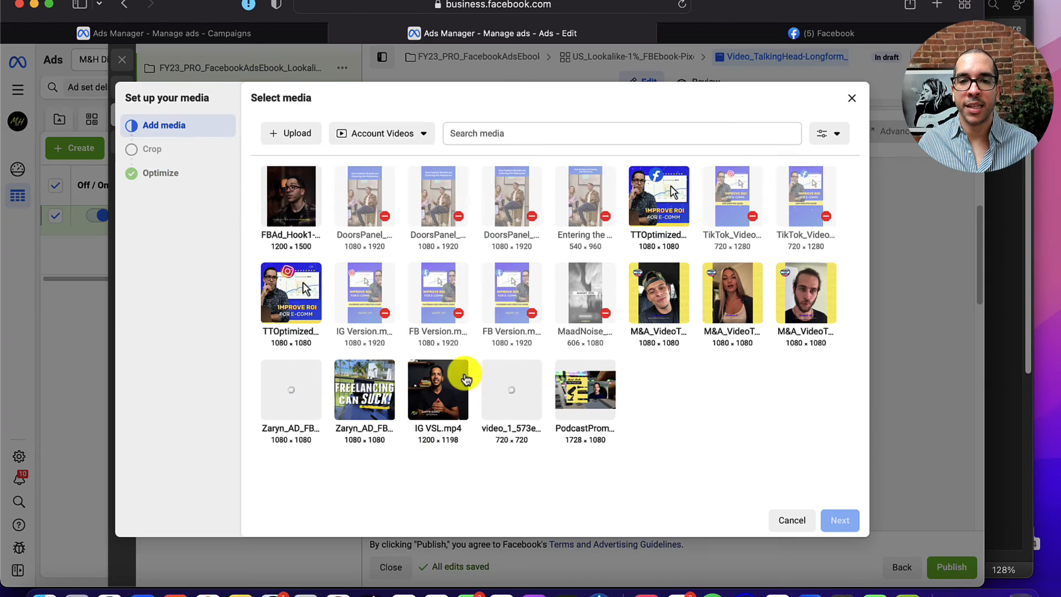
click(293, 202)
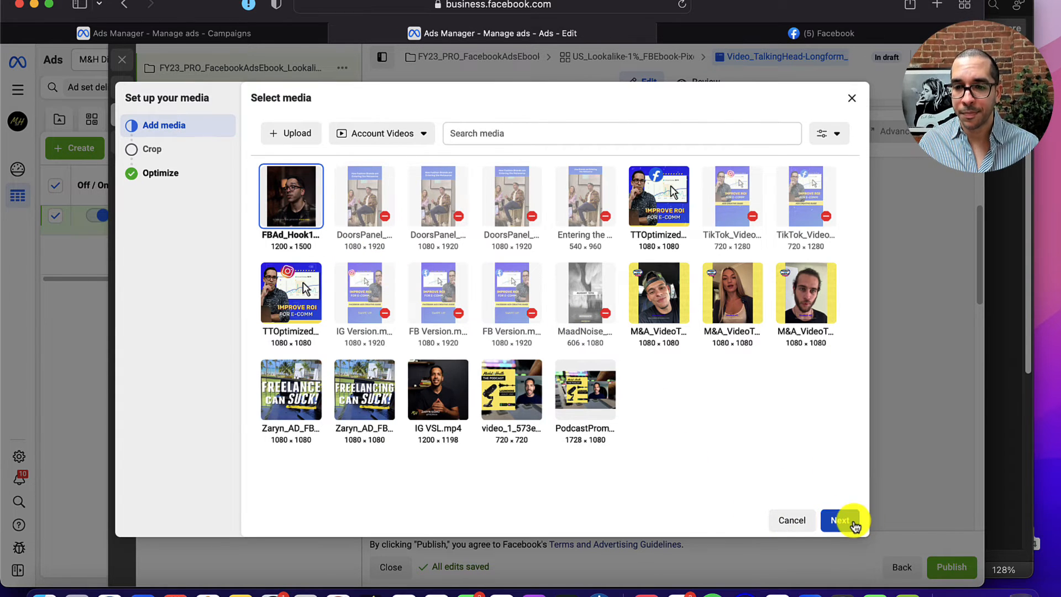
click(853, 525)
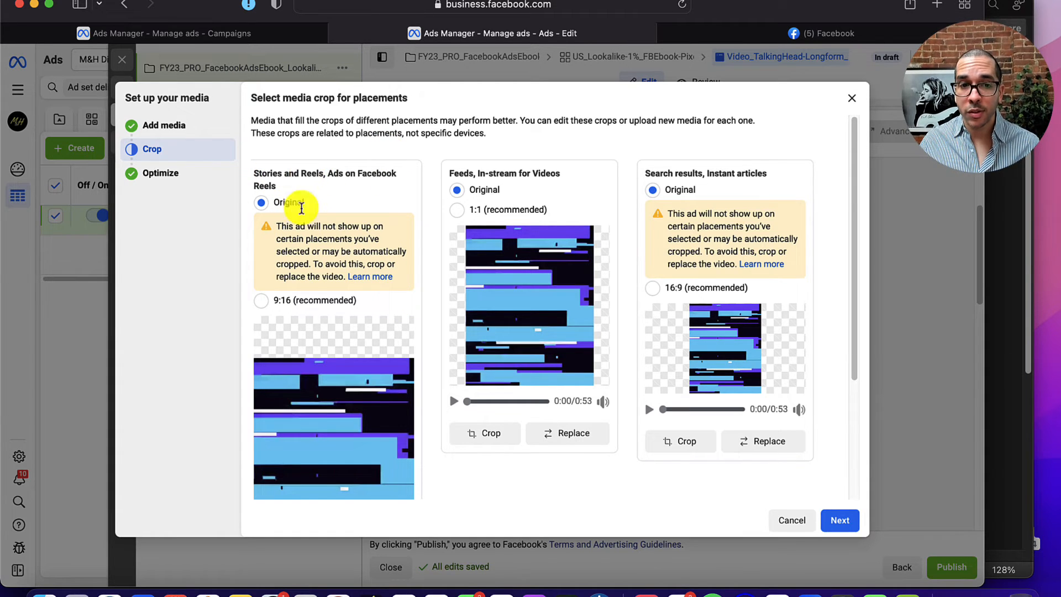
Try the recommended 9:16 crop for the Stories and Reels placements and switch back to the original
click(261, 302)
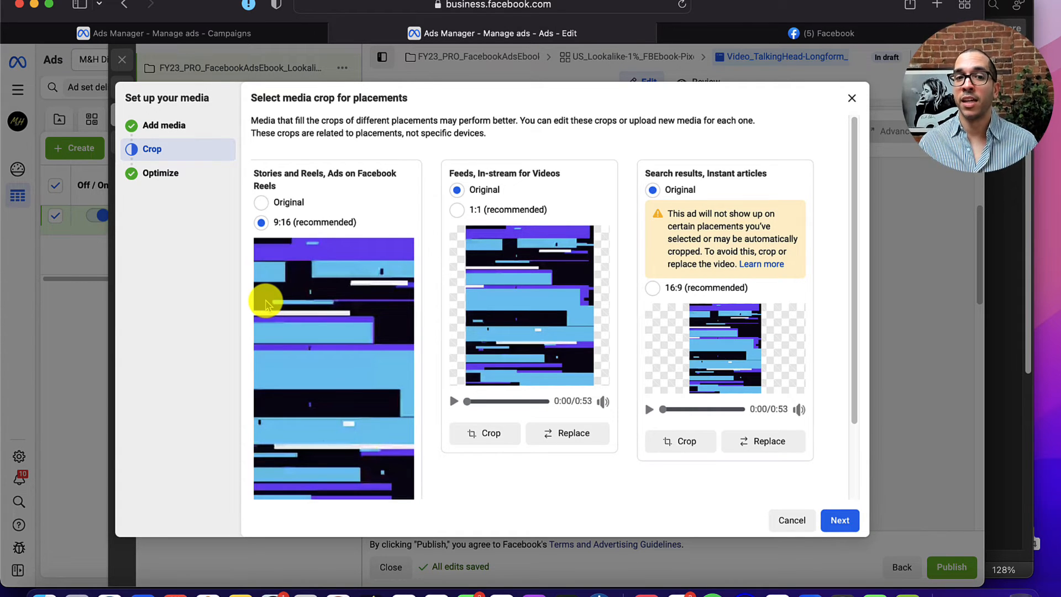
click(291, 202)
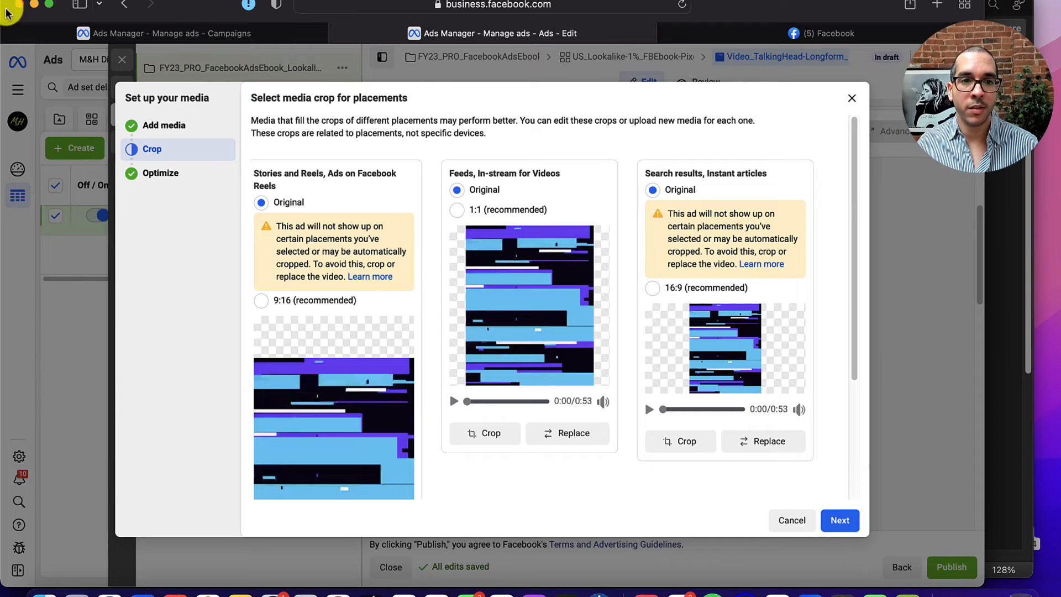
Move the windows aside, preview the FBAd_Hook1 video file from the desktop at about 5 seconds and close the player
drag(862, 2, 809, 1)
double_click(976, 420)
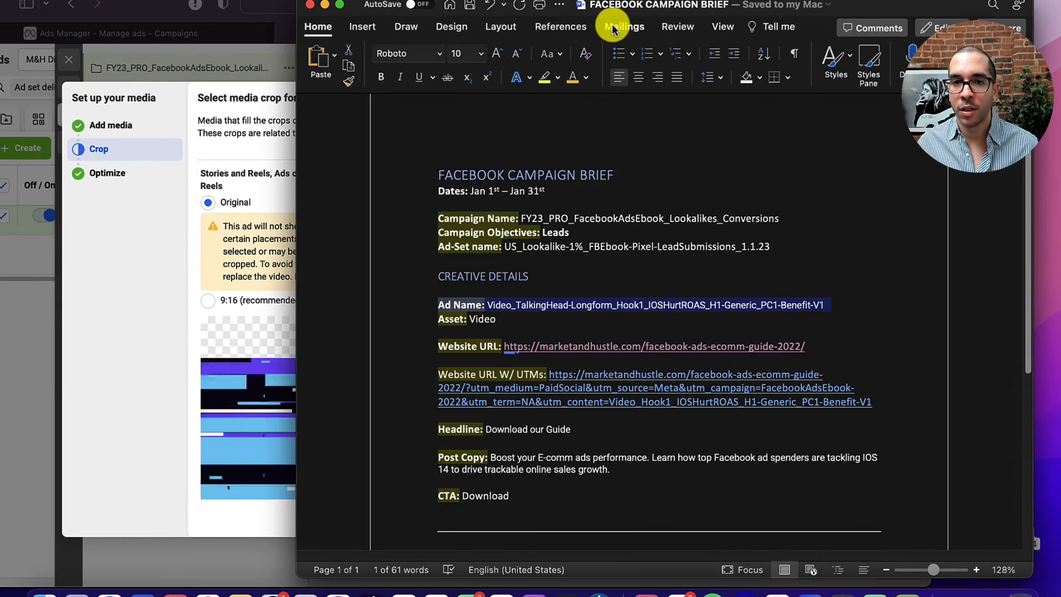
double_click(995, 496)
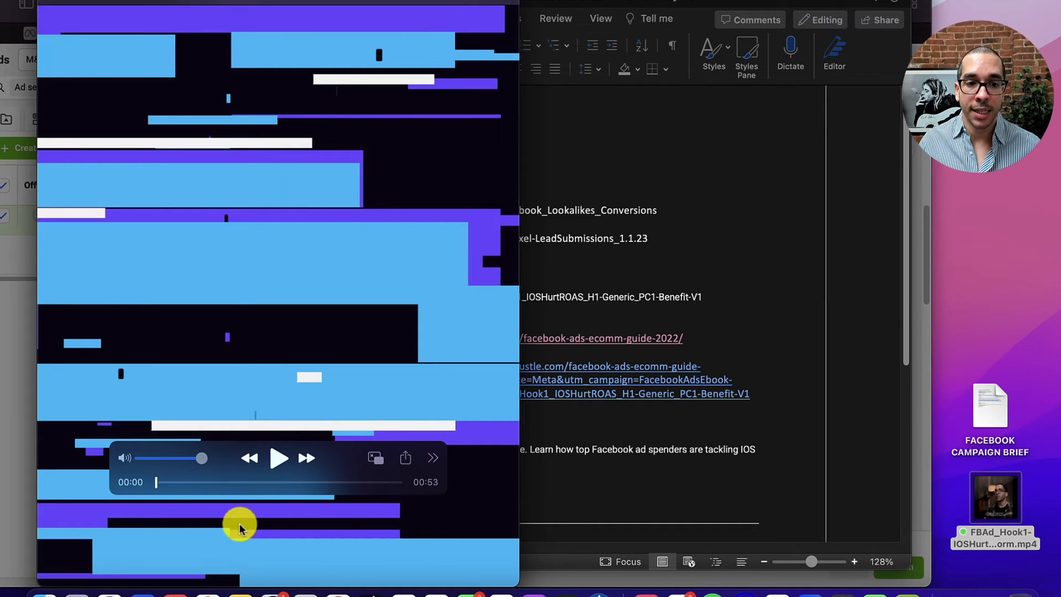
drag(162, 484, 180, 482)
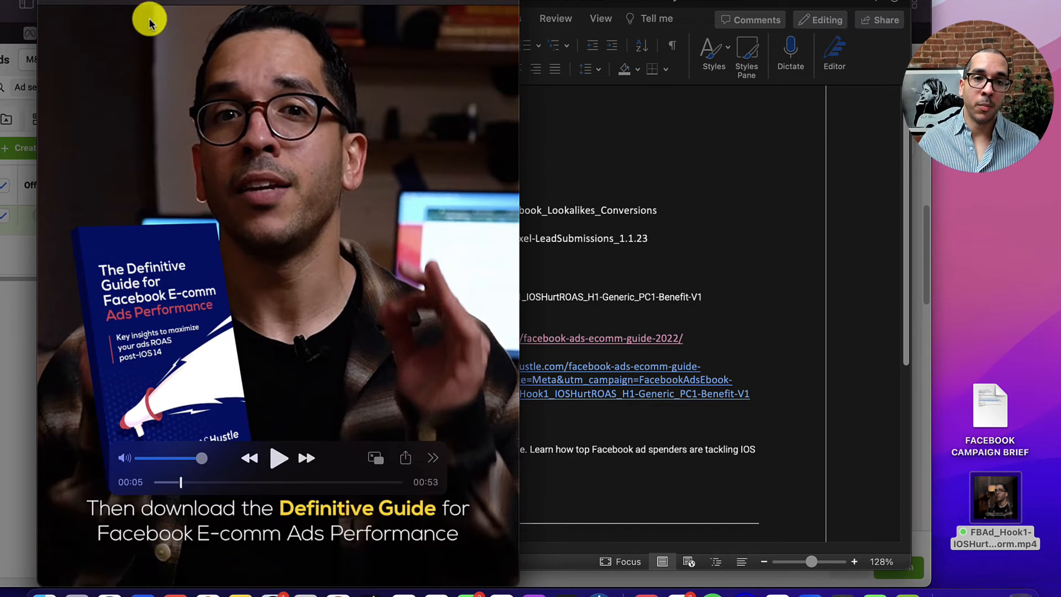
click(47, 2)
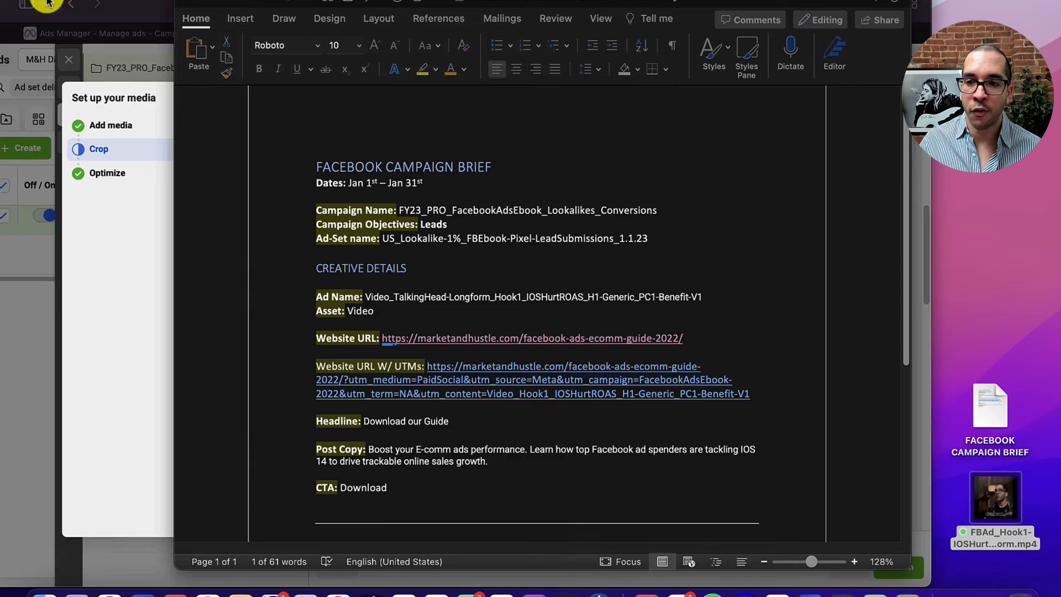
Check the dimensions of the FBAd_Hook1 video file in its file information and return to the ad's placement crops
right_click(1011, 540)
click(762, 290)
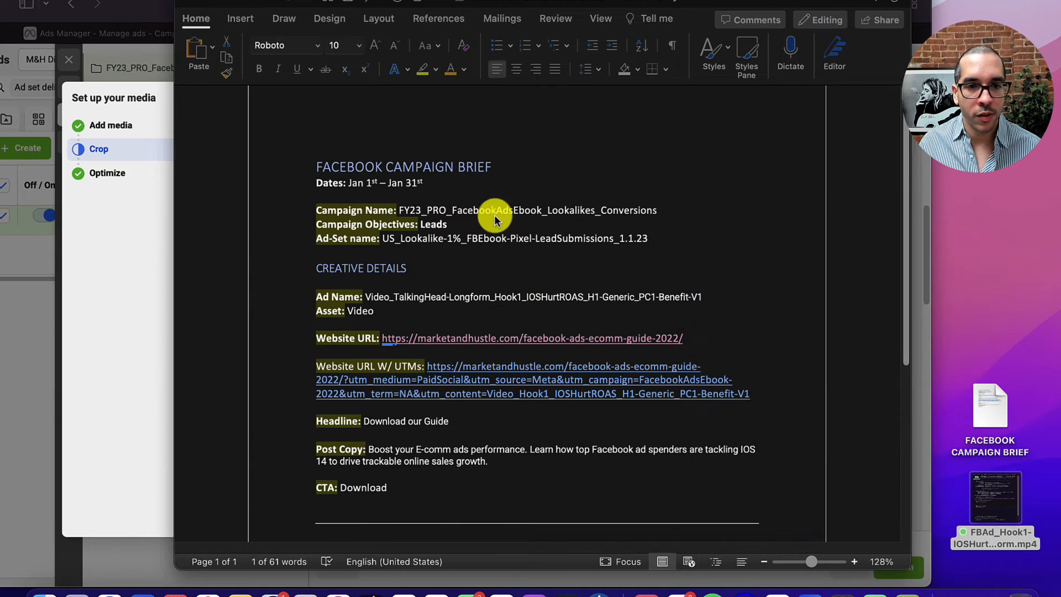
drag(201, 102, 350, 138)
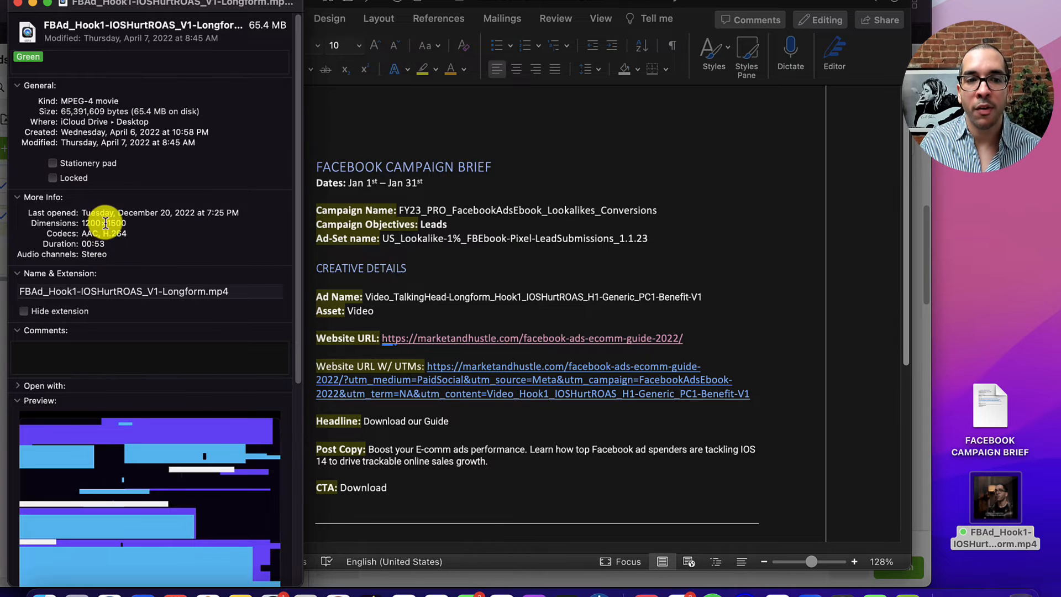
click(20, 4)
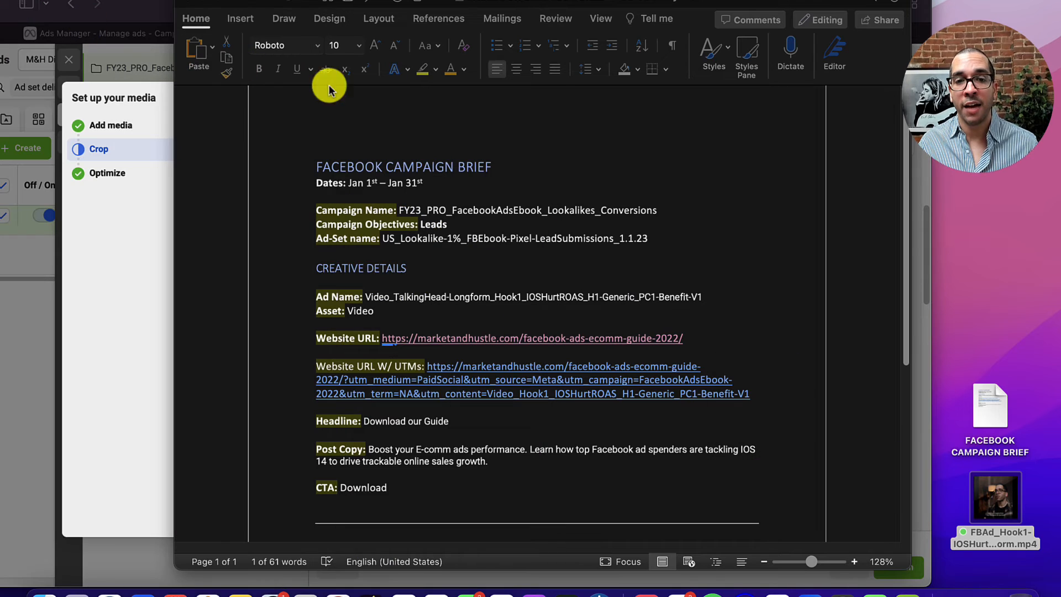
click(145, 97)
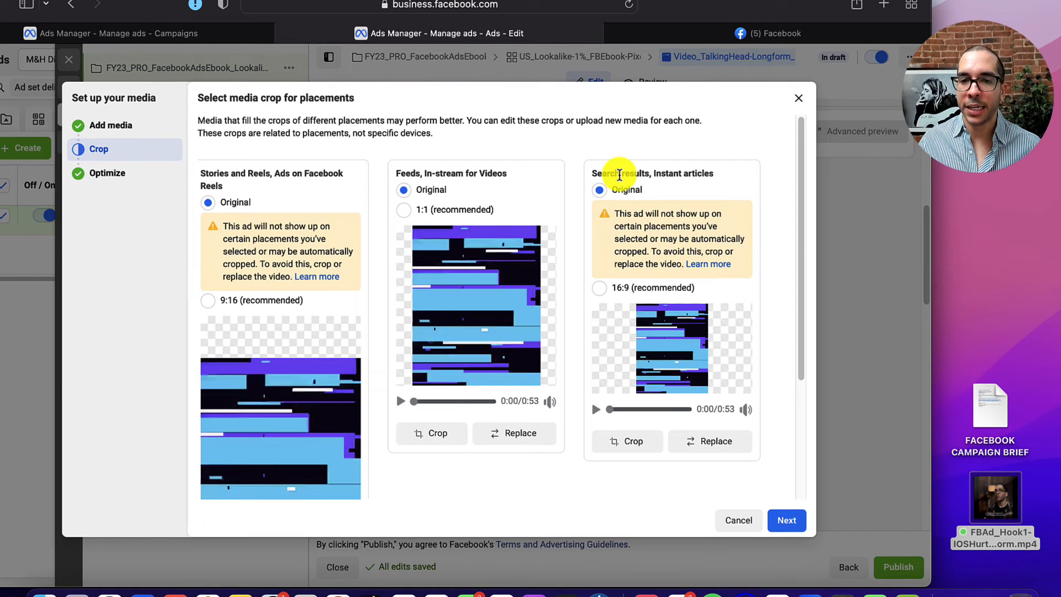
Keep the original crop for every placement group, briefly preview the Feeds video and continue to the creative optimization
click(611, 192)
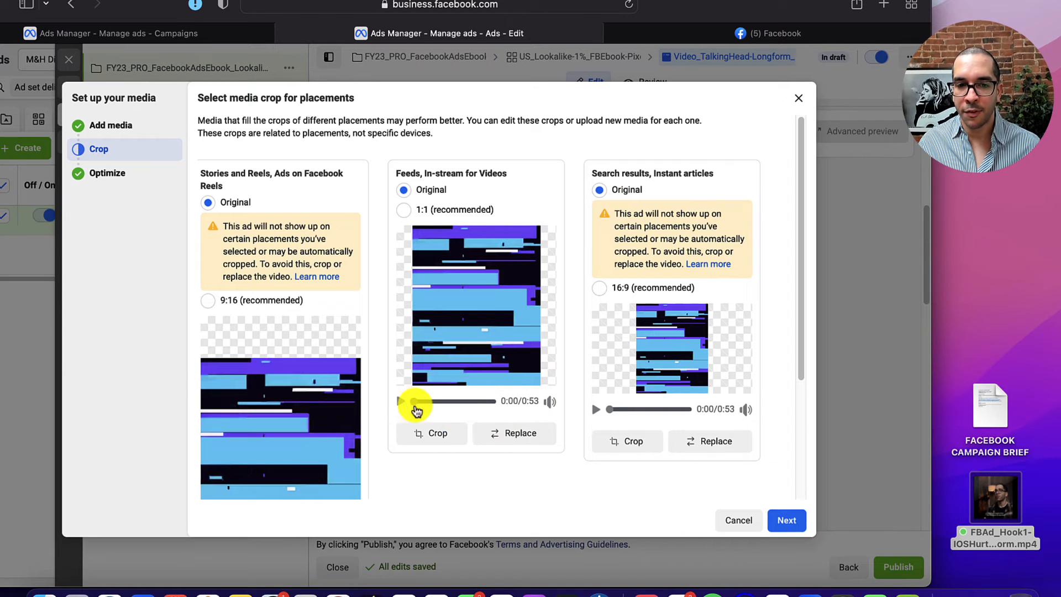
click(401, 403)
click(400, 402)
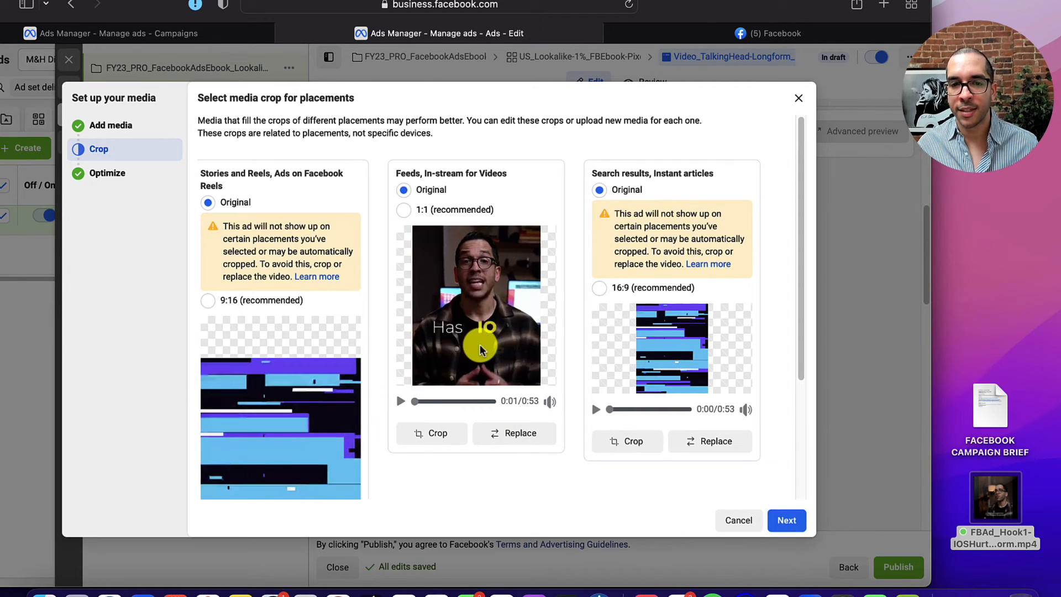
click(790, 519)
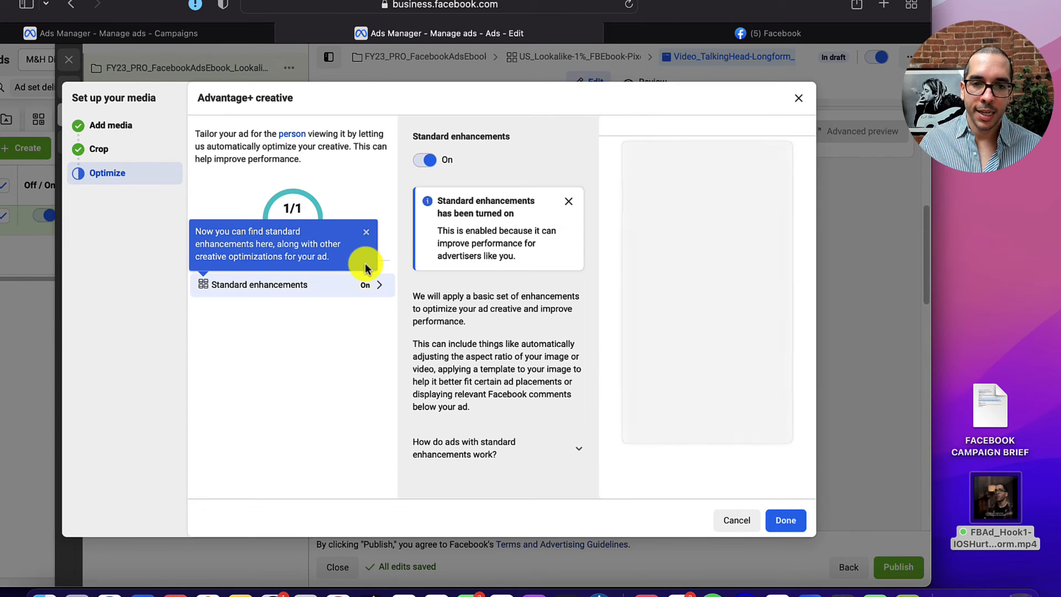
Dismiss the tip, browse the standard enhancements examples and finish the media setup with standard enhancements left on
click(366, 232)
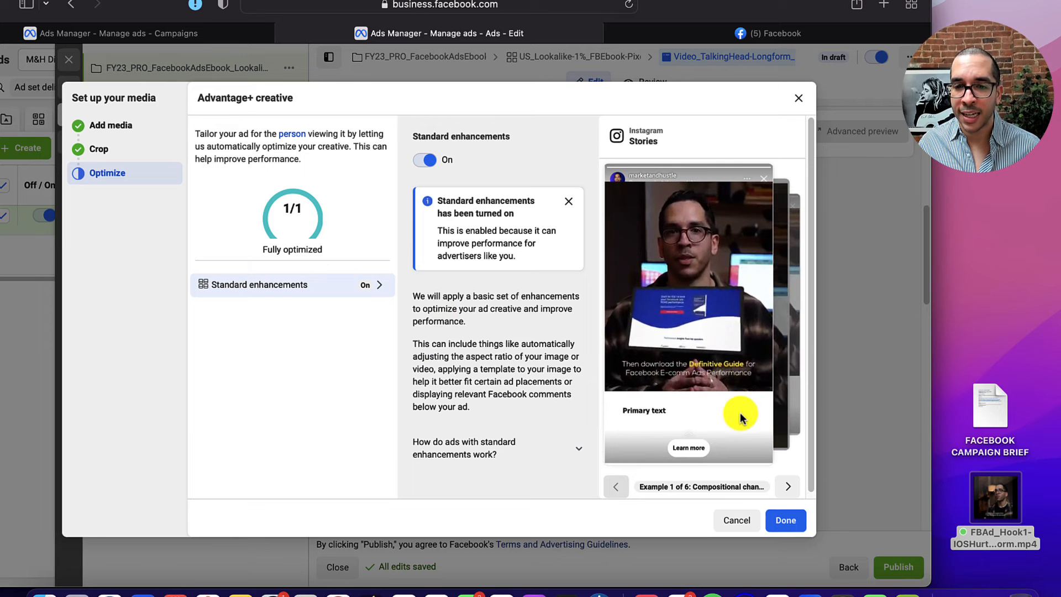
scroll(730, 414, down, 1)
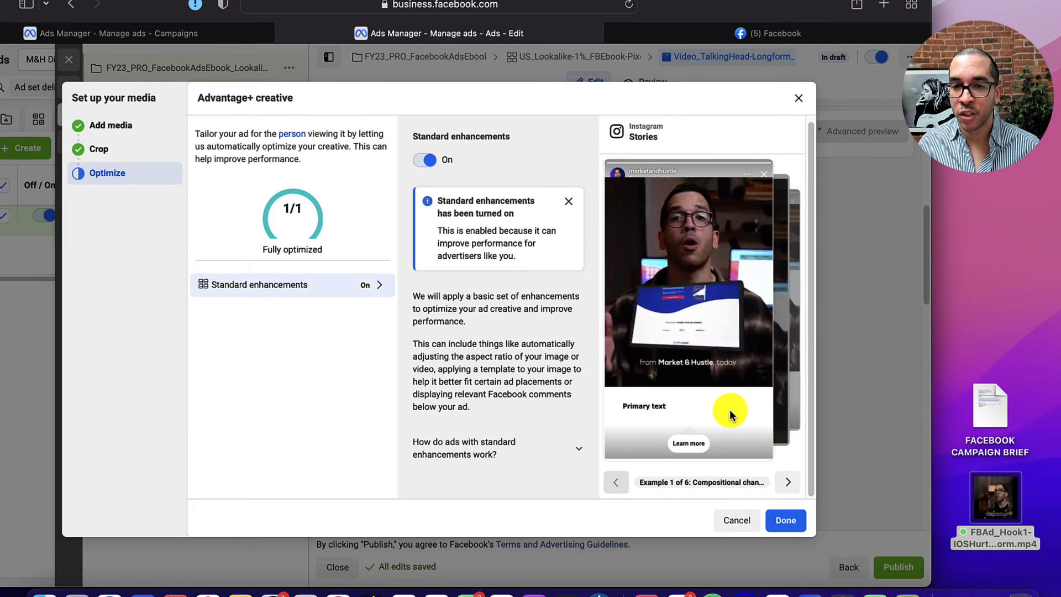
click(787, 483)
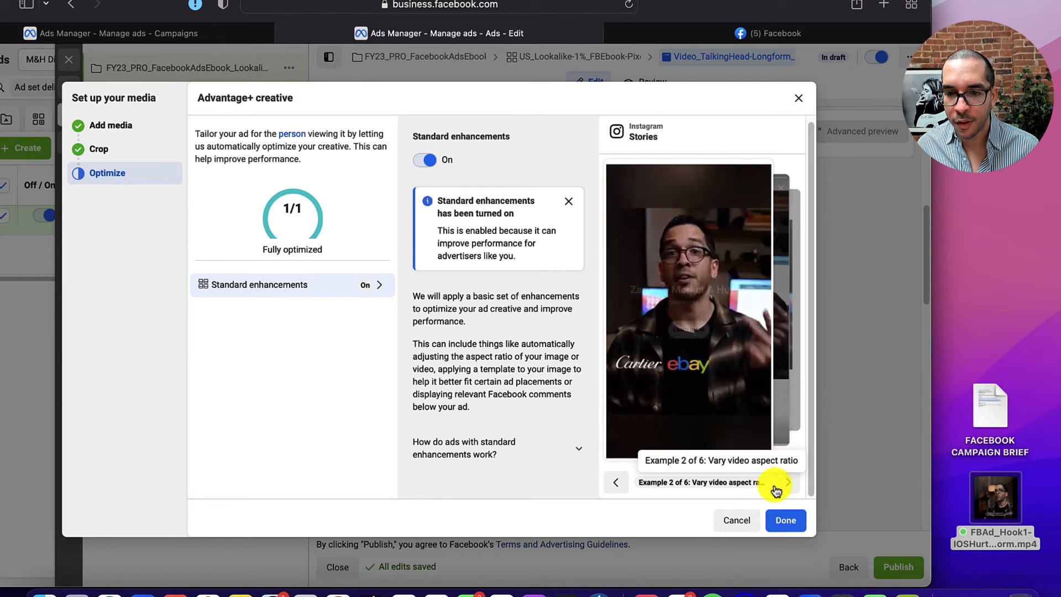
click(787, 484)
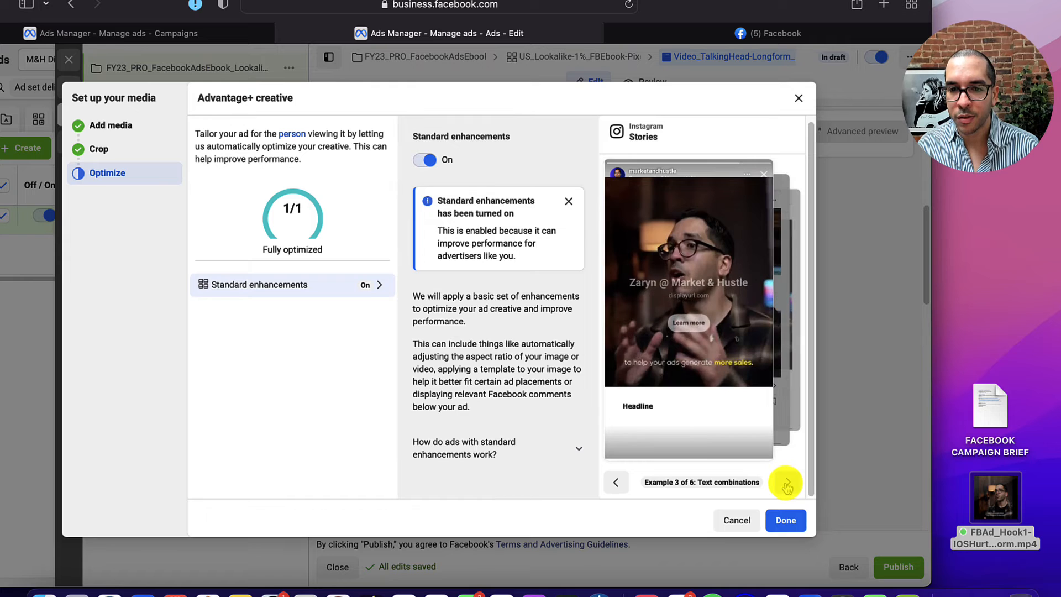
click(787, 484)
click(787, 484)
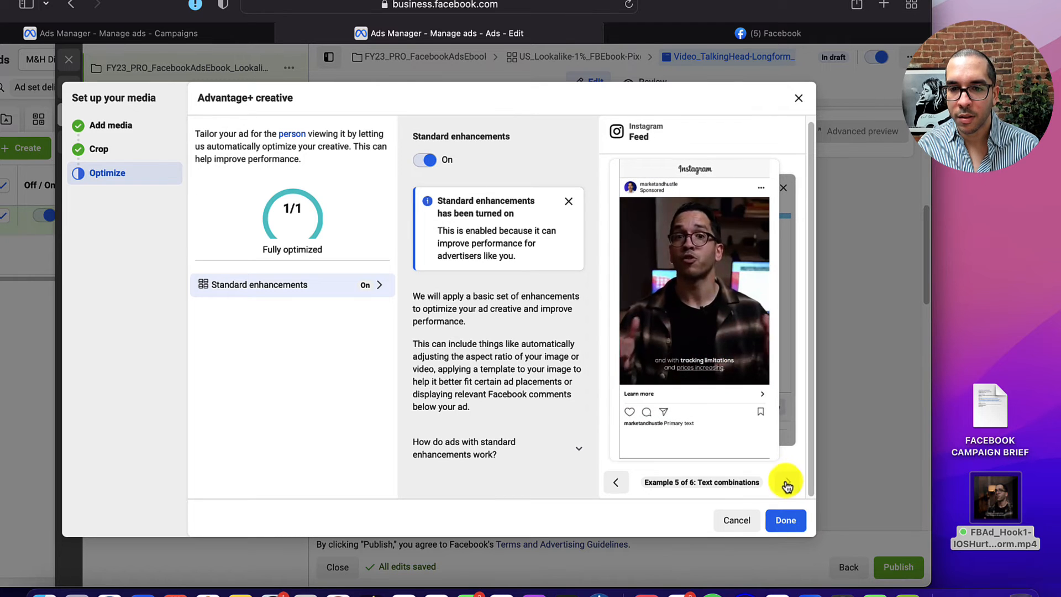
click(783, 518)
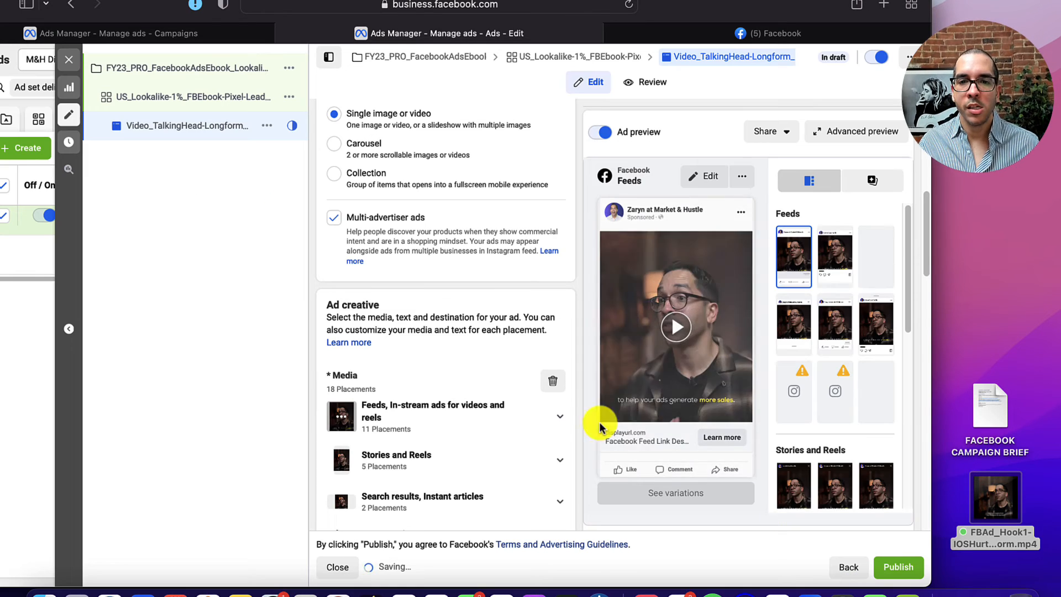
Fill the ad's primary text with the post copy from the Word campaign brief, starting "Boost your E-comm ads performance."
scroll(456, 378, down, 3)
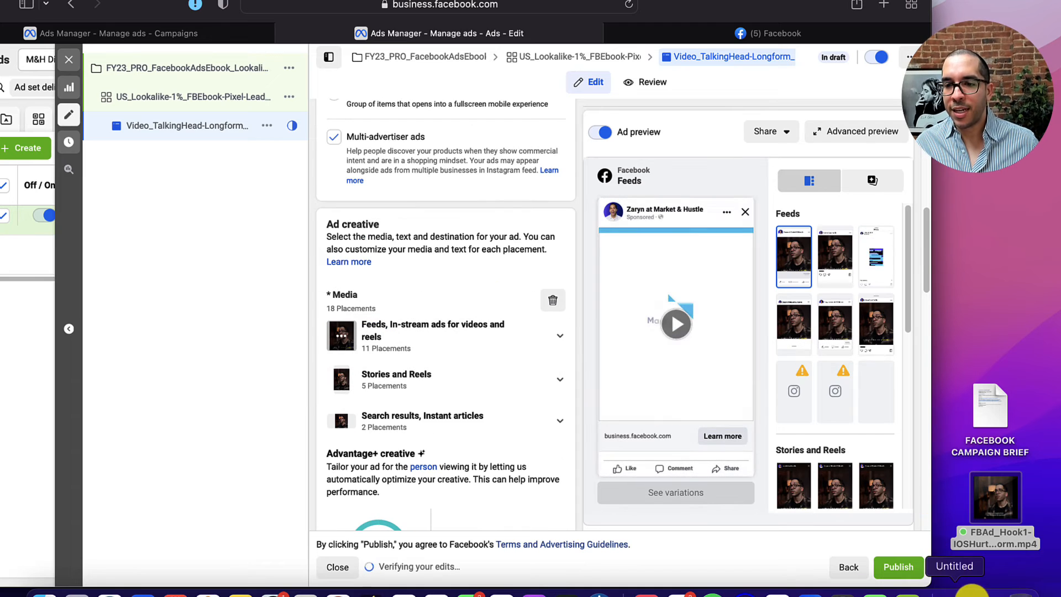
scroll(463, 362, down, 3)
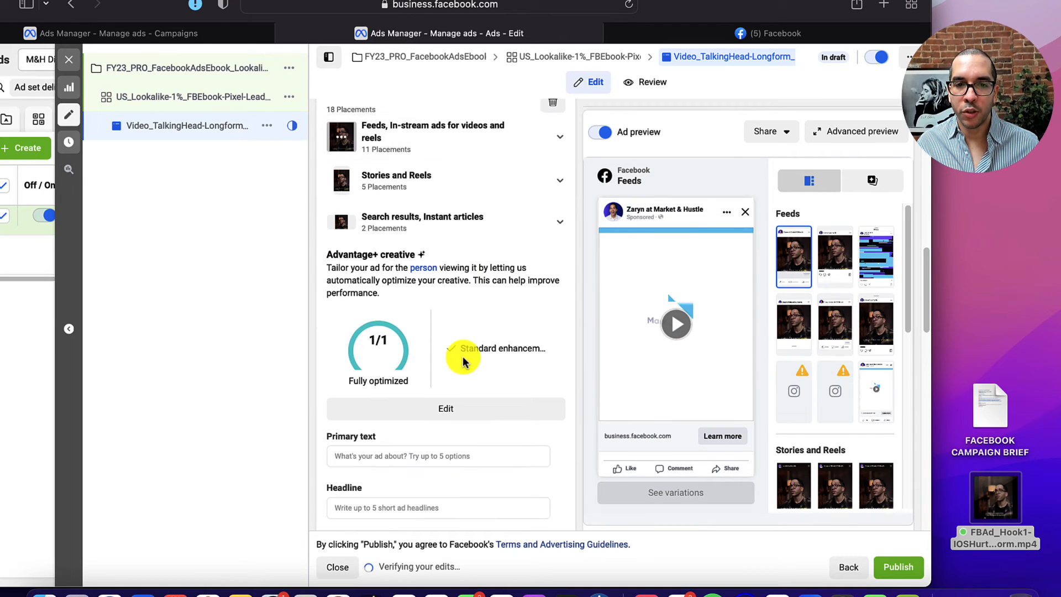
scroll(450, 351, down, 2)
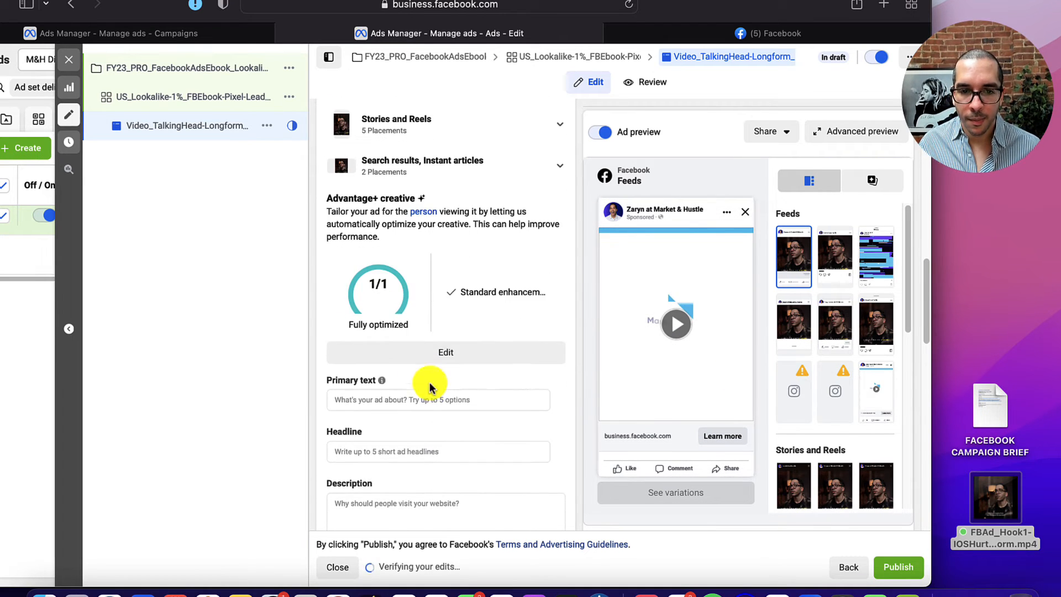
click(413, 396)
double_click(989, 406)
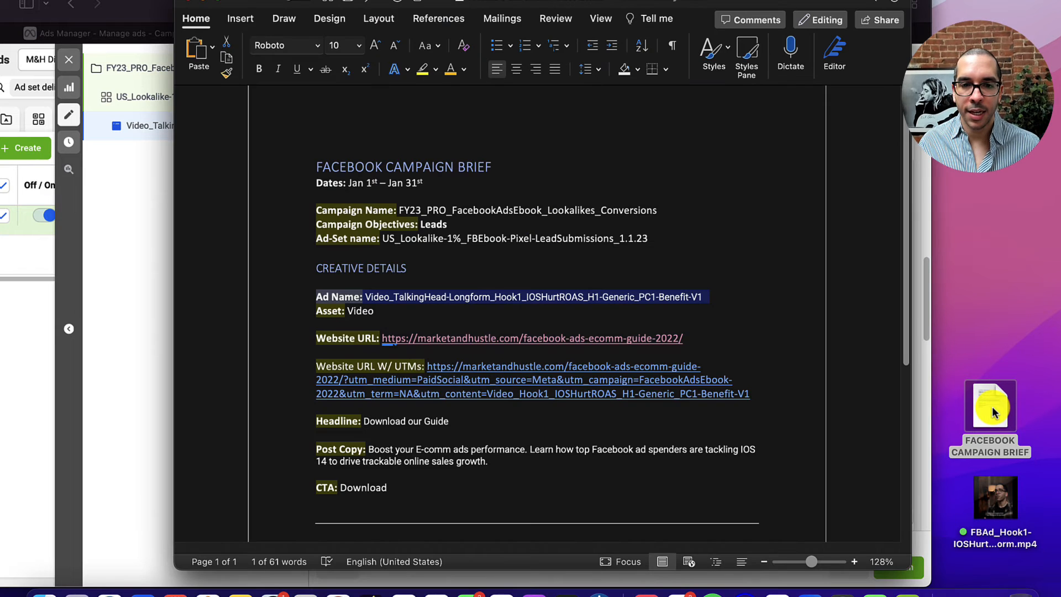
click(454, 288)
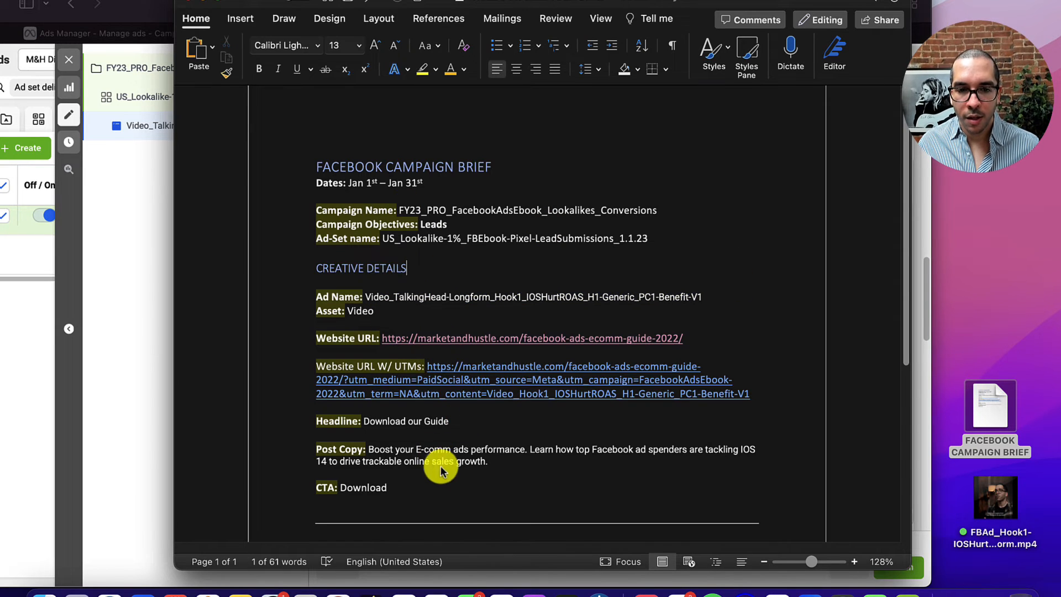
drag(498, 462, 382, 451)
key(super+c)
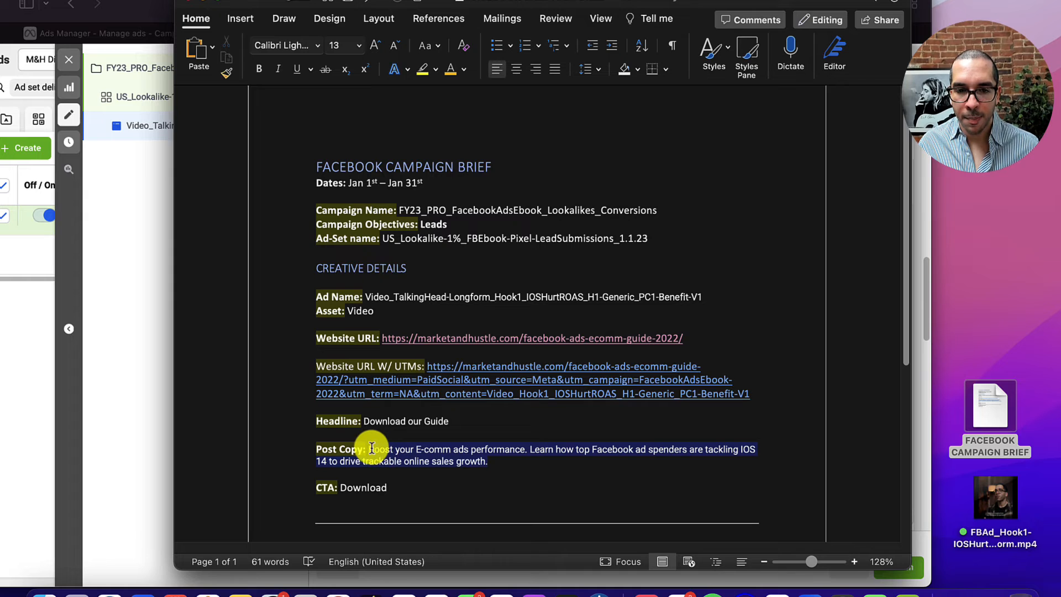
click(161, 353)
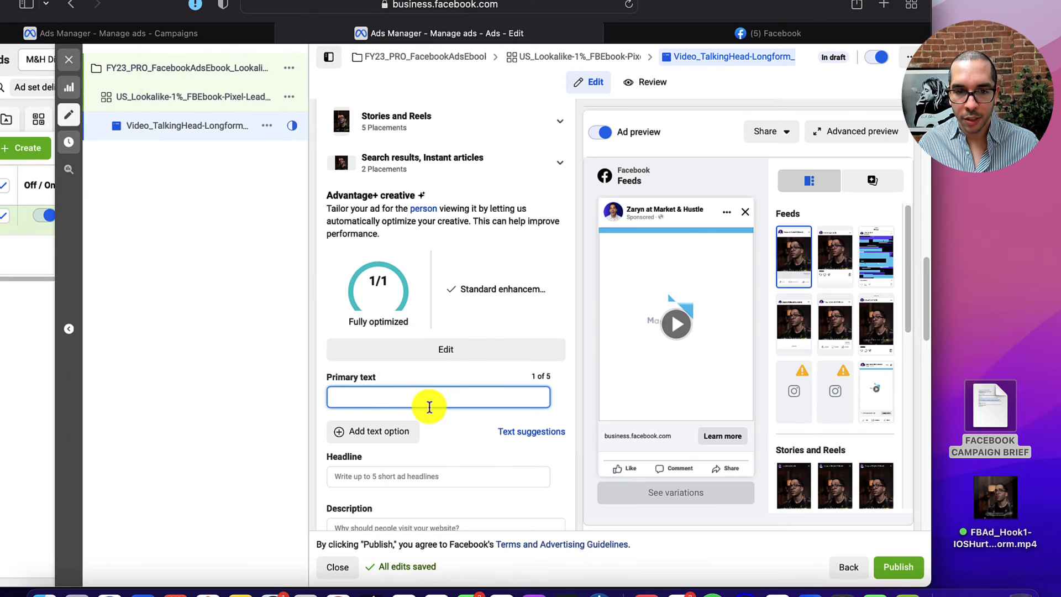
key(super+v)
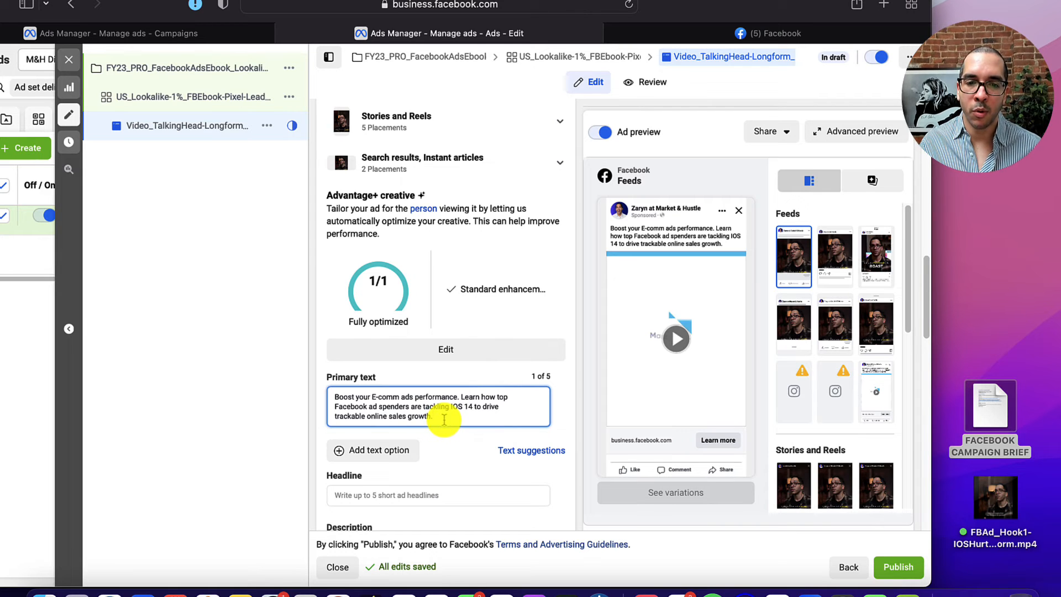
Set the ad's headline to "Download our Guide", copied from the campaign brief in Word
double_click(995, 404)
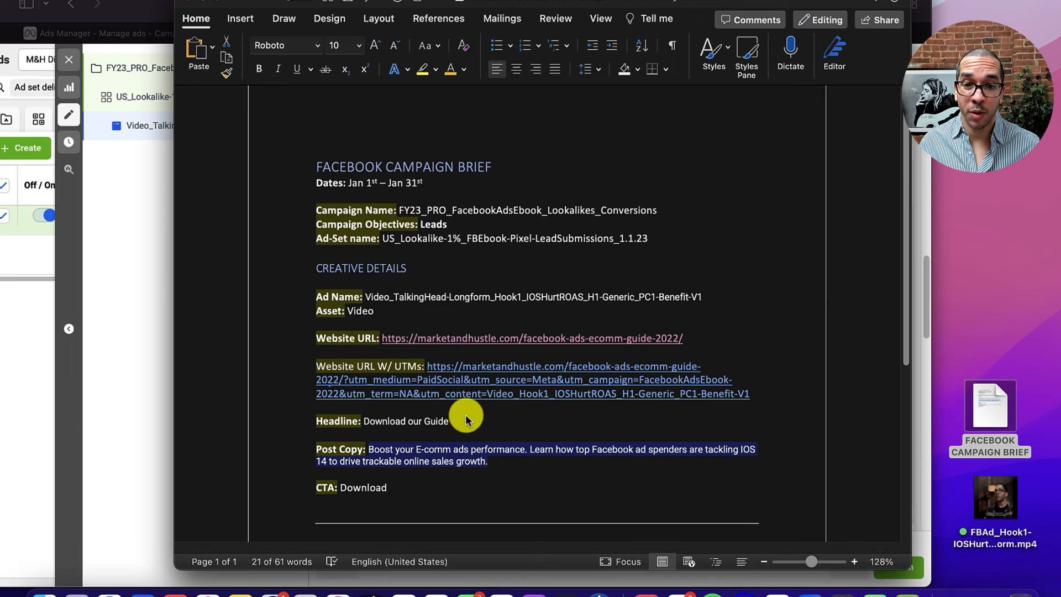
drag(464, 422, 374, 418)
key(cmd+c)
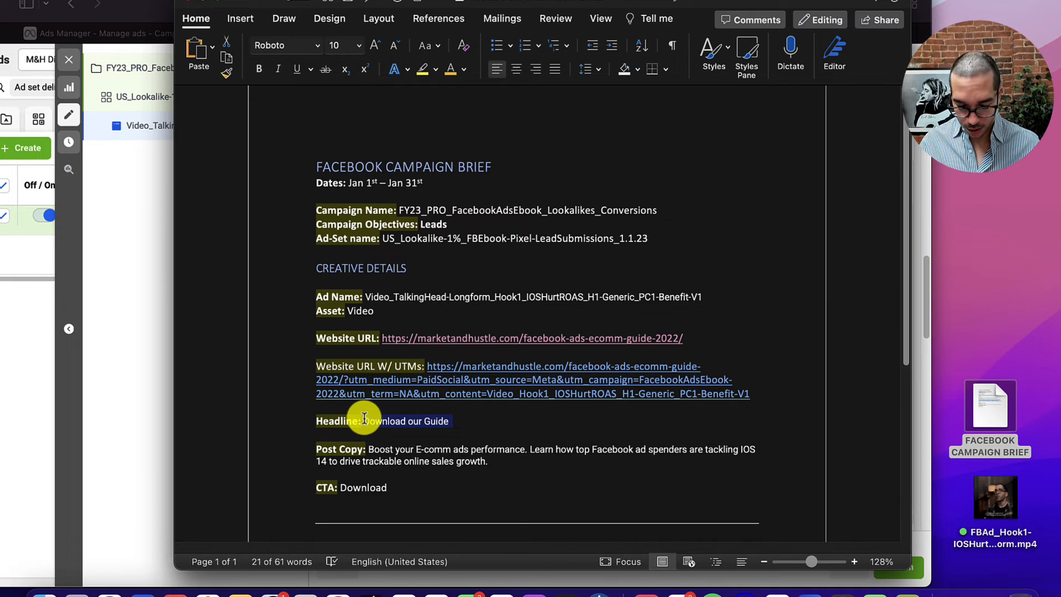
click(135, 315)
click(403, 496)
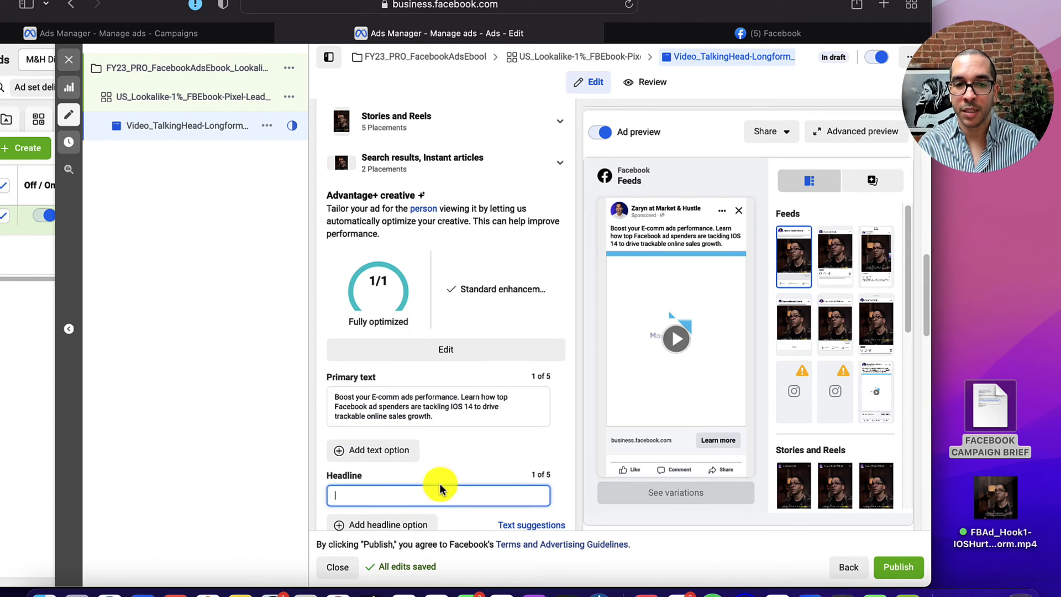
key(cmd+v)
click(464, 454)
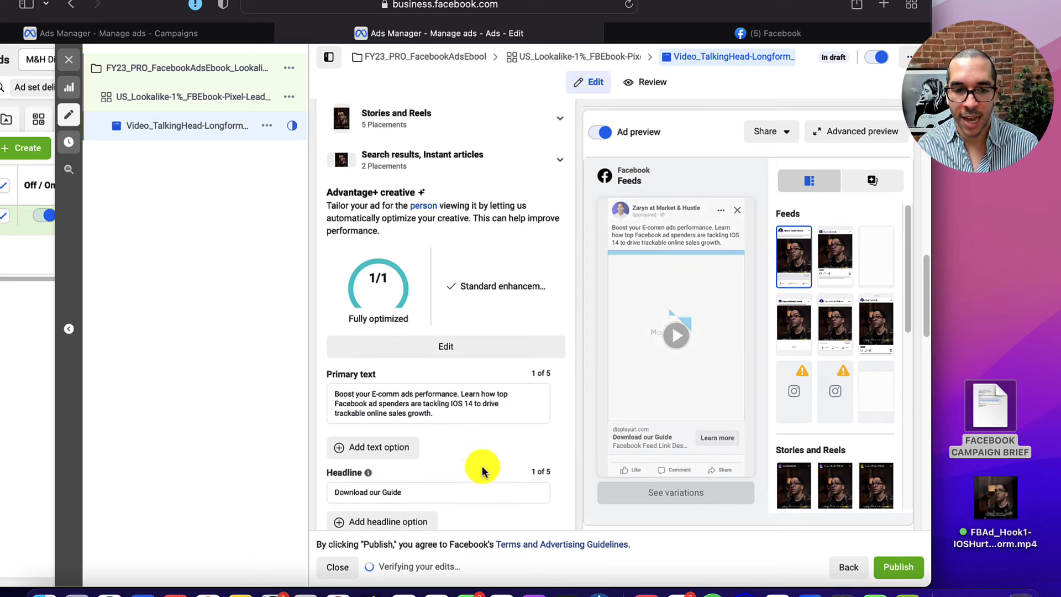
Play the video briefly in the ad's Facebook Feeds preview and pause it
scroll(486, 453, down, 3)
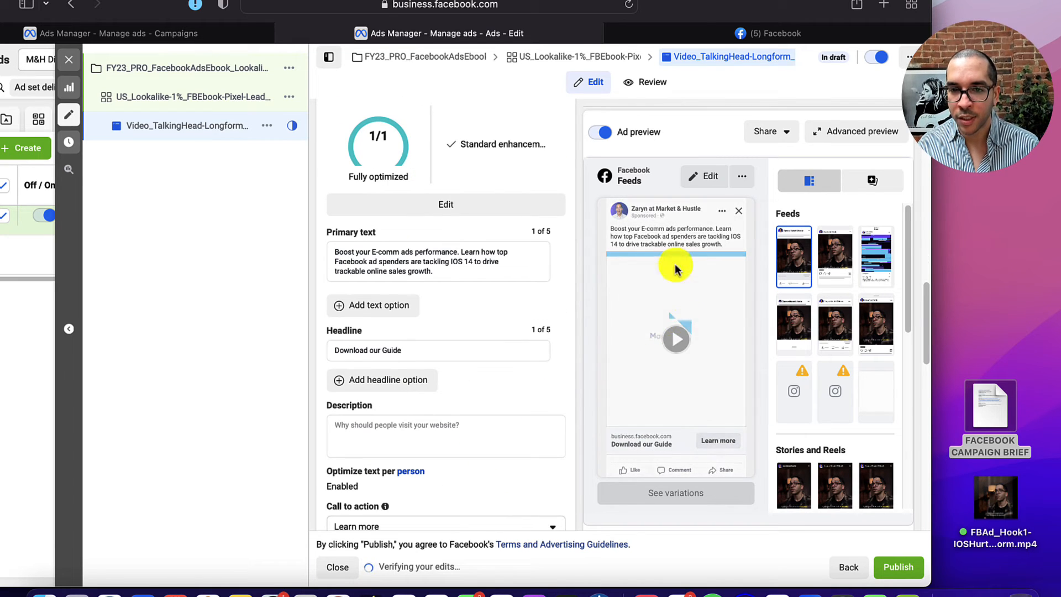
click(676, 341)
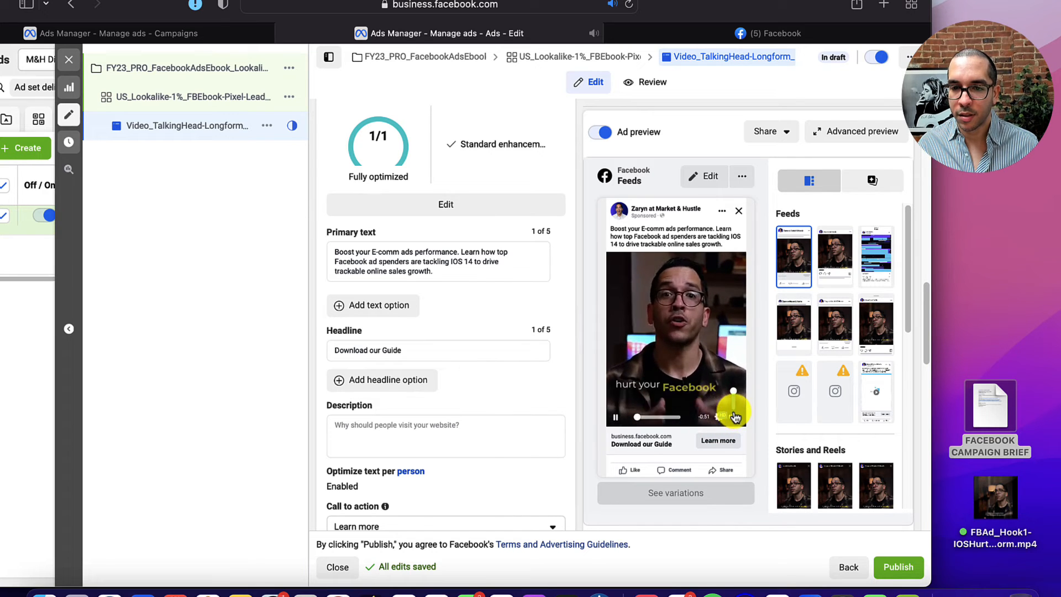
click(614, 418)
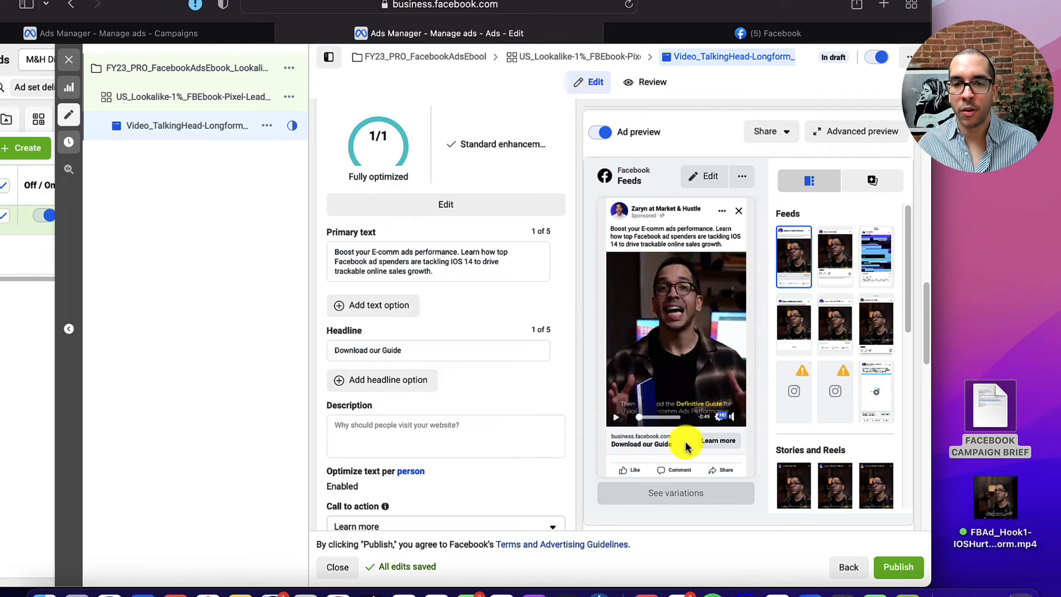
Set the ad's call to action to Download
scroll(448, 434, down, 3)
click(442, 438)
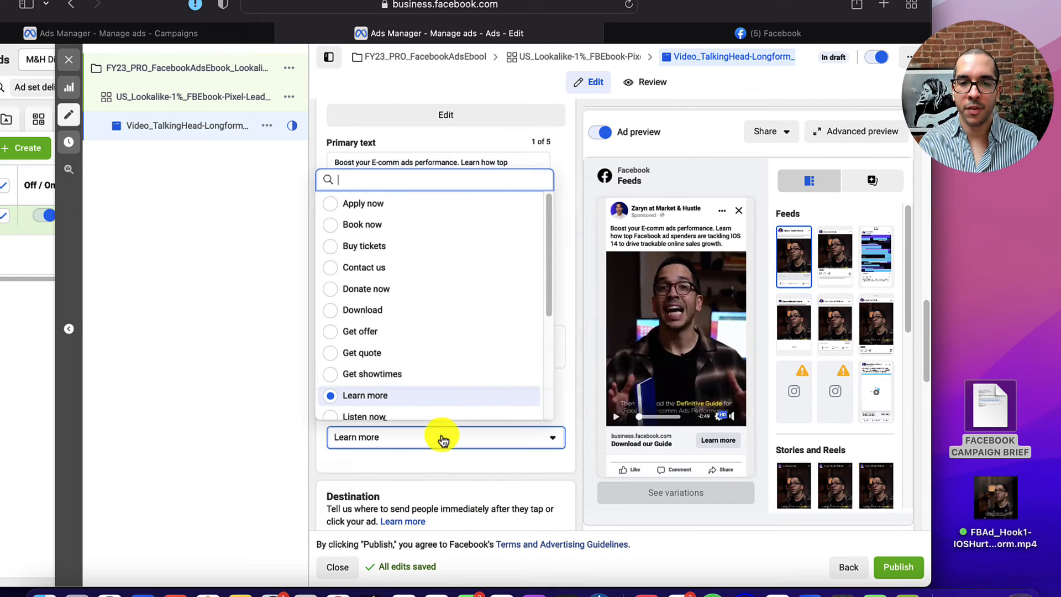
click(379, 310)
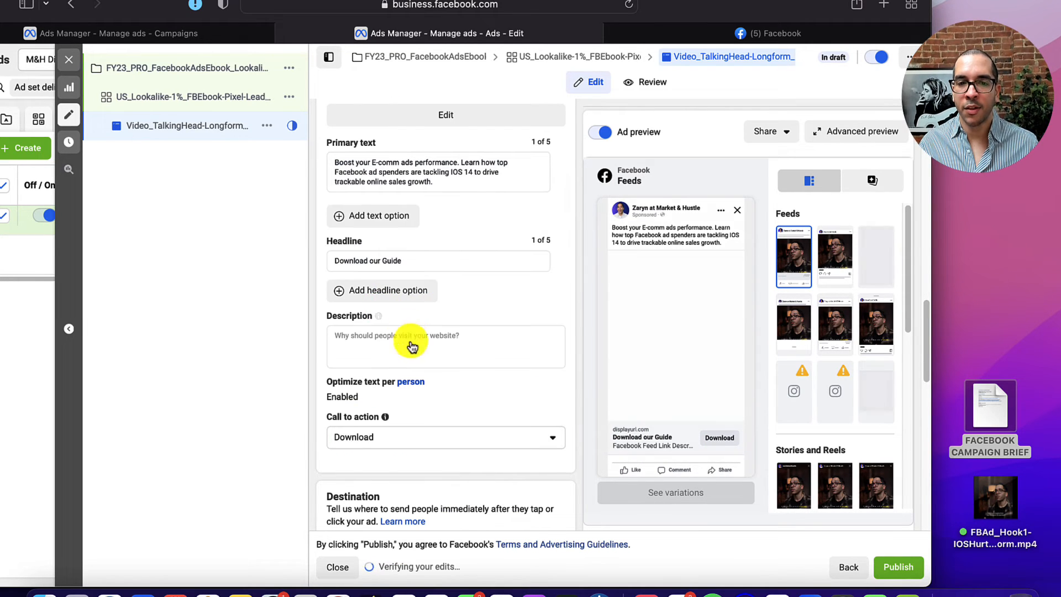
click(461, 435)
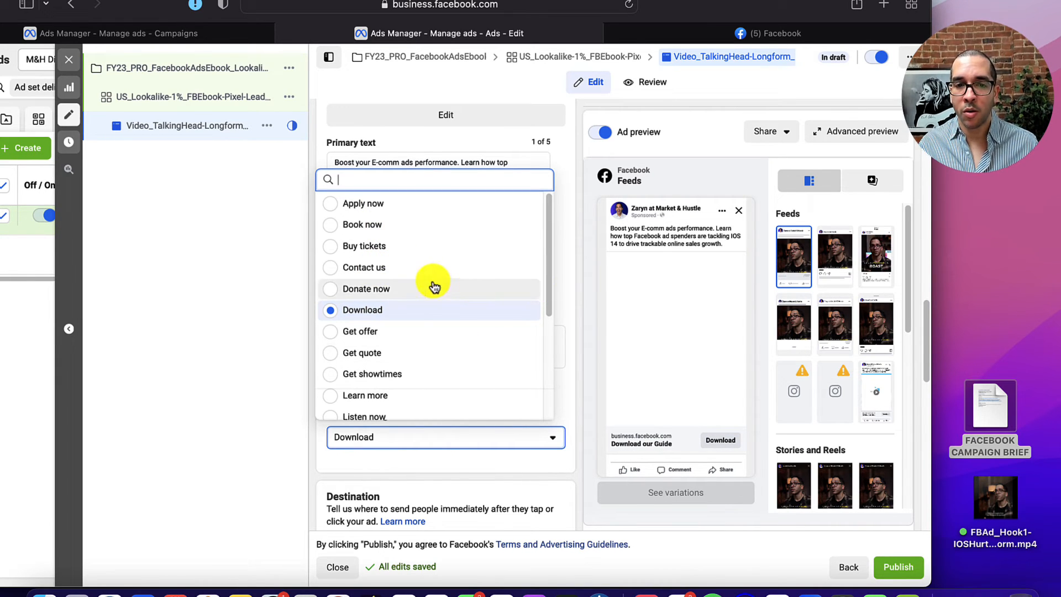
click(570, 291)
Fill the ad's description with "Trusted by 500+ pros"
scroll(566, 348, down, 1)
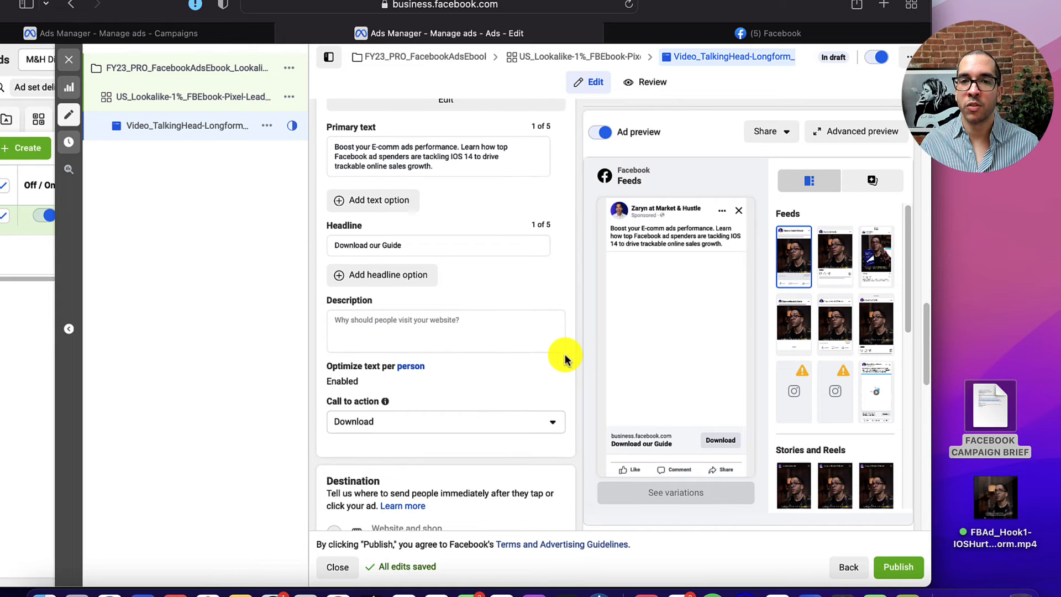
scroll(535, 372, down, 5)
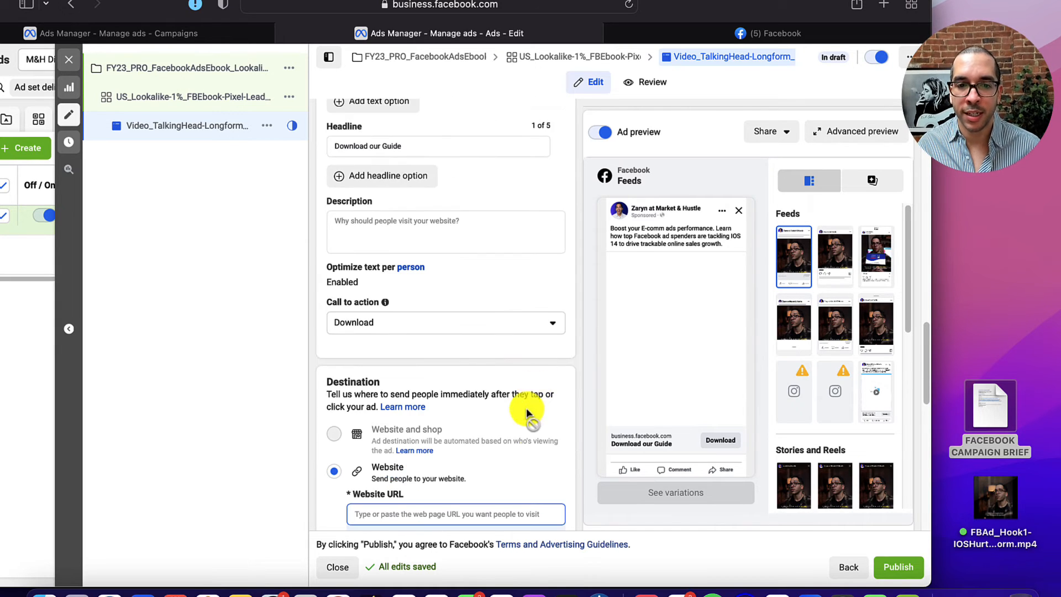
scroll(455, 428, down, 2)
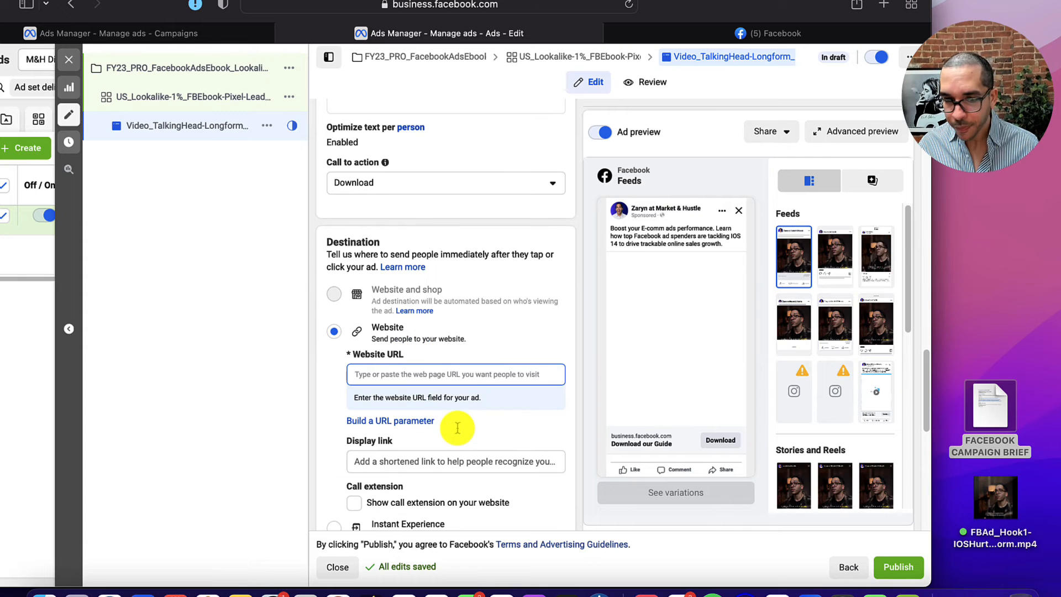
scroll(451, 378, up, 1)
scroll(452, 398, up, 4)
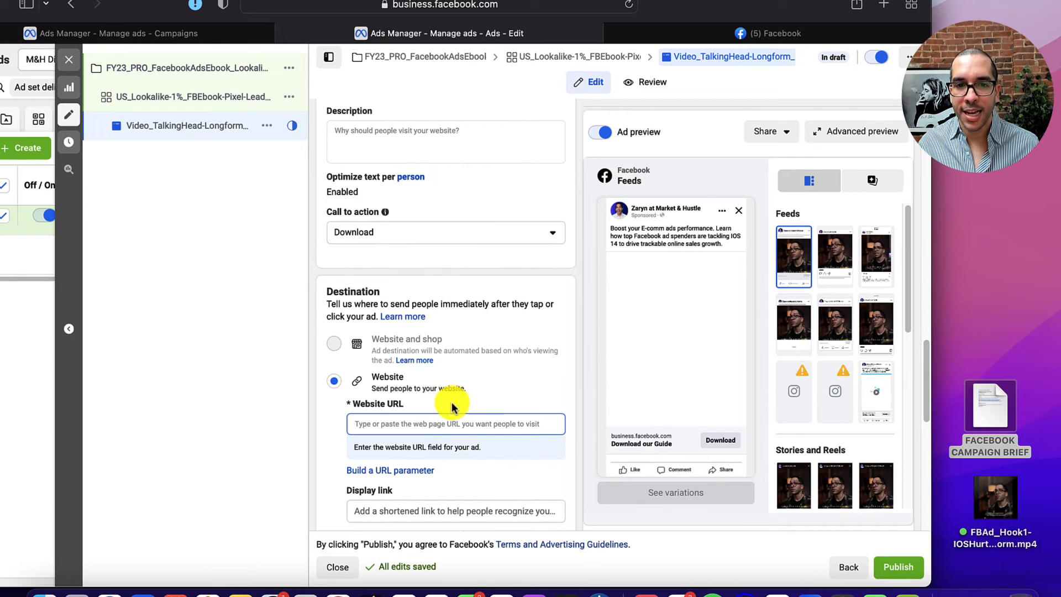
click(414, 260)
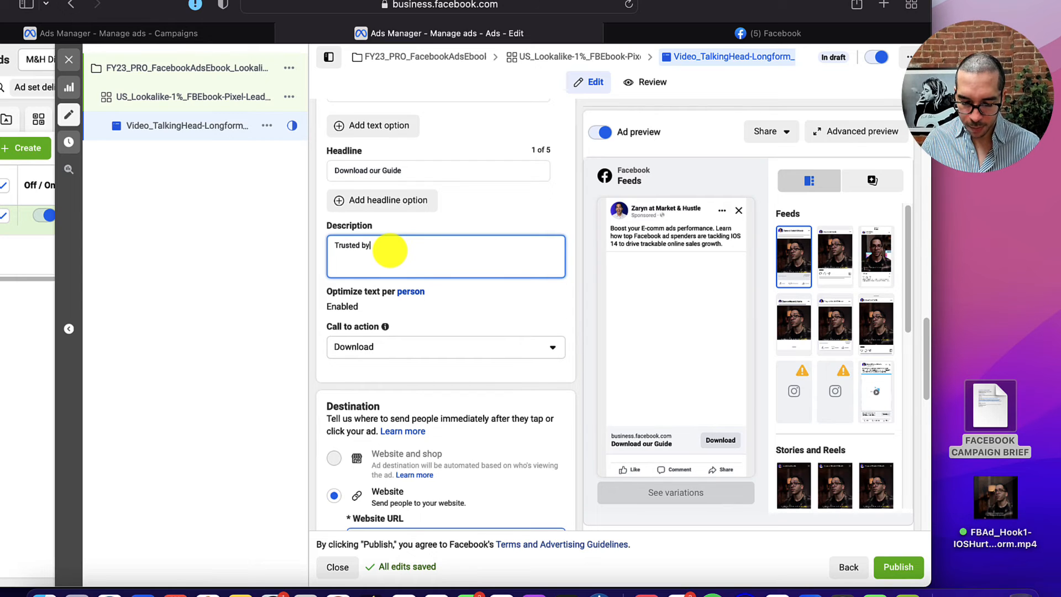
text(500+)
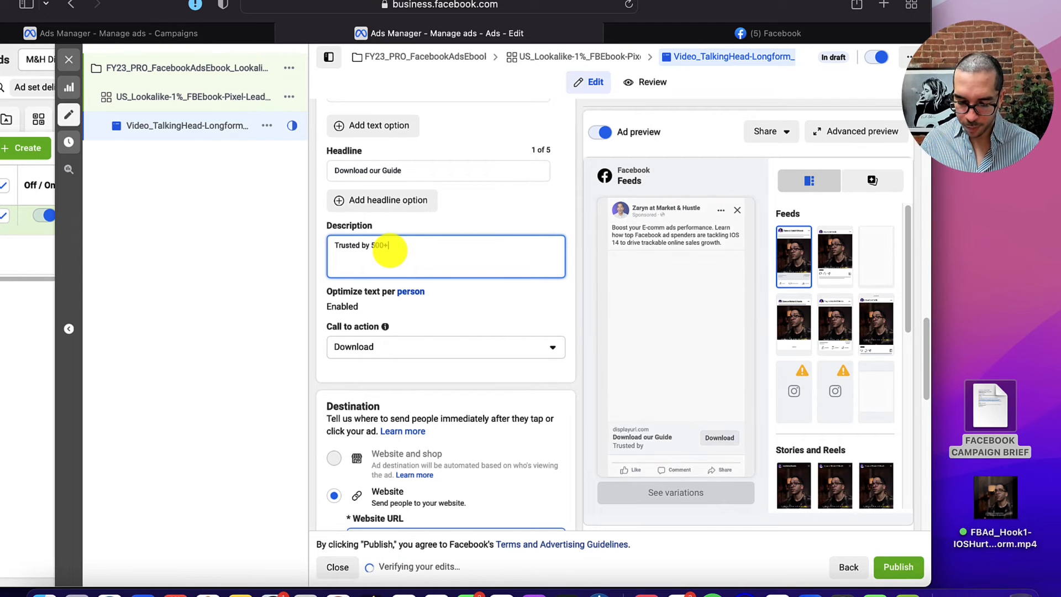
text( pros)
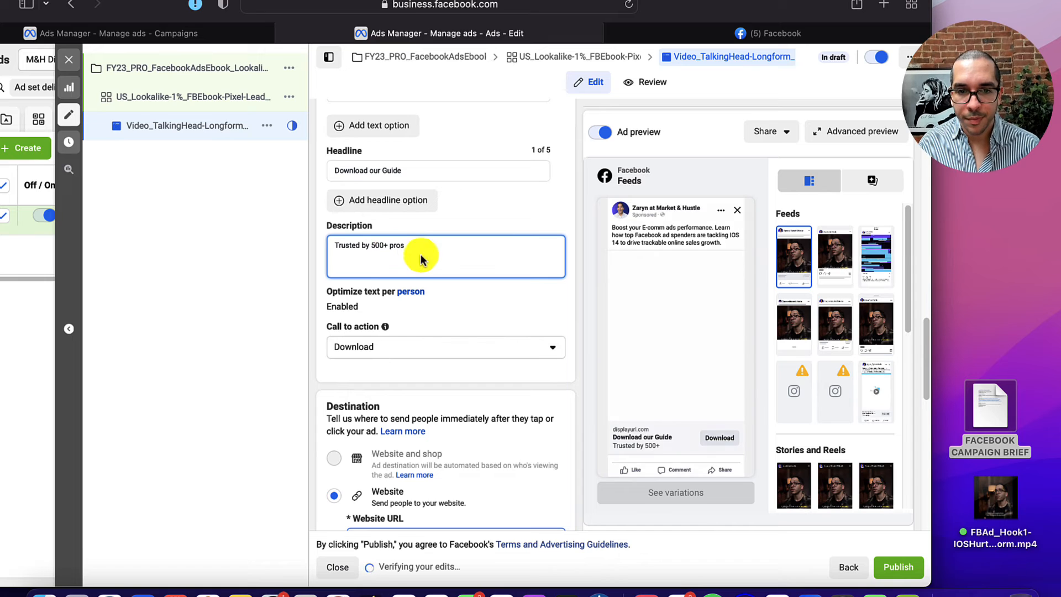
click(499, 224)
Set the ad's website URL to the marketandhustle.com/facebook-ads-ecomm-guide-2022/ link with UTMs, copied from the Word campaign brief
scroll(508, 249, down, 5)
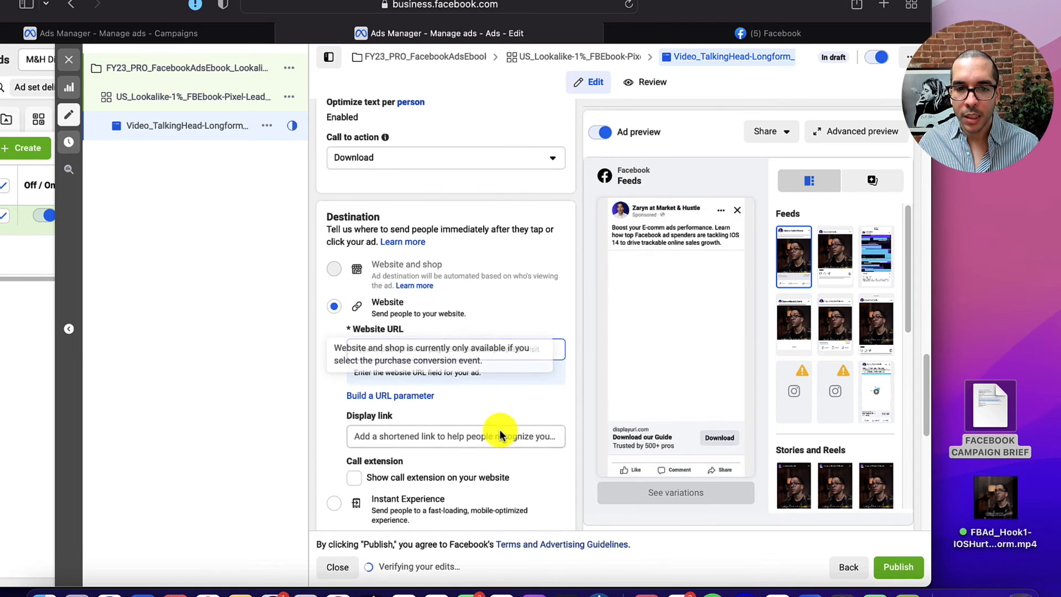
click(979, 407)
double_click(980, 407)
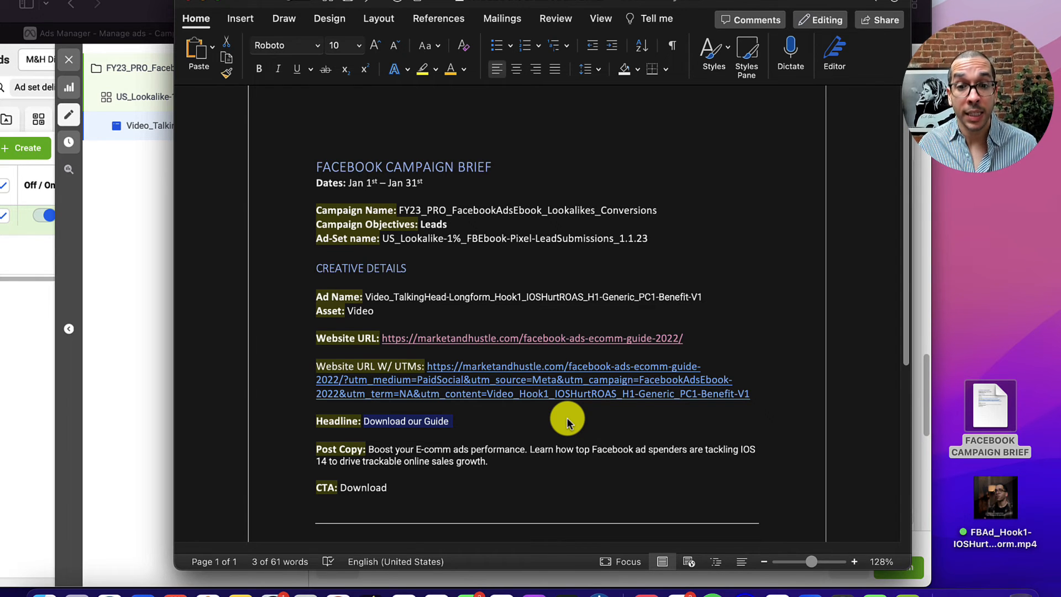
click(548, 410)
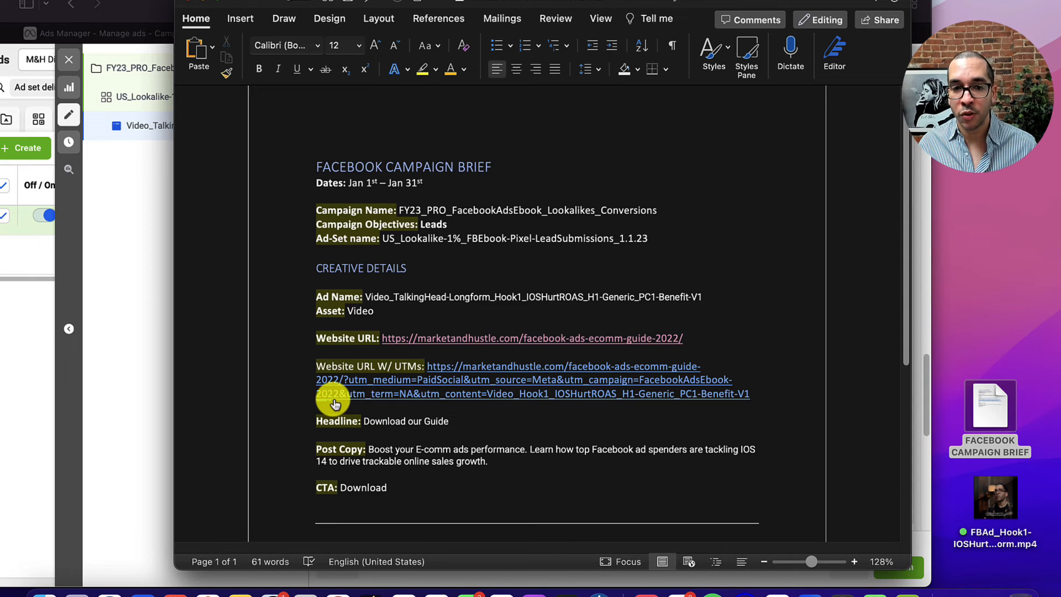
drag(765, 398, 426, 365)
key(super+c)
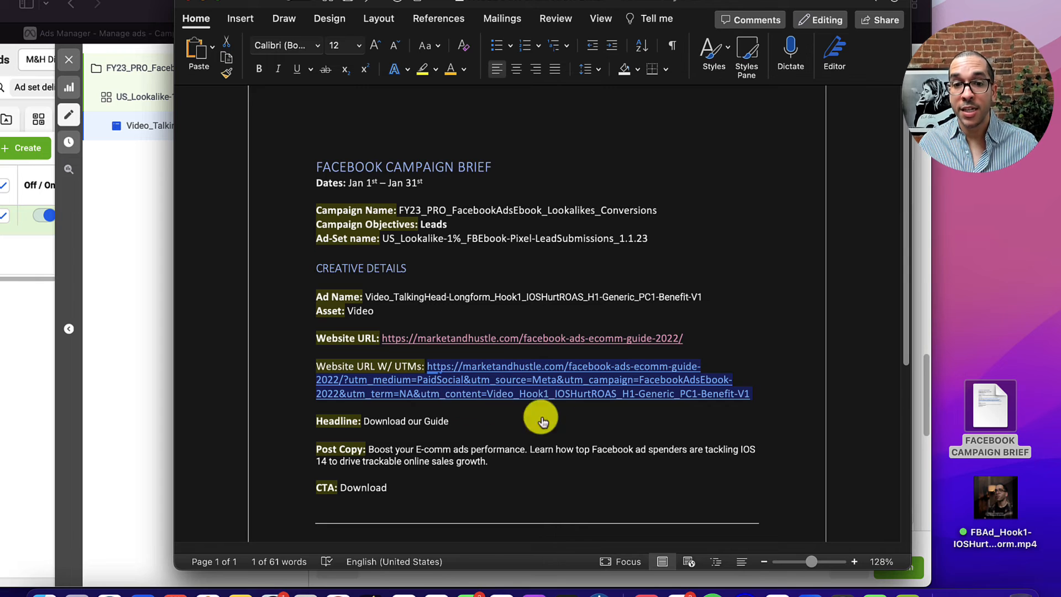
click(102, 256)
click(457, 350)
key(super+v)
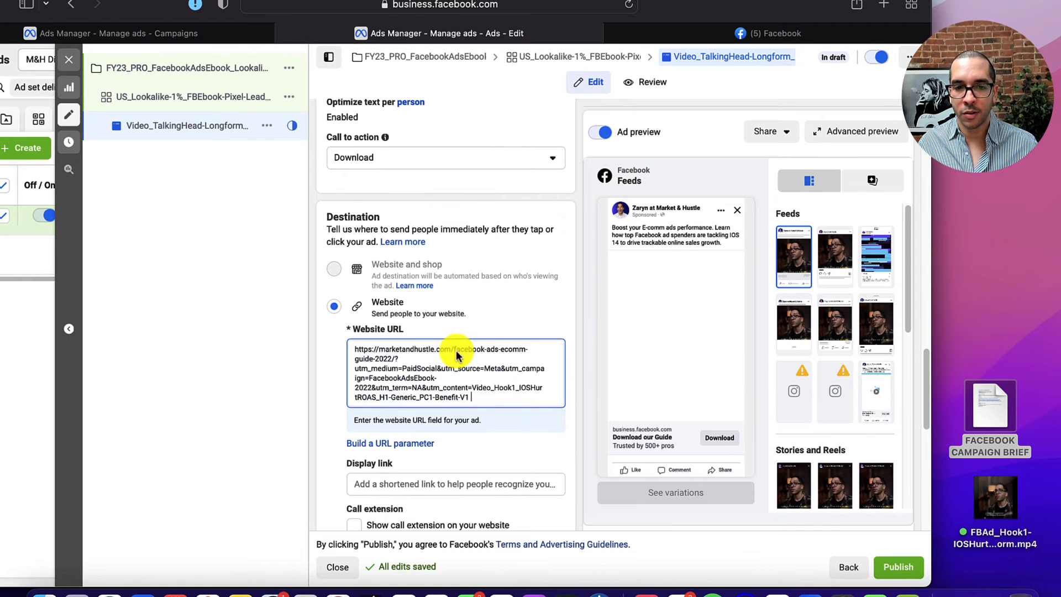
click(532, 307)
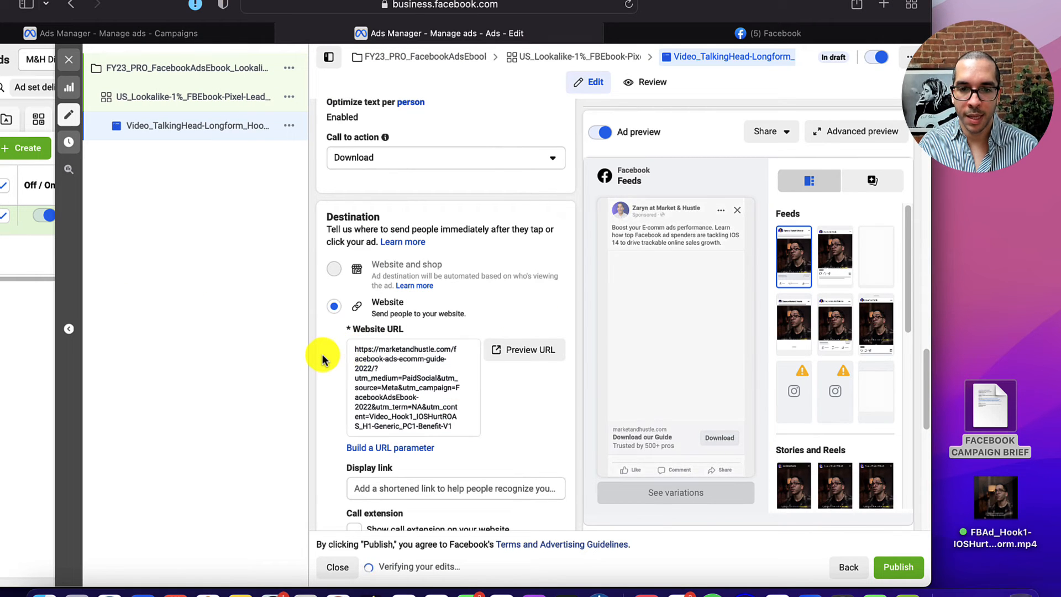
Select the marketandhustle.com domain for website events in the ad's tracking settings
scroll(327, 363, down, 3)
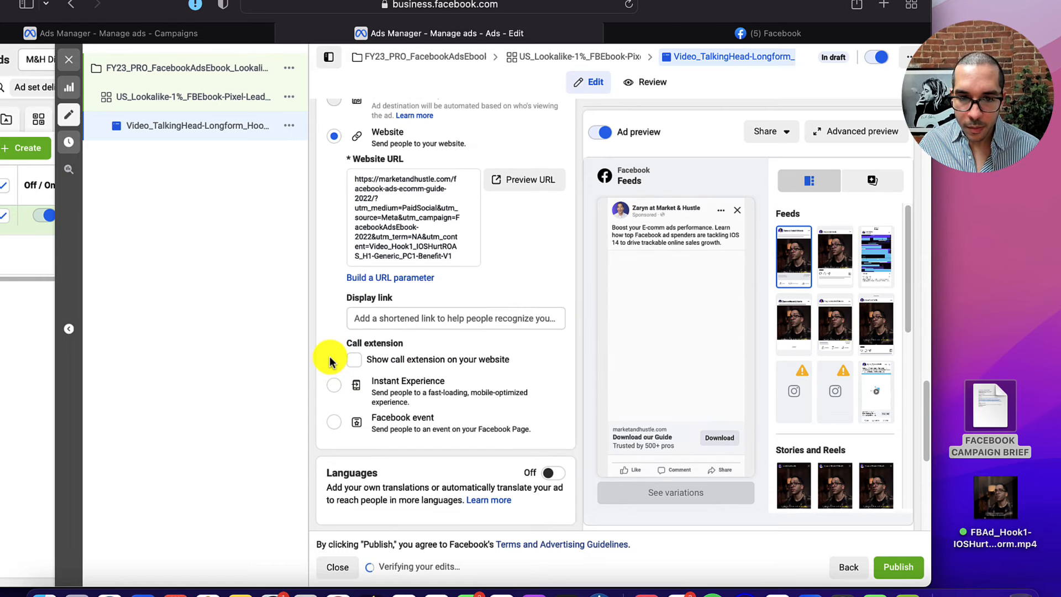
scroll(331, 451, down, 2)
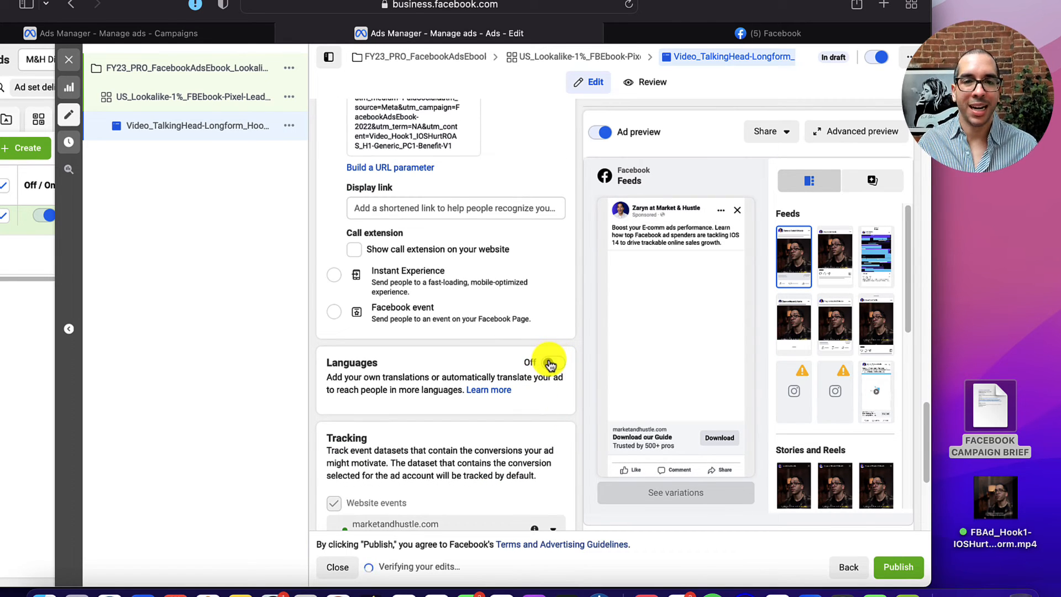
scroll(550, 365, down, 4)
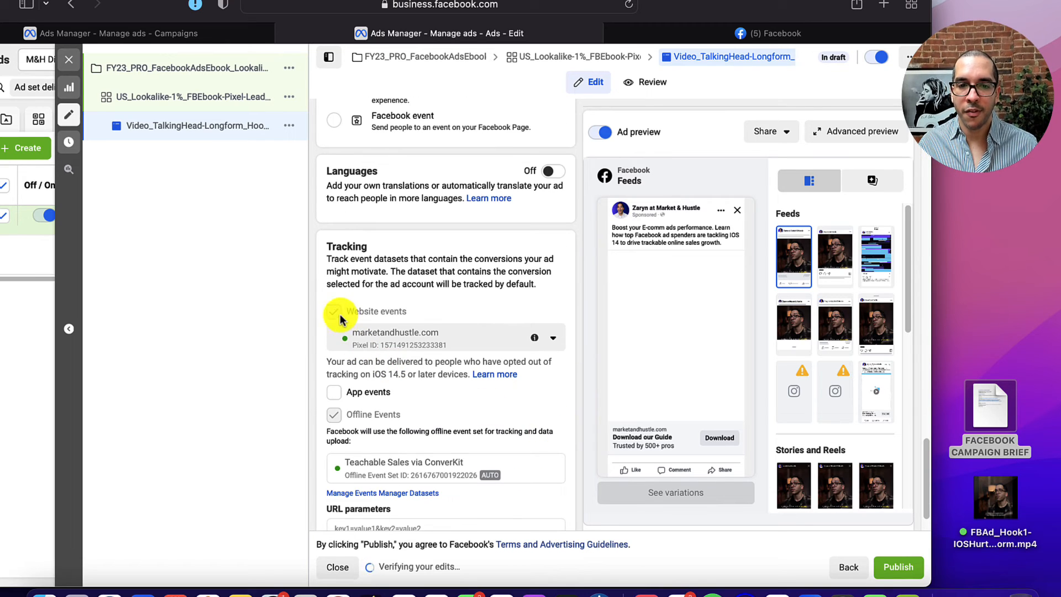
click(487, 340)
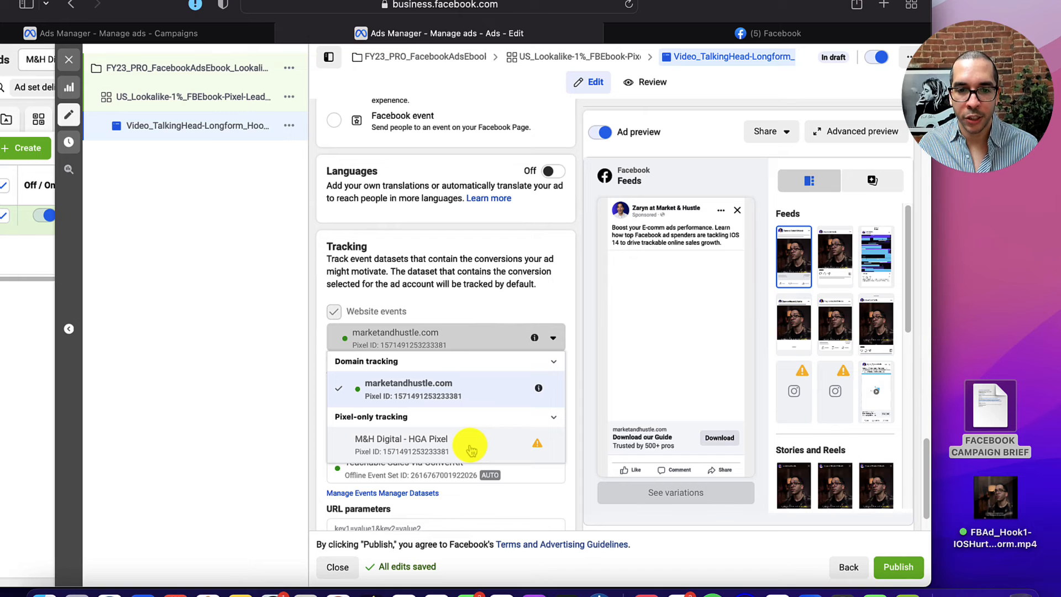
click(471, 391)
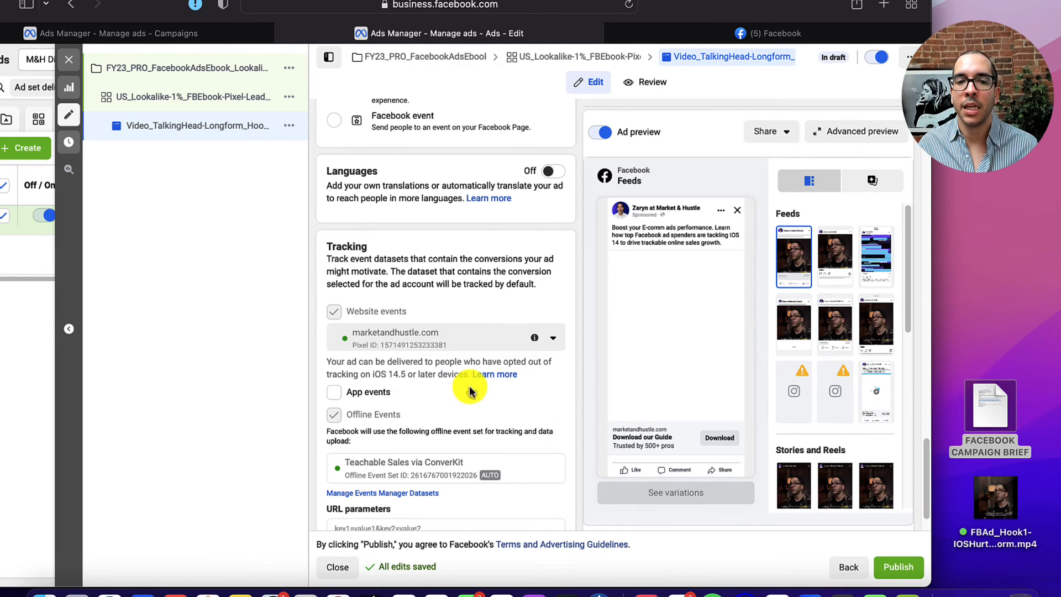
scroll(339, 431, down, 2)
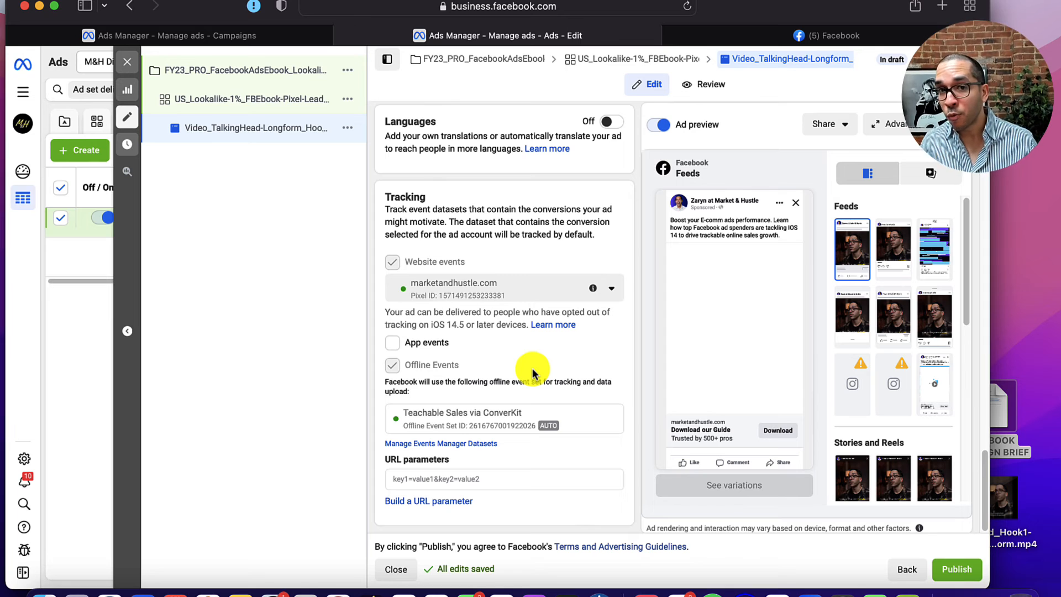
View the existing FY22 ebook campaign's metrics in the campaigns table and return to the draft ad's editor
click(263, 34)
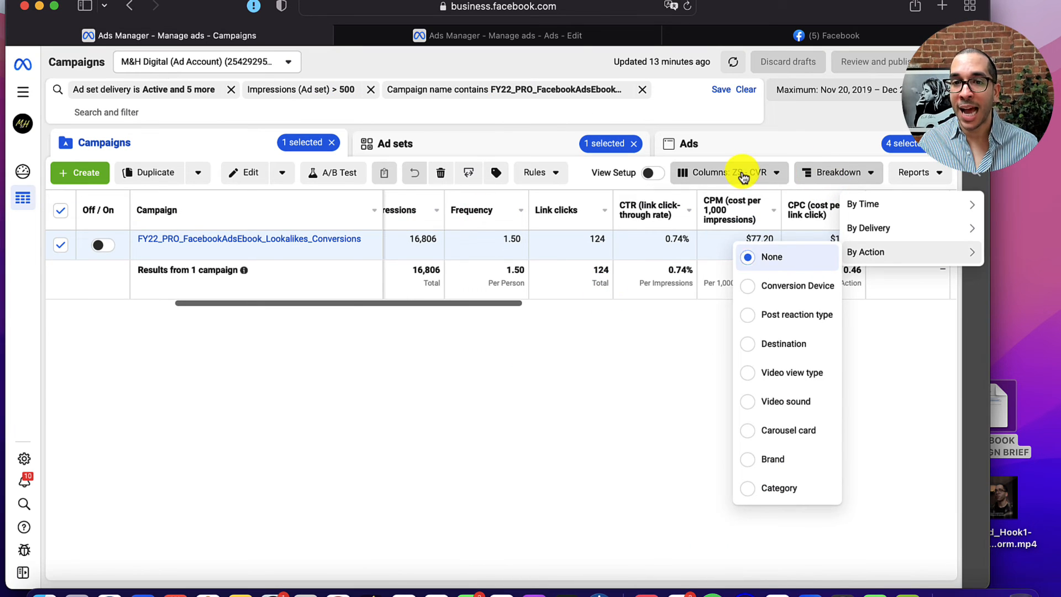
click(743, 172)
click(466, 326)
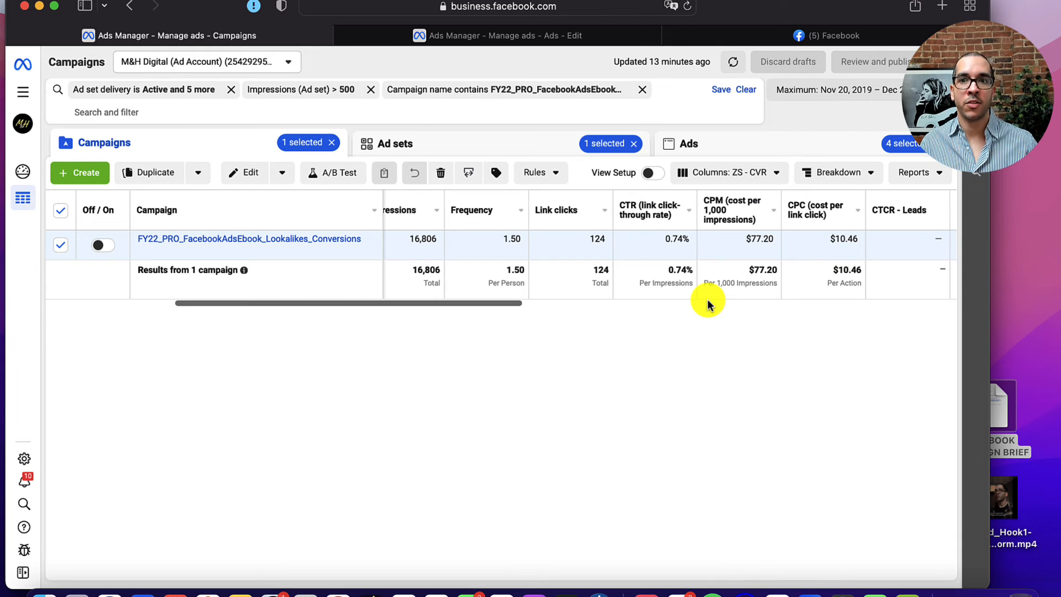
click(721, 36)
click(551, 33)
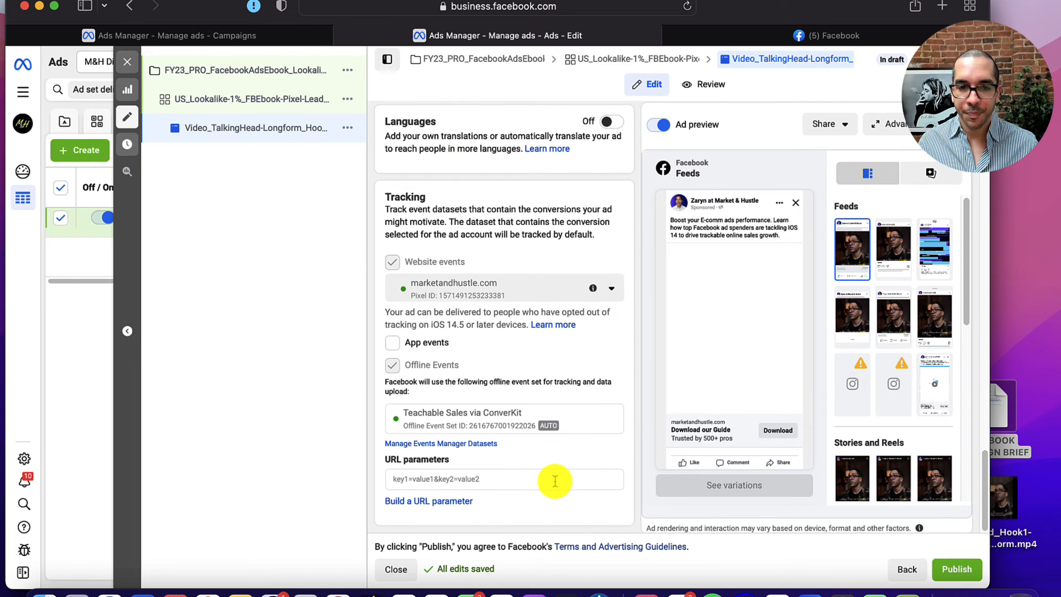
Examine the UTM tags in the ad's website URL and the separate URL parameters field under tracking
scroll(555, 481, up, 6)
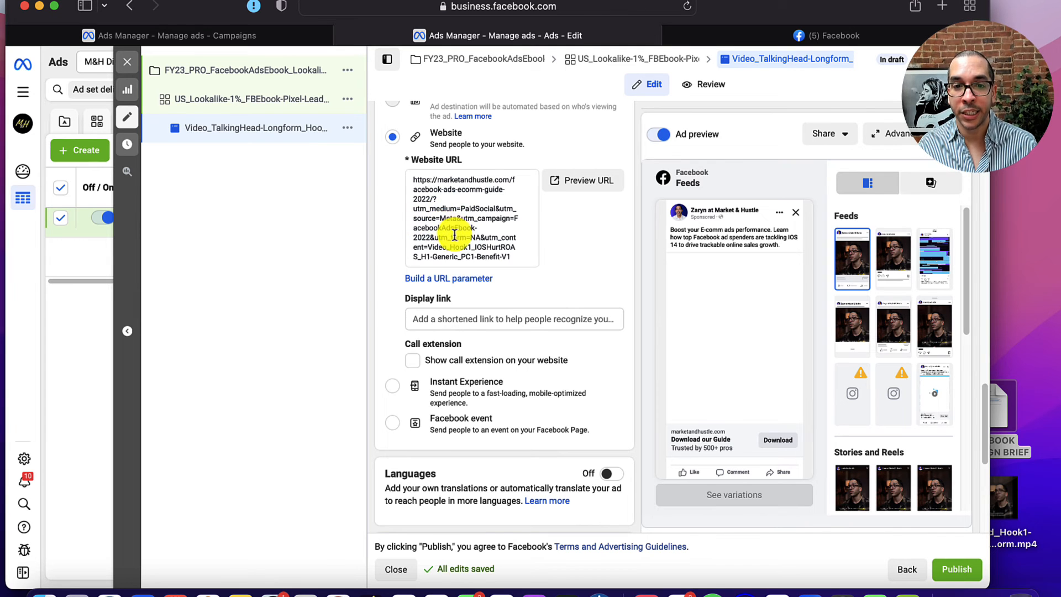
scroll(454, 236, down, 7)
click(489, 478)
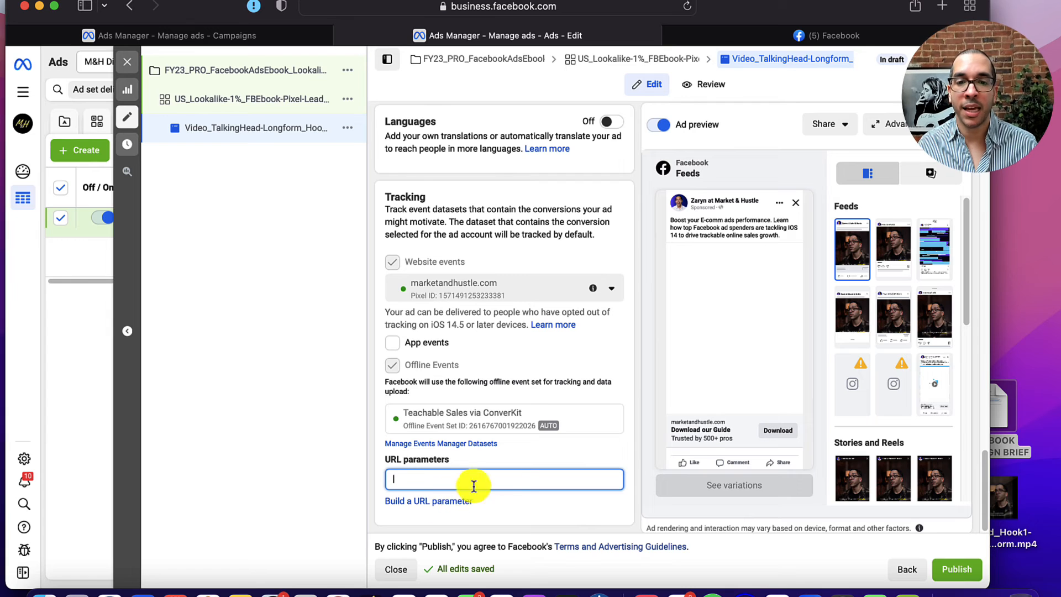
scroll(508, 464, up, 1)
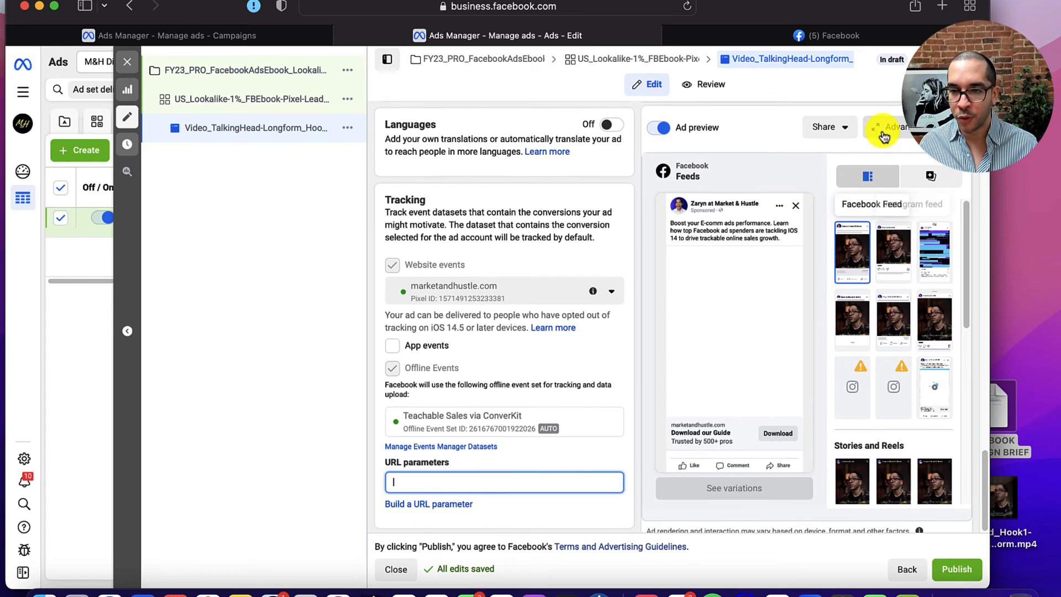
scroll(670, 307, down, 1)
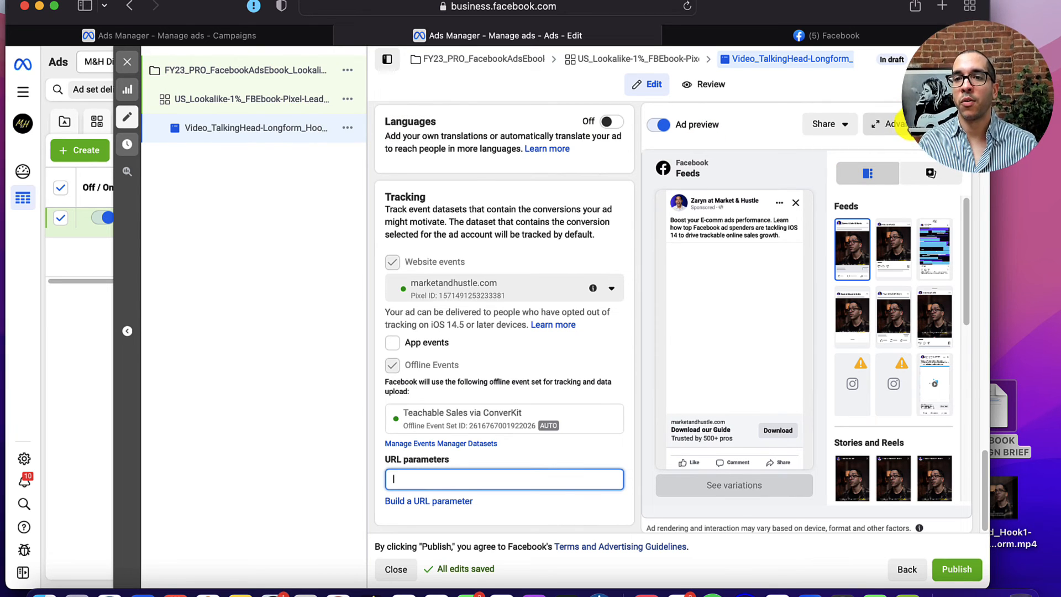
Open the ad's advanced preview and examine how it renders in the Facebook and Instagram feed placements
click(903, 127)
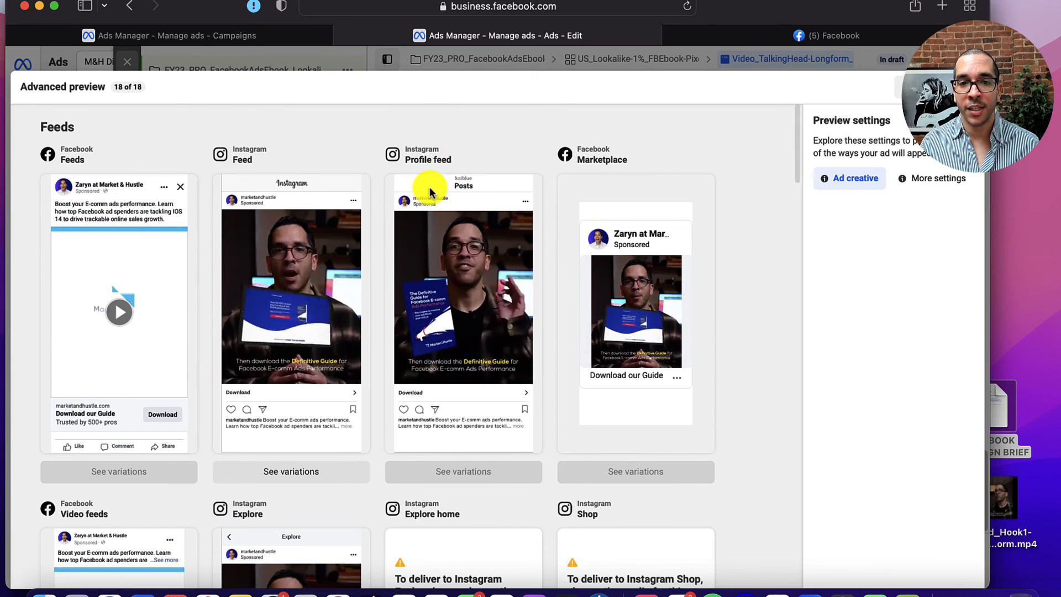
scroll(652, 301, down, 3)
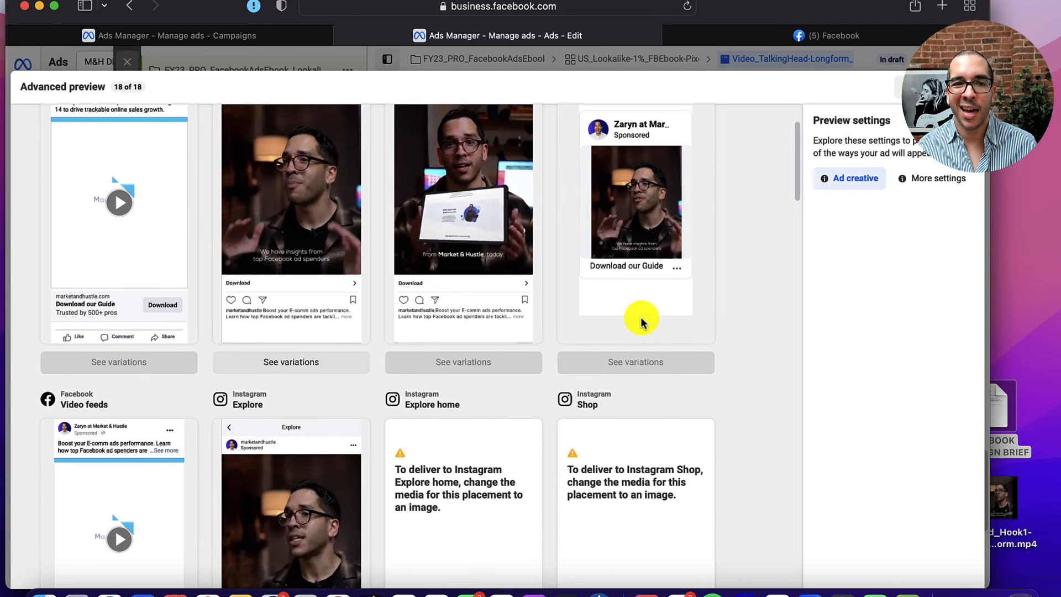
scroll(634, 332, down, 1)
scroll(576, 350, up, 2)
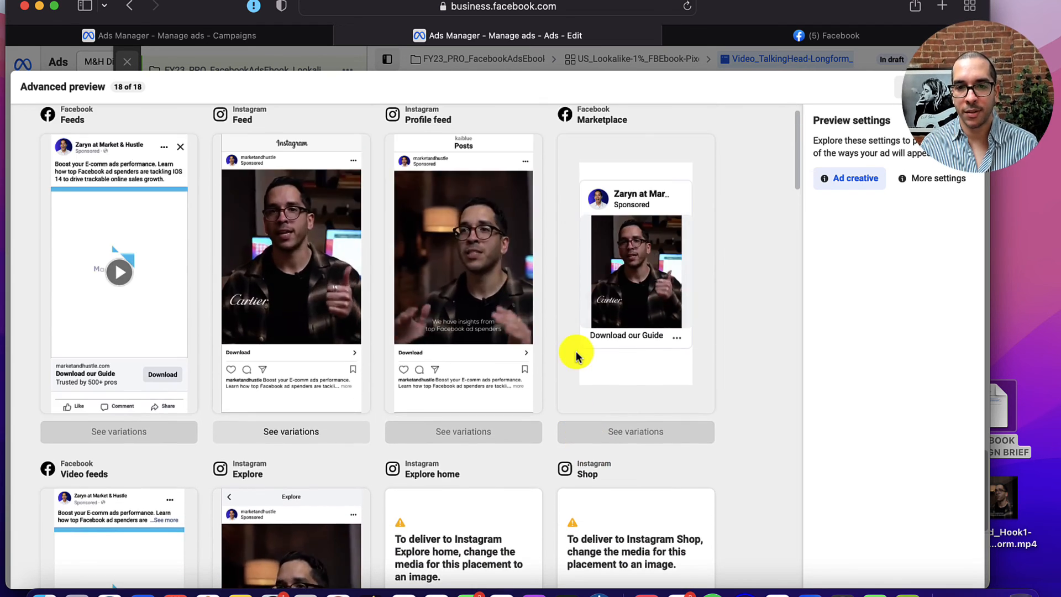
scroll(564, 351, down, 2)
scroll(559, 348, down, 3)
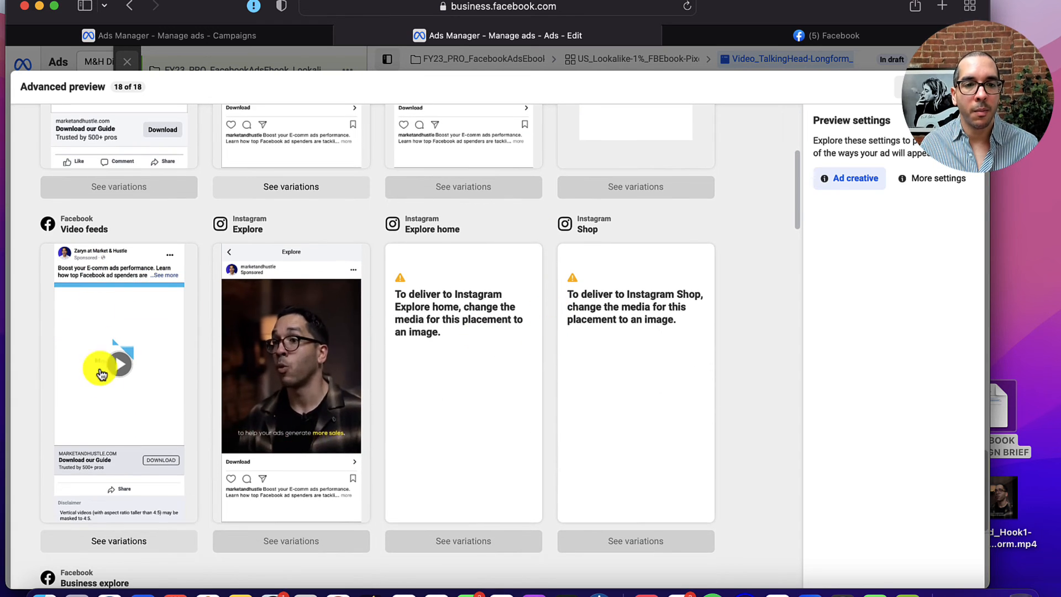
scroll(113, 365, down, 1)
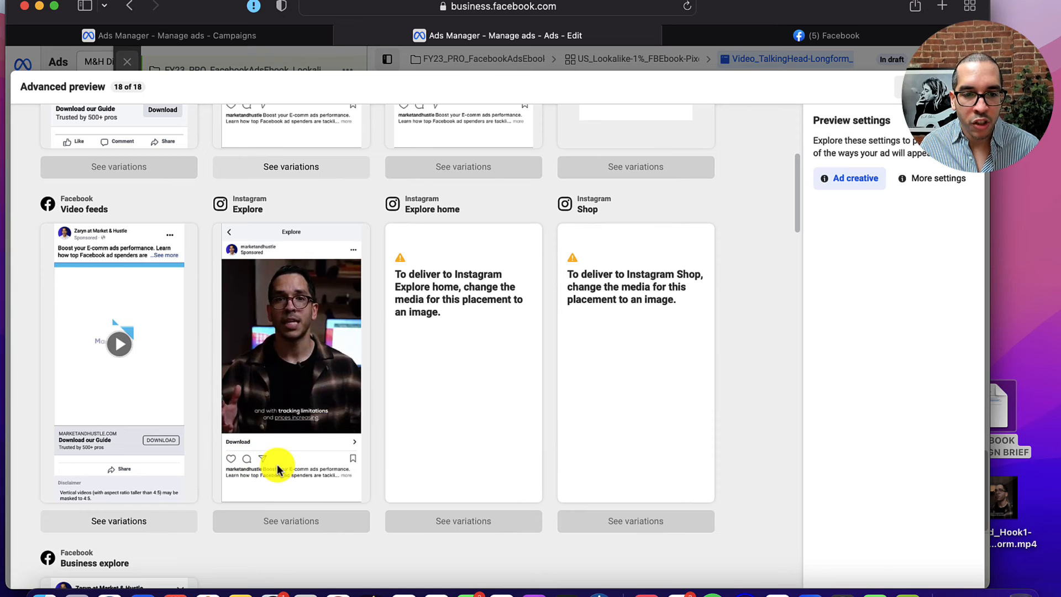
scroll(480, 365, up, 3)
scroll(479, 362, up, 2)
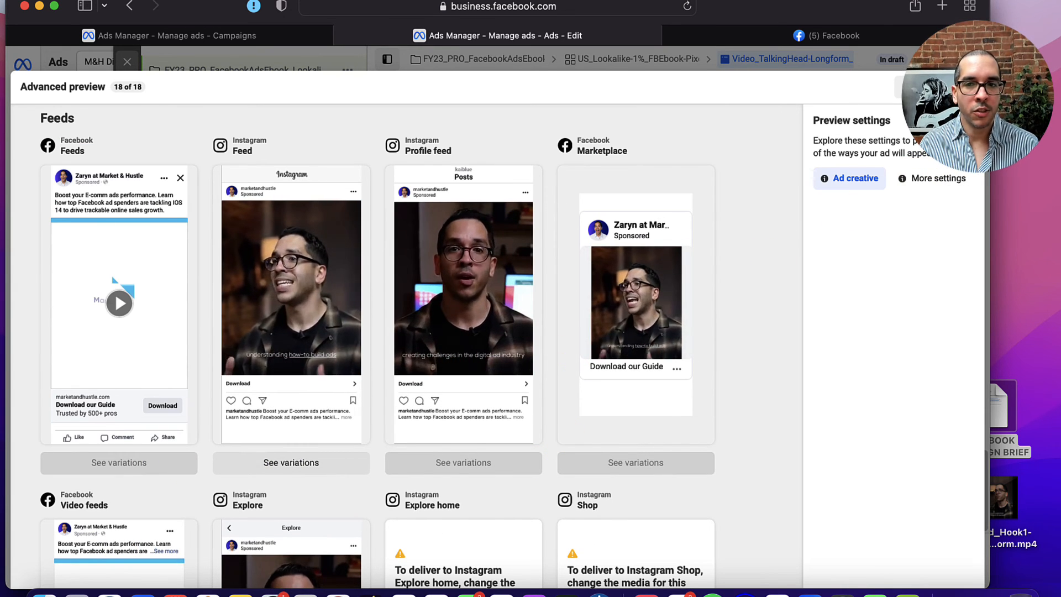
Create a share link for the ad preview that stays active for 30 days, and copy it
click(910, 87)
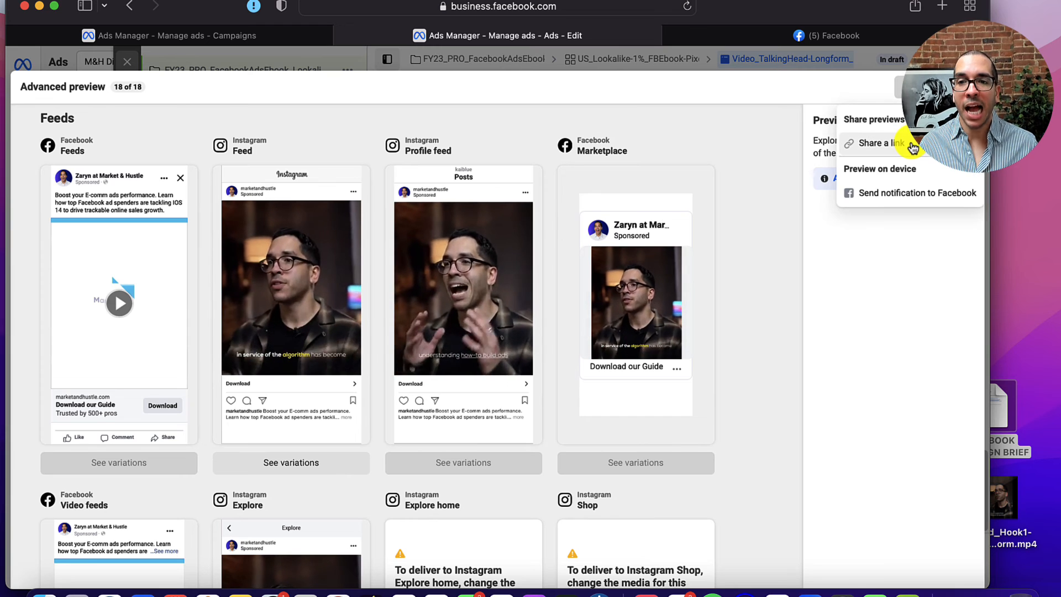
click(906, 143)
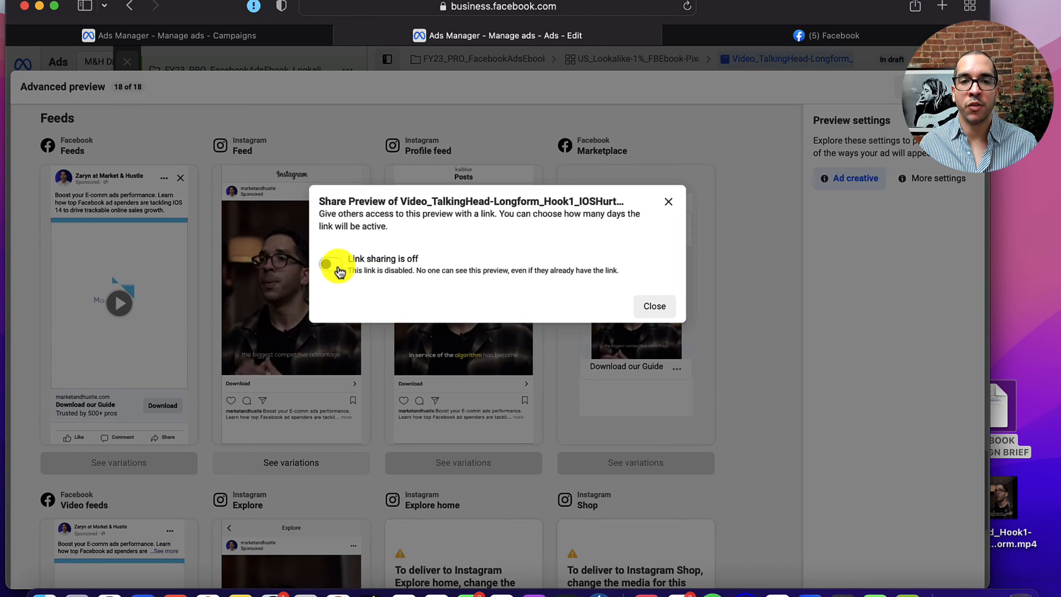
click(332, 264)
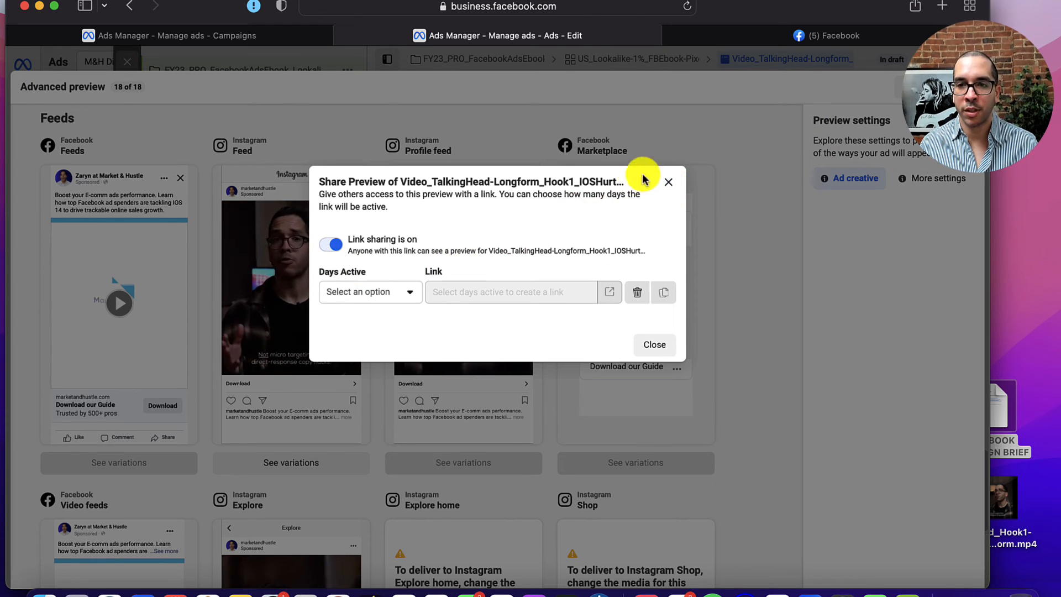
click(386, 295)
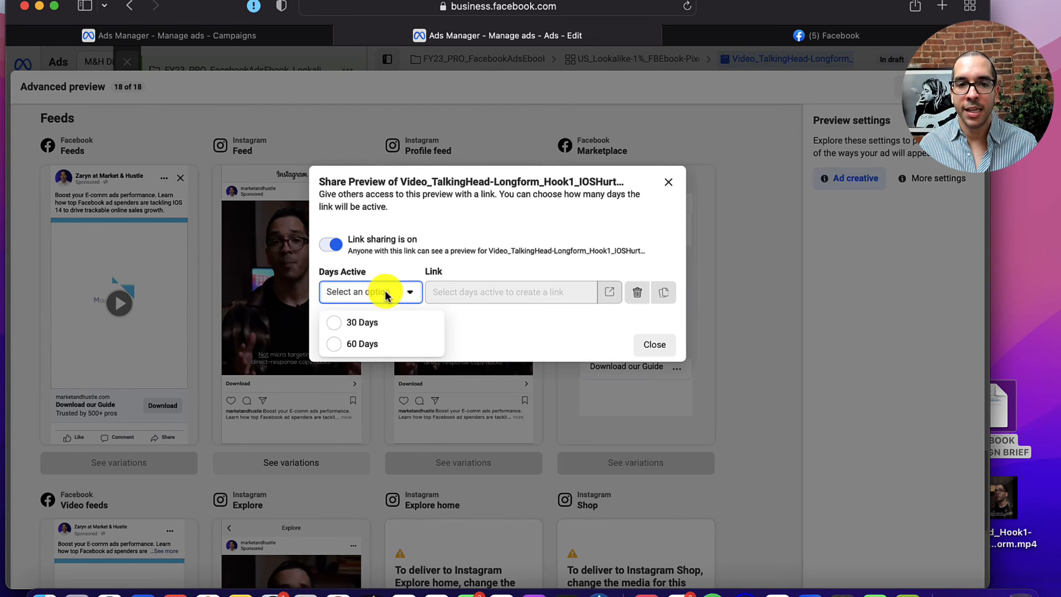
click(372, 323)
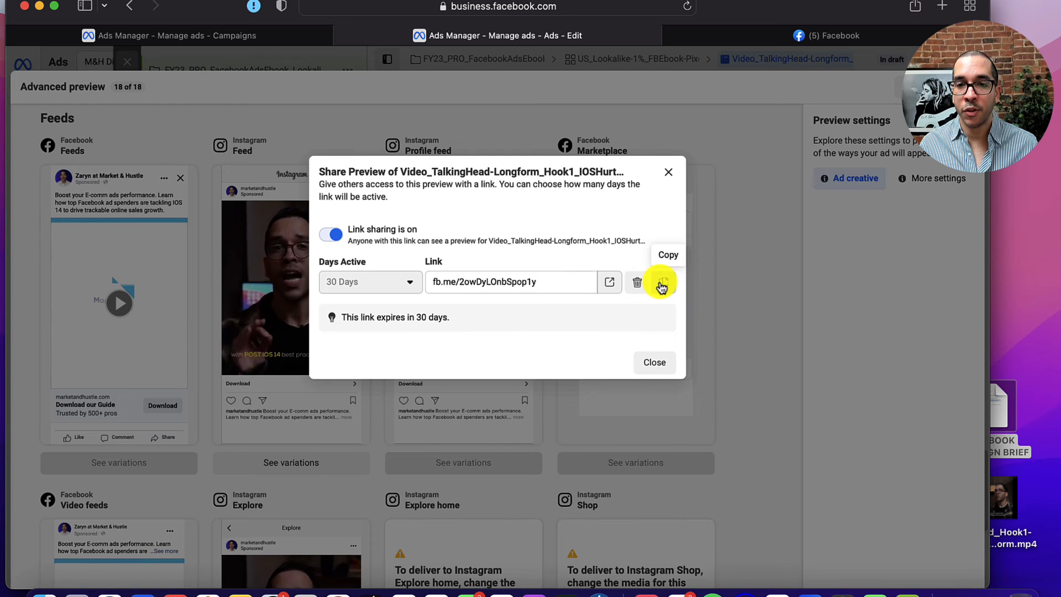
click(660, 284)
Open the copied preview link in a new browser tab, examine the shared placement previews, and return to the ad editor
click(943, 7)
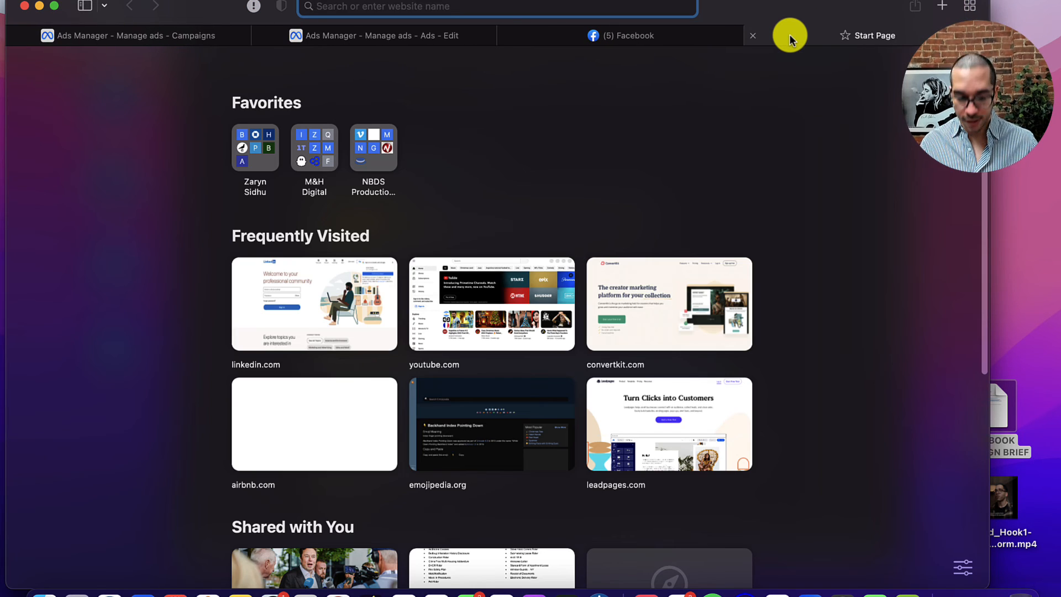
key(super+v)
key(Return)
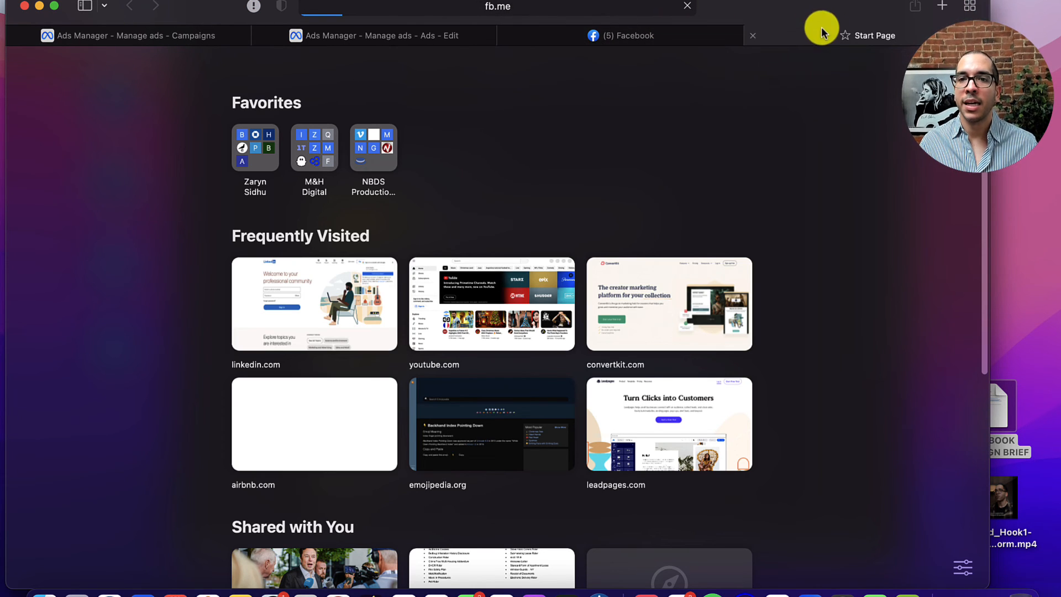
drag(989, 4, 1043, 5)
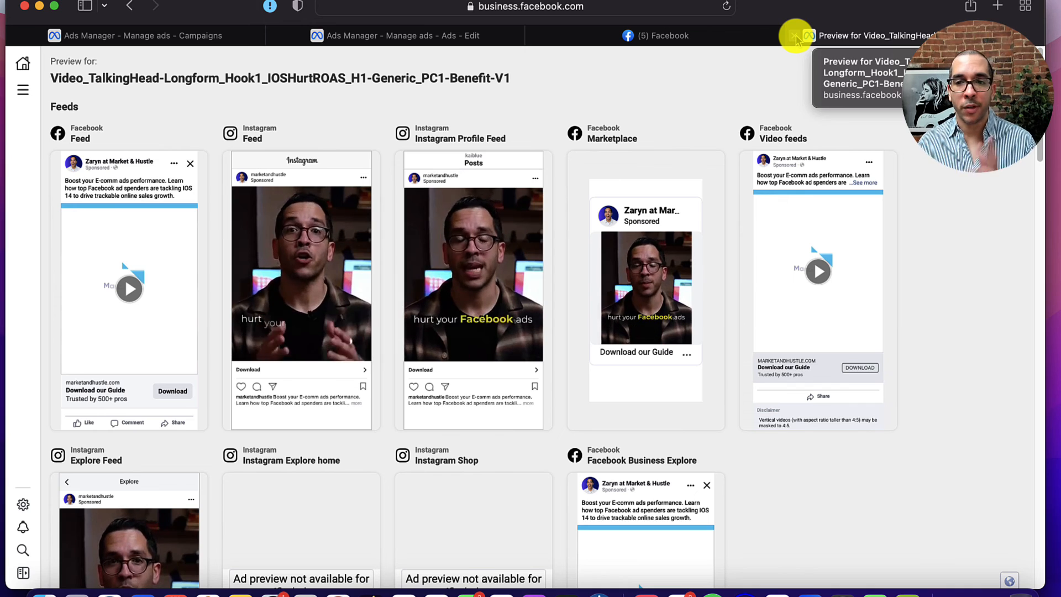
click(795, 36)
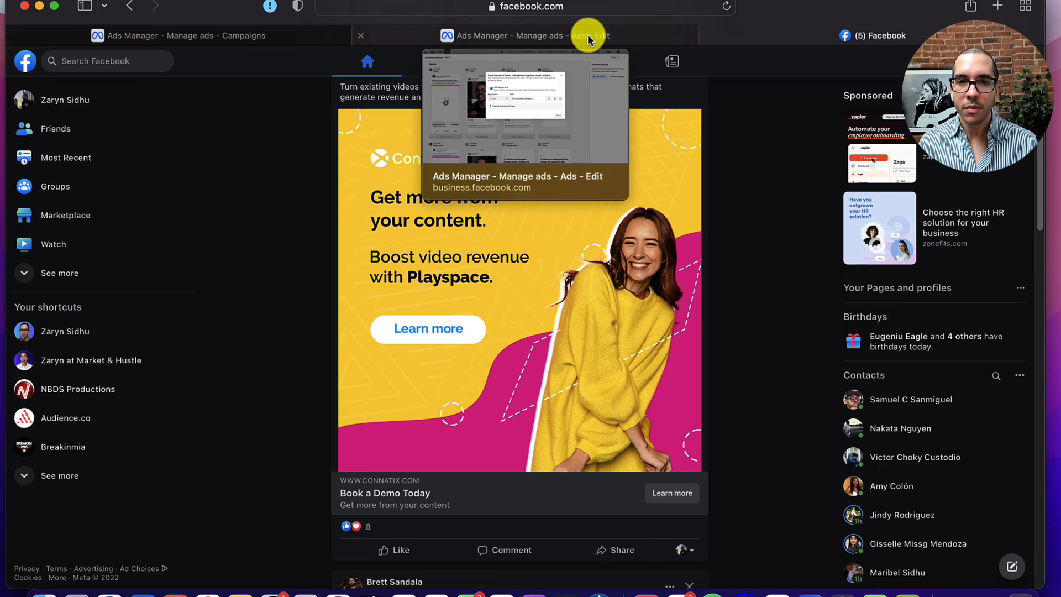
click(589, 39)
Dismiss the share dialog and advanced preview, publish the campaign with its ad set and ad, and leave the editor
click(694, 171)
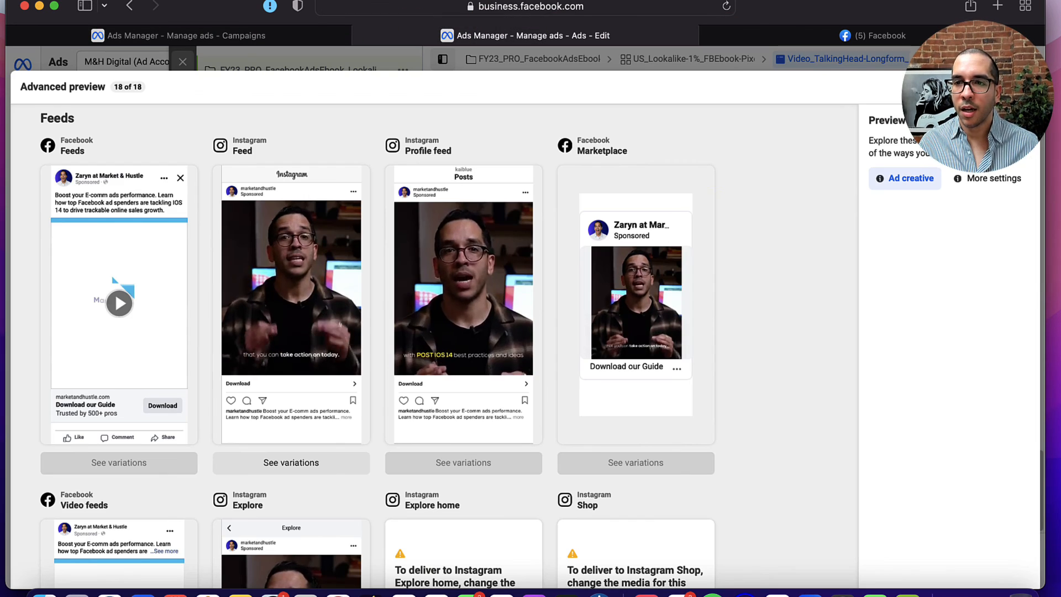
click(1023, 87)
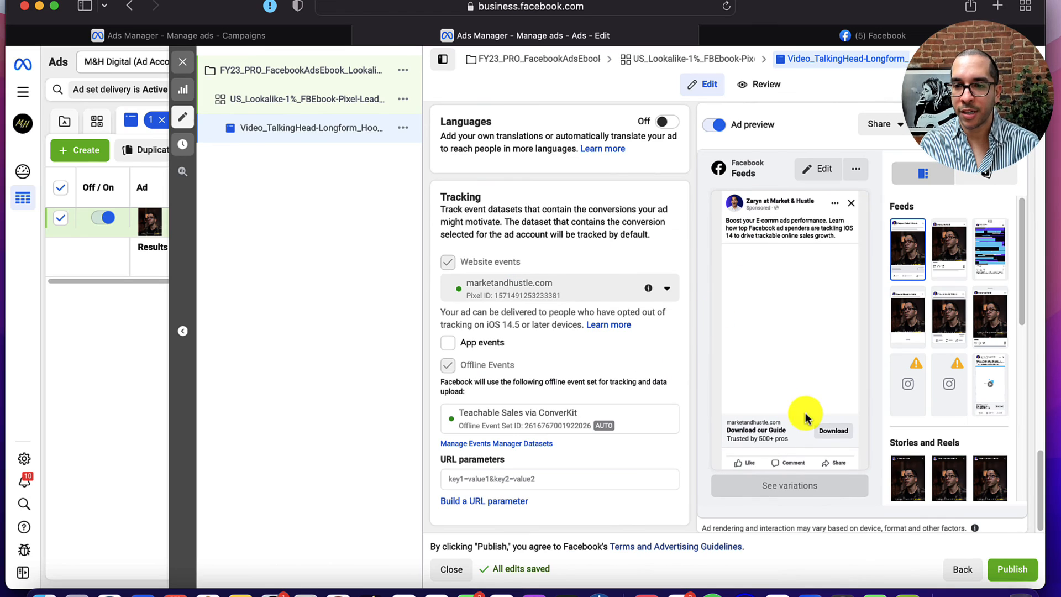
click(1022, 572)
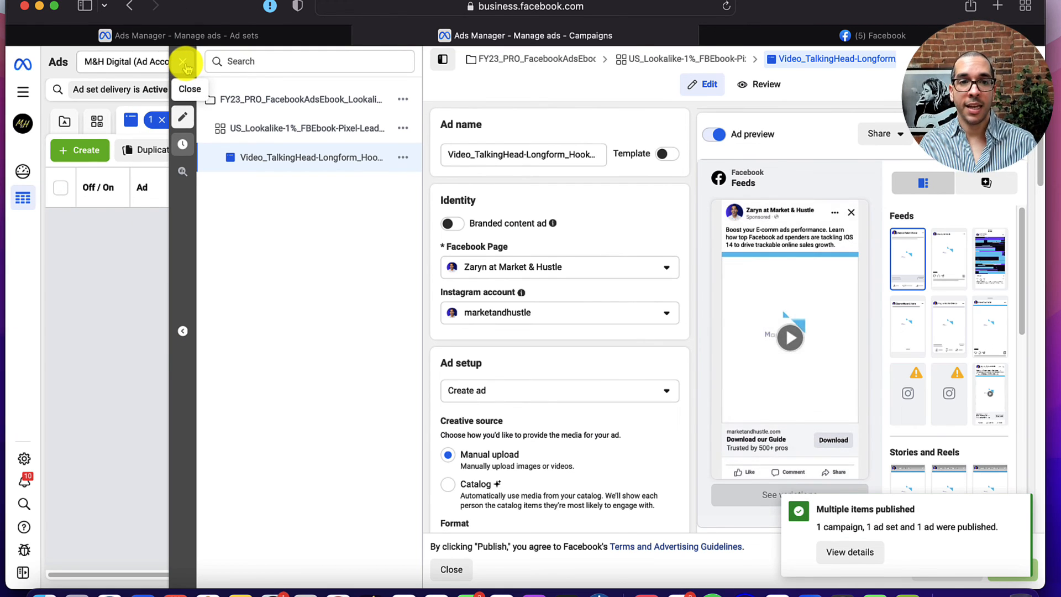
click(184, 63)
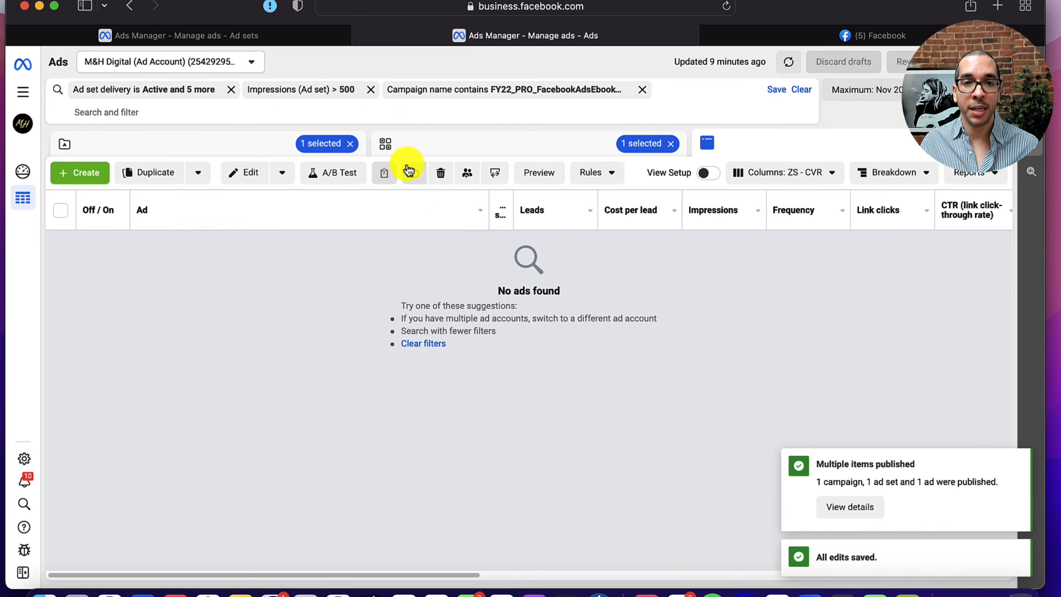
Remove the impressions, ad set delivery and campaign name filters from the ads table
click(370, 92)
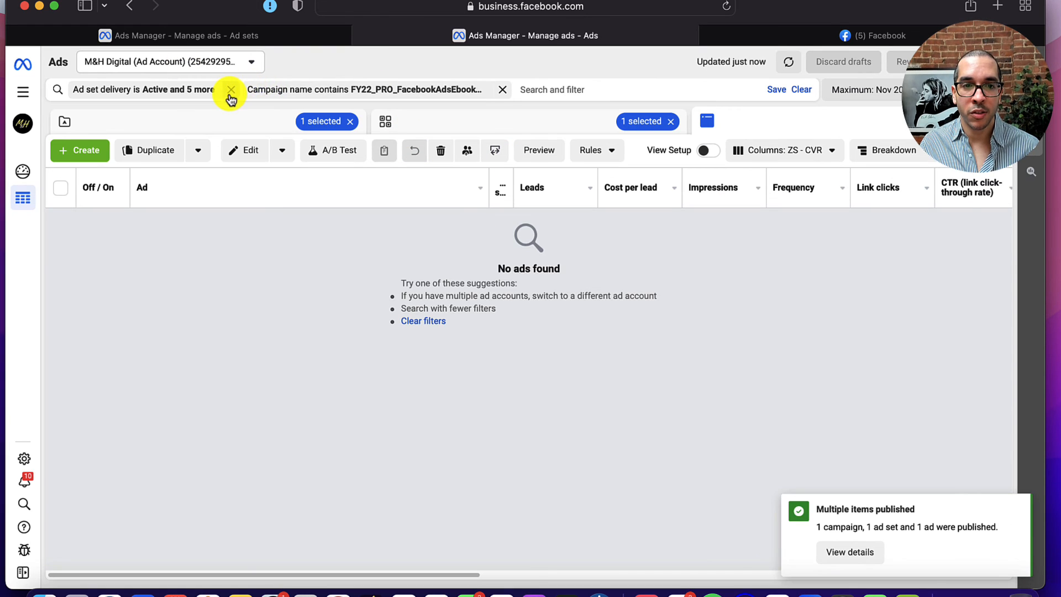
click(231, 89)
click(329, 94)
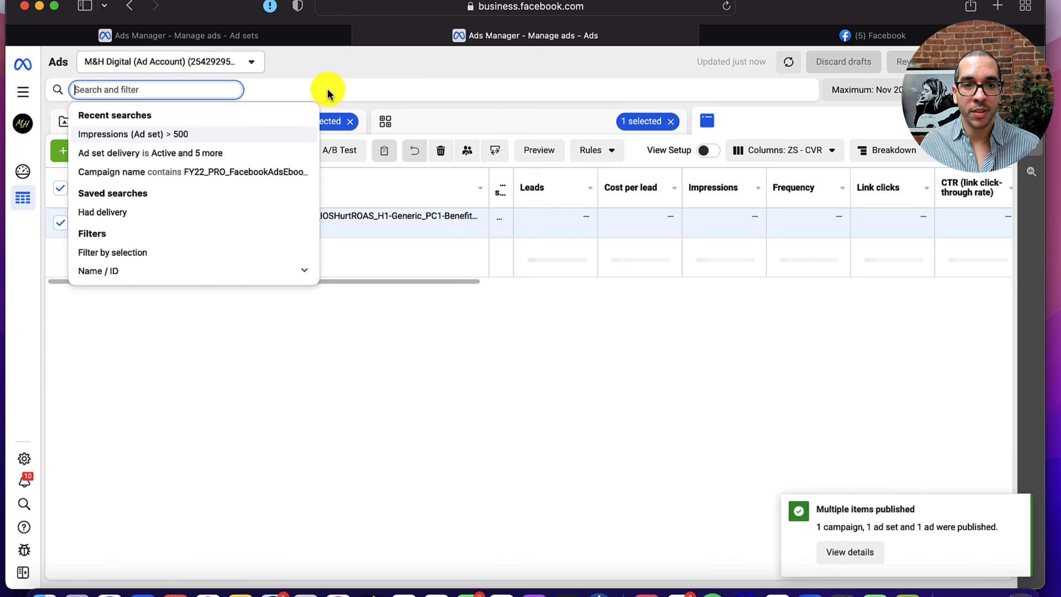
click(405, 360)
View the published FY23_PRO_FacebookAdsEbook_Lookalikes_Conversions campaign, its ad set and its ad, widening the name columns to read them
click(260, 126)
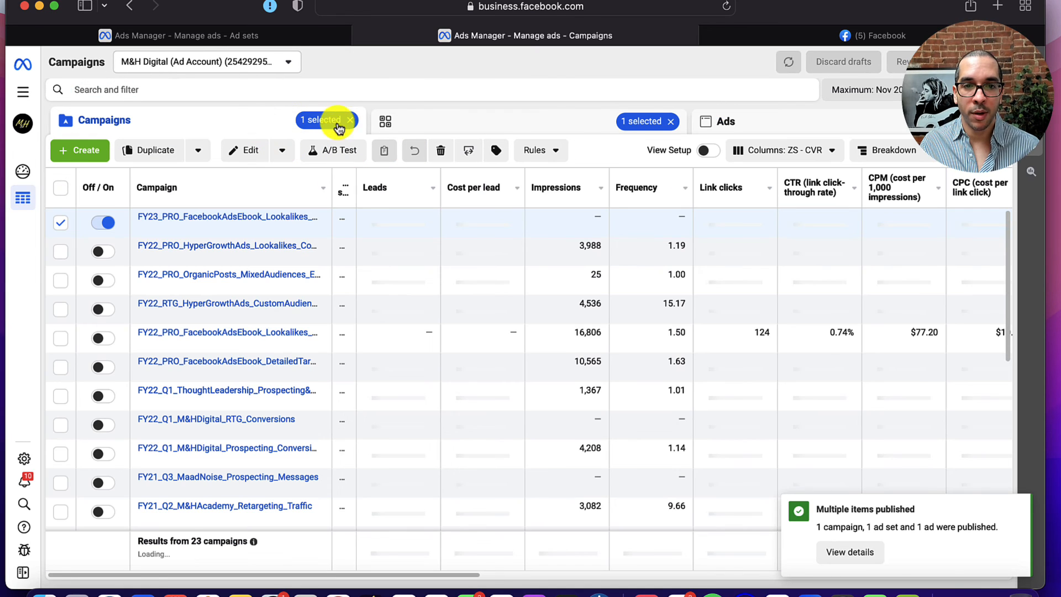
drag(332, 181, 478, 188)
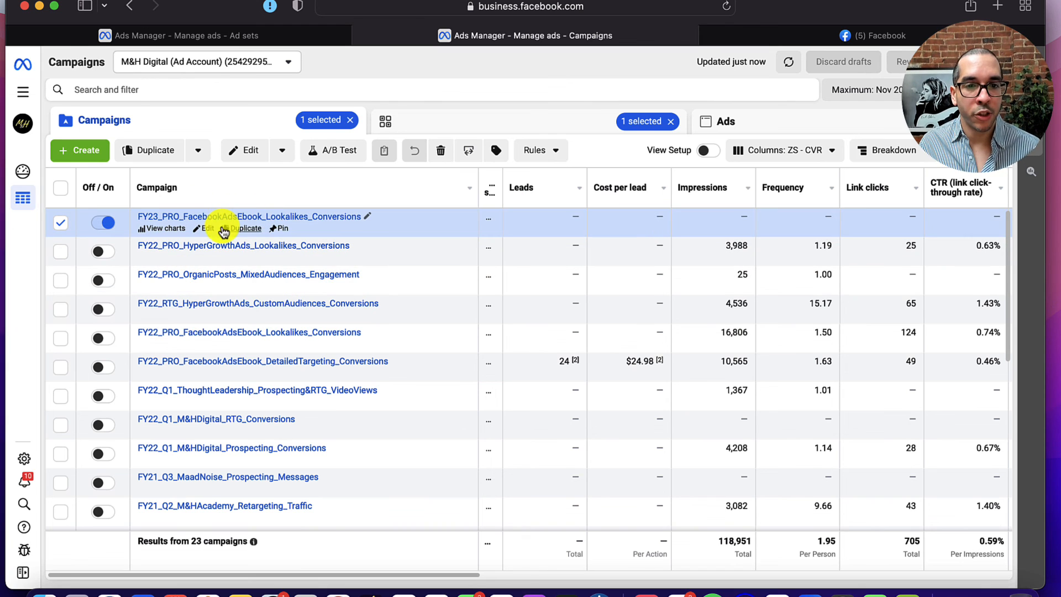
click(223, 219)
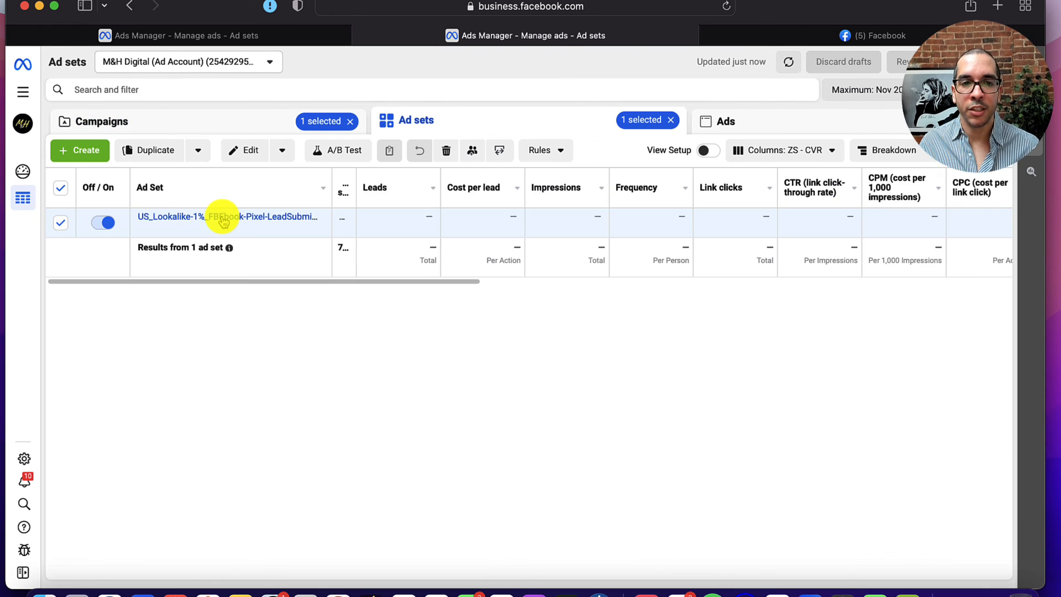
double_click(330, 181)
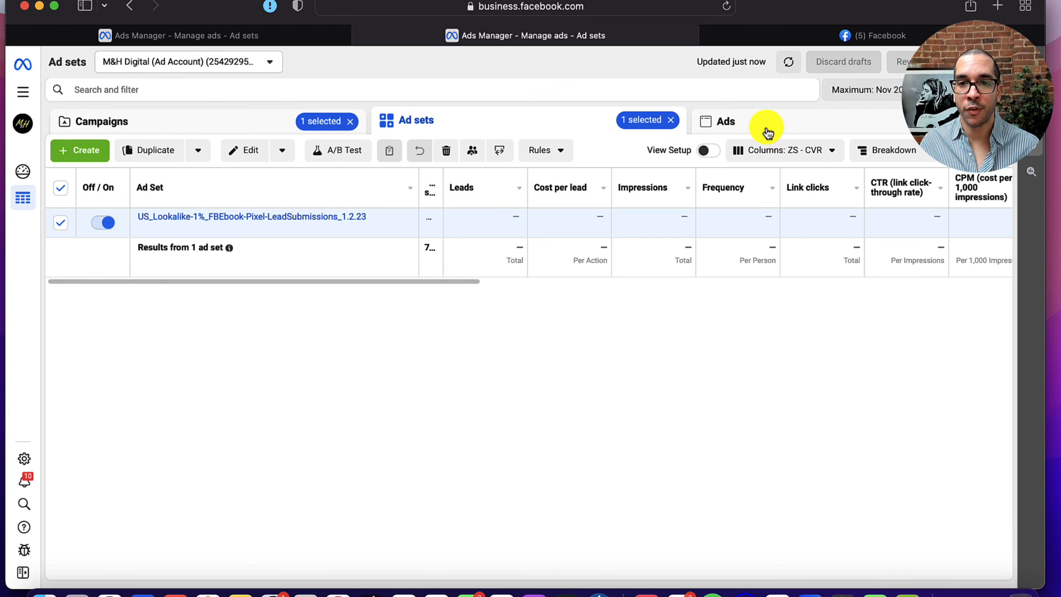
click(743, 125)
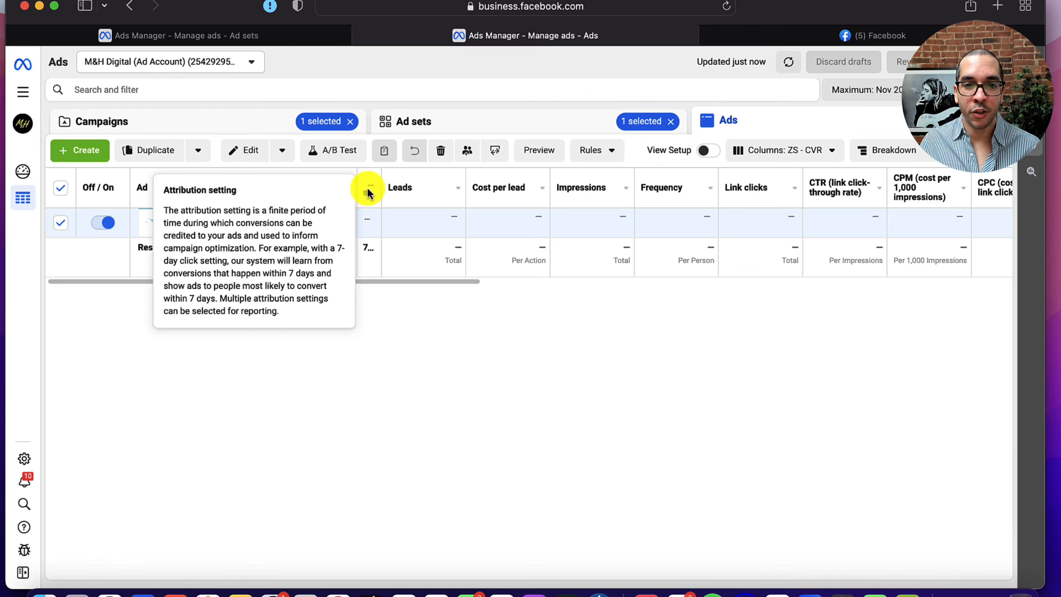
Apply the Delivery column preset and check the delivery status of the new ad and its ad set
click(777, 150)
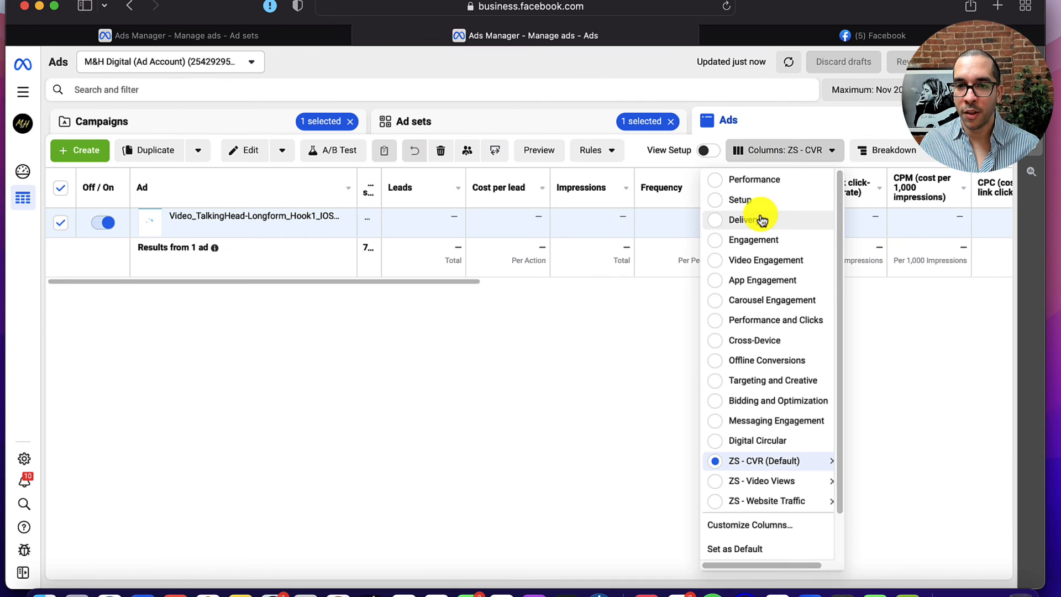
click(757, 218)
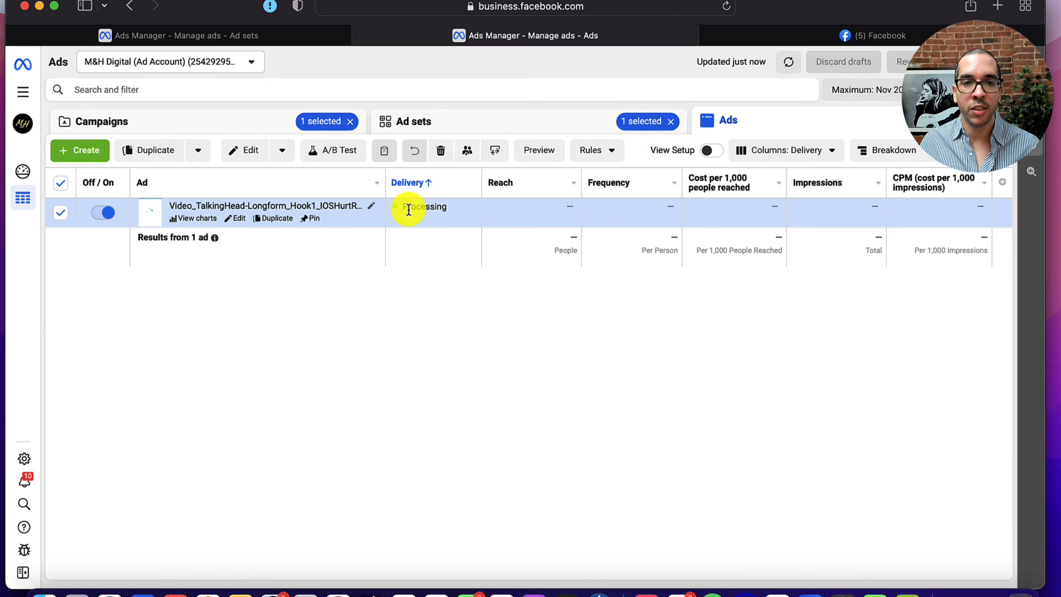
mouse_move(437, 208)
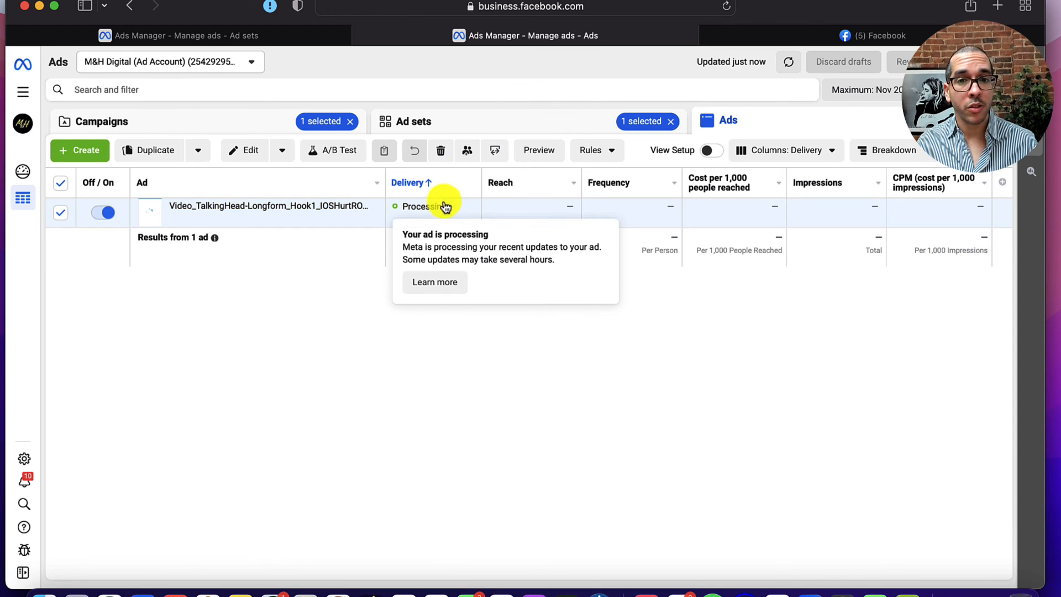
click(487, 124)
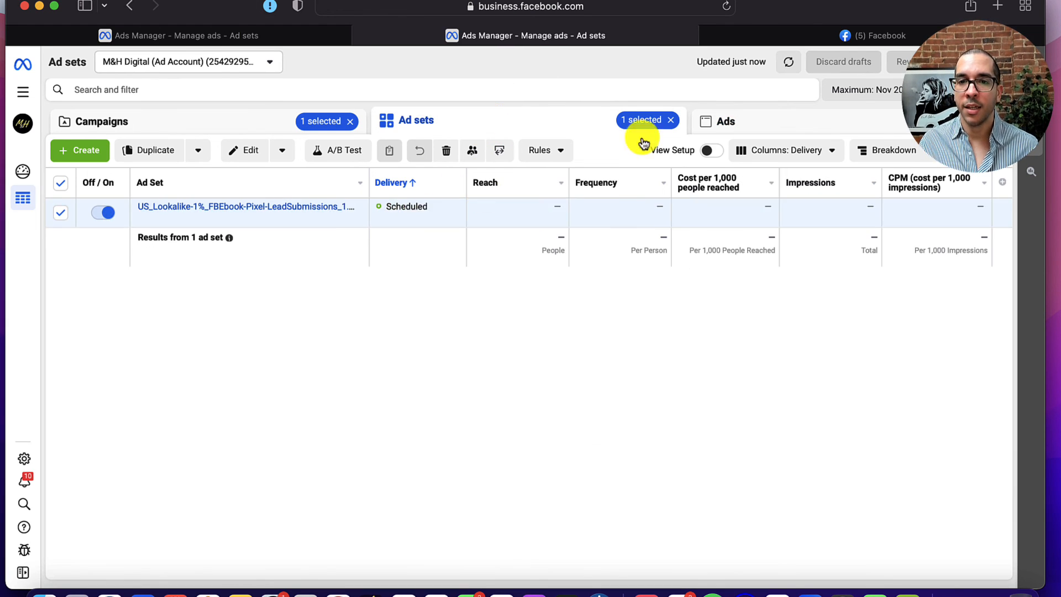
click(744, 126)
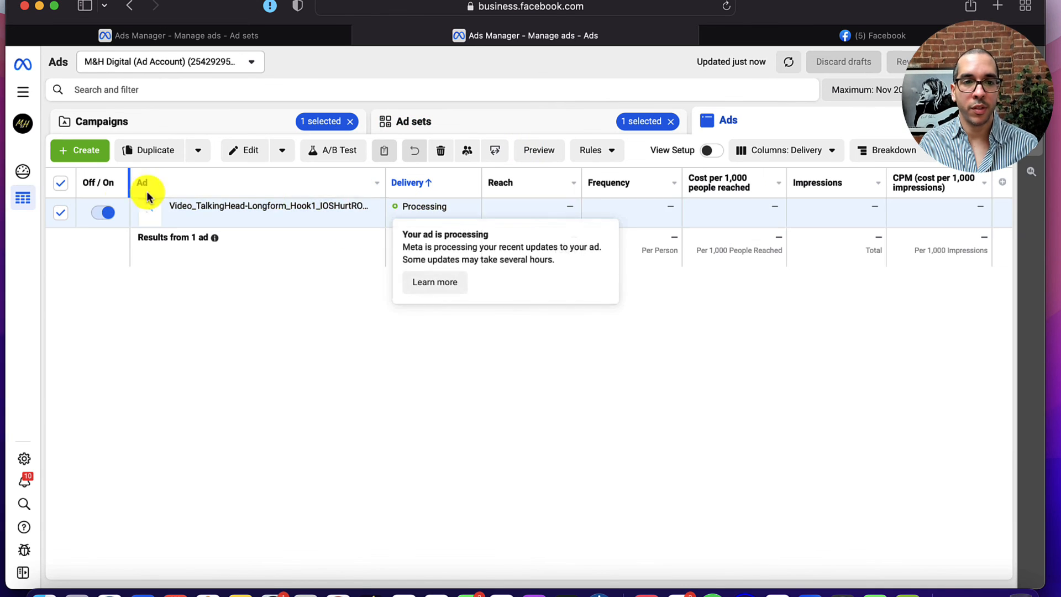
Turn off the new video ad, its US lookalike ad set and the FY23 ebook campaign
click(112, 214)
click(434, 130)
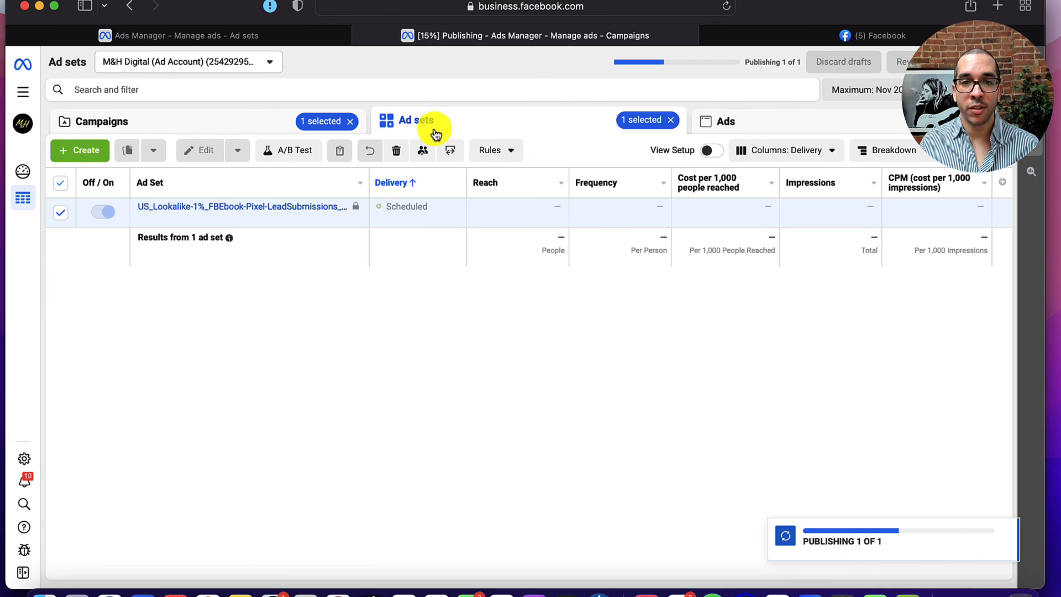
click(108, 215)
click(250, 125)
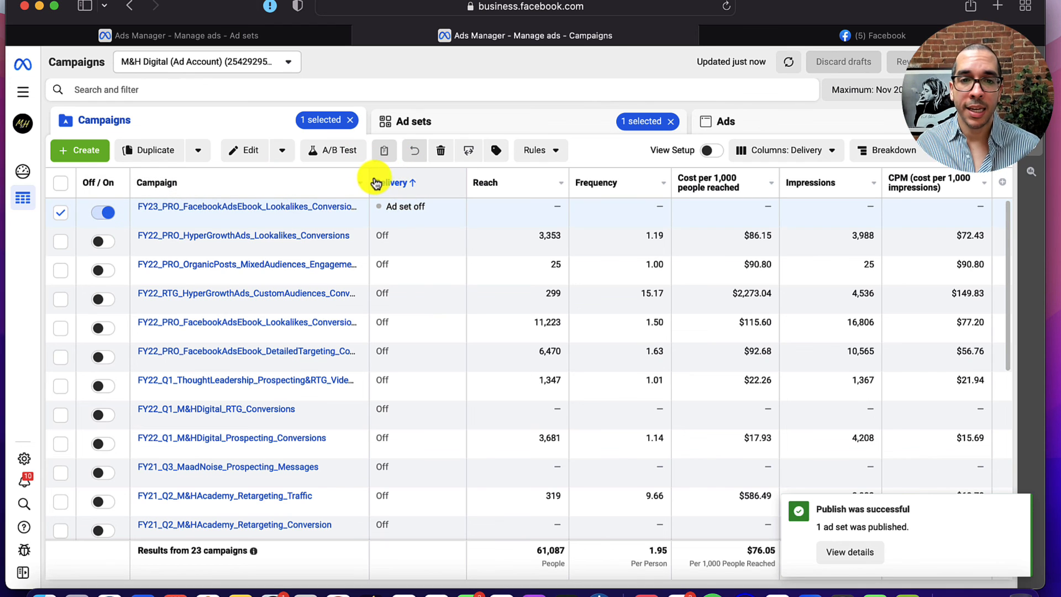
drag(368, 178, 435, 181)
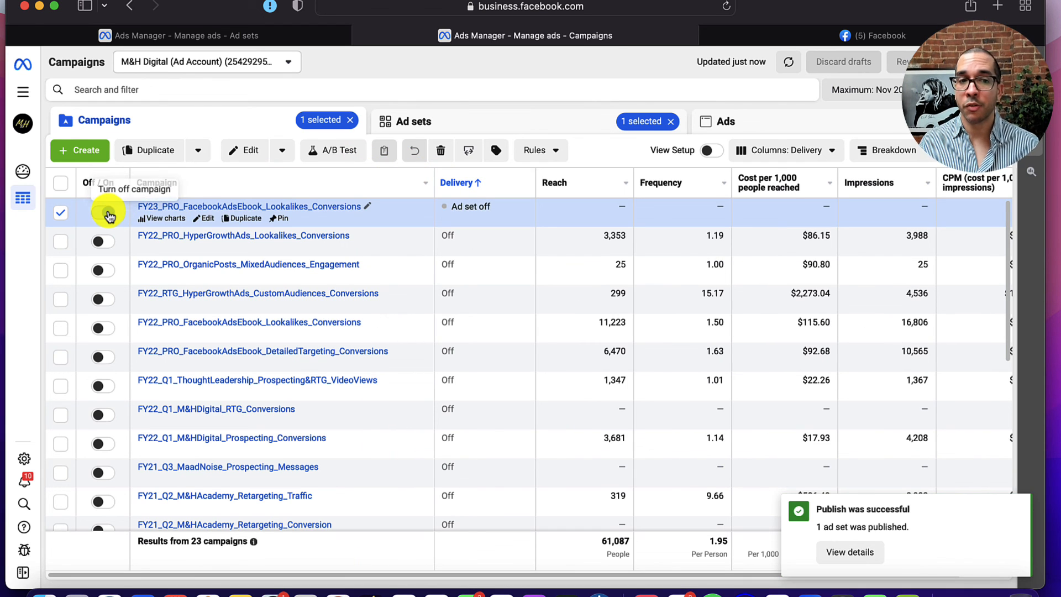
click(107, 214)
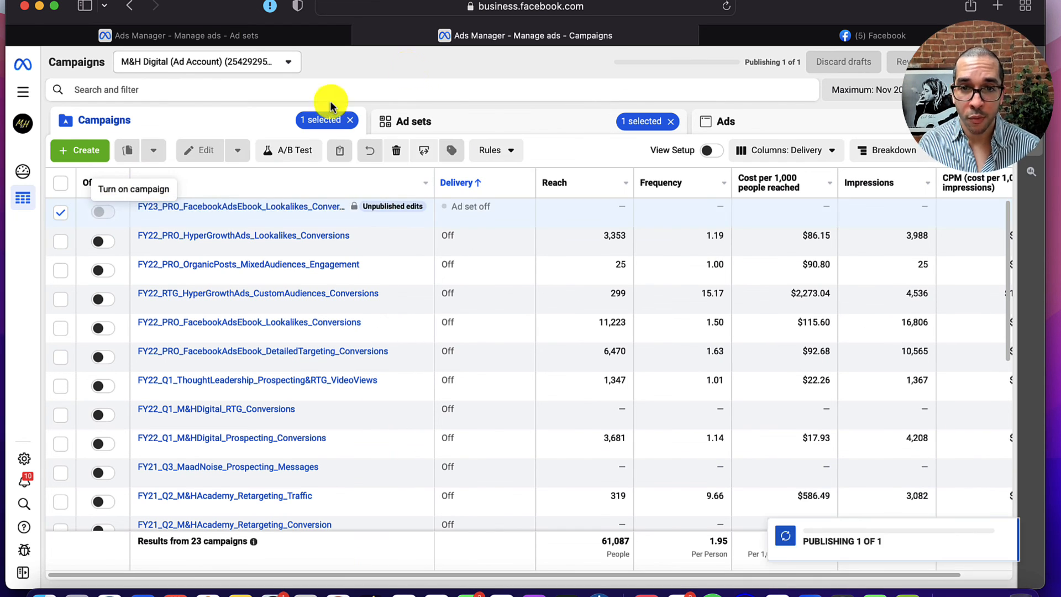
Open the FY22_PRO_FacebookAdsEbook_Lookalikes_Conversions campaign's ad sets and examine their names, leads and cost per lead
click(278, 32)
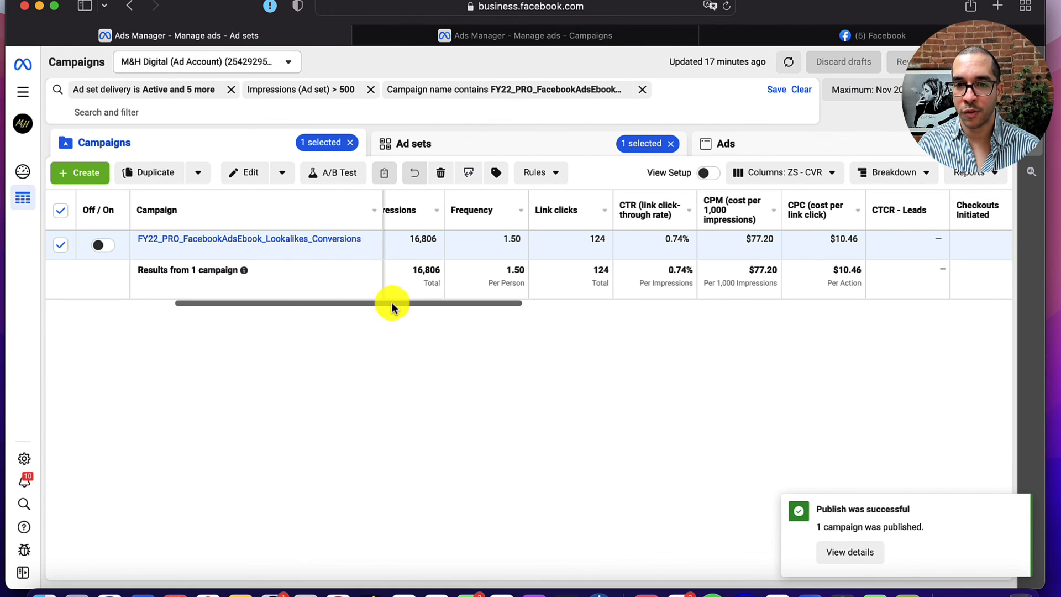
drag(391, 301, 230, 299)
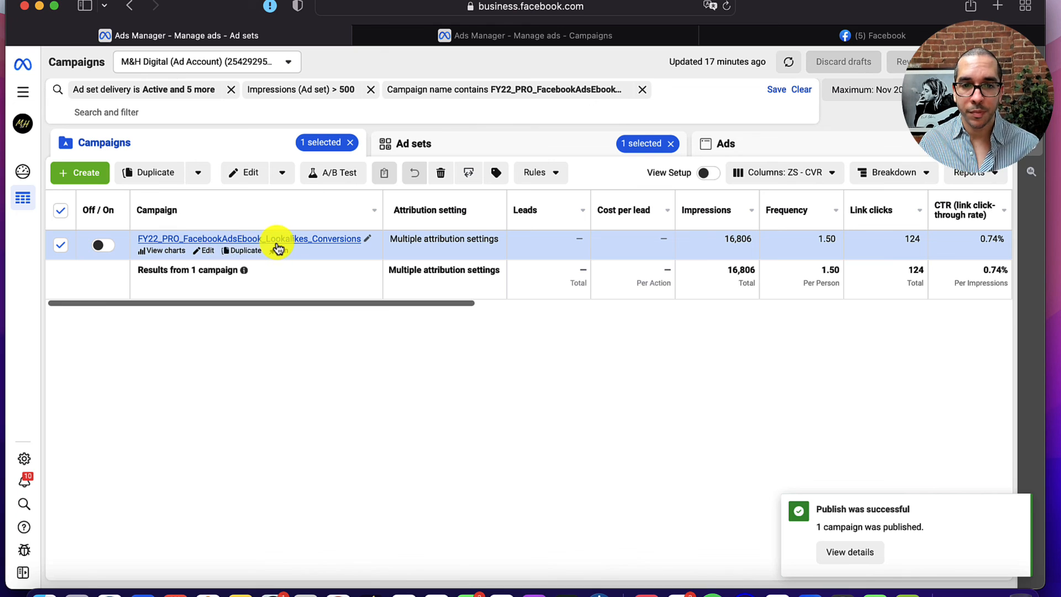
click(275, 239)
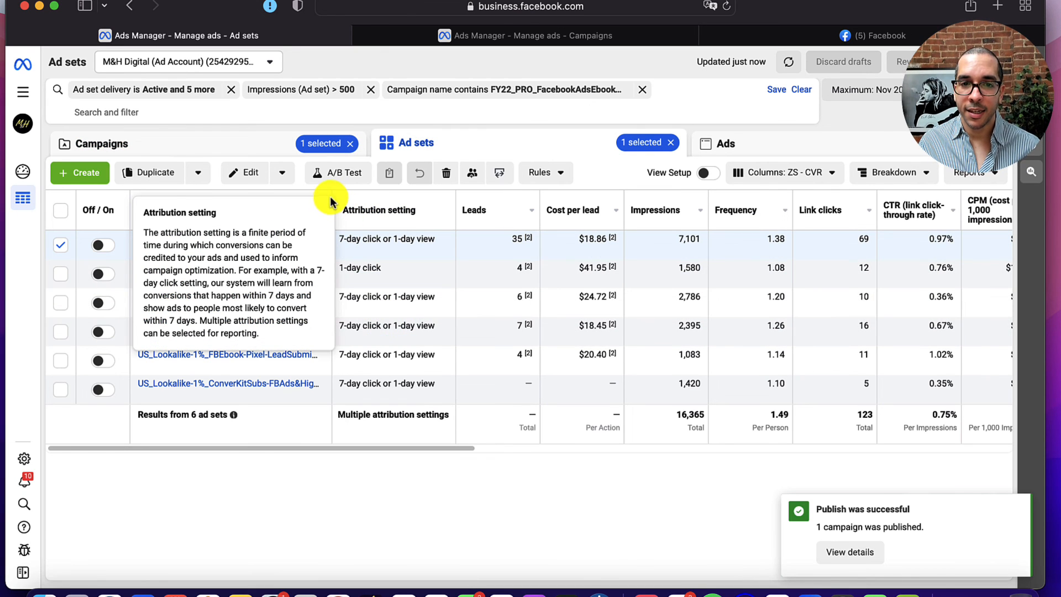
drag(331, 206, 475, 209)
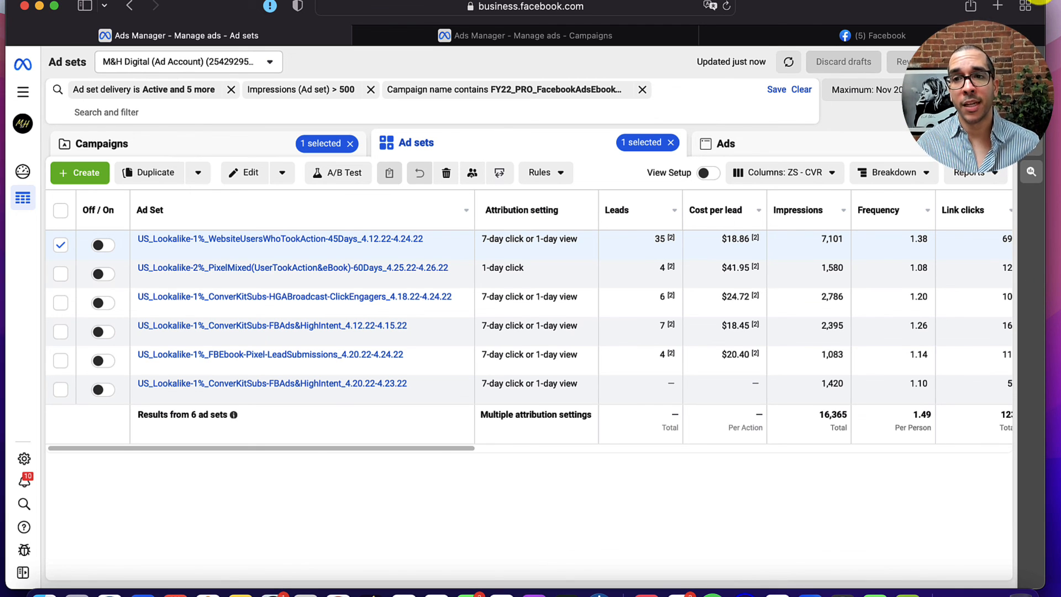
drag(1039, 3, 1046, 5)
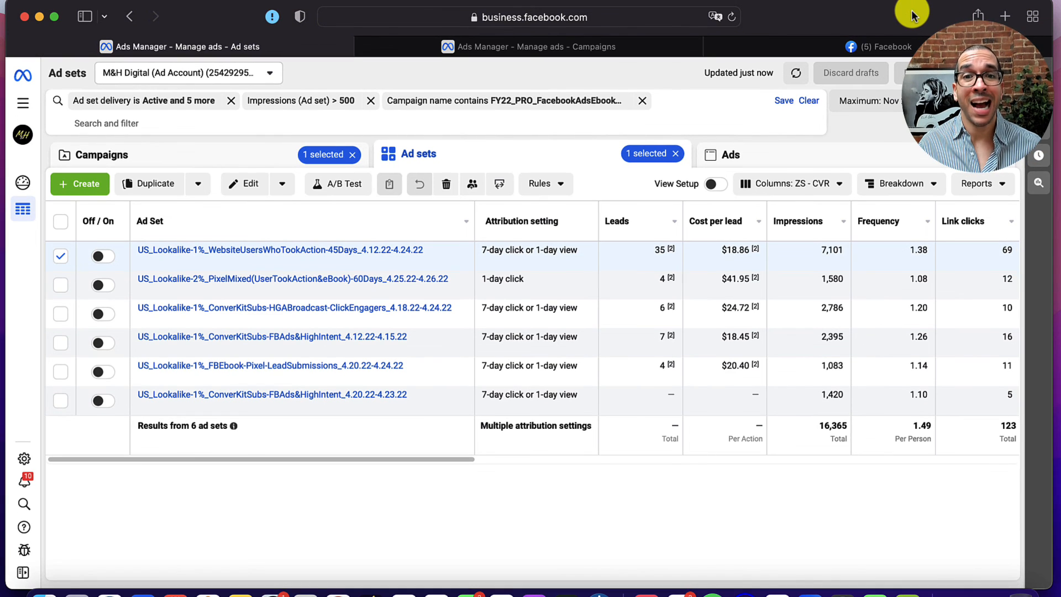